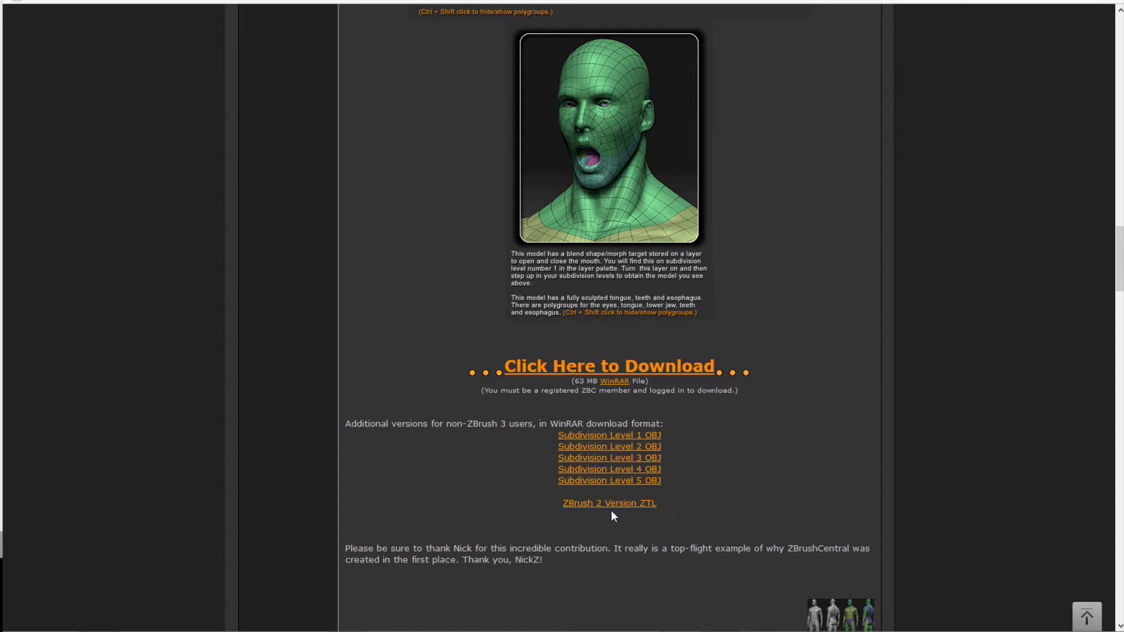
{"action": "triple_click", "coordinate": [553, 504]}
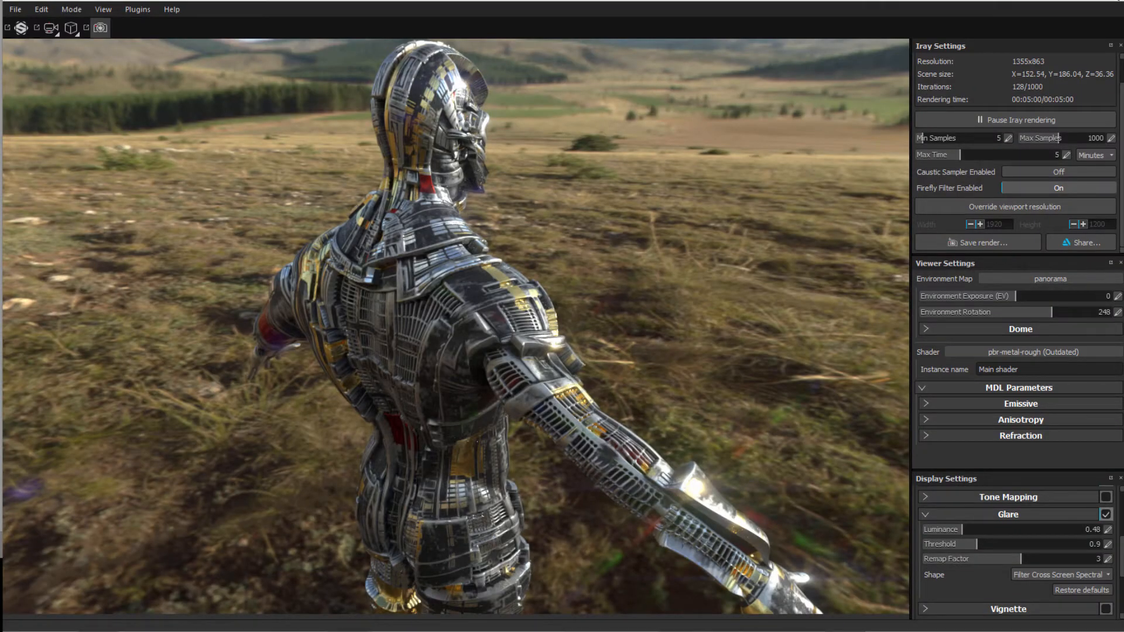
{"action": "key", "text": "alt+F4"}
{"action": "left_click", "coordinate": [523, 336]}
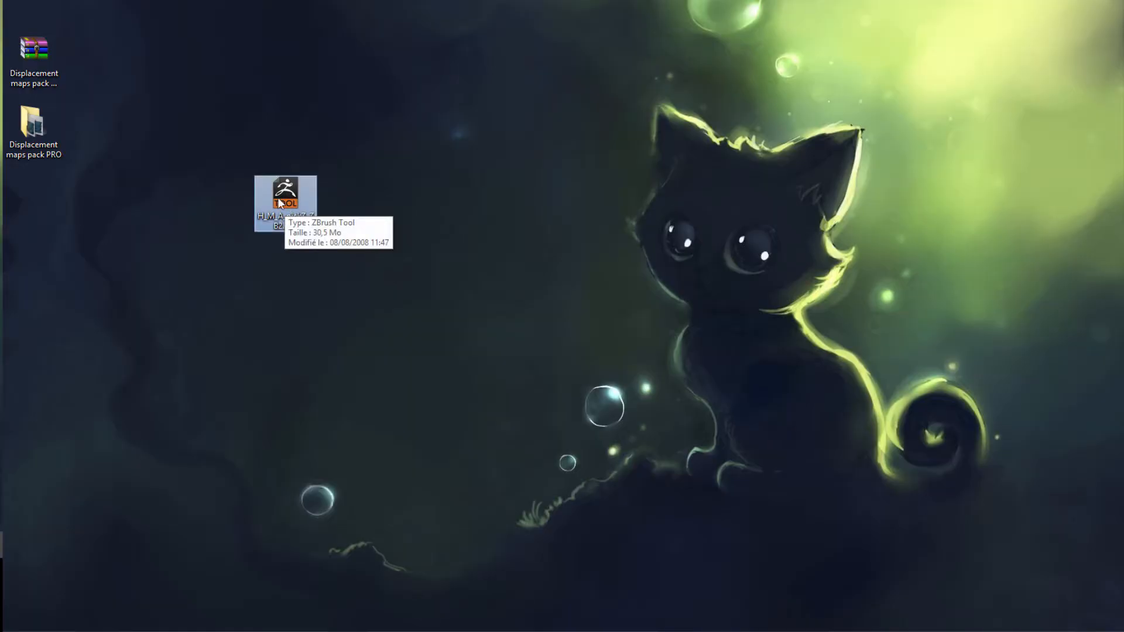
Open the H_M_A_nickZ_ZB2.ZTL tool file from the desktop in ZBrush
{"action": "double_click", "coordinate": [288, 201]}
{"action": "left_click", "coordinate": [311, 281]}
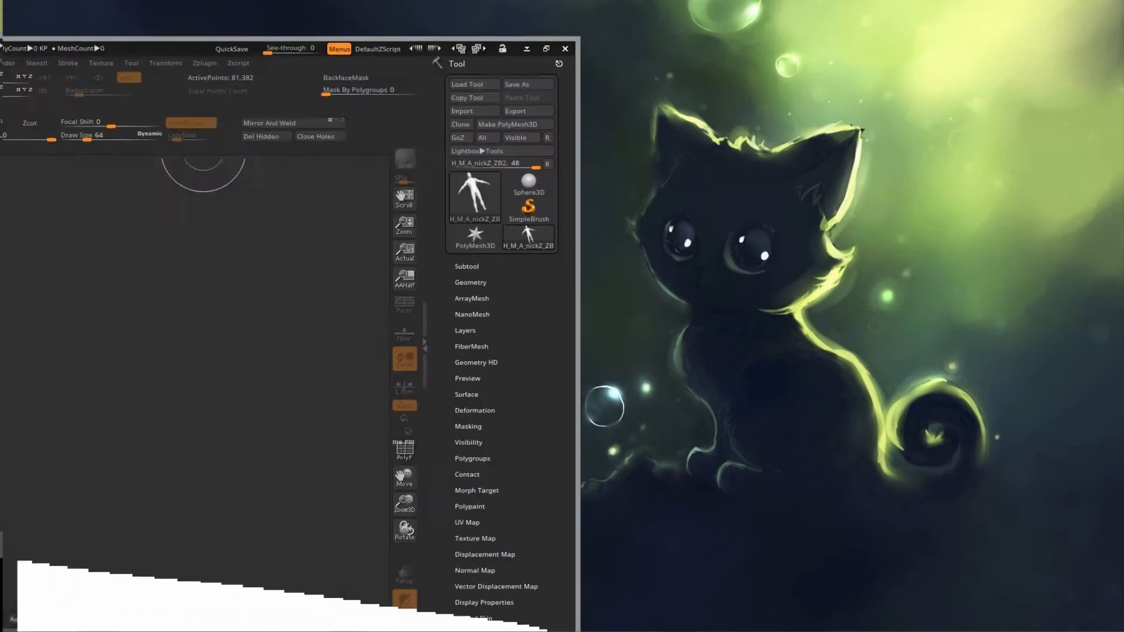
{"action": "mouse_move", "coordinate": [1024, 122]}
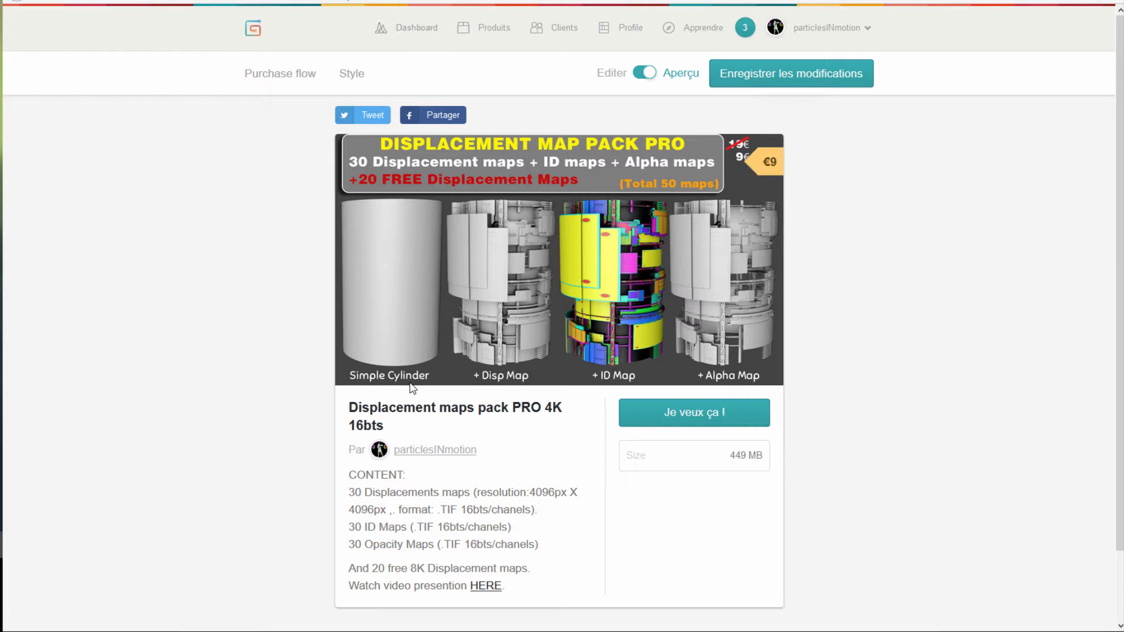
Open the creator's store profile from the Displacement maps pack PRO product page
{"action": "mouse_move", "coordinate": [427, 459]}
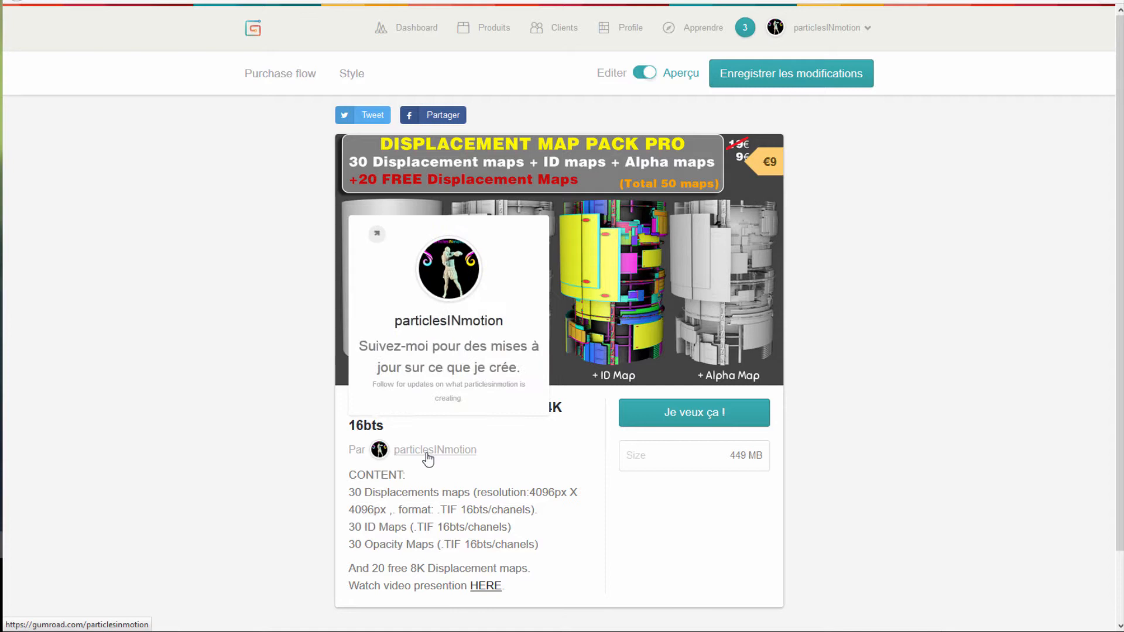
{"action": "left_click", "coordinate": [427, 450]}
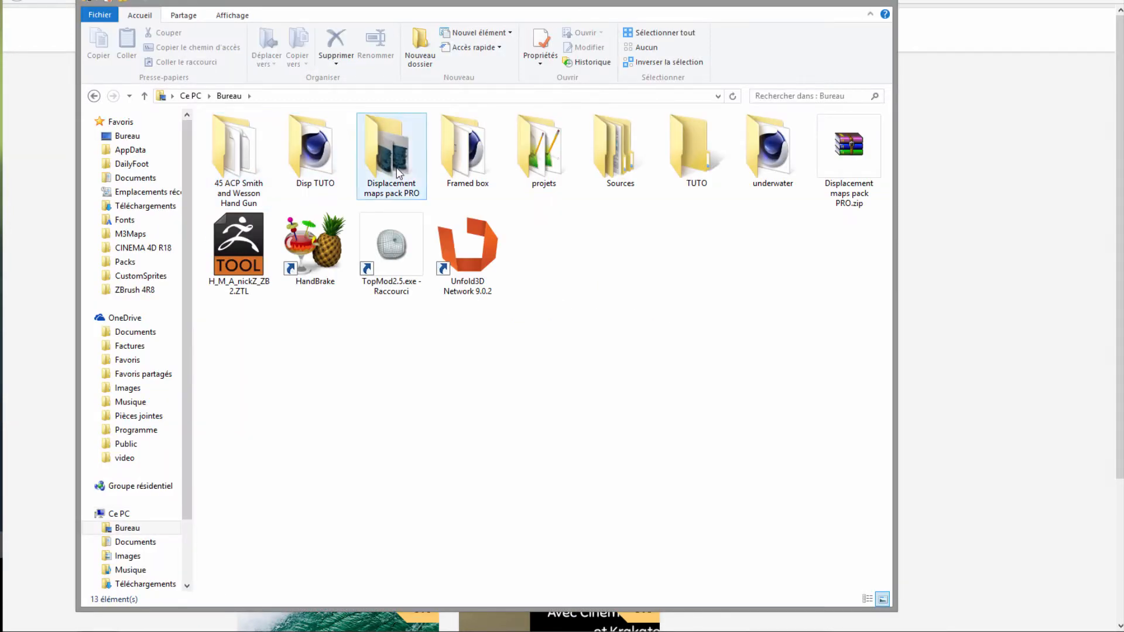
Look through the Displacement maps pack PRO folder on the desktop, including its Free Maps subfolder
{"action": "double_click", "coordinate": [391, 170]}
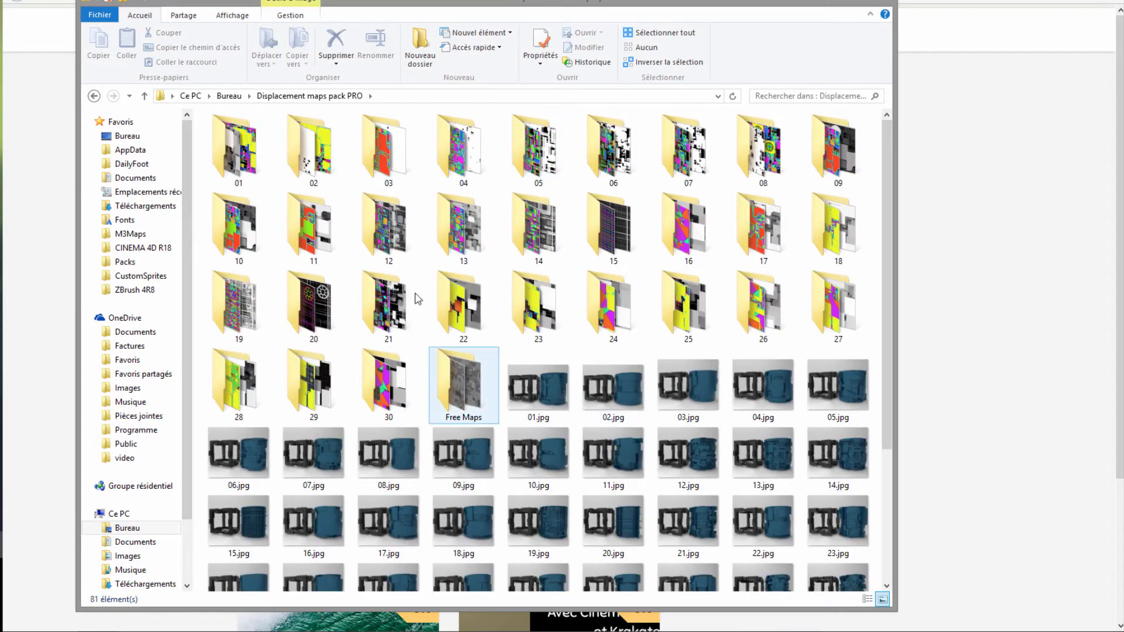
{"action": "double_click", "coordinate": [462, 383]}
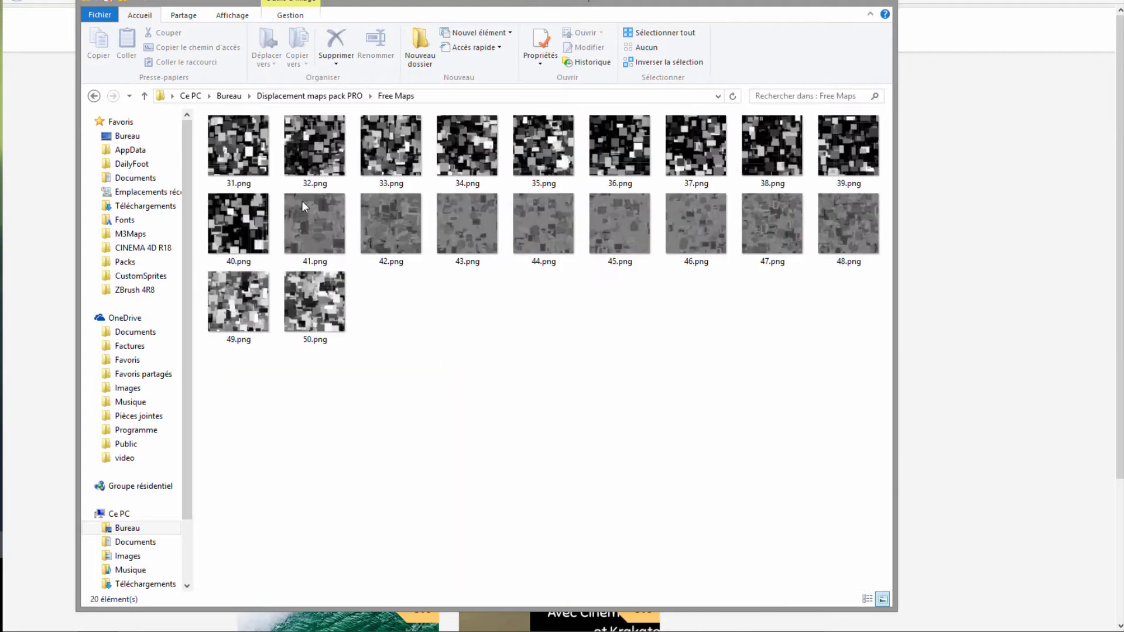
{"action": "left_click", "coordinate": [298, 98]}
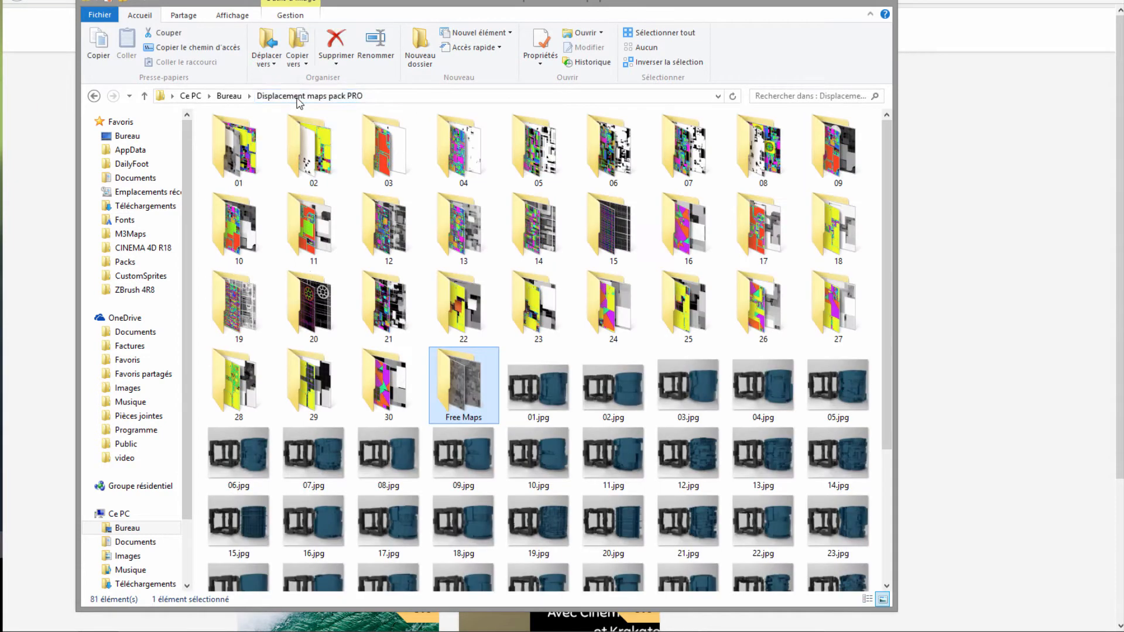
{"action": "left_click_drag", "start_coordinate": [551, 3], "coordinate": [911, 110]}
{"action": "left_click_drag", "start_coordinate": [597, 110], "coordinate": [740, 116]}
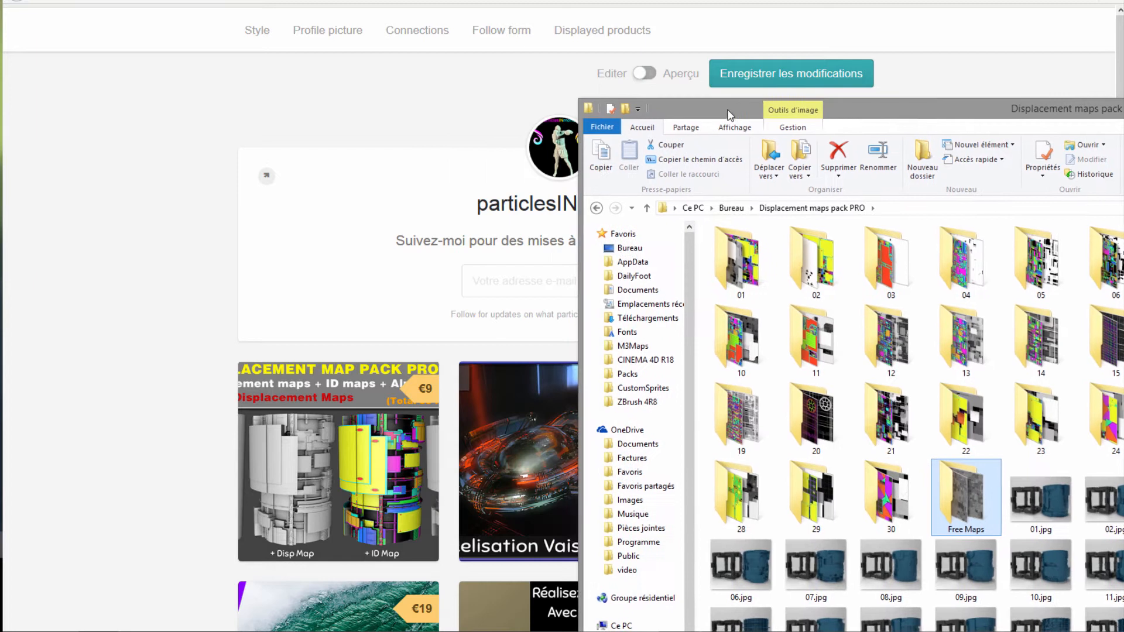
Open folder 16 of the pack and select its depth, ID and opacity maps
{"action": "left_click_drag", "start_coordinate": [940, 117], "coordinate": [592, 73]}
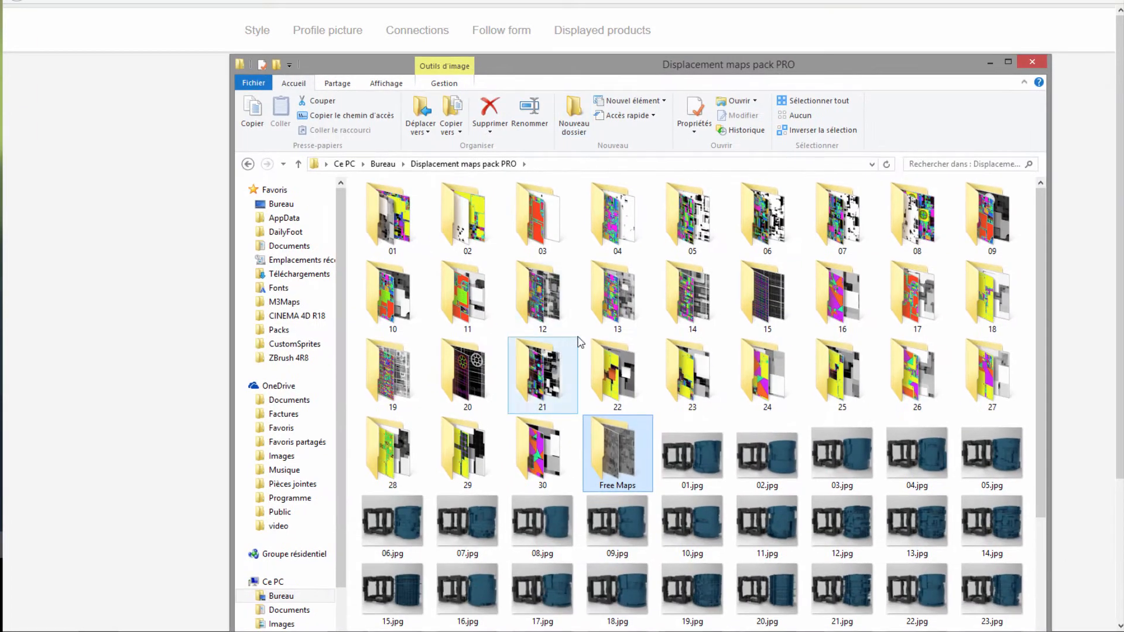
{"action": "double_click", "coordinate": [843, 310]}
{"action": "left_click_drag", "start_coordinate": [587, 315], "coordinate": [376, 205]}
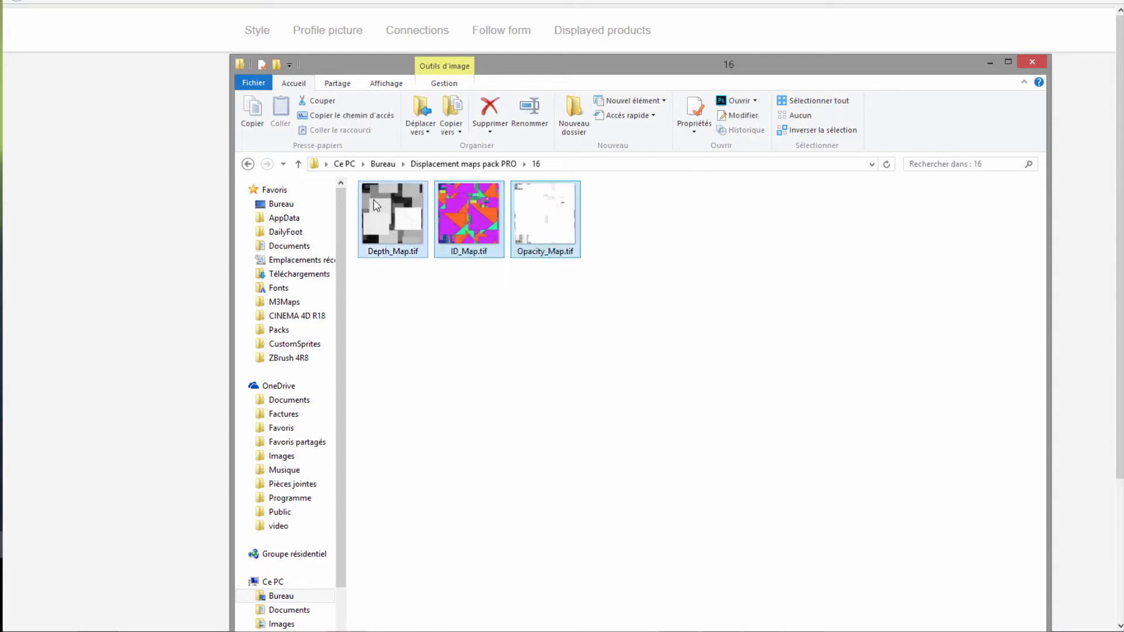
Move the file window aside and open the store page of the spaceship tutorial's project files
{"action": "left_click_drag", "start_coordinate": [523, 78], "coordinate": [1069, 302]}
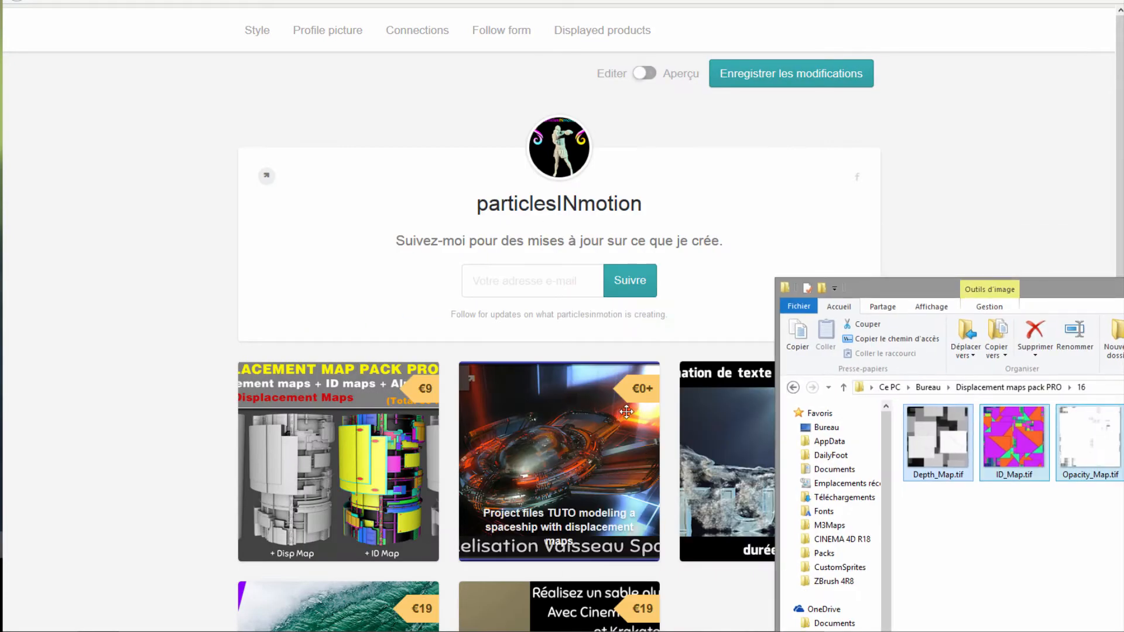
{"action": "left_click", "coordinate": [472, 388]}
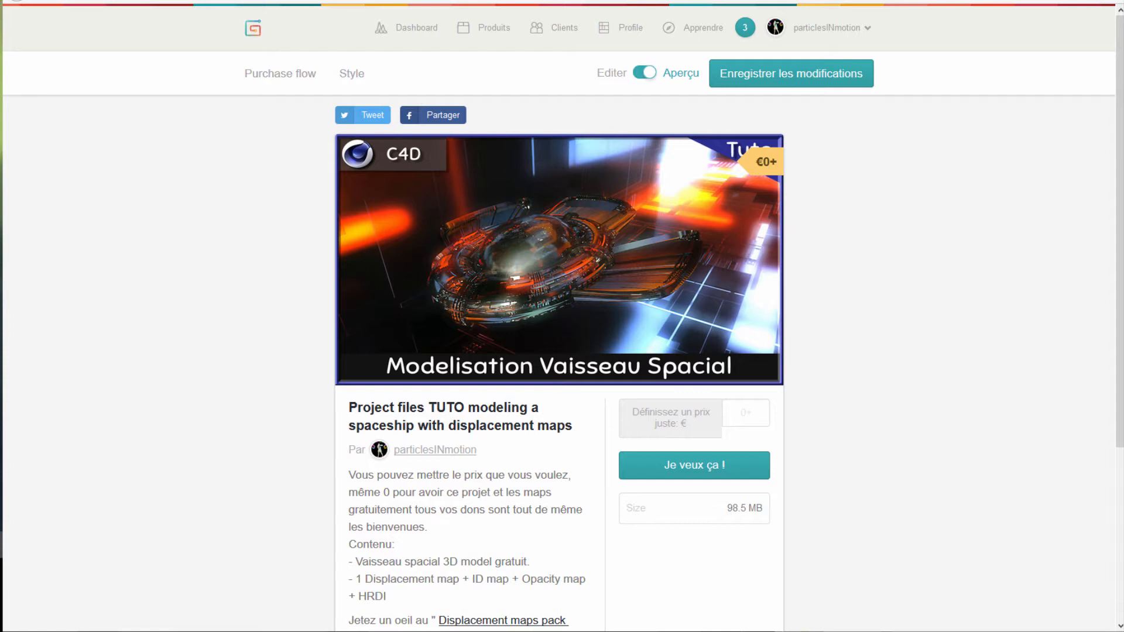
Bring folder 16 back into view, examine its three maps, and close the file window
{"action": "mouse_move", "coordinate": [160, 630]}
{"action": "left_click", "coordinate": [121, 567]}
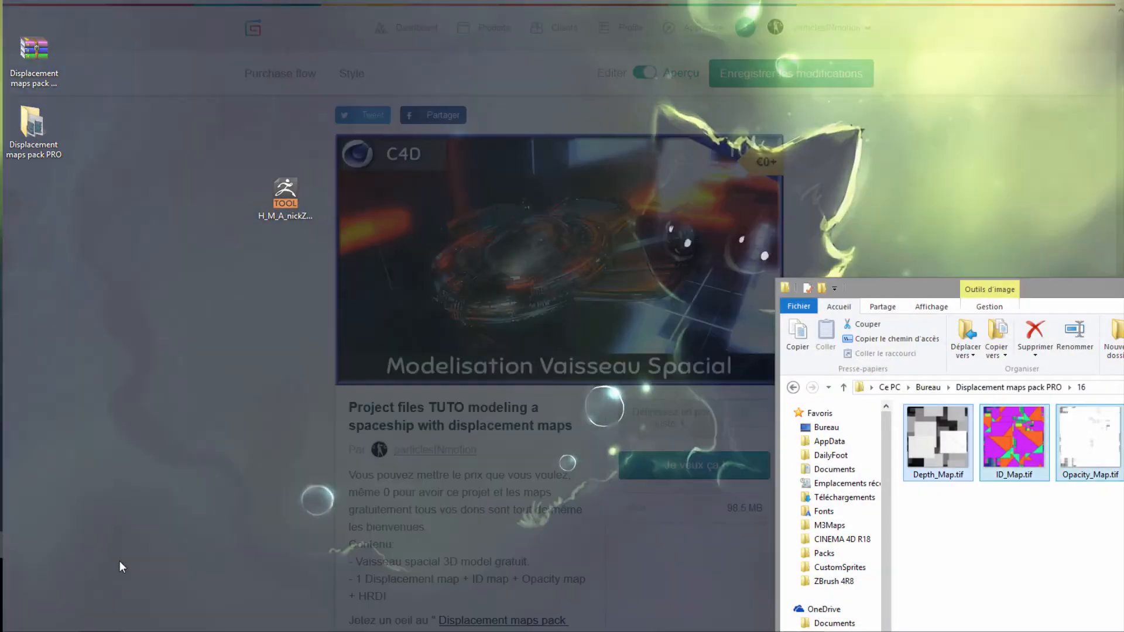
{"action": "left_click_drag", "start_coordinate": [845, 289], "coordinate": [414, 242]}
{"action": "left_click_drag", "start_coordinate": [683, 497], "coordinate": [525, 401]}
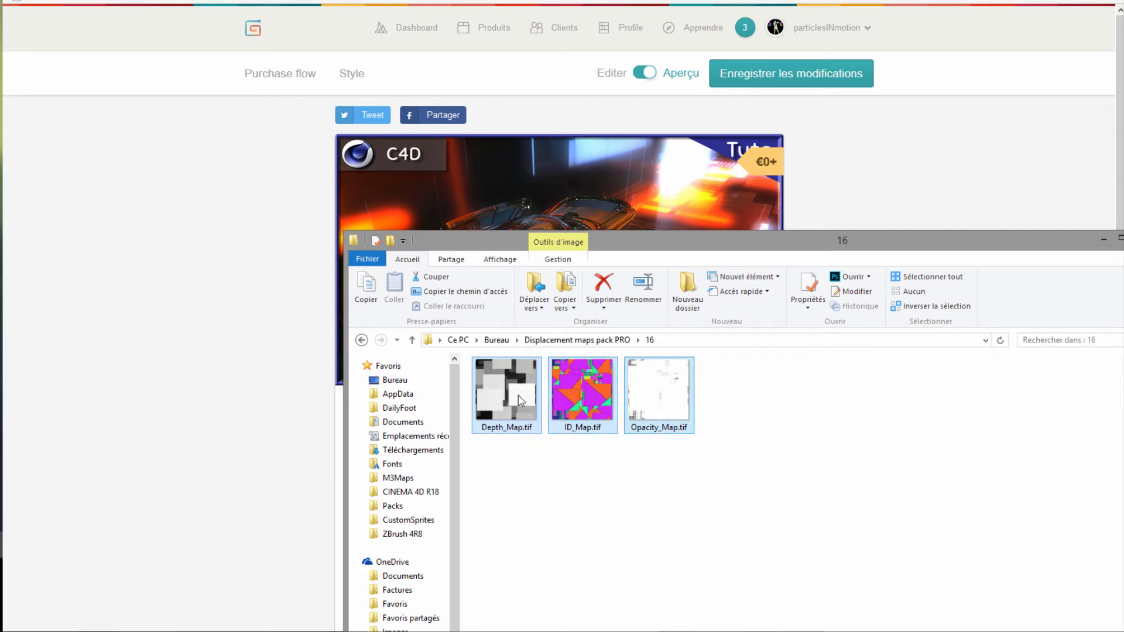
{"action": "left_click_drag", "start_coordinate": [917, 243], "coordinate": [689, 243]}
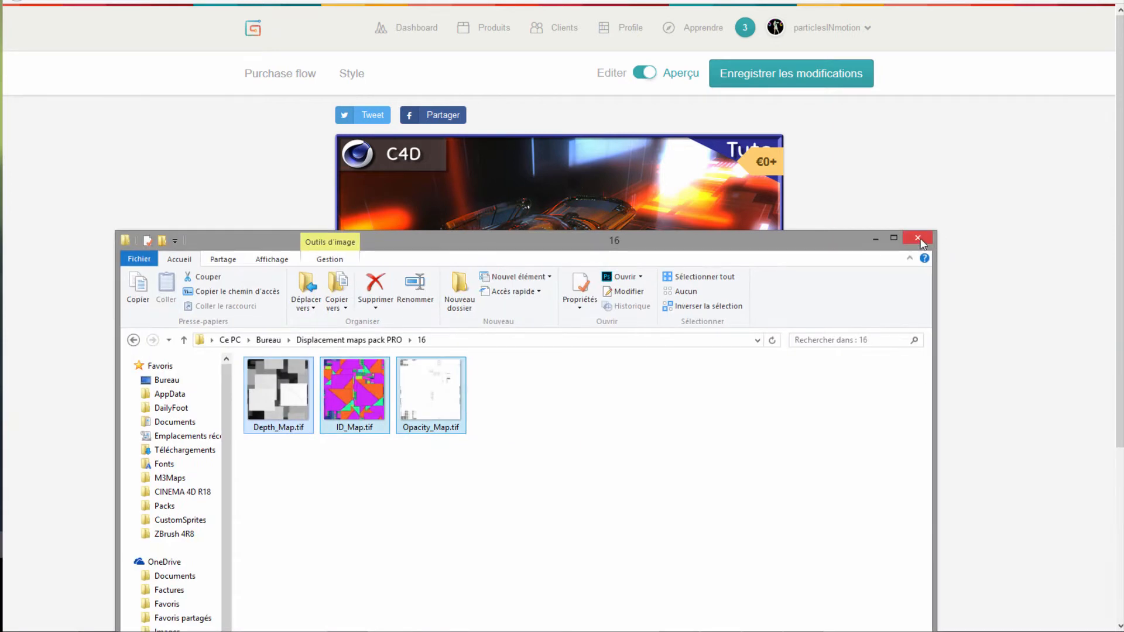
{"action": "left_click", "coordinate": [919, 240]}
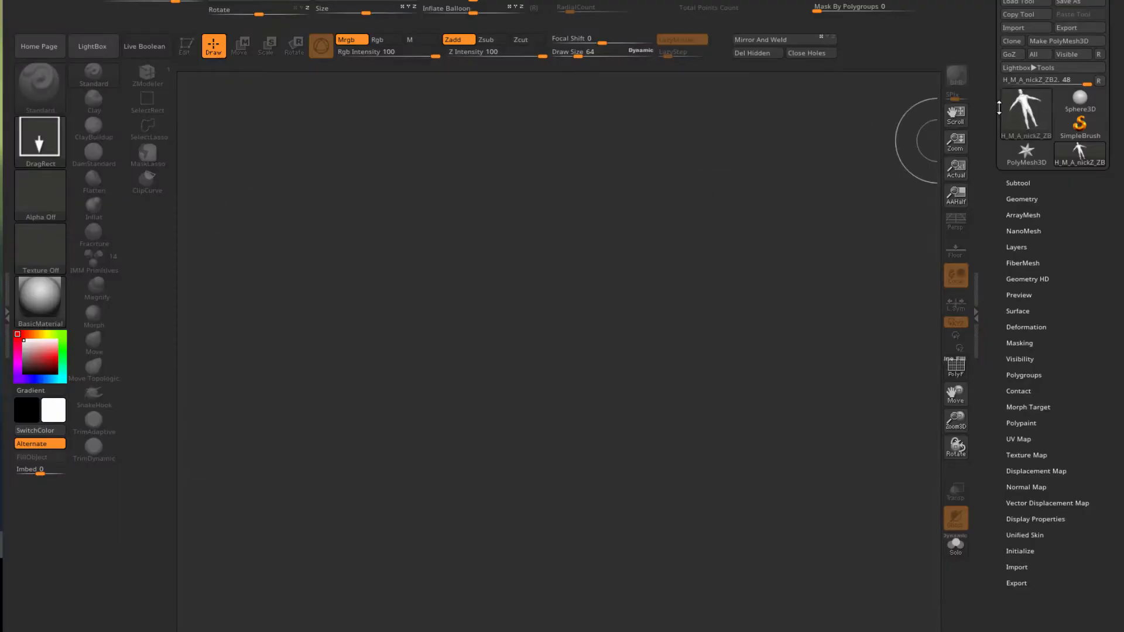
Draw the loaded human model on the ZBrush canvas and put it in Edit mode
{"action": "left_click_drag", "start_coordinate": [543, 293], "coordinate": [548, 631]}
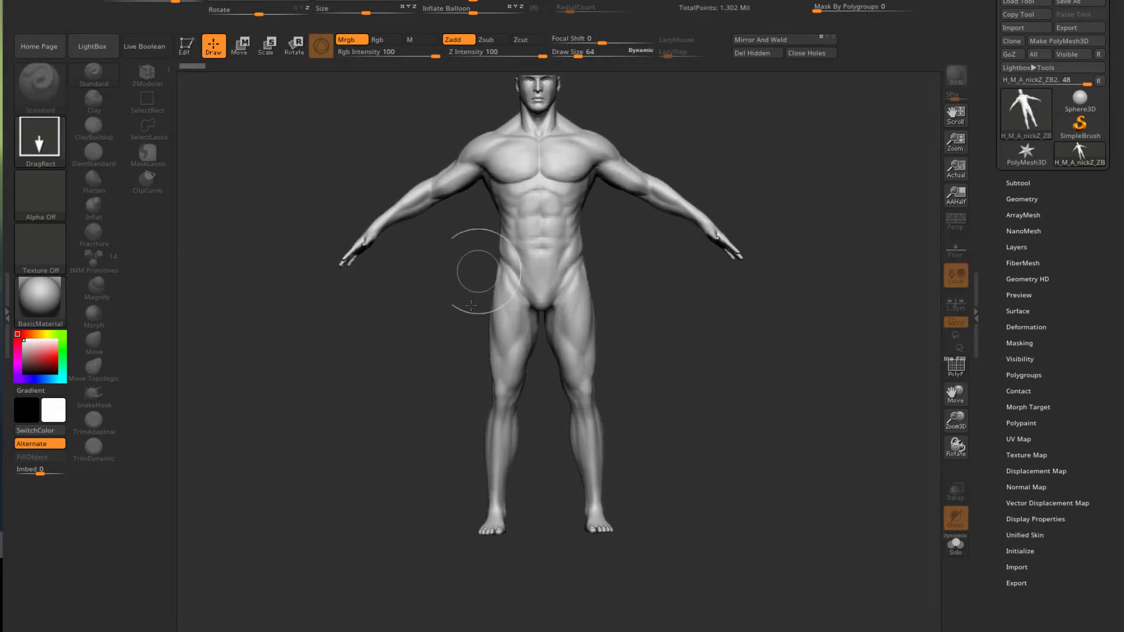
{"action": "left_click", "coordinate": [187, 51]}
{"action": "left_click", "coordinate": [186, 54]}
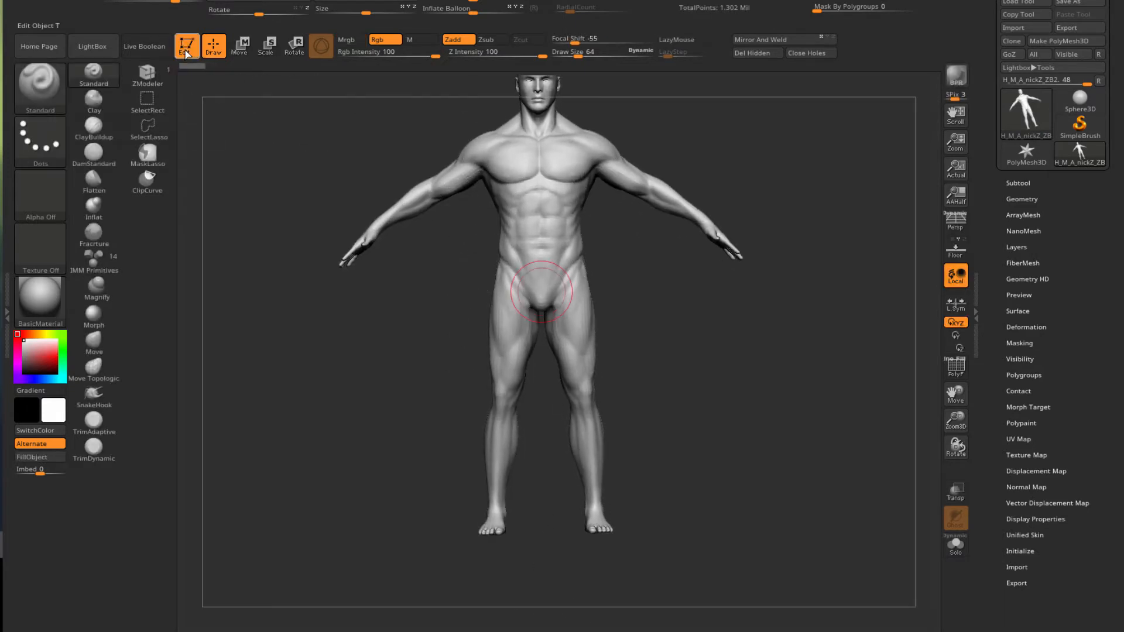
{"action": "left_click_drag", "start_coordinate": [699, 332], "coordinate": [708, 394], "text": "alt"}
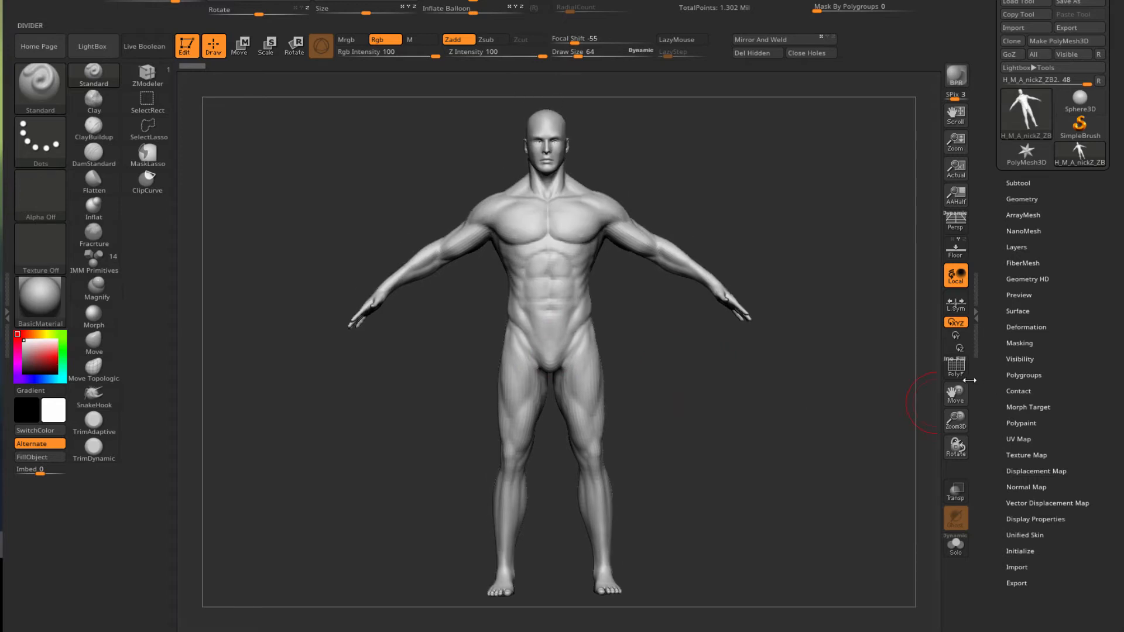
Turn on the PolyFrame display and examine the polygroups across the arms, torso, legs and feet
{"action": "left_click", "coordinate": [957, 378]}
{"action": "left_click_drag", "start_coordinate": [693, 416], "coordinate": [385, 332]}
{"action": "key", "text": "f"}
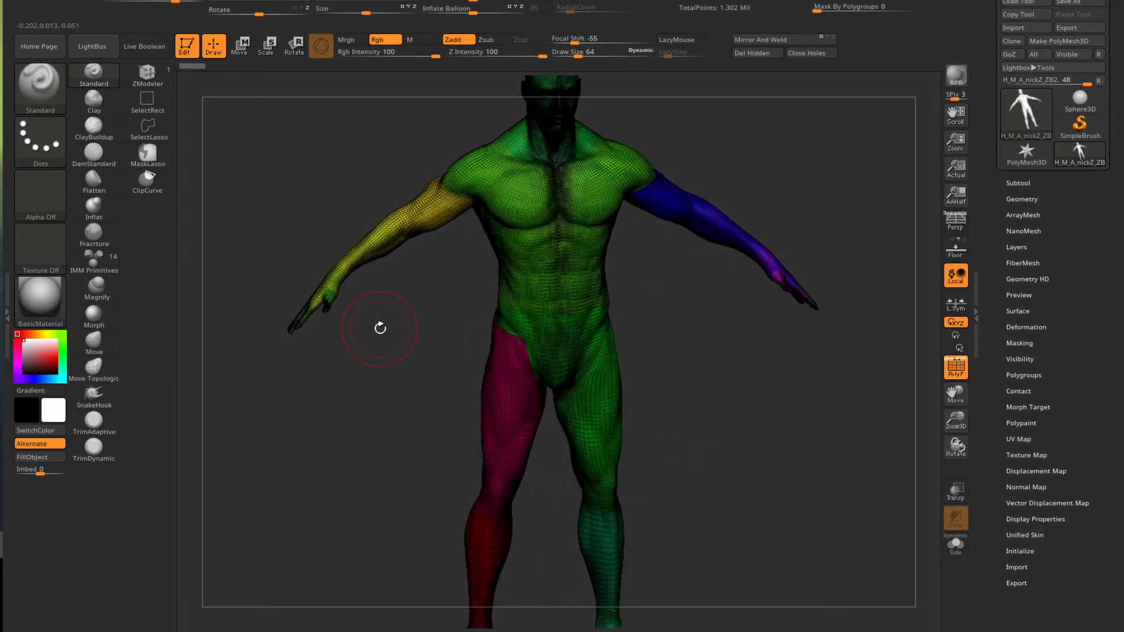
{"action": "left_click_drag", "start_coordinate": [357, 413], "coordinate": [368, 468], "text": "alt"}
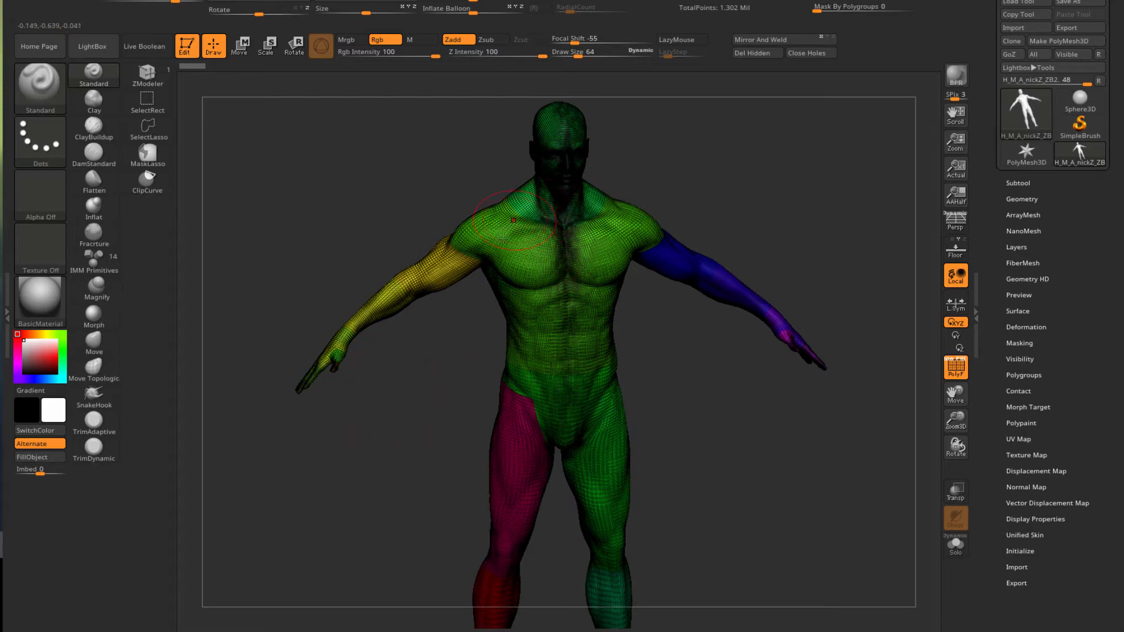
{"action": "left_click_drag", "start_coordinate": [314, 390], "coordinate": [397, 417]}
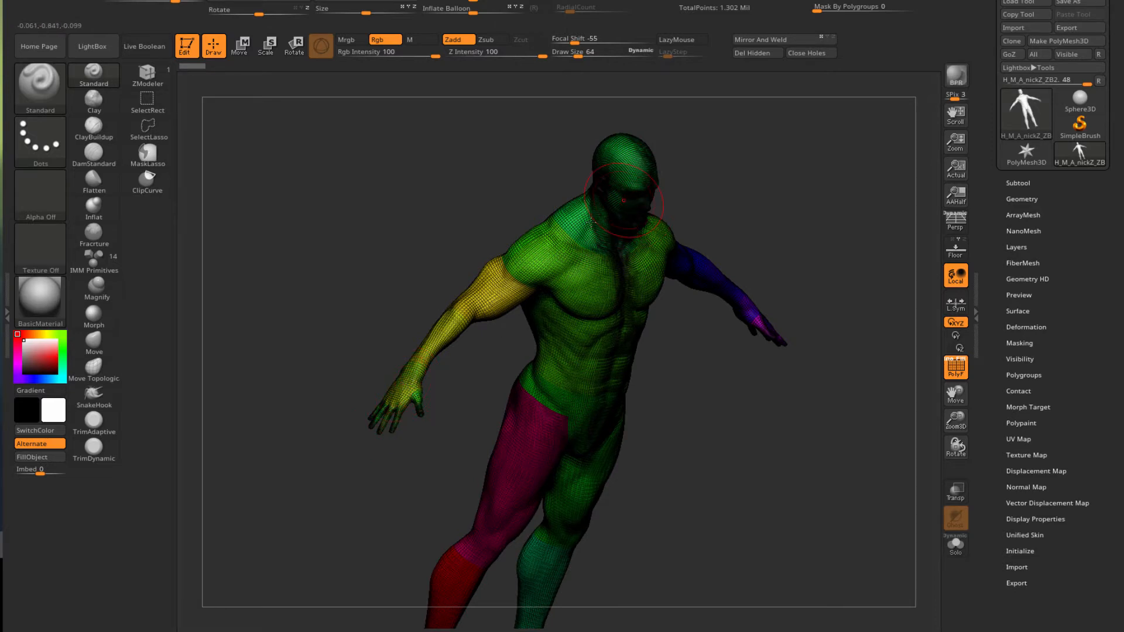
{"action": "left_click_drag", "start_coordinate": [304, 390], "coordinate": [240, 214], "text": "alt"}
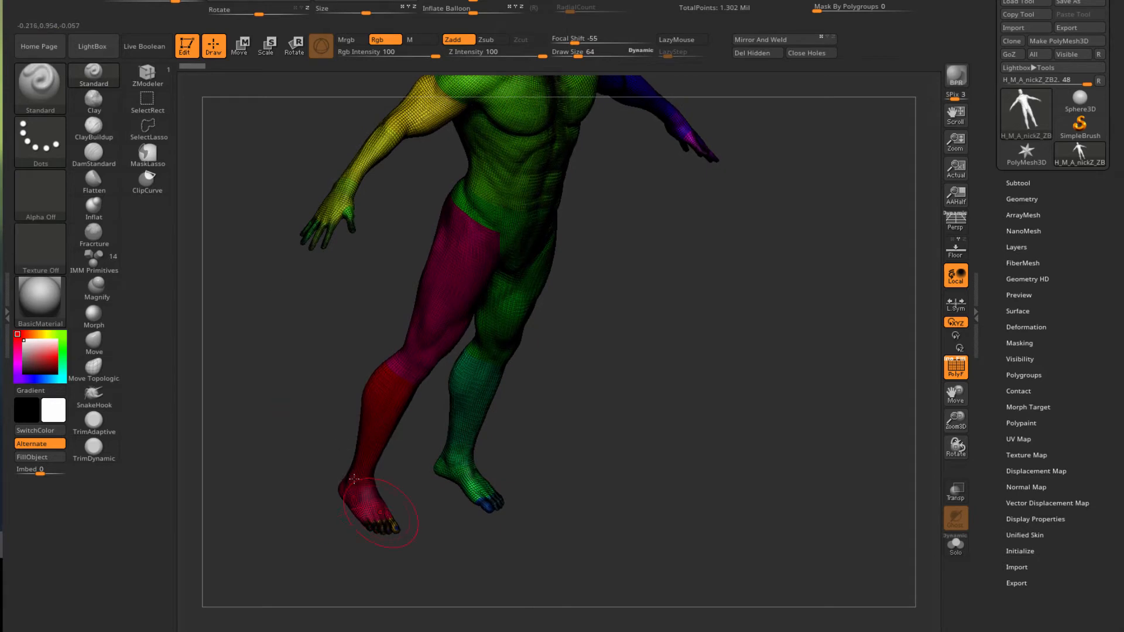
{"action": "left_click_drag", "start_coordinate": [305, 432], "coordinate": [282, 386], "text": "shift"}
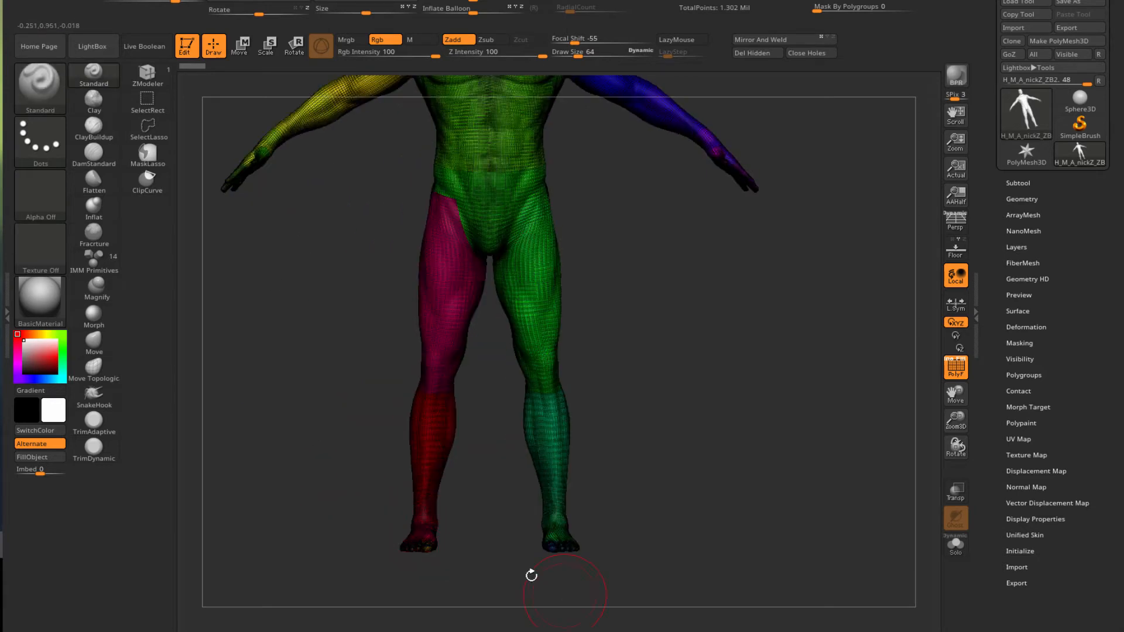
Isolate the green thumb polygroup on the yellow arm's hand, then invert visibility so only the thumb is hidden
{"action": "key", "text": "ctrl+shift"}
{"action": "left_click_drag", "start_coordinate": [267, 282], "coordinate": [316, 298], "text": "alt"}
{"action": "key", "text": "ctrl"}
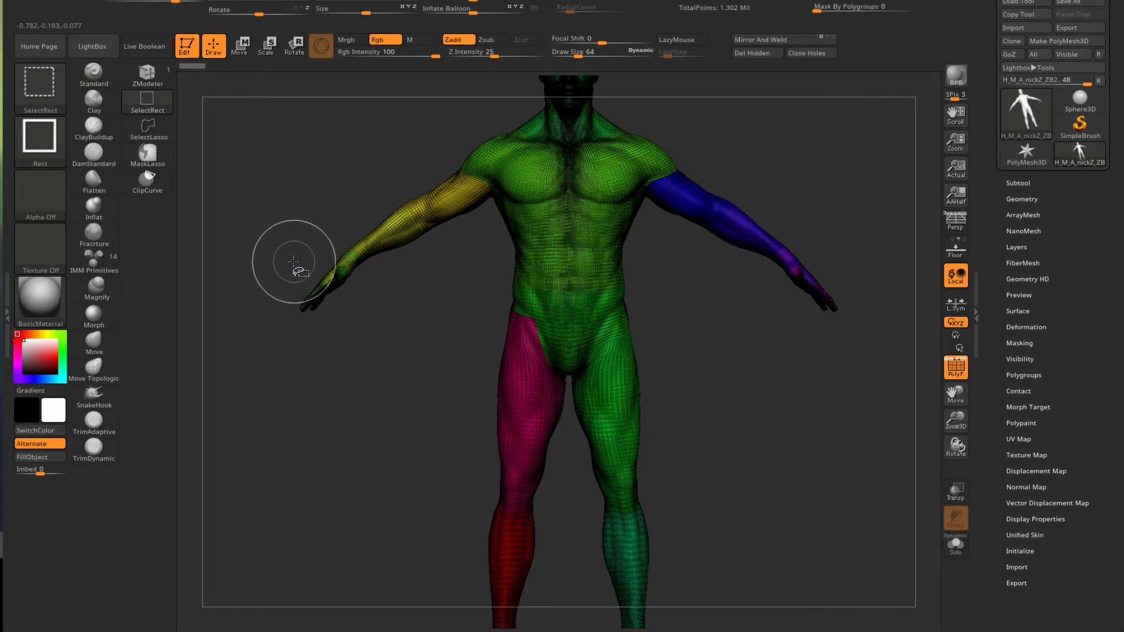
{"action": "left_click", "coordinate": [343, 274], "text": "ctrl+shift"}
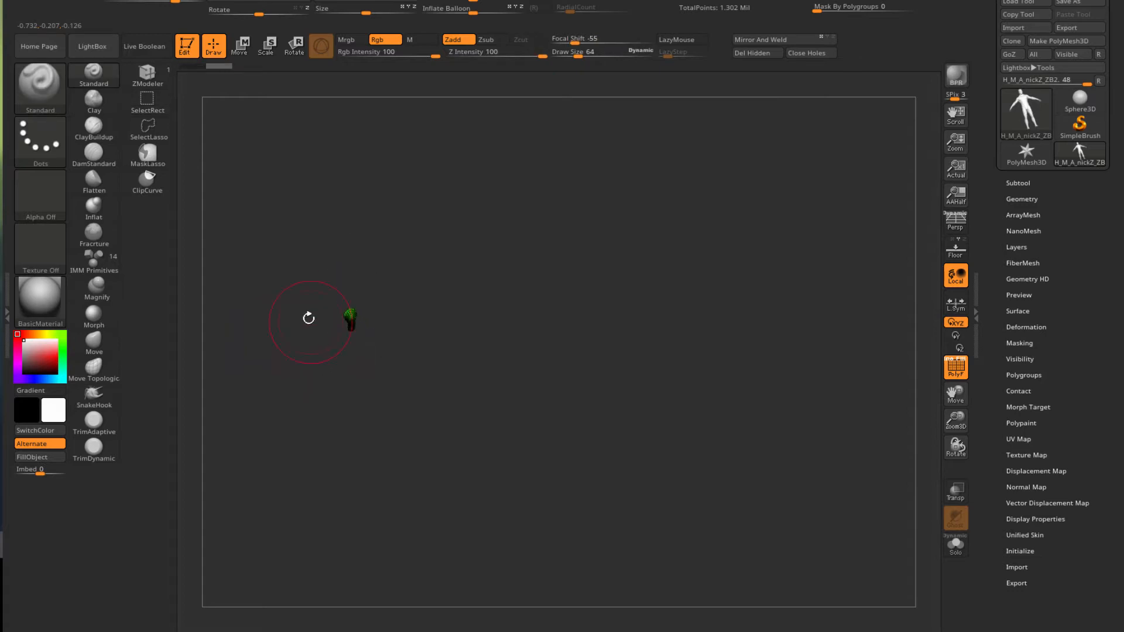
{"action": "key", "text": "ctrl+shift"}
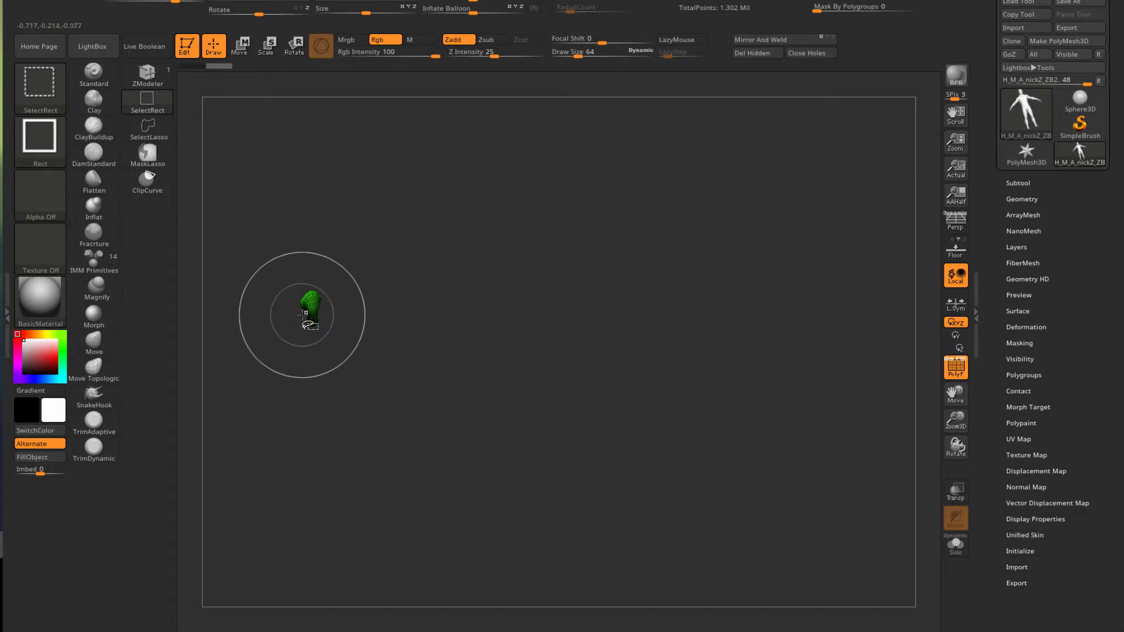
{"action": "left_click", "coordinate": [312, 305], "text": "ctrl+shift"}
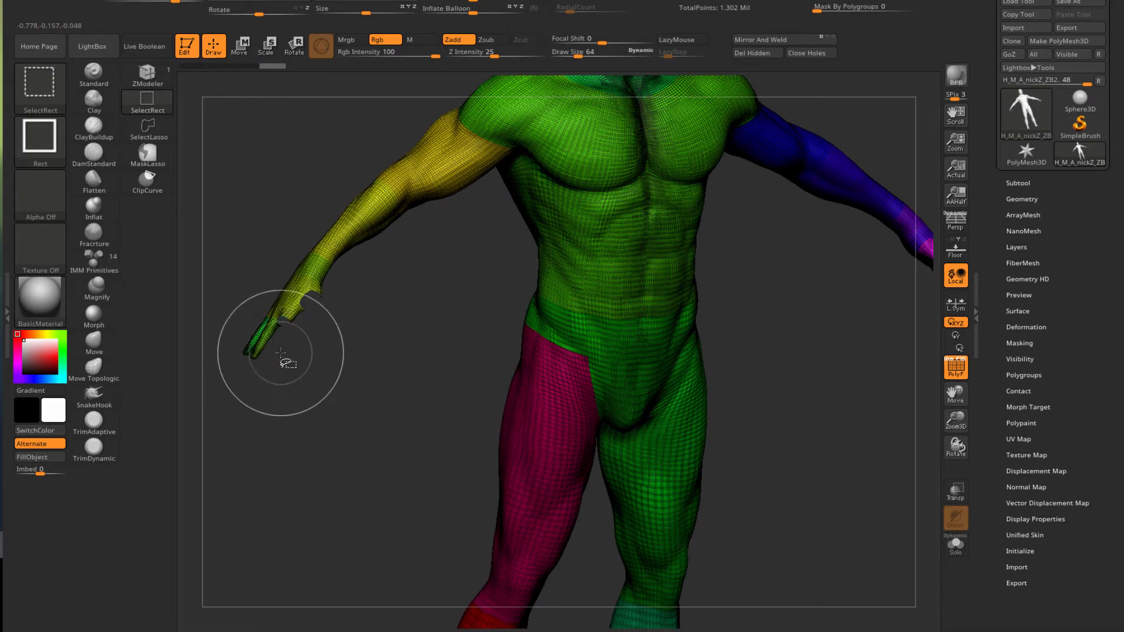
Hide the remaining finger polygroups on the yellow arm's hand
{"action": "left_click", "coordinate": [262, 343], "text": "ctrl+shift"}
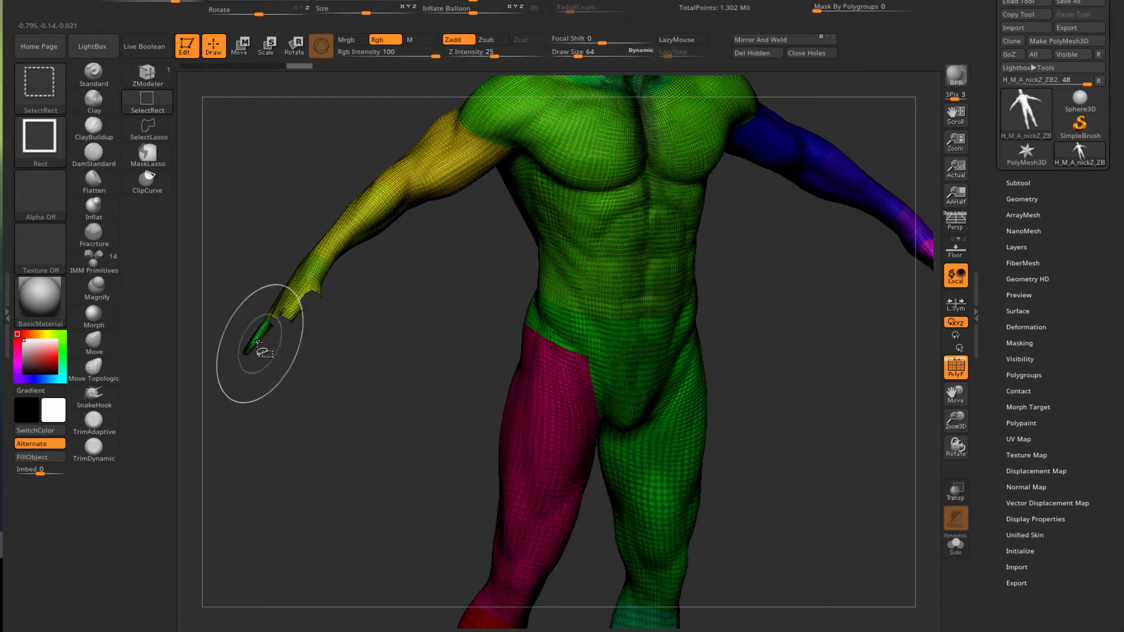
{"action": "left_click", "coordinate": [256, 342], "text": "ctrl+shift"}
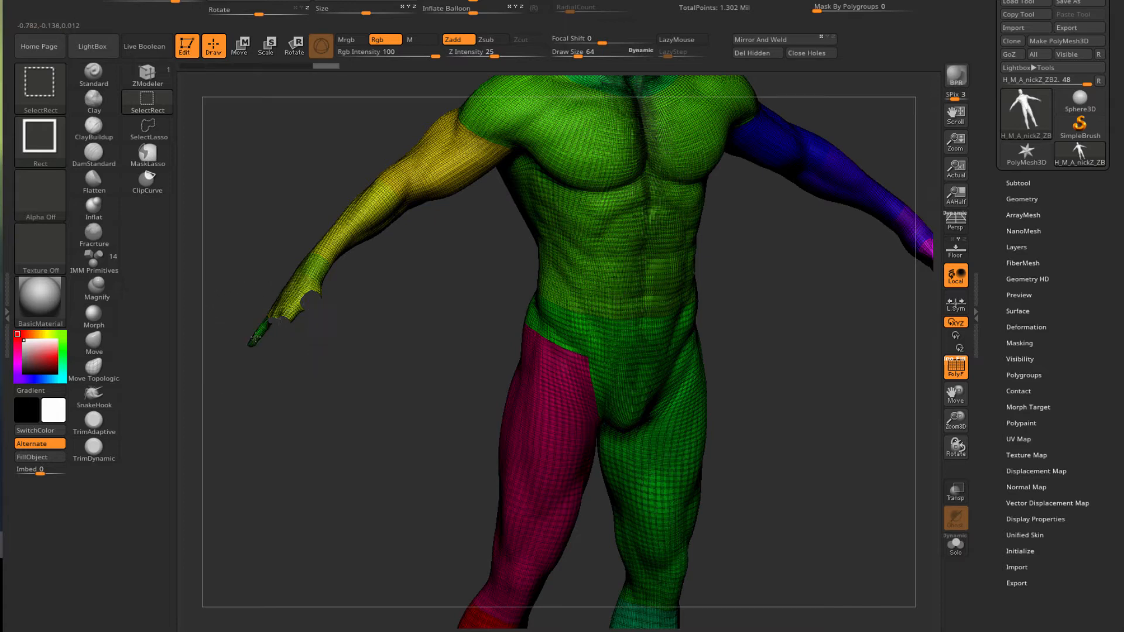
{"action": "left_click_drag", "start_coordinate": [315, 445], "coordinate": [295, 337]}
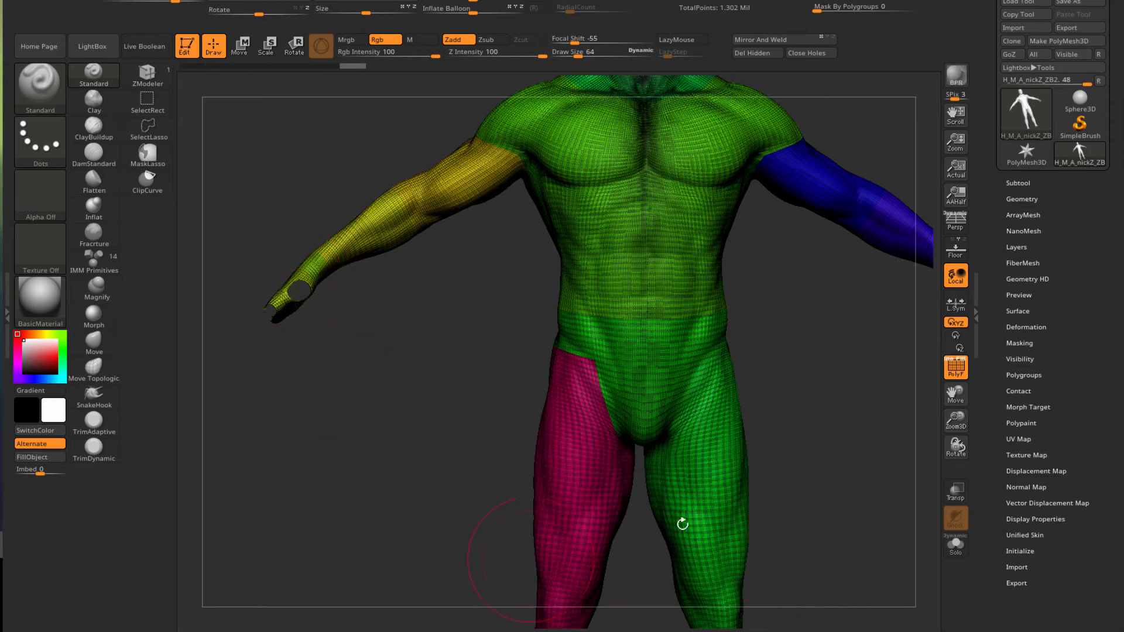
Turn on double-sided display for the model in its display properties
{"action": "left_click", "coordinate": [1022, 520]}
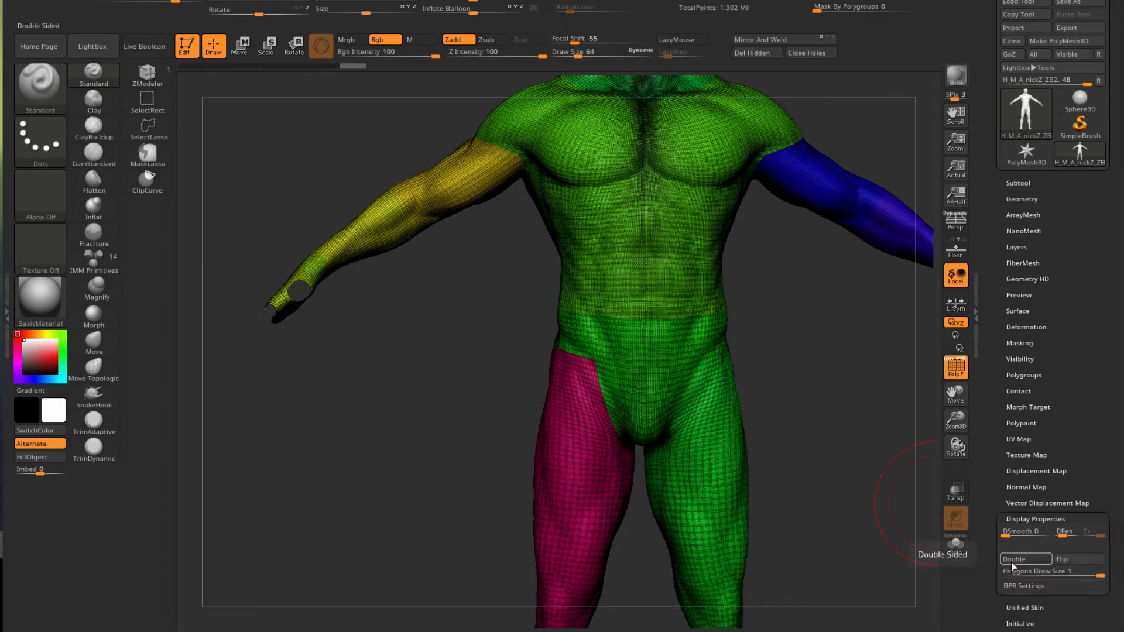
{"action": "left_click", "coordinate": [1013, 560]}
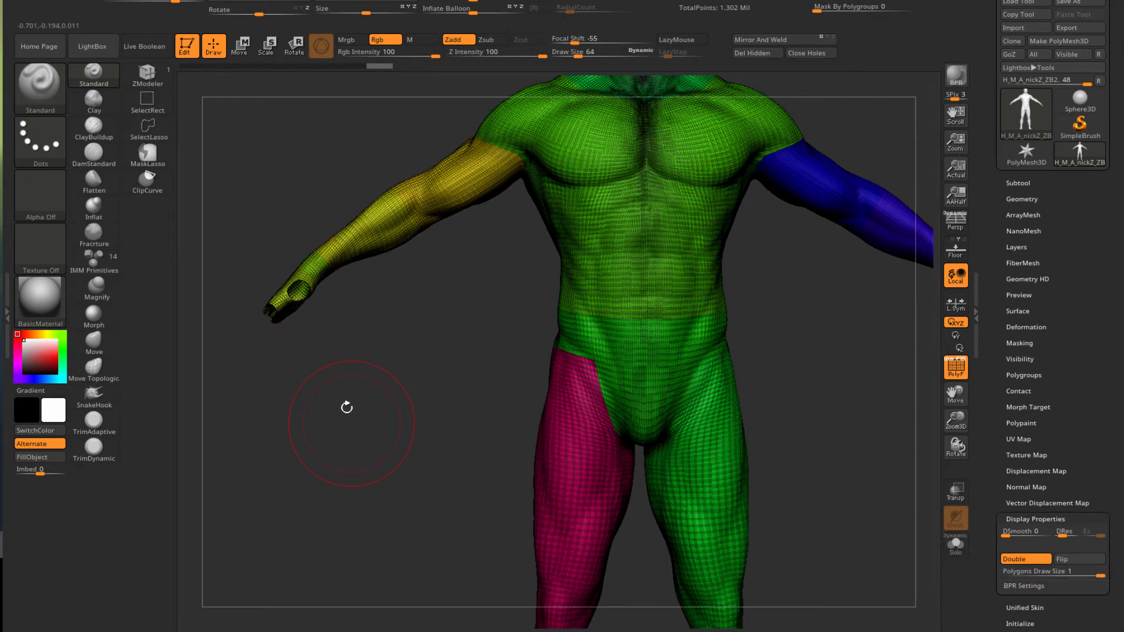
Hide the remaining hand polygroups at the end of the yellow arm and the hand polygroups of the blue arm
{"action": "key", "text": "ctrl+shift"}
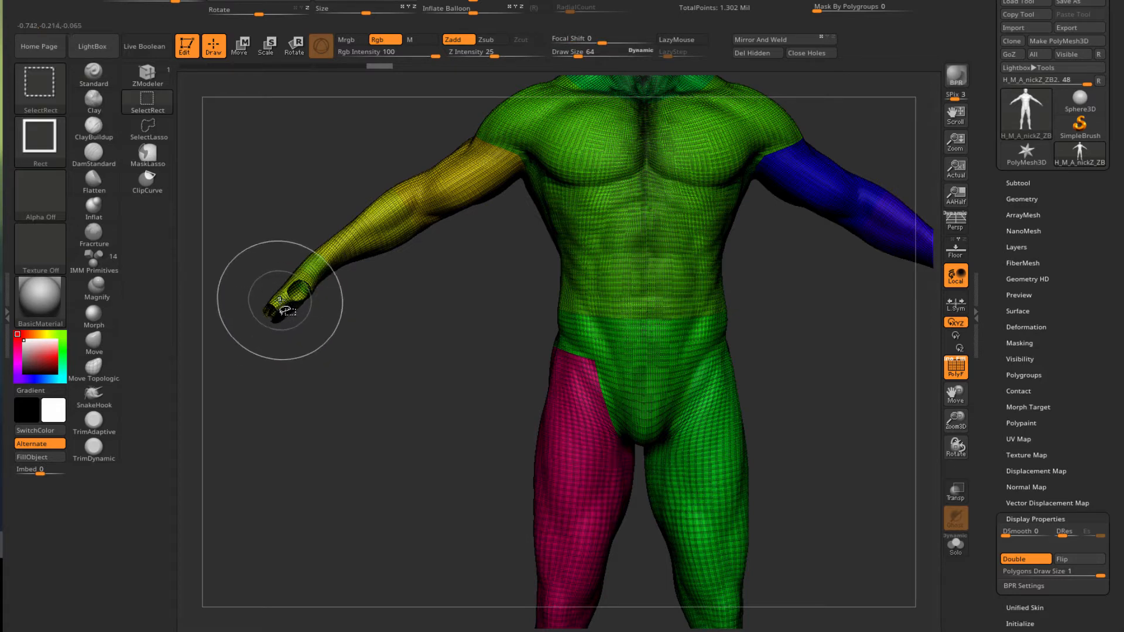
{"action": "mouse_move", "coordinate": [251, 366]}
{"action": "left_mouse_down"}
{"action": "mouse_move", "coordinate": [321, 394]}
{"action": "mouse_move", "coordinate": [287, 394]}
{"action": "mouse_move", "coordinate": [306, 394]}
{"action": "mouse_move", "coordinate": [220, 454]}
{"action": "mouse_move", "coordinate": [188, 510]}
{"action": "left_mouse_up"}
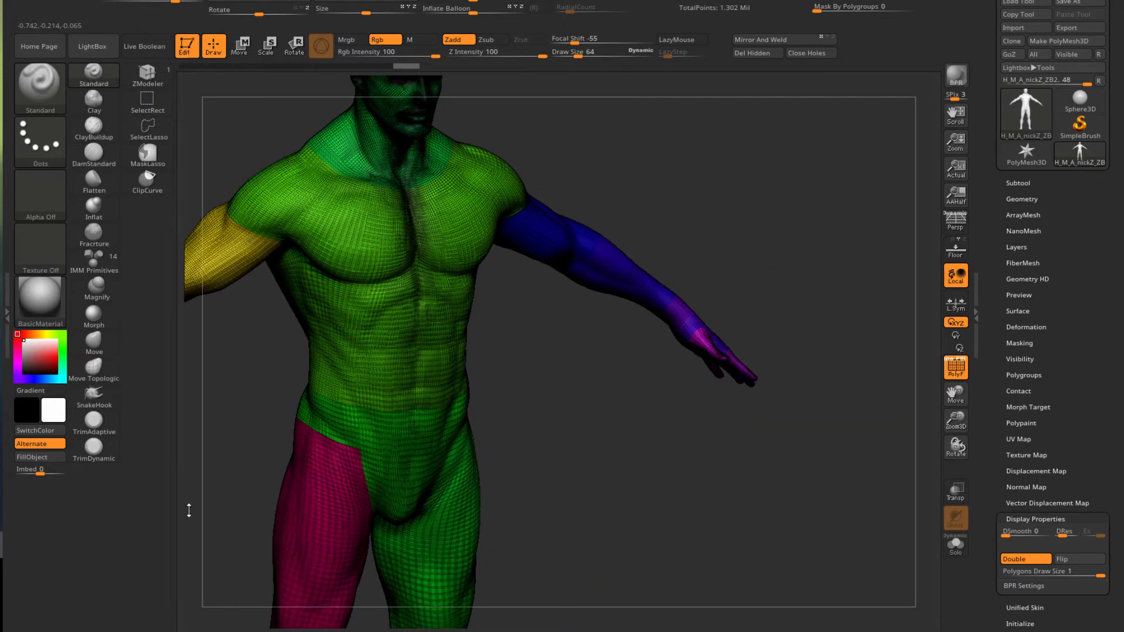
{"action": "key", "text": "ctrl+shift"}
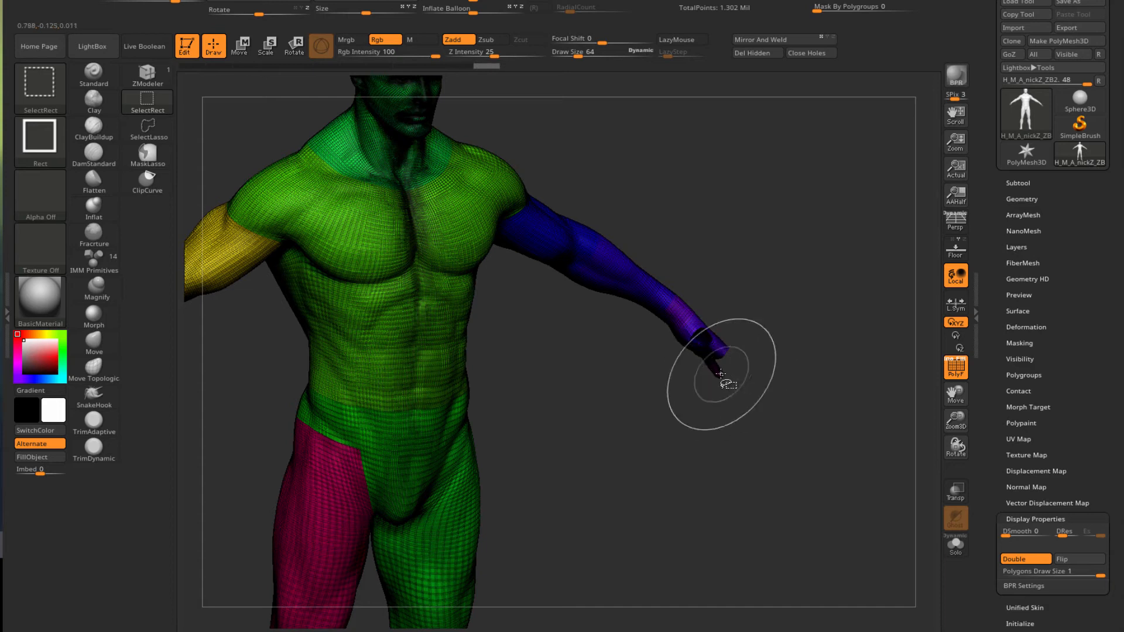
{"action": "mouse_move", "coordinate": [765, 459]}
{"action": "left_mouse_down"}
{"action": "mouse_move", "coordinate": [708, 466]}
{"action": "mouse_move", "coordinate": [695, 448]}
{"action": "mouse_move", "coordinate": [710, 451]}
{"action": "left_mouse_up"}
{"action": "key", "text": "ctrl+shift"}
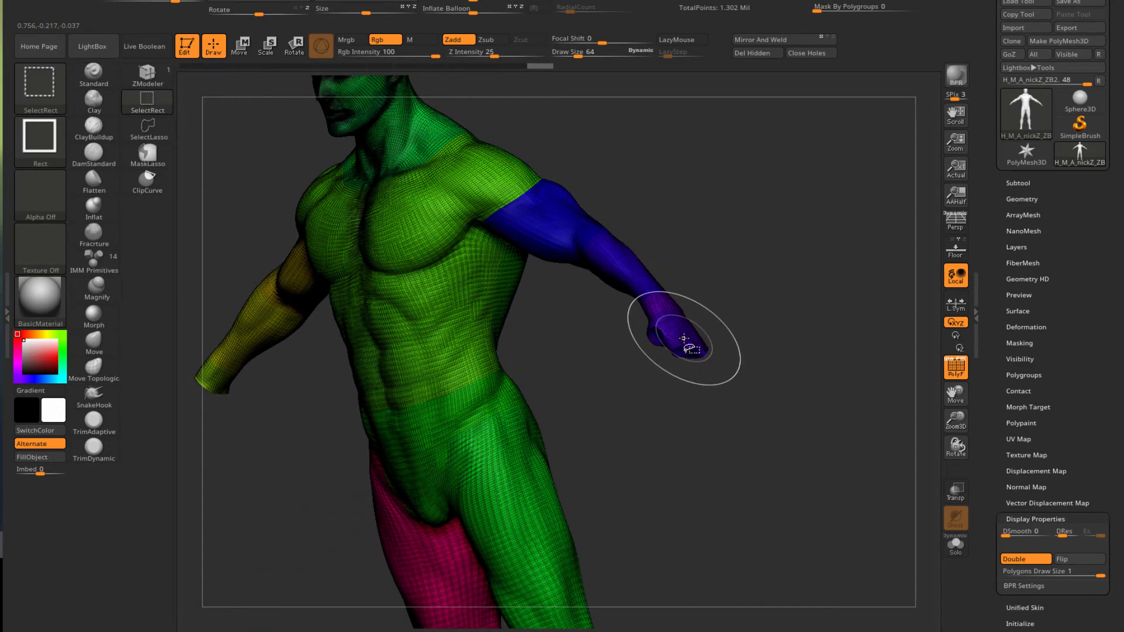
{"action": "mouse_move", "coordinate": [615, 401]}
{"action": "left_mouse_down"}
{"action": "mouse_move", "coordinate": [658, 438]}
{"action": "mouse_move", "coordinate": [849, 362]}
{"action": "mouse_move", "coordinate": [843, 151]}
{"action": "left_mouse_up"}
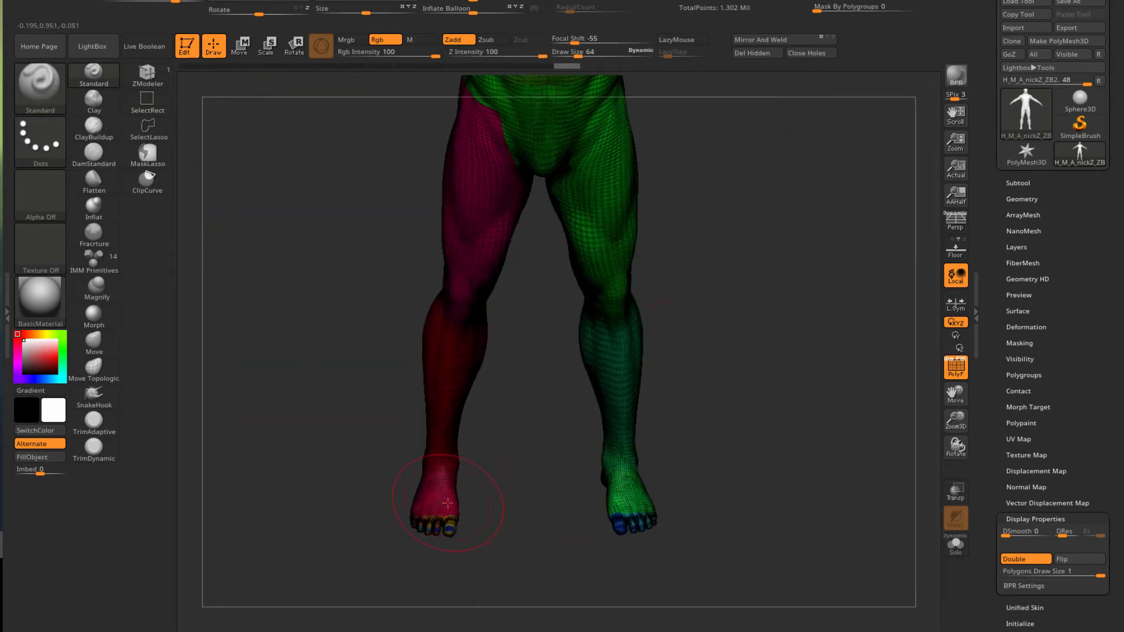
Hide all toe polygroups of the red leg's foot, plus its foot and ankle polygroups
{"action": "scroll", "coordinate": [448, 502], "scroll_direction": "up", "scroll_amount": 5}
{"action": "left_click", "coordinate": [453, 556], "text": "ctrl+shift"}
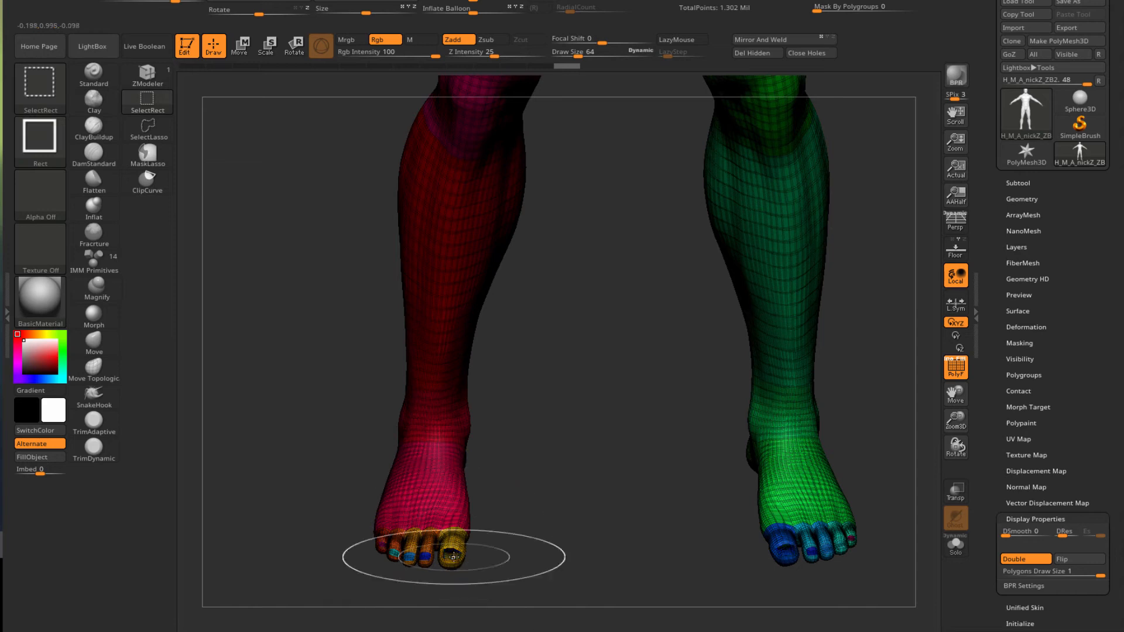
{"action": "left_click", "coordinate": [455, 546], "text": "ctrl+shift"}
{"action": "left_click", "coordinate": [427, 542], "text": "ctrl+shift"}
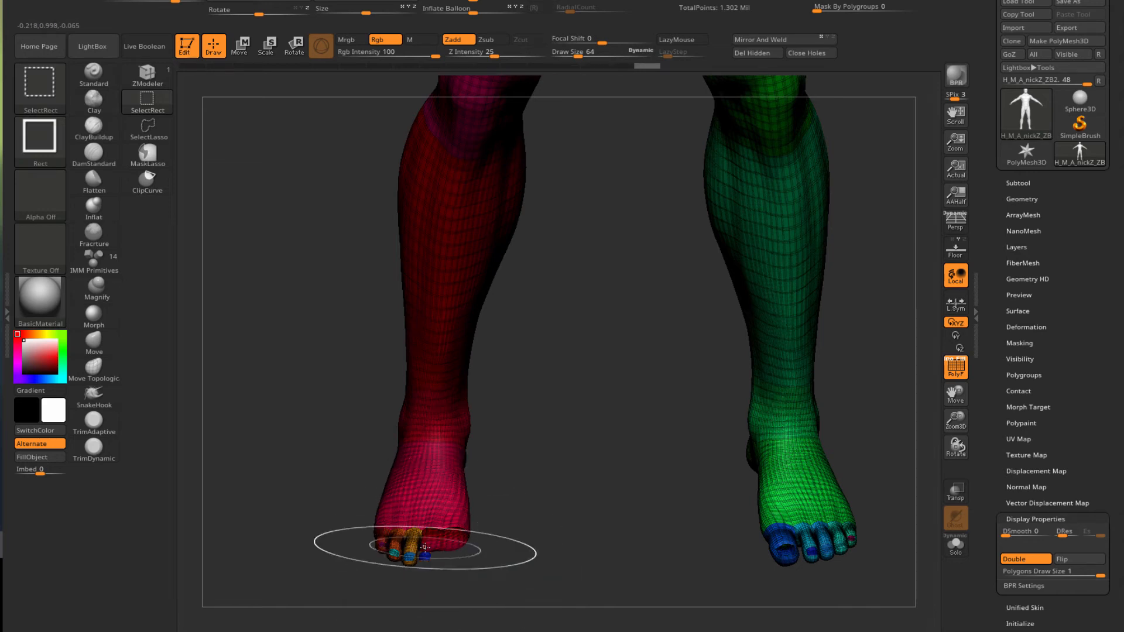
{"action": "left_click", "coordinate": [426, 557], "text": "ctrl+shift"}
{"action": "left_click", "coordinate": [412, 536], "text": "ctrl+shift"}
{"action": "left_click", "coordinate": [410, 554], "text": "ctrl+shift"}
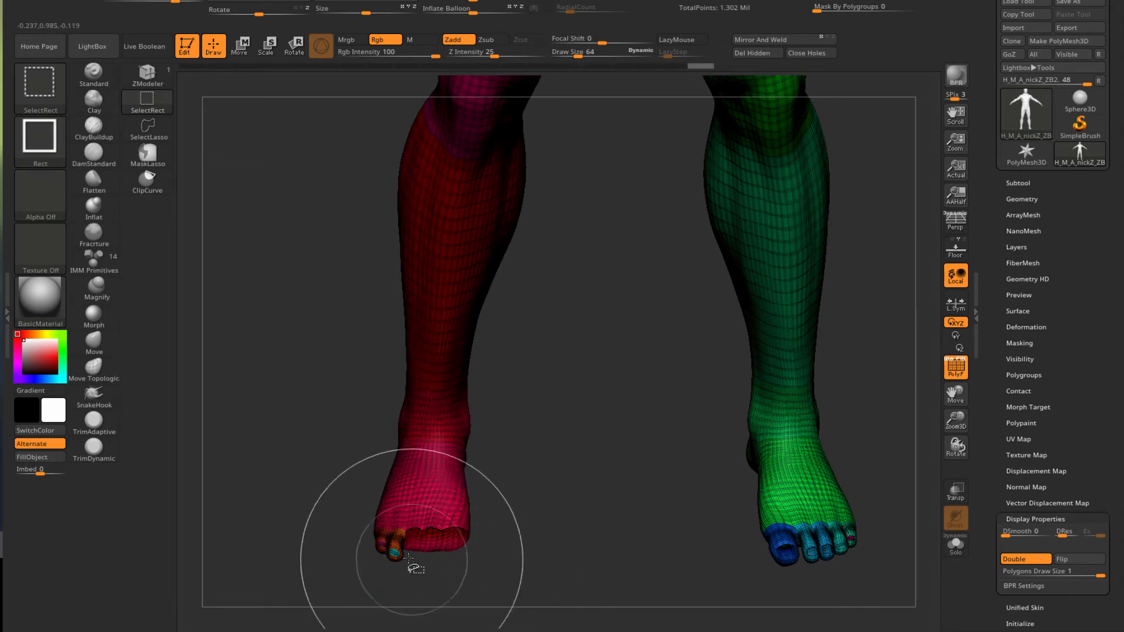
{"action": "left_click", "coordinate": [393, 552], "text": "ctrl+shift"}
{"action": "left_click", "coordinate": [394, 549], "text": "ctrl+shift"}
{"action": "left_click", "coordinate": [383, 545], "text": "ctrl+shift"}
{"action": "left_click", "coordinate": [383, 544], "text": "ctrl+shift"}
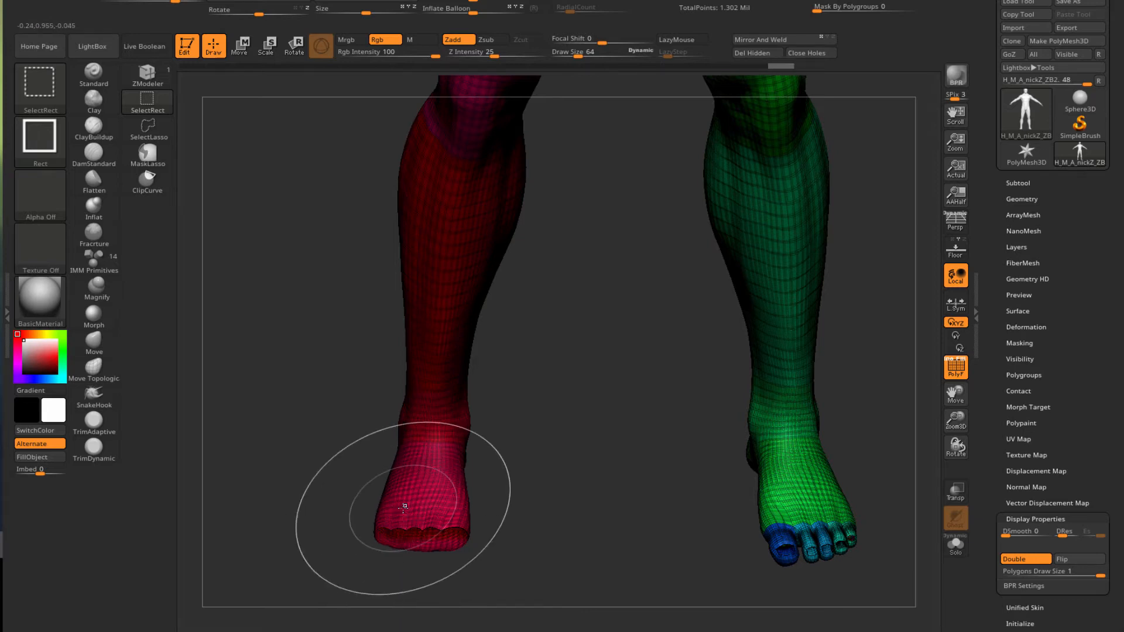
{"action": "left_click", "coordinate": [403, 507], "text": "ctrl+shift"}
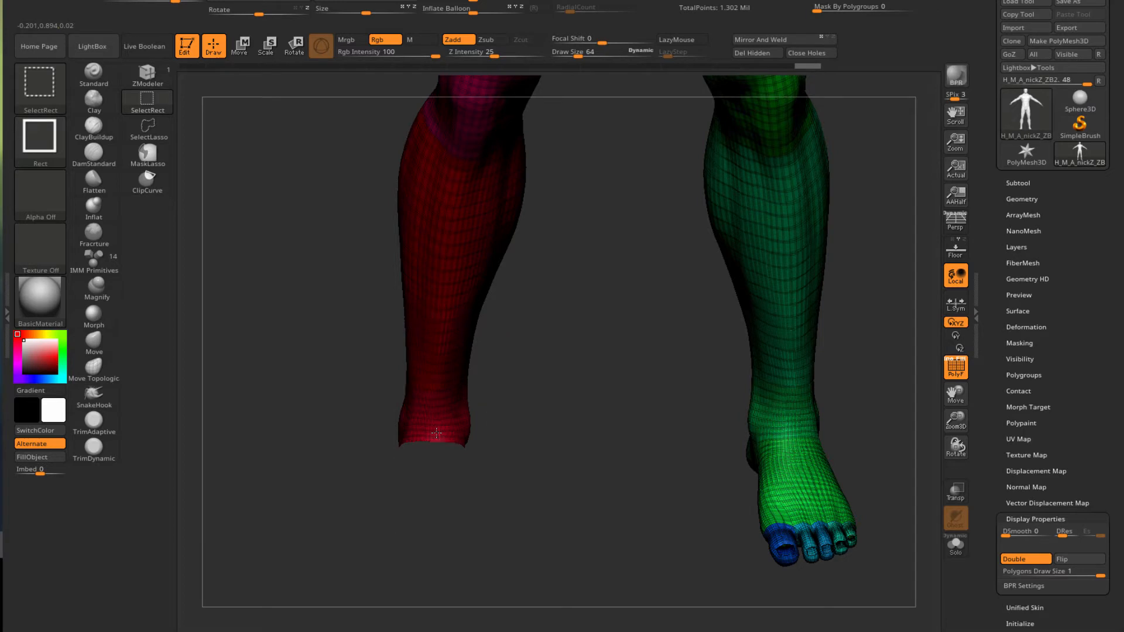
{"action": "left_click", "coordinate": [421, 406], "text": "ctrl+shift"}
Hide the toe, foot and ankle polygroups of the teal leg
{"action": "left_click", "coordinate": [784, 547], "text": "ctrl+shift"}
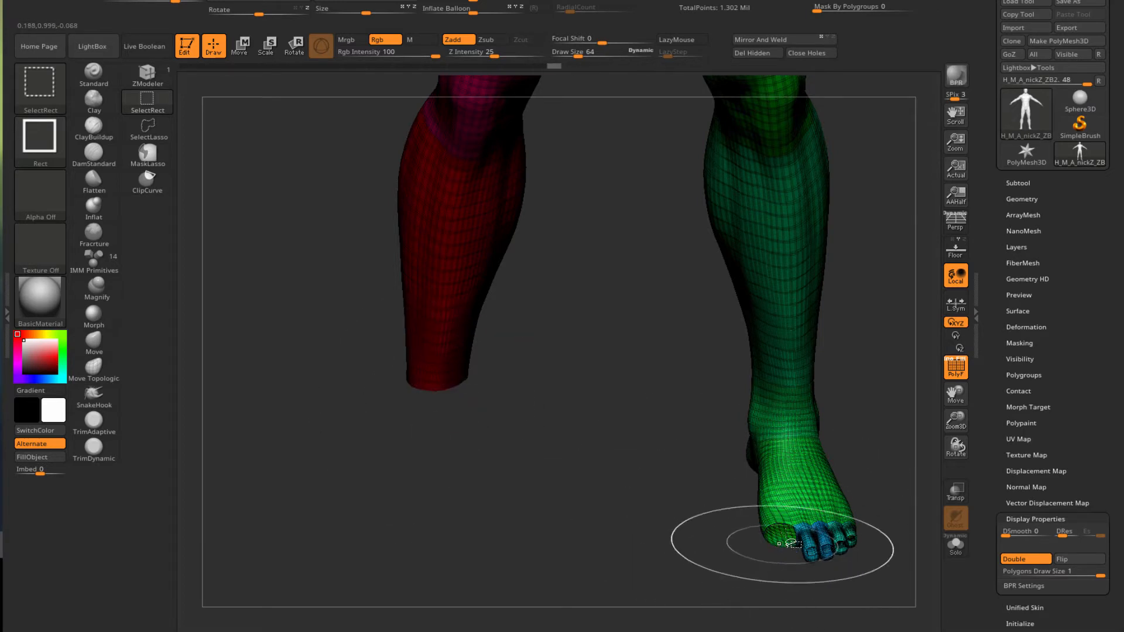
{"action": "left_click", "coordinate": [832, 544], "text": "ctrl+shift"}
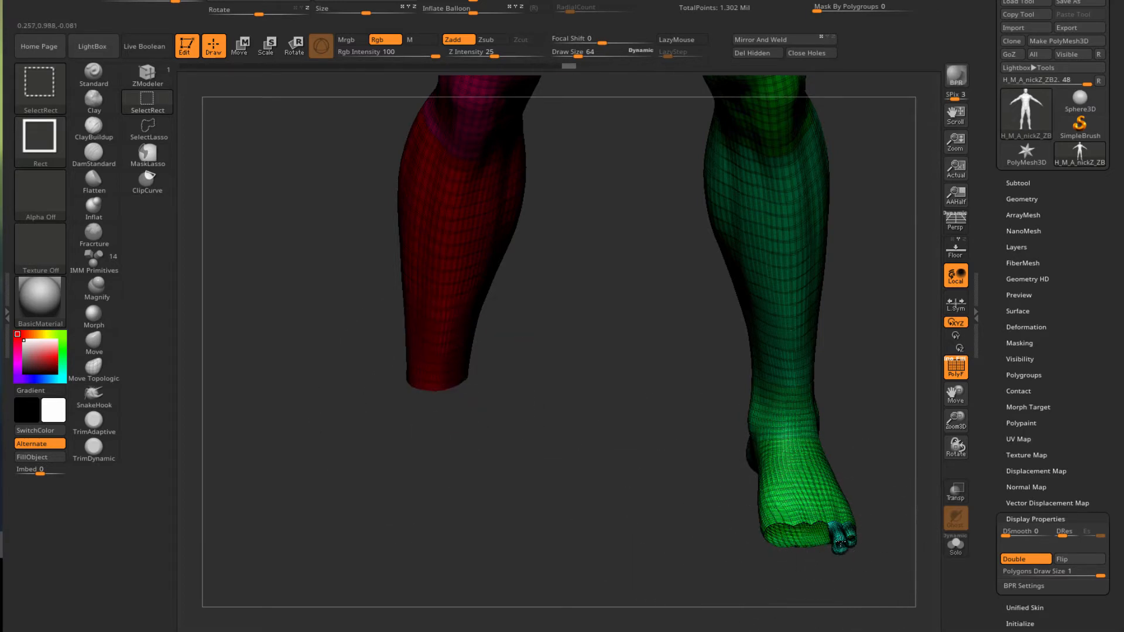
{"action": "left_click", "coordinate": [843, 524], "text": "ctrl+shift"}
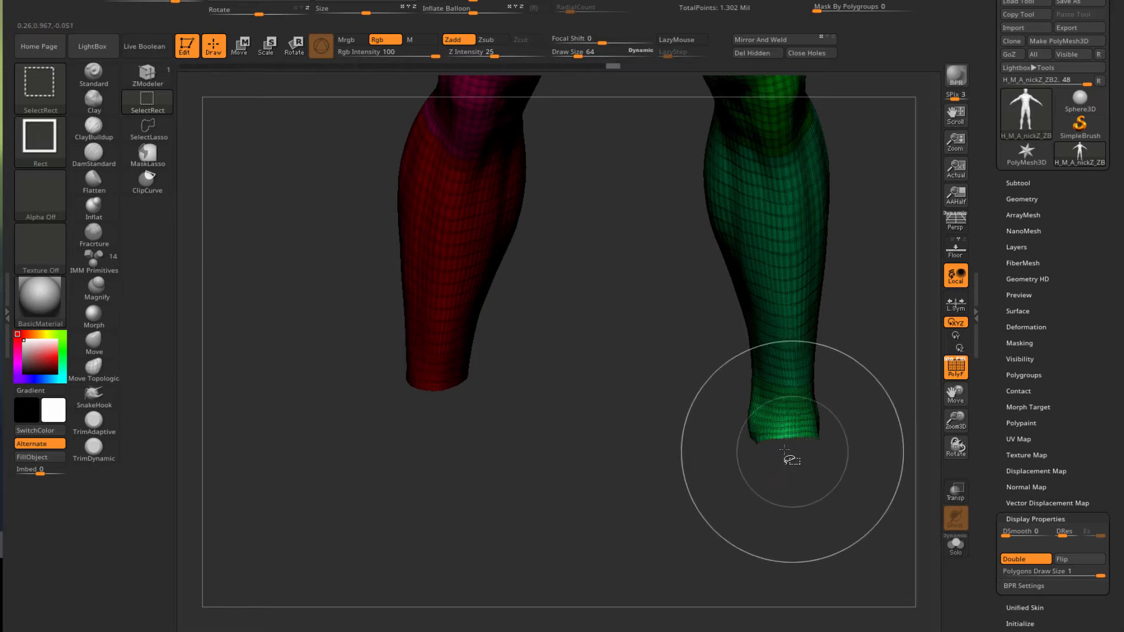
{"action": "left_click_drag", "start_coordinate": [624, 541], "coordinate": [618, 508]}
{"action": "key", "text": "ctrl+shift"}
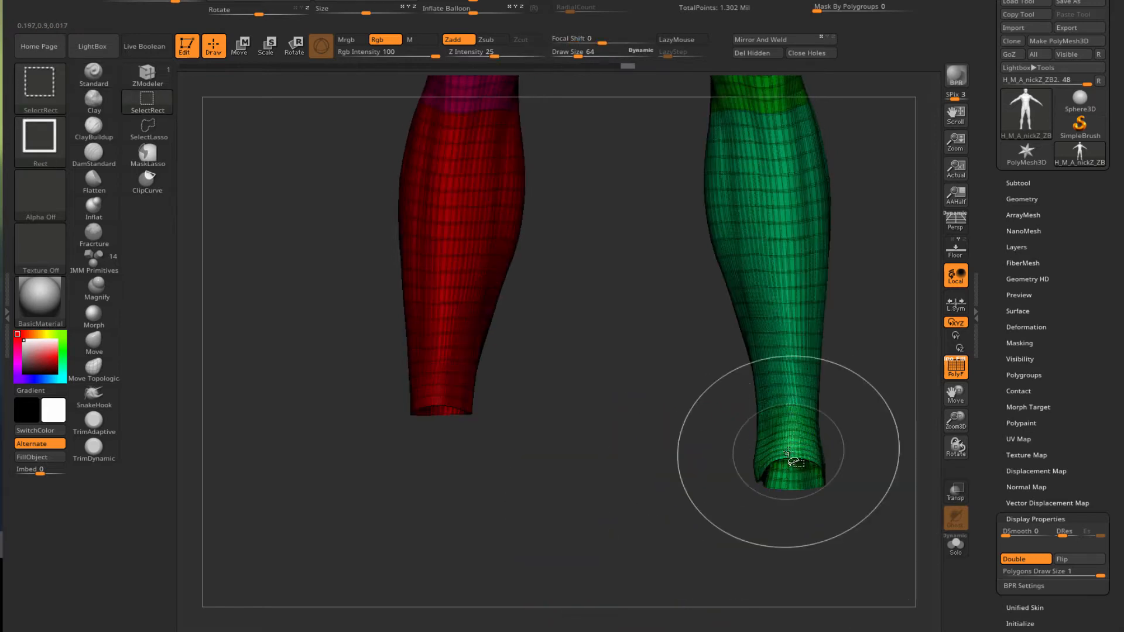
{"action": "left_click", "coordinate": [788, 455], "text": "ctrl+shift"}
Frame the whole body and invert visibility so only the hands and feet are shown
{"action": "left_click_drag", "start_coordinate": [702, 425], "coordinate": [687, 419], "text": "alt"}
{"action": "key", "text": "f"}
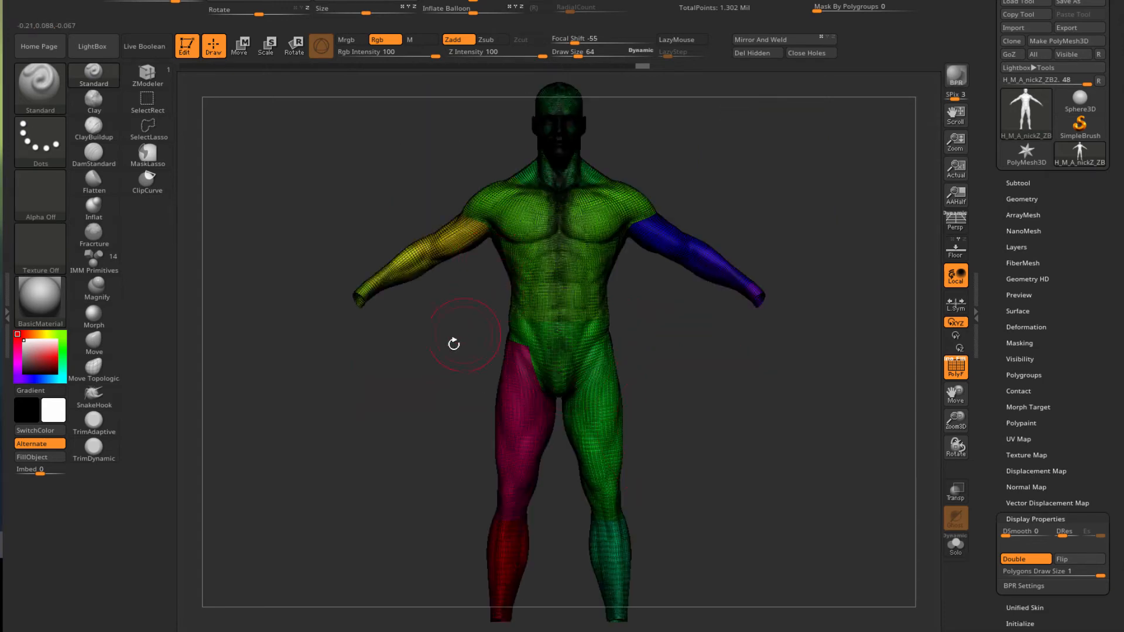
{"action": "key", "text": "ctrl+shift"}
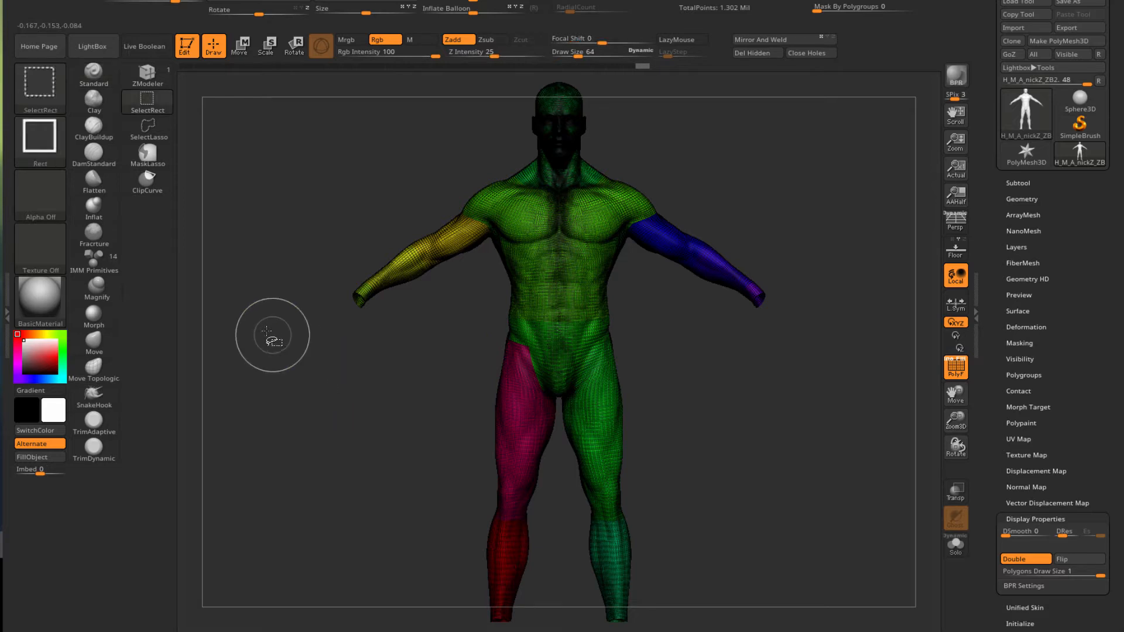
{"action": "mouse_move", "coordinate": [265, 329]}
{"action": "left_mouse_down", "text": "ctrl+shift"}
{"action": "mouse_move", "coordinate": [339, 371]}
{"action": "mouse_move", "coordinate": [386, 462]}
{"action": "mouse_move", "coordinate": [329, 458]}
{"action": "left_mouse_up", "text": "ctrl+shift"}
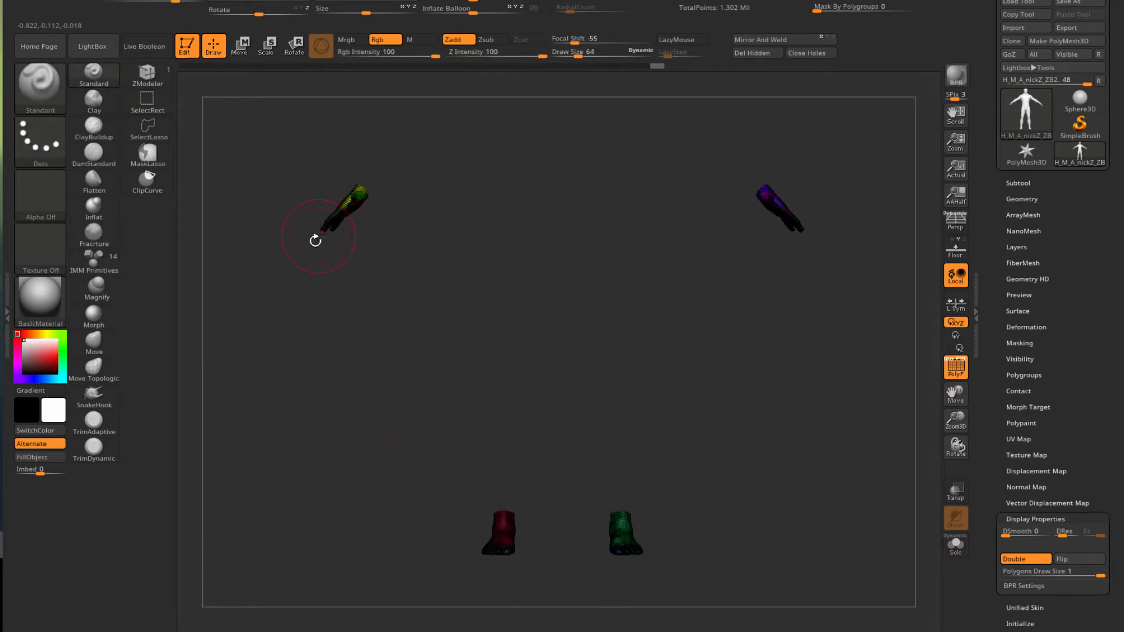
Merge the visible hands and feet into one polygroup, regrouping until they get a blue-violet colour
{"action": "key", "text": "ctrl"}
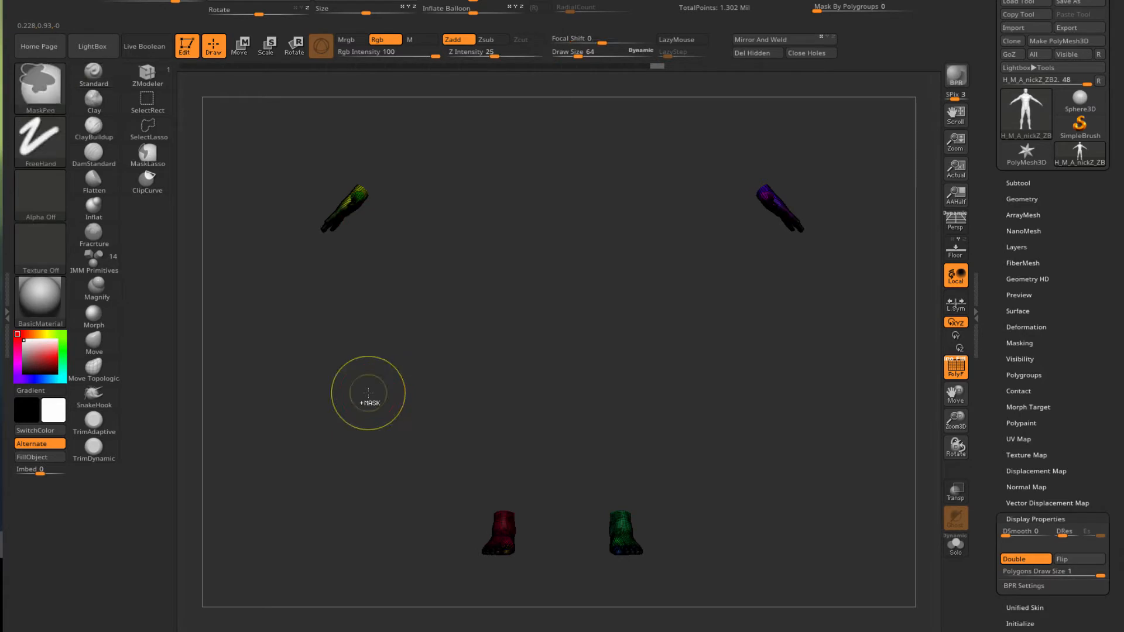
{"action": "key", "text": "ctrl+w"}
{"action": "key", "text": "ctrl+w"}
{"action": "key", "text": "ctrl+w"}
{"action": "key", "text": "ctrl+w"}
{"action": "key", "text": "ctrl+w"}
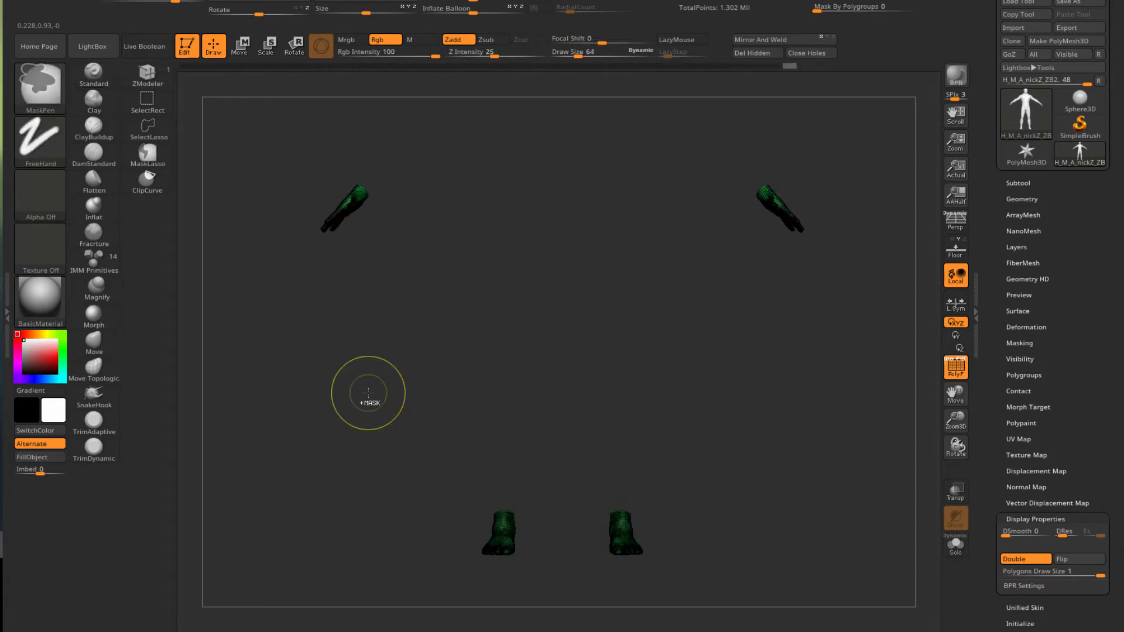
{"action": "key", "text": "ctrl+w"}
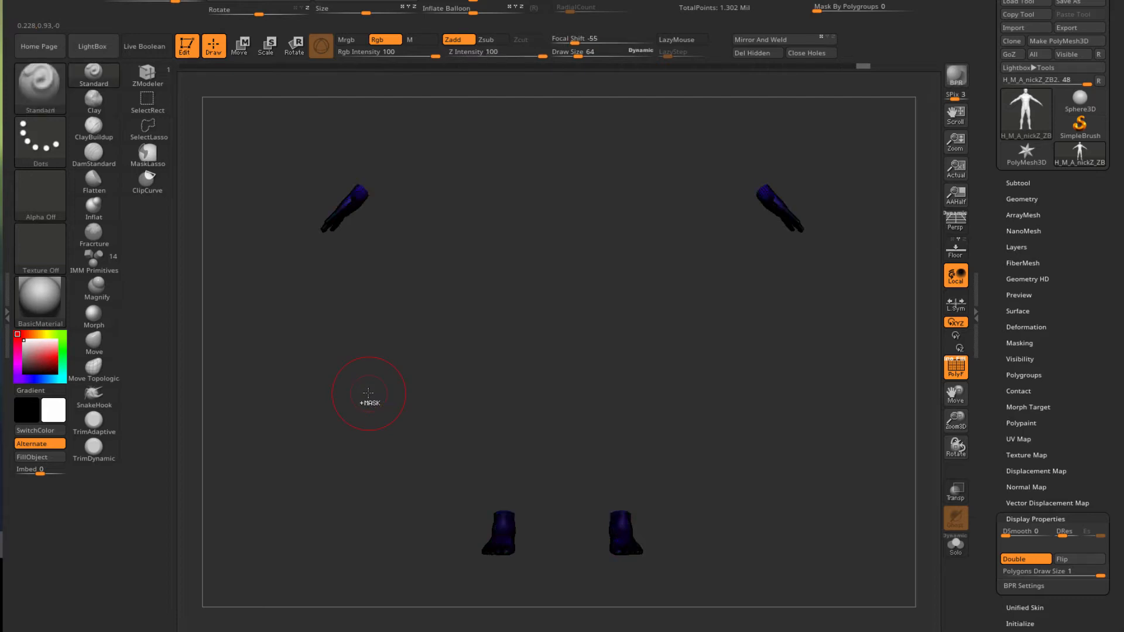
{"action": "left_click_drag", "start_coordinate": [342, 406], "coordinate": [361, 440]}
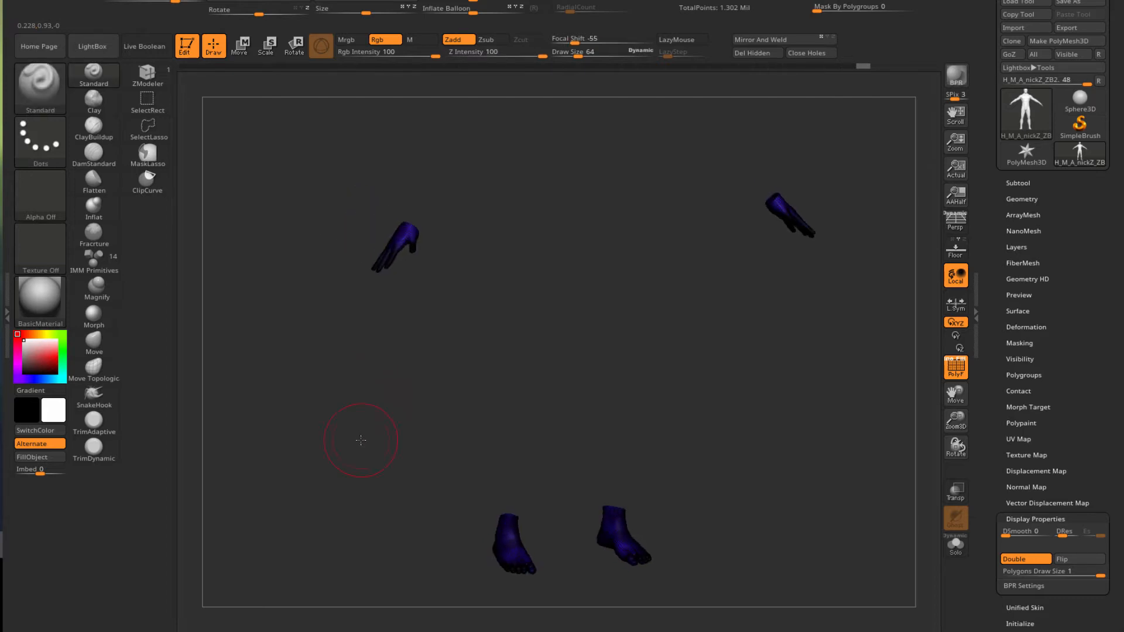
Lower the model's geometry to subdivision level 1
{"action": "left_click", "coordinate": [1021, 199]}
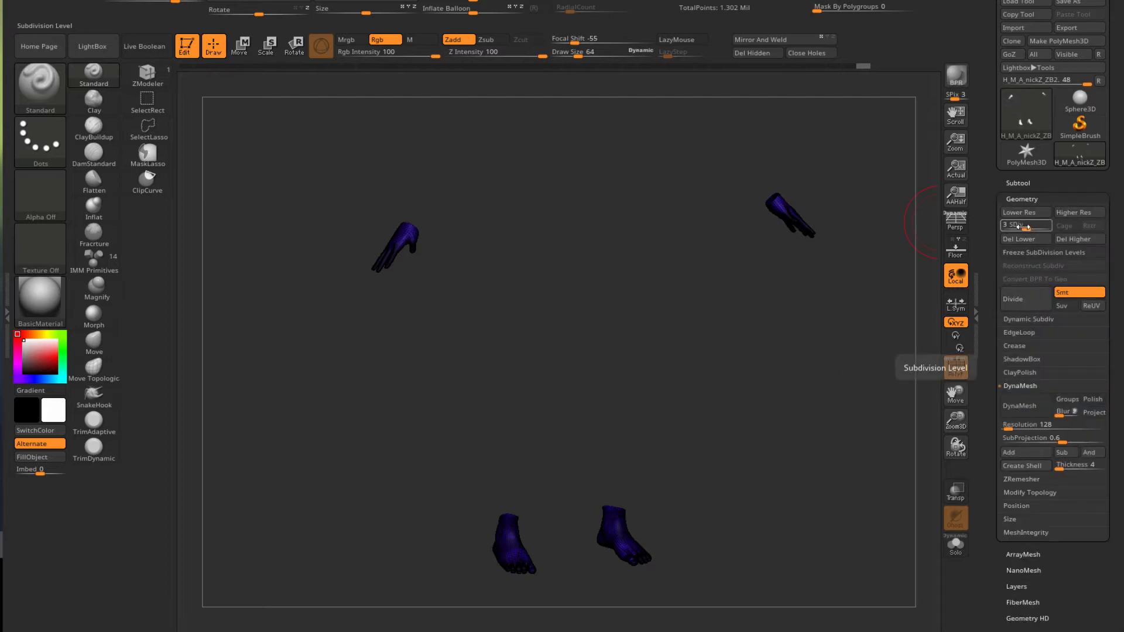
{"action": "key", "text": "shift+f"}
{"action": "left_click_drag", "start_coordinate": [997, 231], "coordinate": [977, 232]}
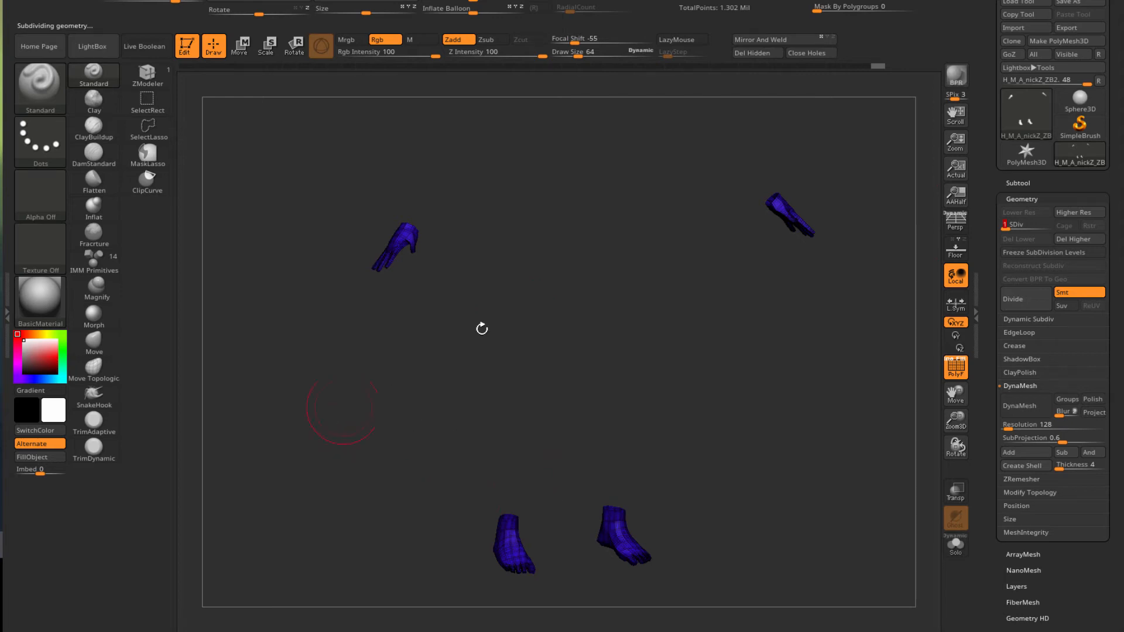
Unhide all parts of the model
{"action": "key", "text": "ctrl"}
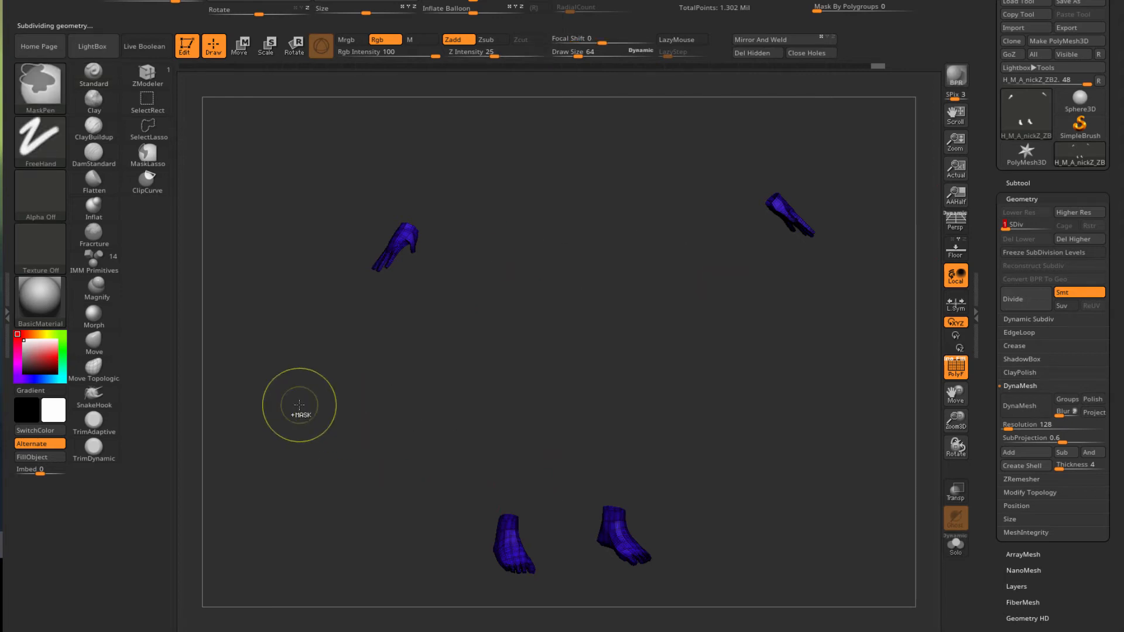
{"action": "key", "text": "ctrl+shift"}
{"action": "left_click", "coordinate": [299, 405], "text": "ctrl+shift"}
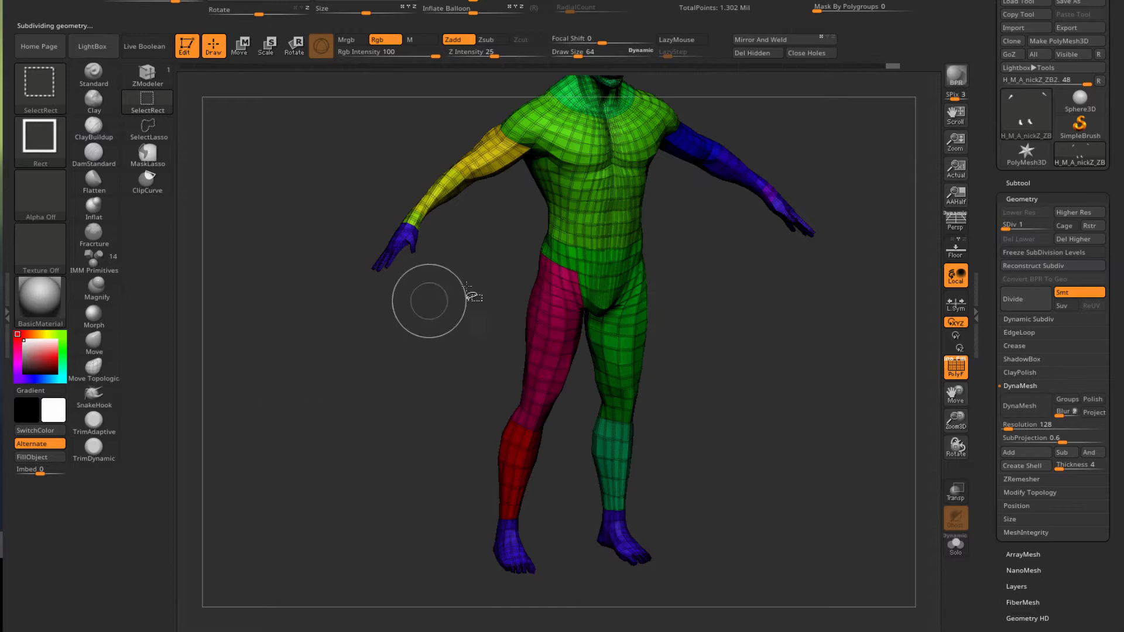
Hide the head, neck and jaw polygroups to expose the eyeballs and the mouth interior
{"action": "mouse_move", "coordinate": [438, 322]}
{"action": "left_mouse_down", "text": "alt"}
{"action": "mouse_move", "coordinate": [349, 480]}
{"action": "mouse_move", "coordinate": [357, 509]}
{"action": "left_mouse_up", "text": "alt"}
{"action": "right_click_drag", "start_coordinate": [487, 241], "coordinate": [504, 293], "text": "ctrl"}
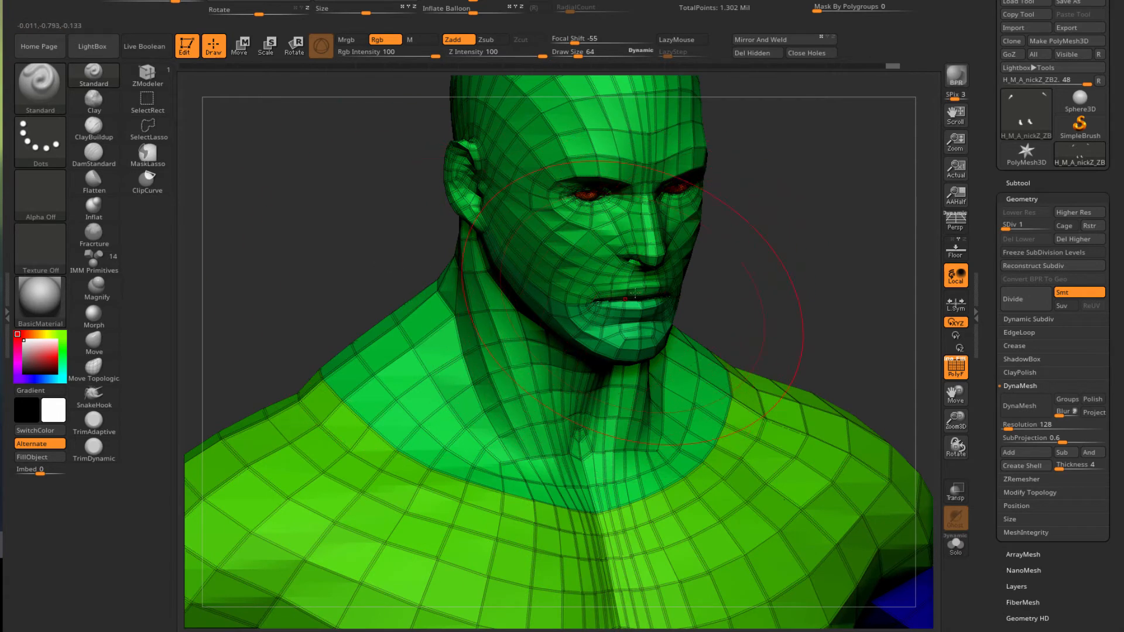
{"action": "key", "text": "ctrl+shift"}
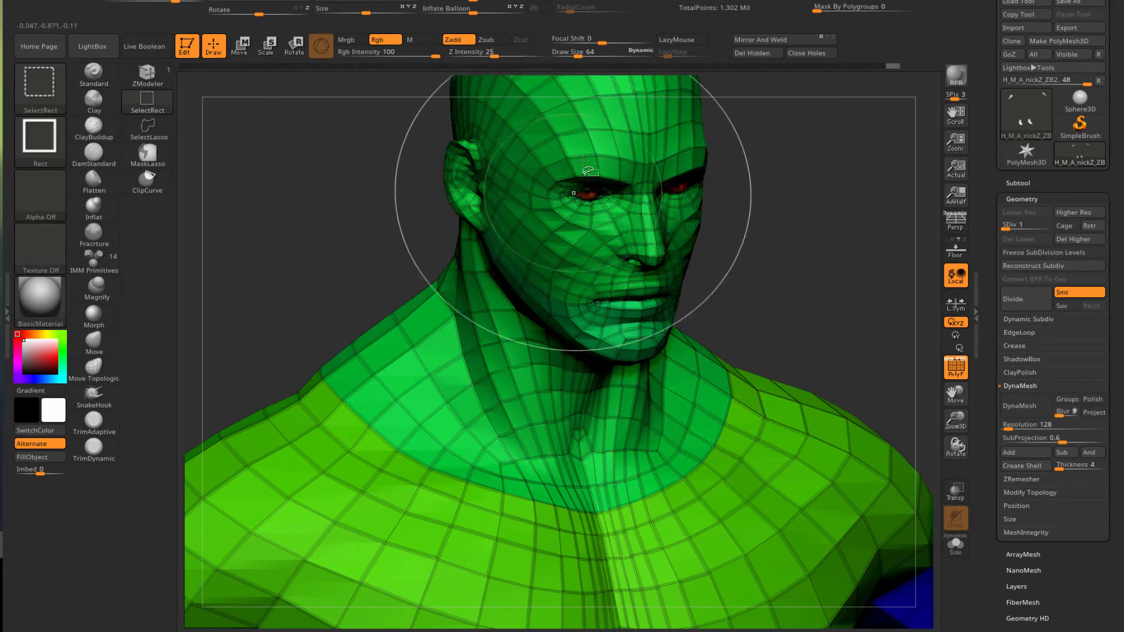
{"action": "left_click", "coordinate": [581, 129], "text": "ctrl+shift"}
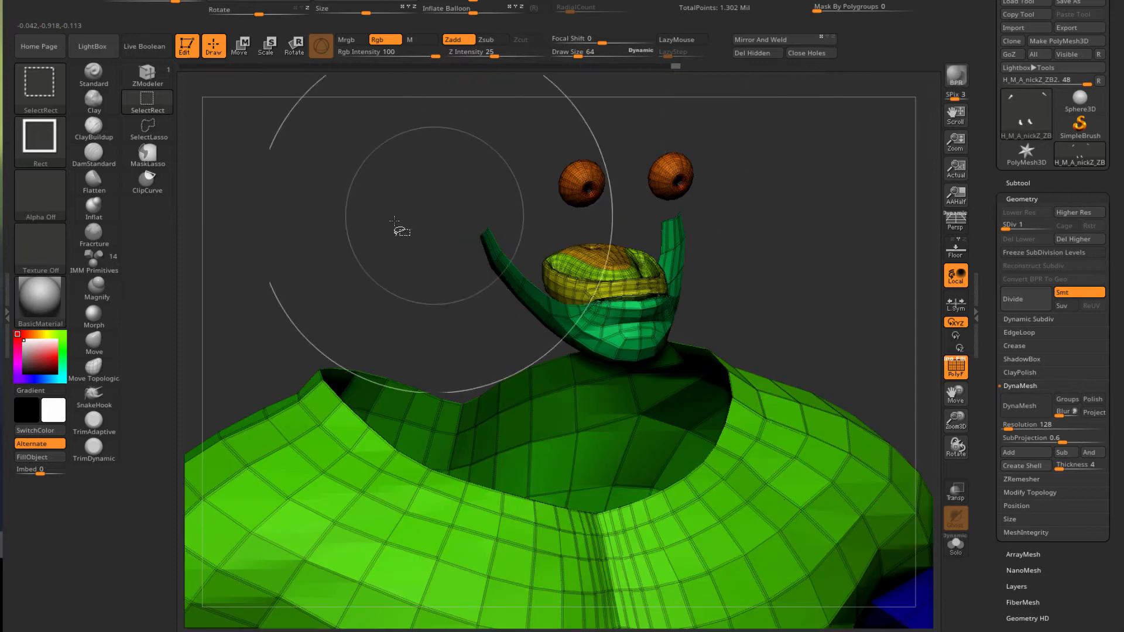
{"action": "mouse_move", "coordinate": [393, 230]}
{"action": "left_mouse_down"}
{"action": "mouse_move", "coordinate": [419, 256]}
{"action": "mouse_move", "coordinate": [536, 224]}
{"action": "left_mouse_up"}
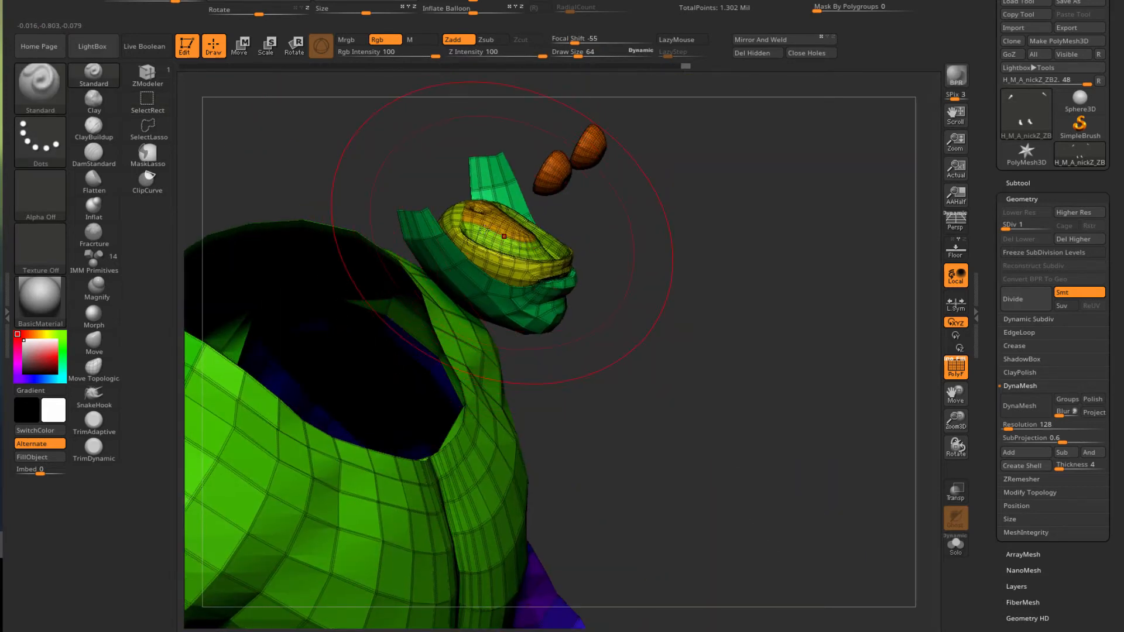
{"action": "key", "text": "ctrl+shift"}
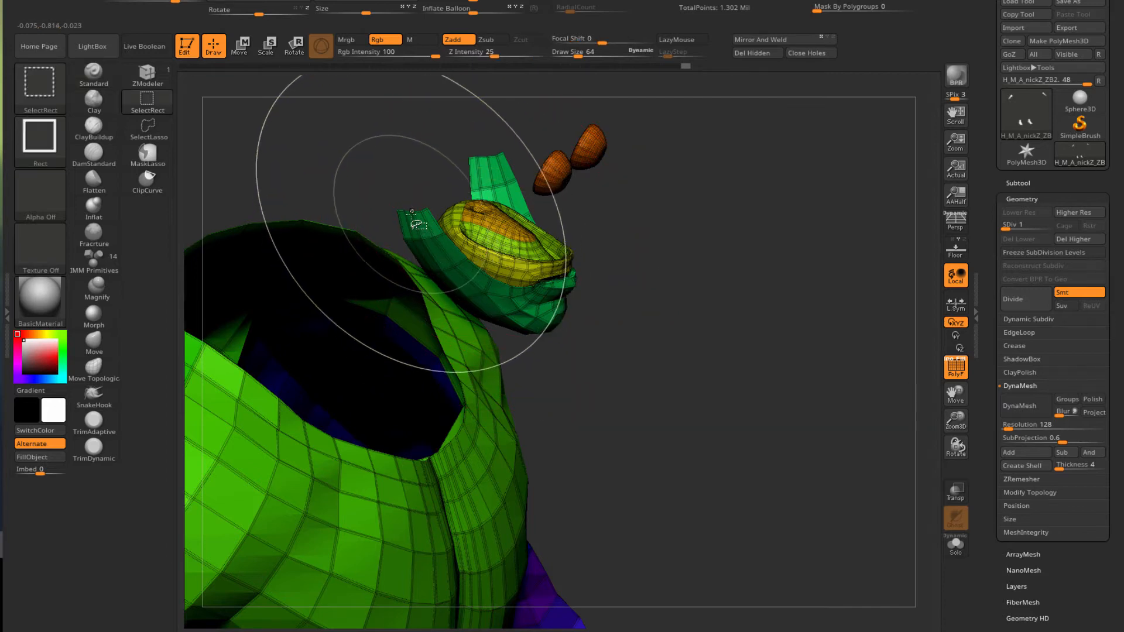
{"action": "left_click", "coordinate": [412, 212], "text": "ctrl+shift"}
Isolate the mouth interior by hiding the eyeballs and the rest of the body with a rectangular selection
{"action": "left_click_drag", "start_coordinate": [660, 382], "coordinate": [699, 401]}
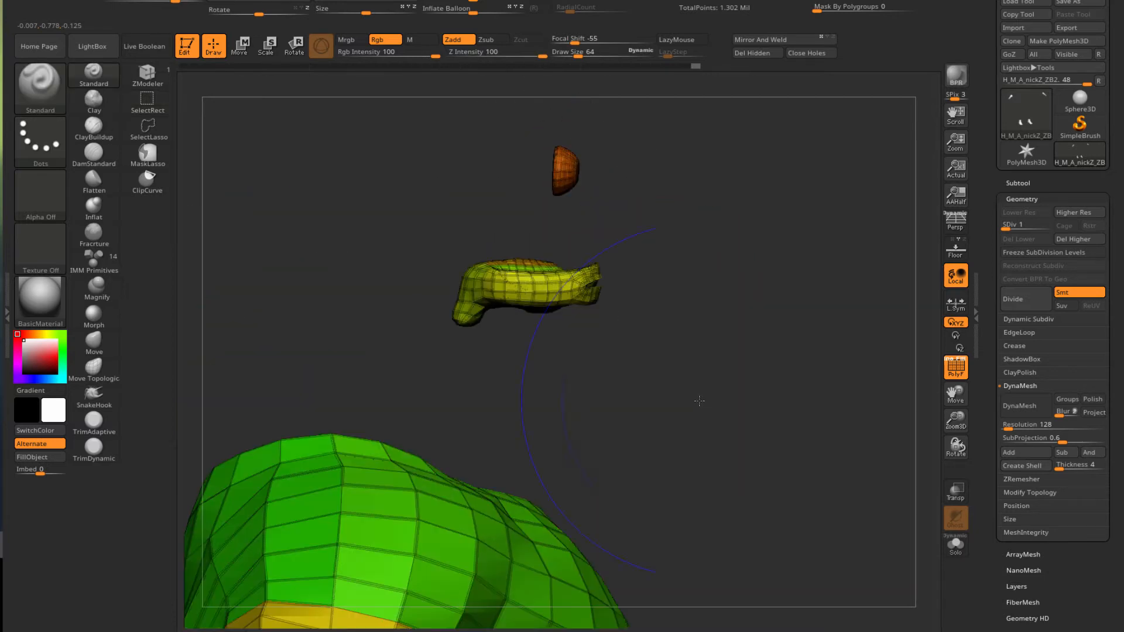
{"action": "key", "text": "ctrl"}
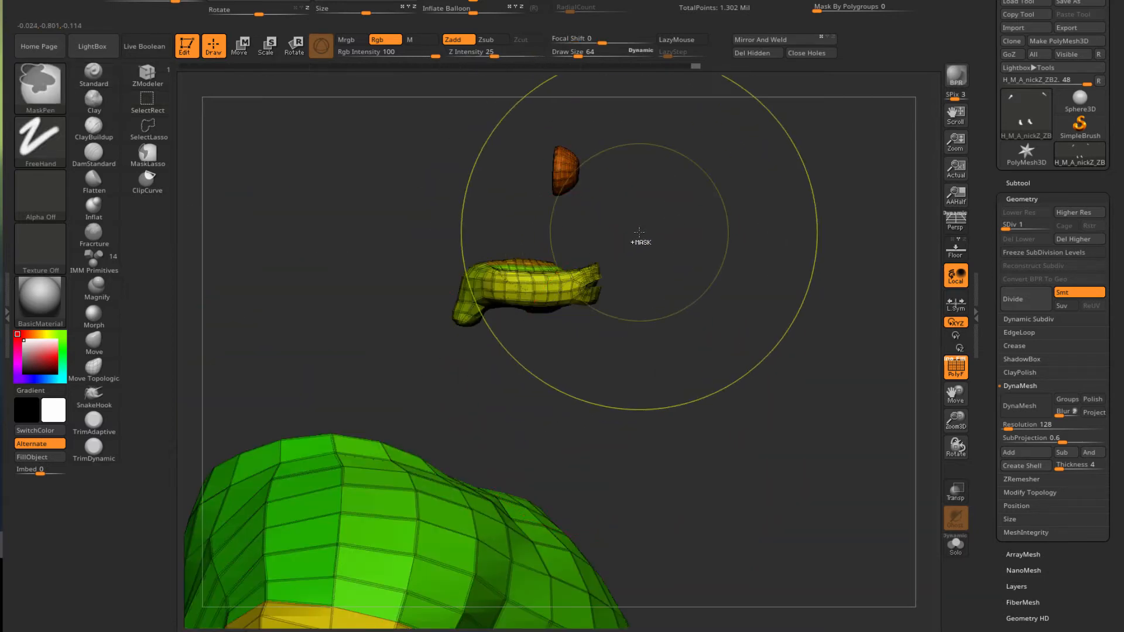
{"action": "key", "text": "ctrl+shift"}
{"action": "left_click_drag", "start_coordinate": [639, 231], "coordinate": [429, 370], "text": "ctrl+shift"}
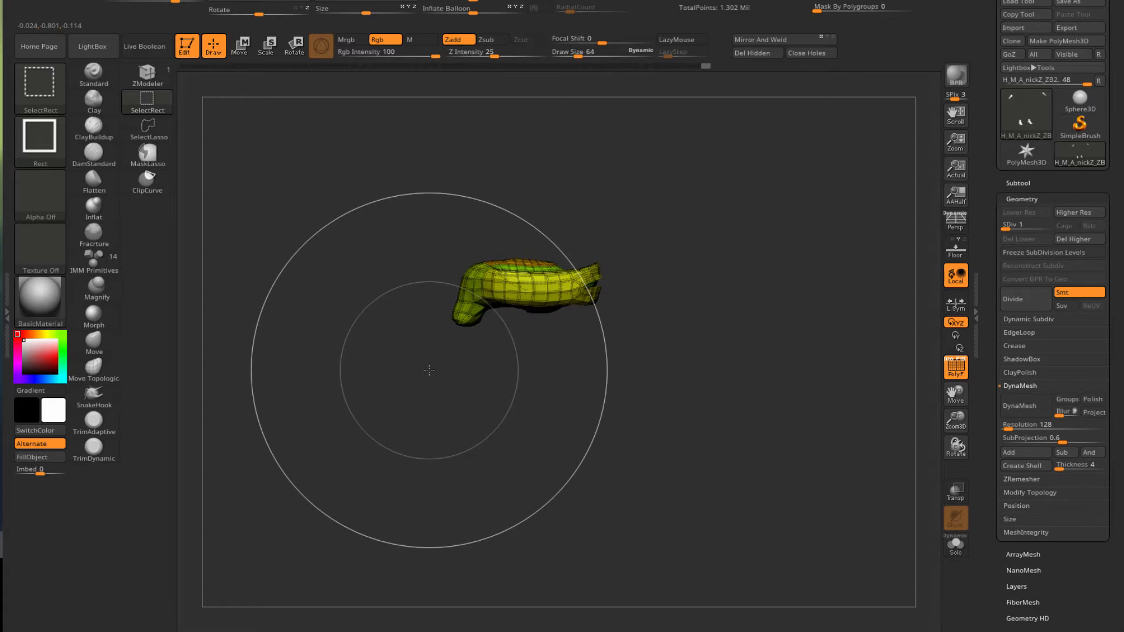
Invert visibility so the head and body are shown and only the mouth interior is hidden
{"action": "mouse_move", "coordinate": [706, 414]}
{"action": "left_mouse_down"}
{"action": "mouse_move", "coordinate": [630, 465]}
{"action": "mouse_move", "coordinate": [629, 386]}
{"action": "left_mouse_up"}
{"action": "key", "text": "ctrl+shift"}
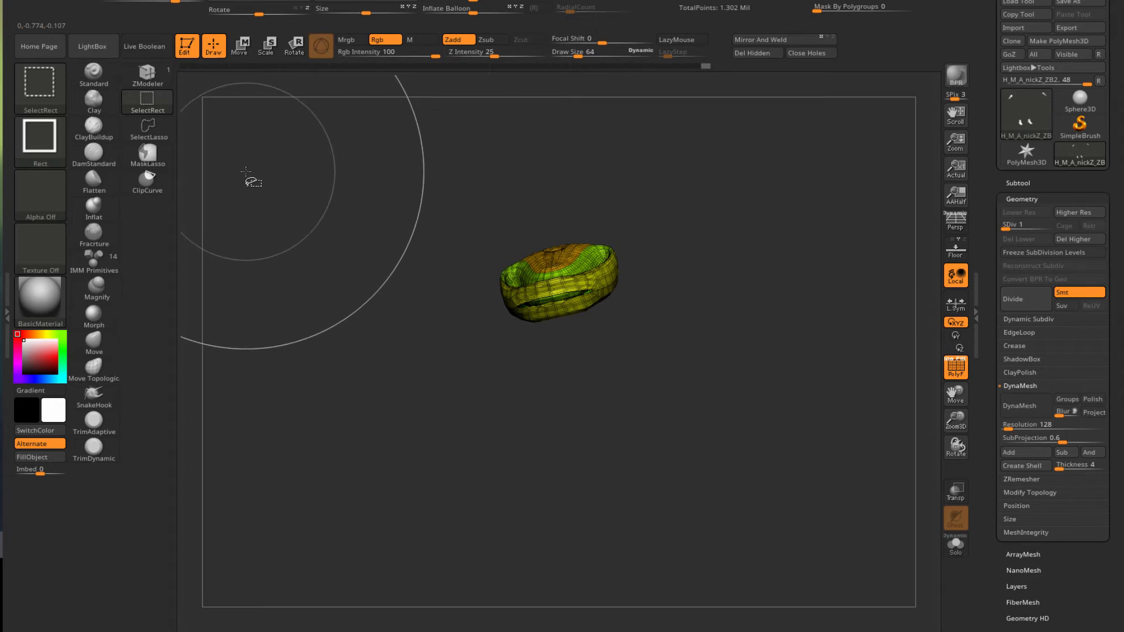
{"action": "left_click_drag", "start_coordinate": [246, 172], "coordinate": [337, 240], "text": "ctrl+shift"}
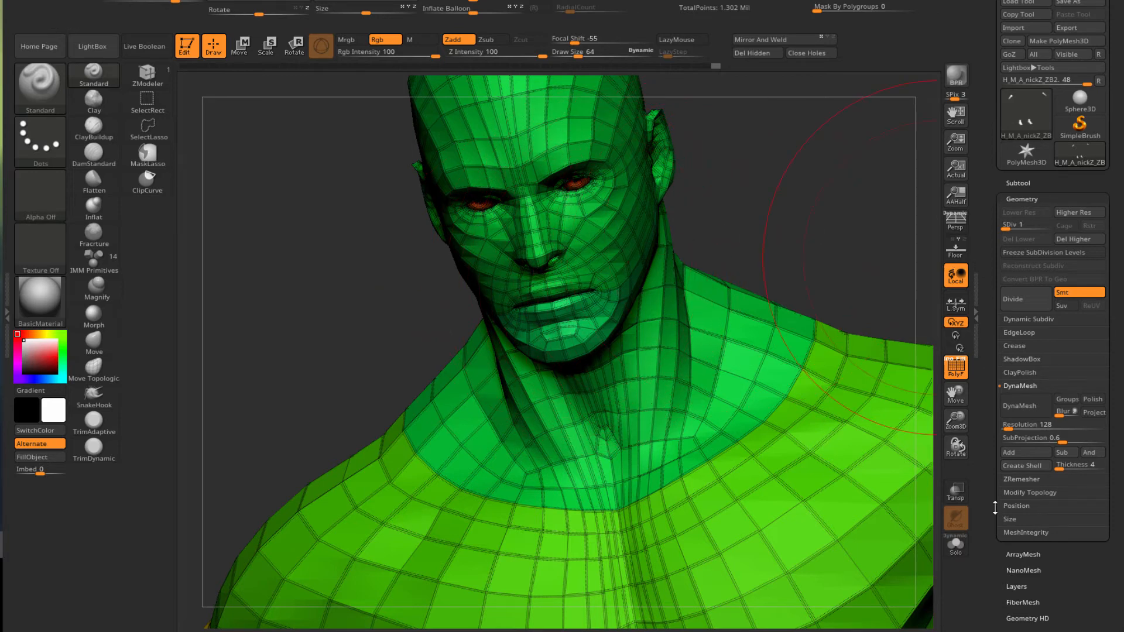
Delete the hidden mouth interior geometry from the model with Del Hidden
{"action": "left_click", "coordinate": [1026, 491]}
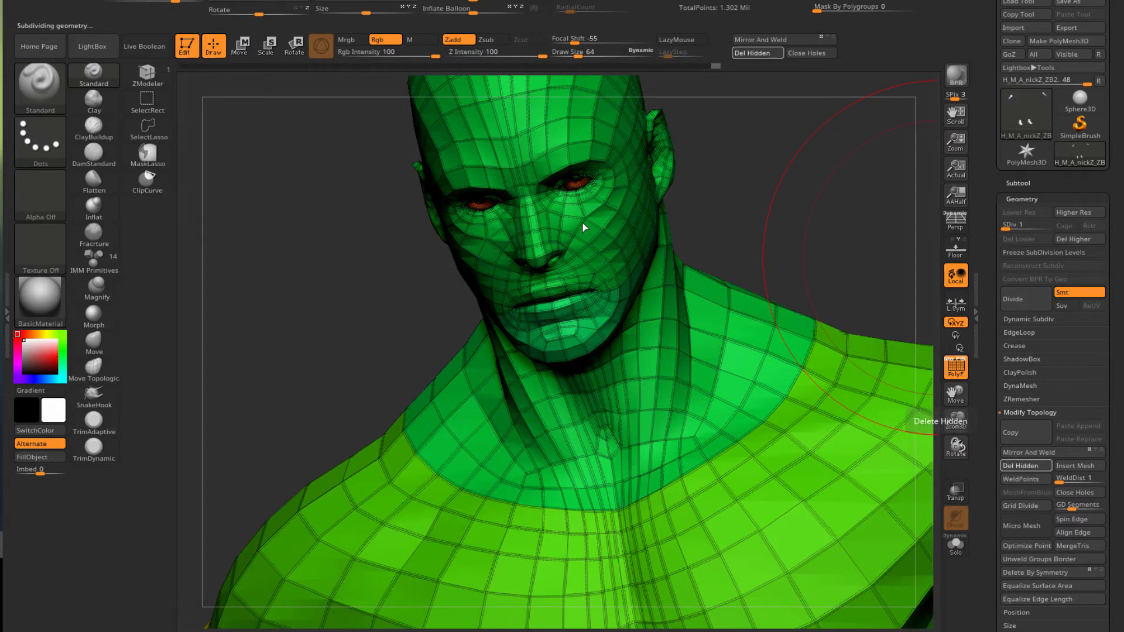
{"action": "left_click_drag", "start_coordinate": [280, 320], "coordinate": [404, 345]}
Isolate both legs from hip to ankle by hiding the thigh and lower-leg polygroups and inverting the visibility
{"action": "left_click_drag", "start_coordinate": [766, 414], "coordinate": [424, 455], "text": "shift"}
{"action": "left_click_drag", "start_coordinate": [322, 427], "coordinate": [577, 394], "text": "alt"}
{"action": "key", "text": "ctrl+shift"}
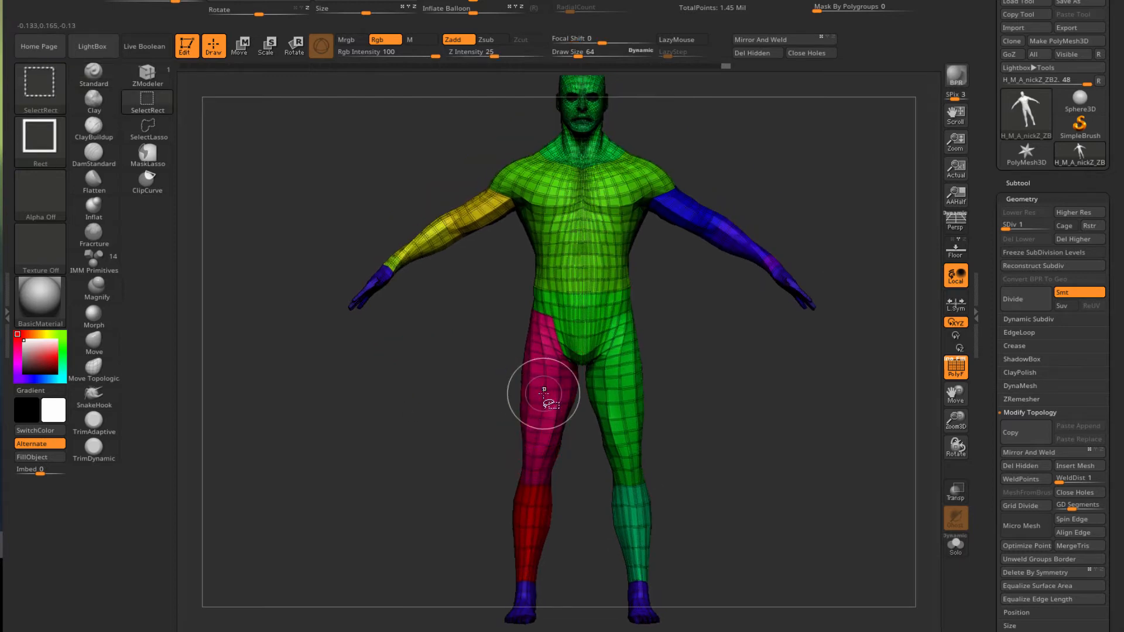
{"action": "left_click", "coordinate": [544, 390], "text": "ctrl+shift"}
{"action": "left_click", "coordinate": [543, 394], "text": "ctrl+shift"}
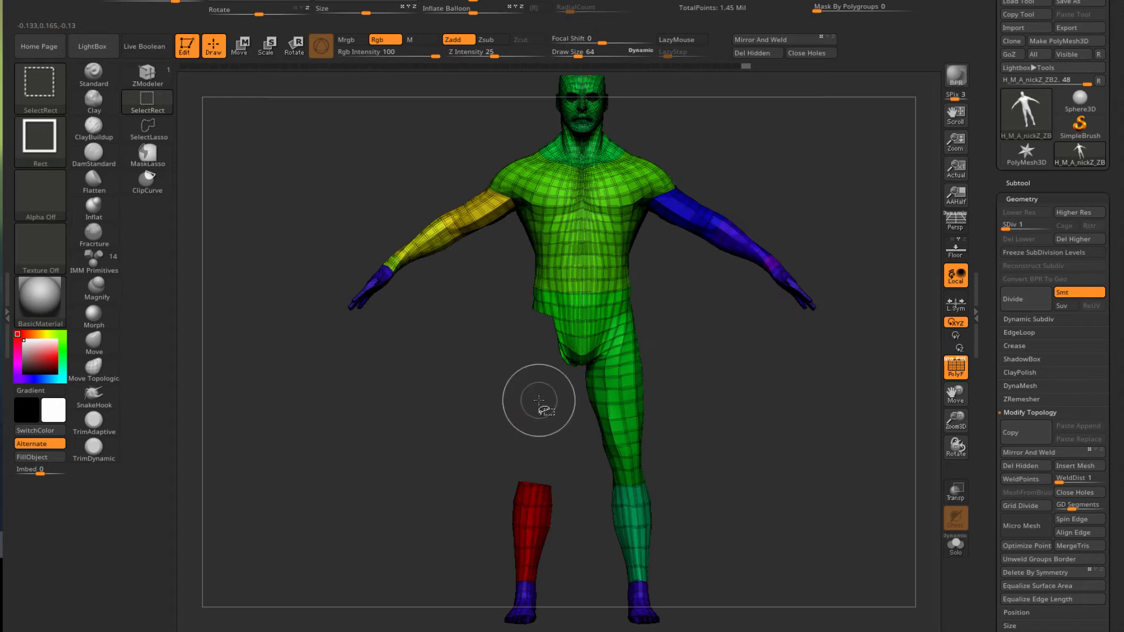
{"action": "left_click", "coordinate": [527, 524], "text": "ctrl+shift"}
{"action": "left_click", "coordinate": [634, 410], "text": "ctrl+shift"}
{"action": "left_click", "coordinate": [632, 516], "text": "ctrl+shift"}
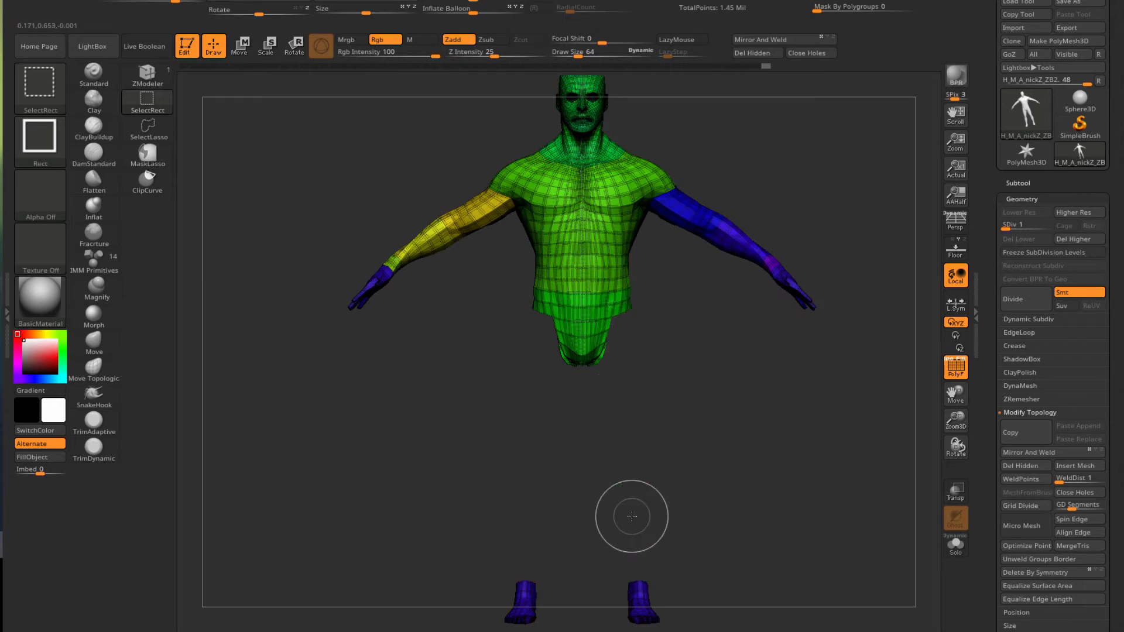
{"action": "left_click_drag", "start_coordinate": [259, 370], "coordinate": [374, 479], "text": "ctrl+shift"}
Assign the visible legs to a single new polygroup and unhide the rest of the body
{"action": "key", "text": "ctrl+w"}
{"action": "key", "text": "ctrl+w"}
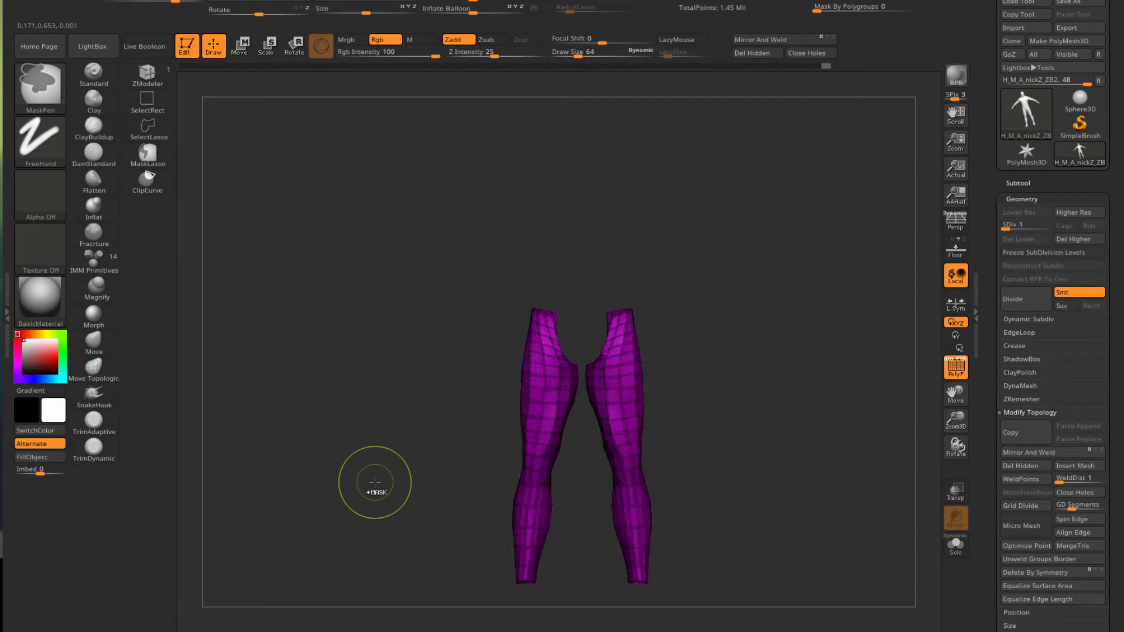
{"action": "key", "text": "ctrl+shift"}
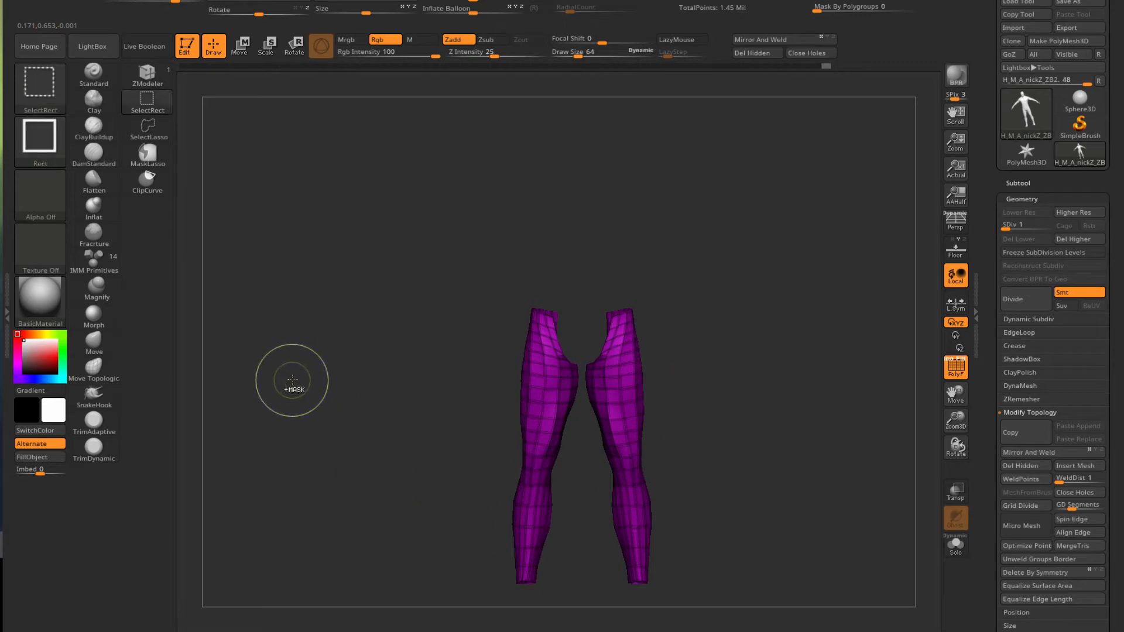
{"action": "left_click", "coordinate": [292, 379], "text": "ctrl+shift"}
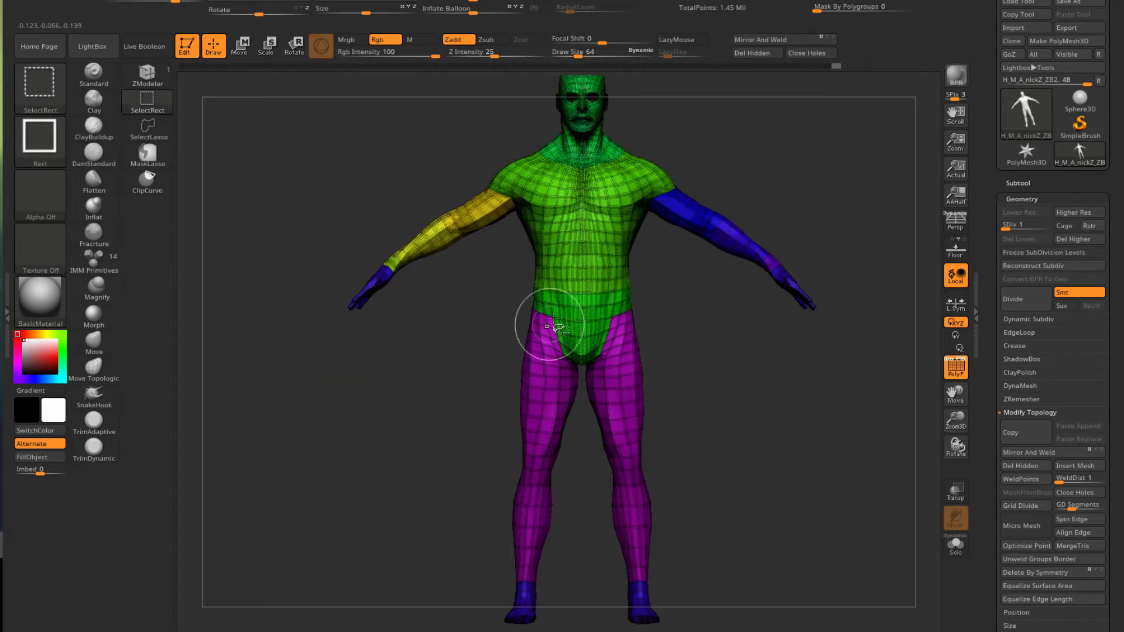
Merge the isolated chest and pelvis polygroups into one torso polygroup, then unhide the whole body
{"action": "left_click", "coordinate": [582, 245], "text": "ctrl+shift"}
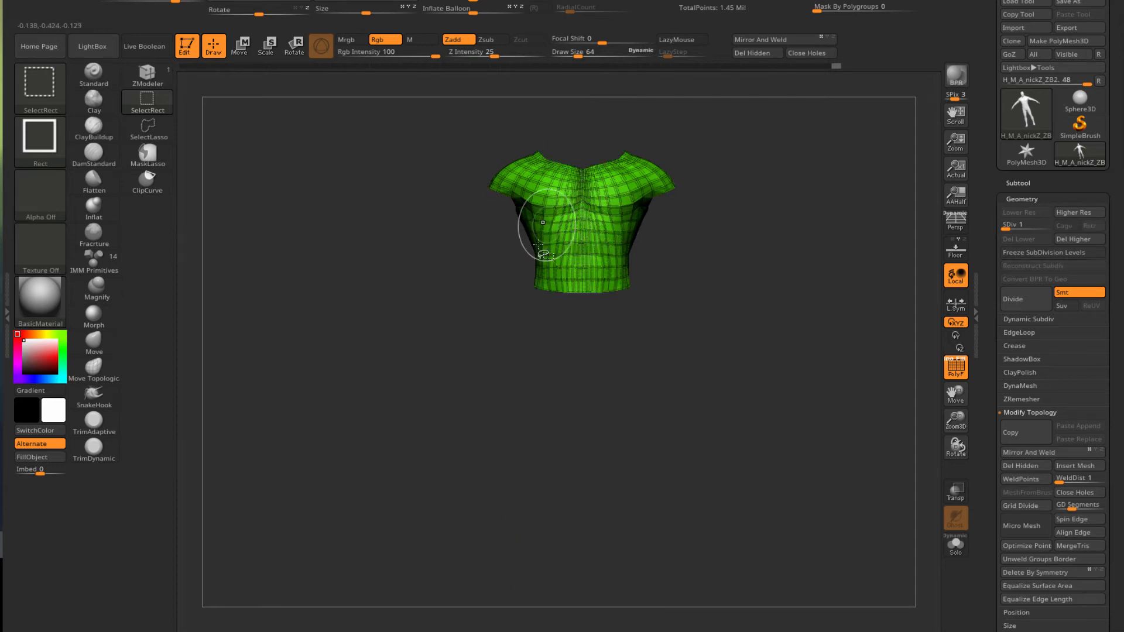
{"action": "left_click", "coordinate": [570, 232], "text": "ctrl+shift"}
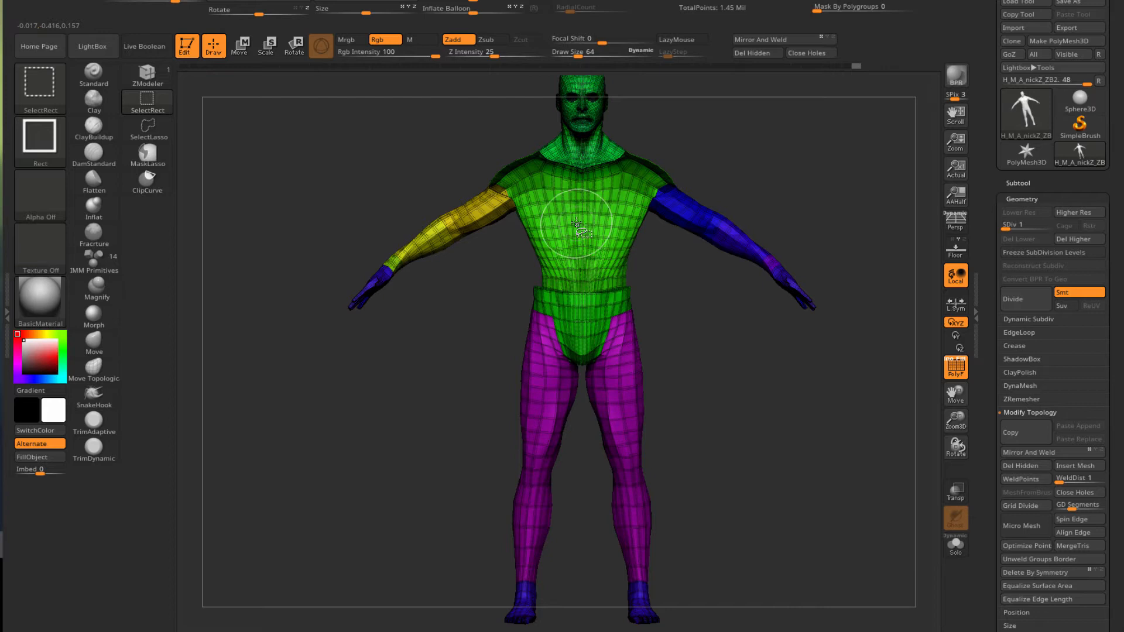
{"action": "left_click", "coordinate": [579, 309], "text": "ctrl+alt+shift"}
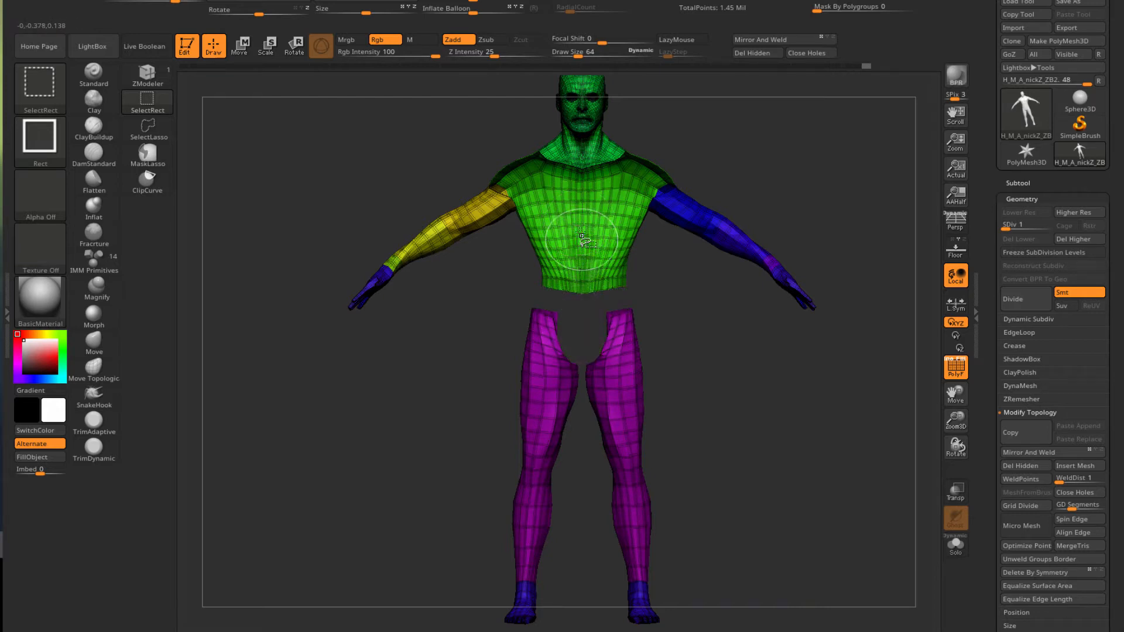
{"action": "left_click", "coordinate": [584, 206], "text": "ctrl+alt+shift"}
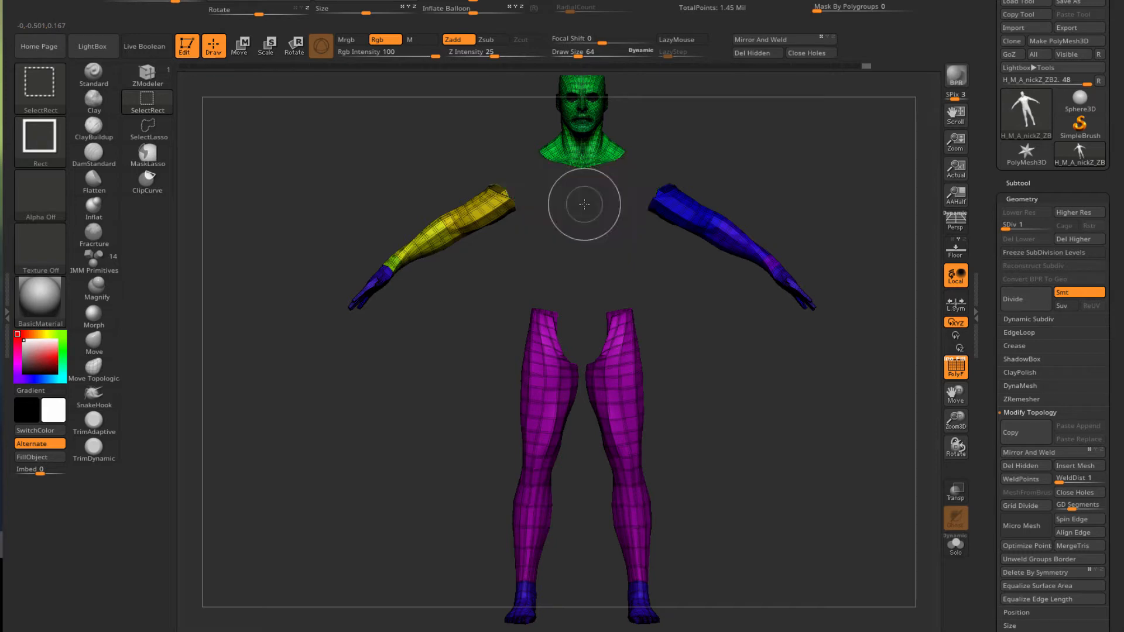
{"action": "left_click_drag", "start_coordinate": [284, 404], "coordinate": [304, 424], "text": "ctrl+shift"}
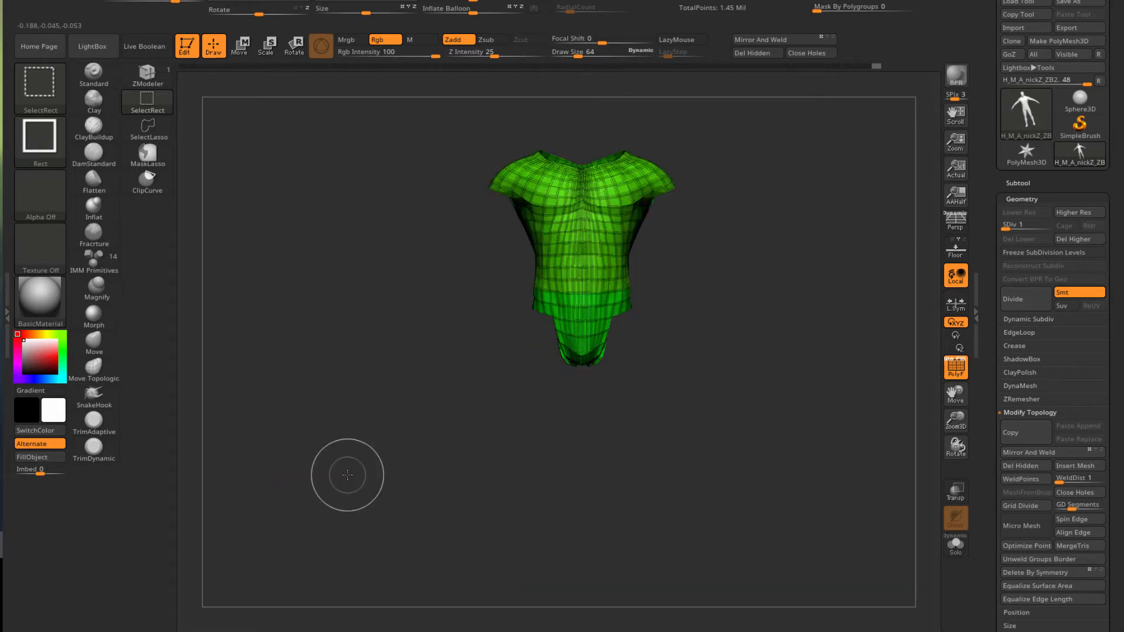
{"action": "key", "text": "ctrl+w"}
{"action": "key", "text": "ctrl+shift"}
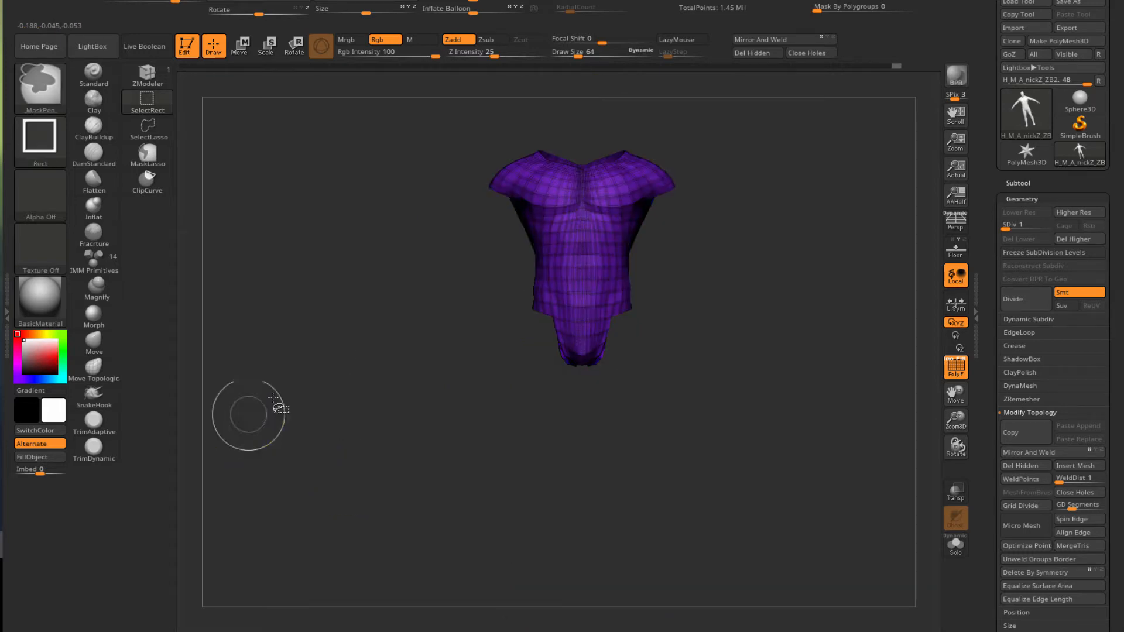
{"action": "left_click", "coordinate": [286, 363], "text": "ctrl+shift"}
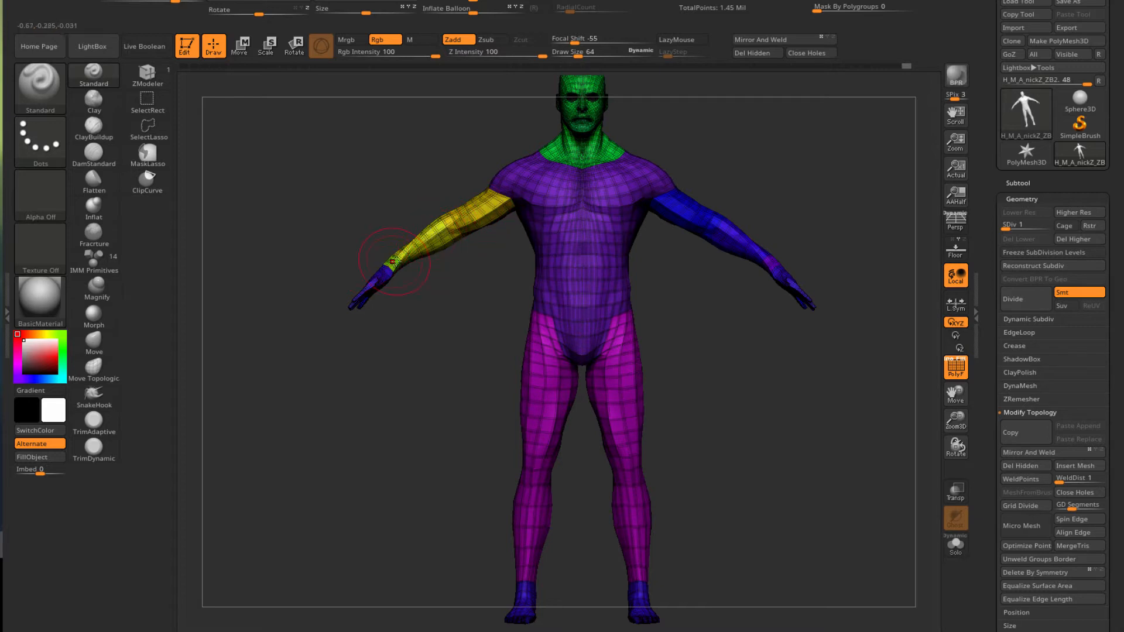
Merge the upper-arm and forearm polygroups of both arms into one polygroup, then unhide the whole body
{"action": "left_click", "coordinate": [476, 218], "text": "ctrl+shift"}
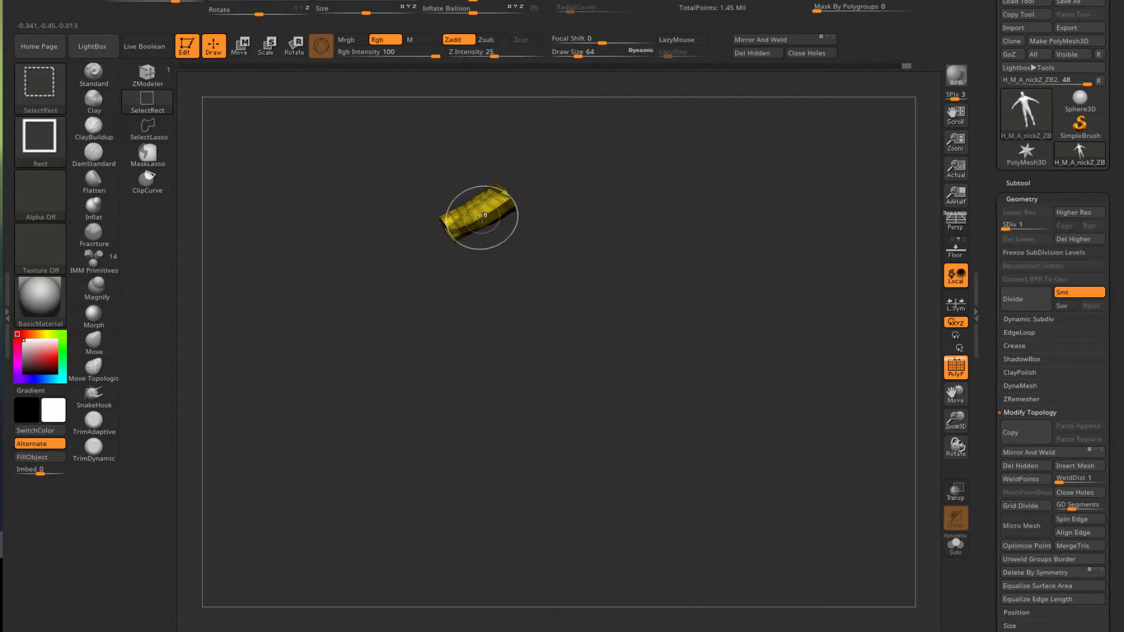
{"action": "left_click", "coordinate": [478, 214], "text": "ctrl+shift"}
{"action": "left_click", "coordinate": [409, 249], "text": "ctrl+alt+shift"}
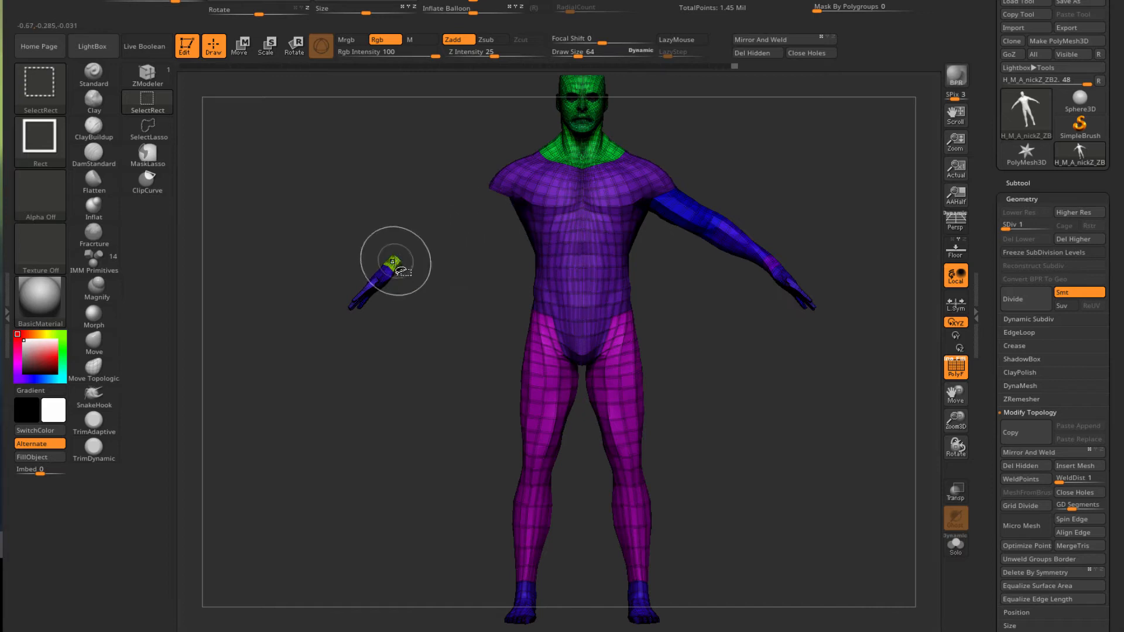
{"action": "left_click", "coordinate": [701, 226], "text": "ctrl+alt+shift"}
{"action": "left_click", "coordinate": [766, 264], "text": "ctrl+alt+shift"}
{"action": "left_click", "coordinate": [359, 500], "text": "ctrl+shift"}
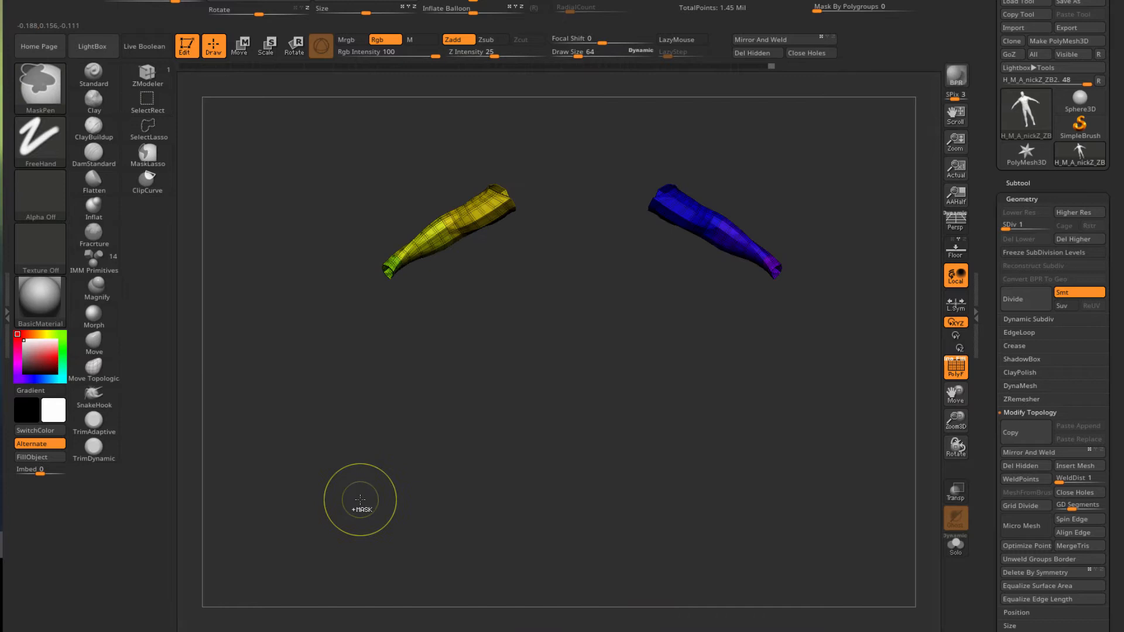
{"action": "key", "text": "ctrl+w"}
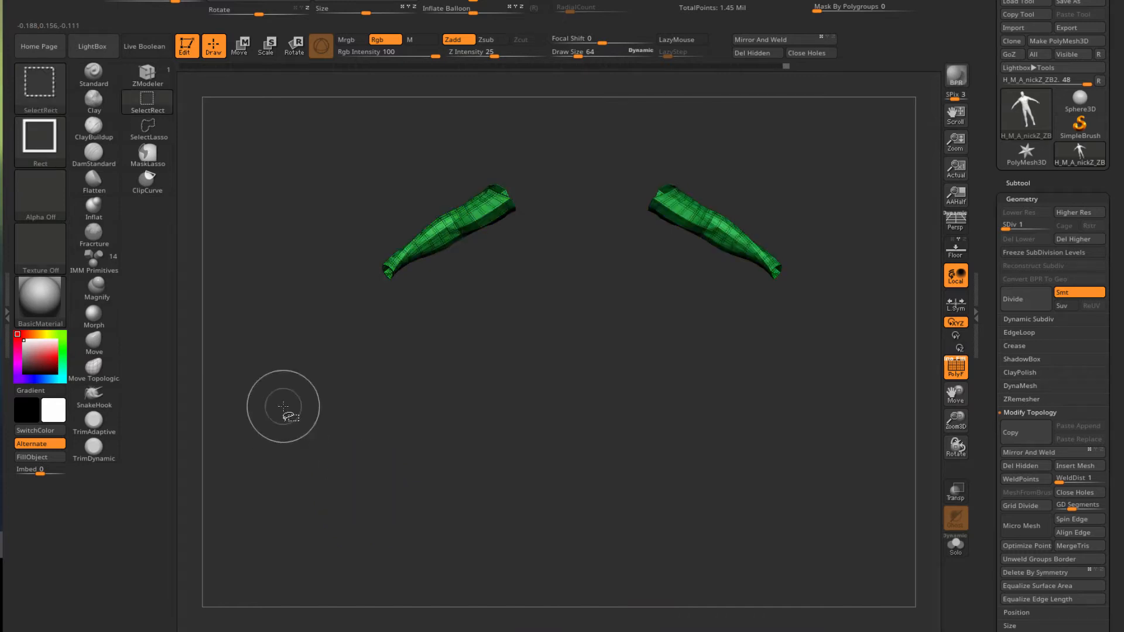
{"action": "left_click", "coordinate": [284, 407], "text": "ctrl+shift"}
Check the new polygroups by hiding the legs, torso and arms one after another, then unhide everything
{"action": "key", "text": "f"}
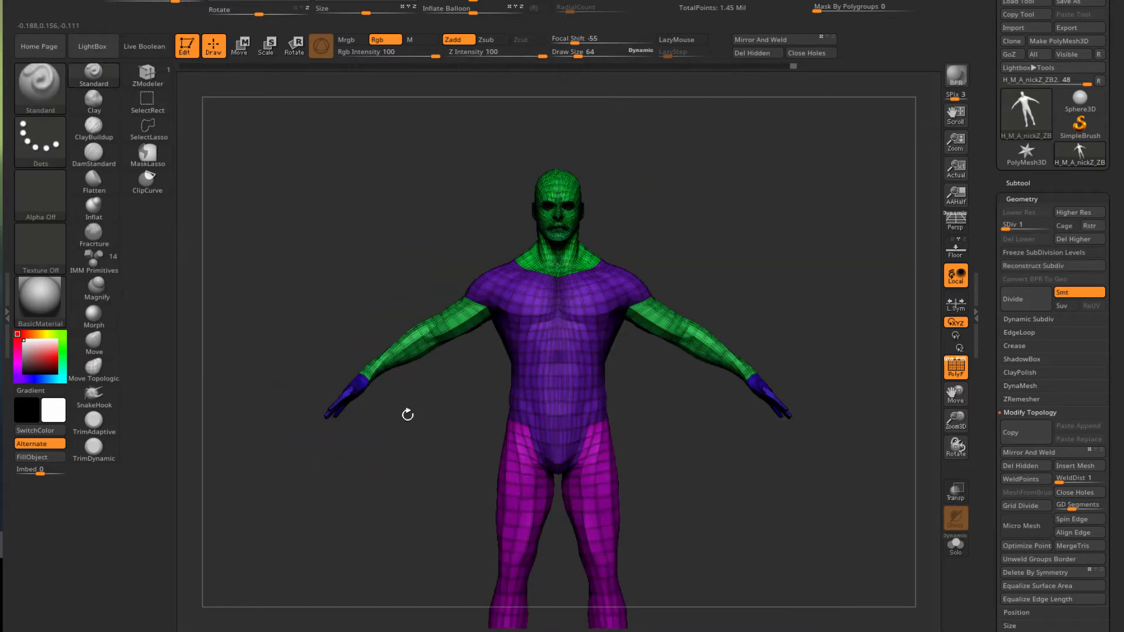
{"action": "key", "text": "f"}
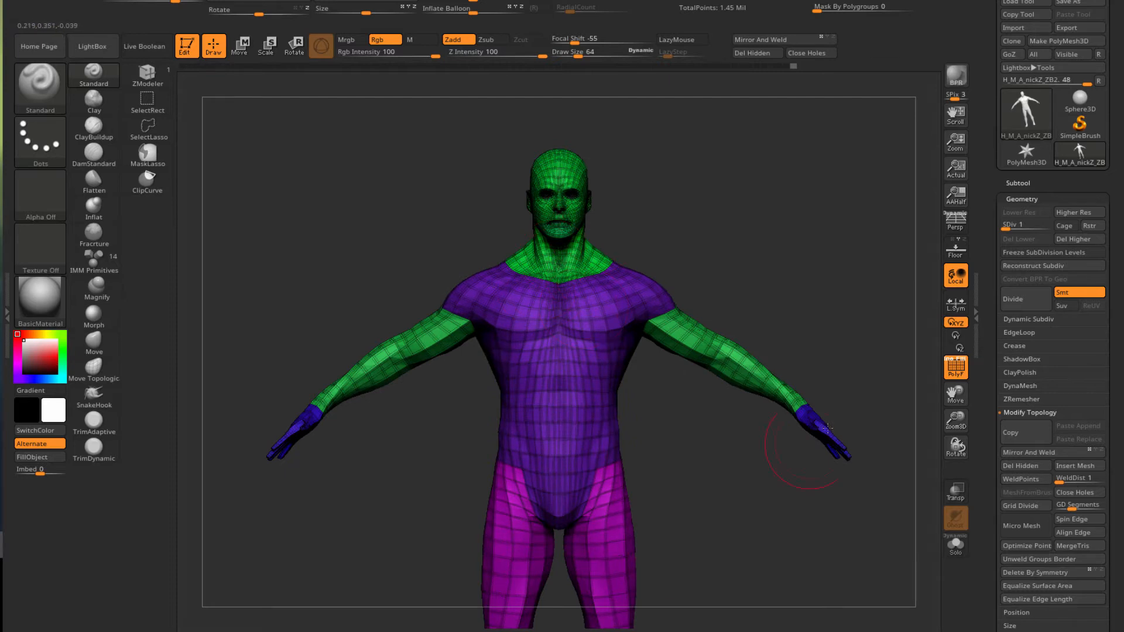
{"action": "mouse_move", "coordinate": [363, 520]}
{"action": "left_mouse_down", "text": "alt"}
{"action": "mouse_move", "coordinate": [346, 356]}
{"action": "mouse_move", "coordinate": [384, 416]}
{"action": "left_mouse_up", "text": "alt"}
{"action": "left_click", "coordinate": [499, 386], "text": "ctrl+shift"}
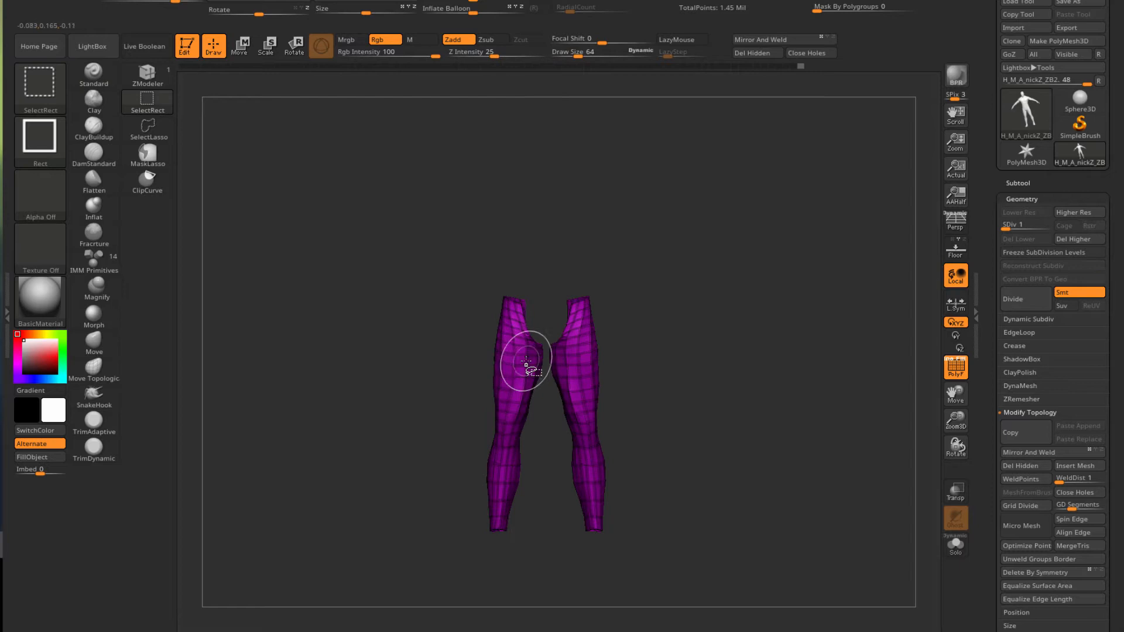
{"action": "left_click", "coordinate": [527, 359], "text": "ctrl+shift"}
{"action": "left_click", "coordinate": [547, 239], "text": "ctrl+shift"}
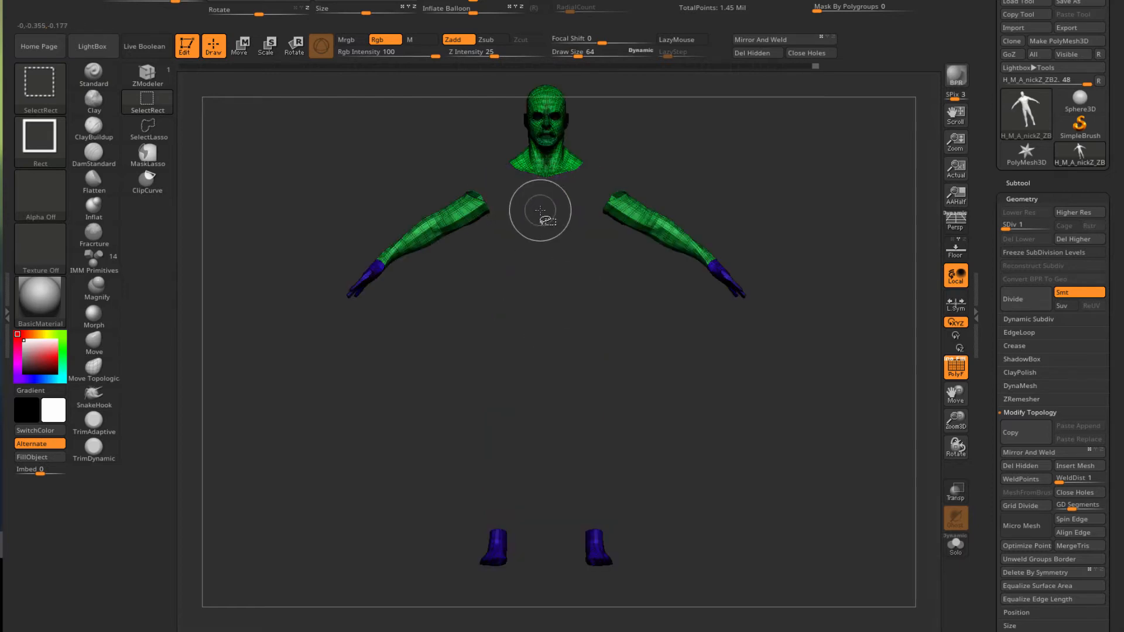
{"action": "left_click", "coordinate": [454, 213], "text": "ctrl+shift"}
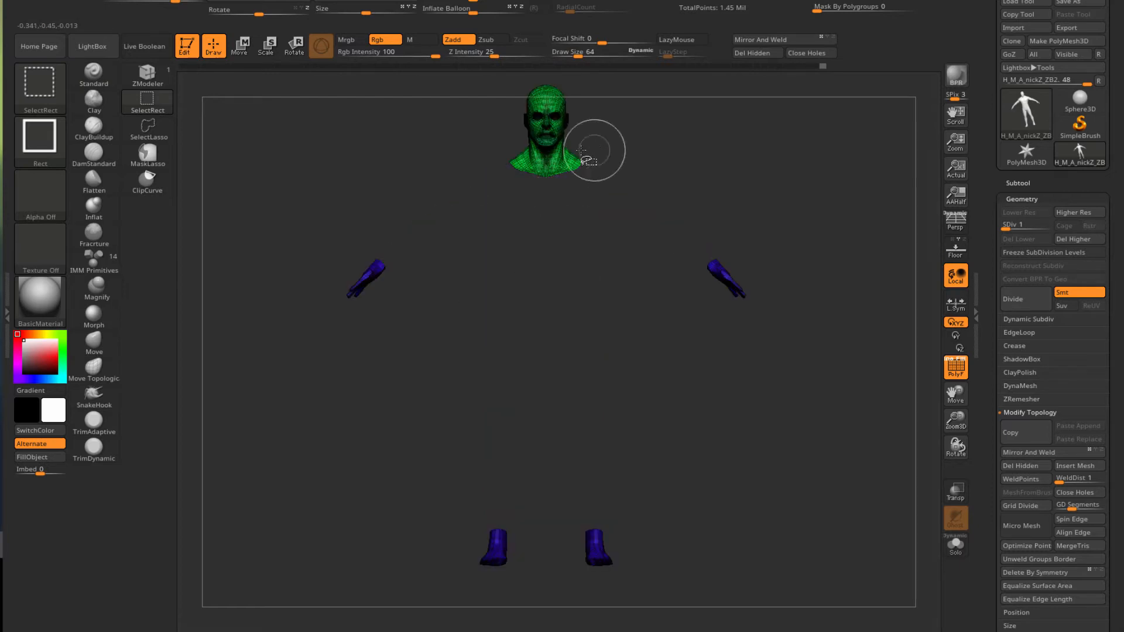
{"action": "left_click", "coordinate": [475, 329], "text": "ctrl+shift"}
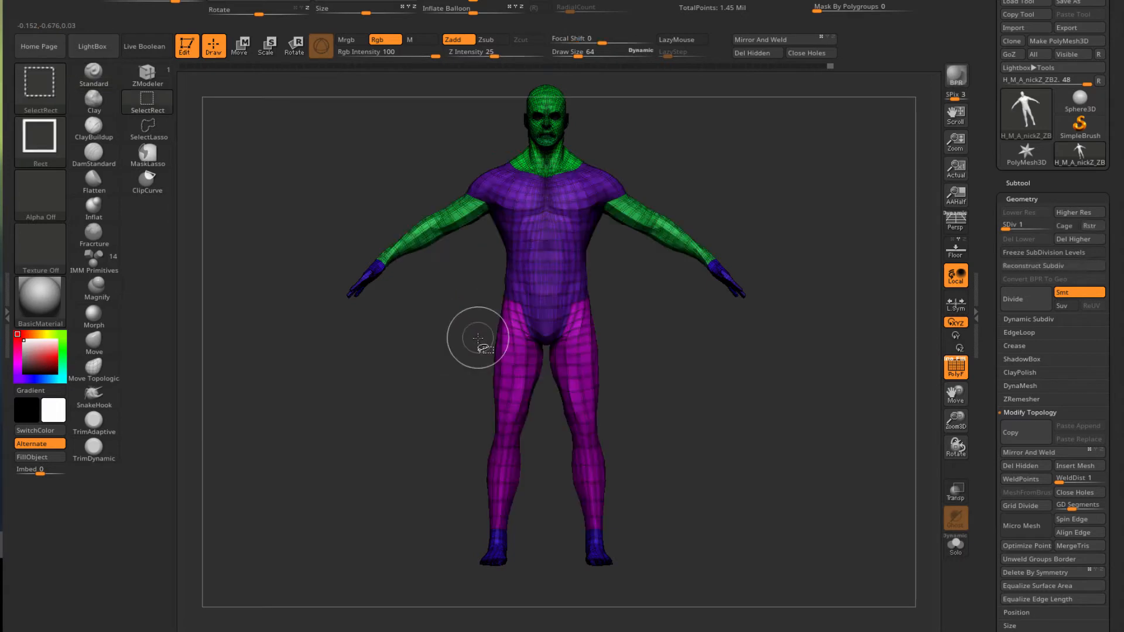
{"action": "mouse_move", "coordinate": [380, 418]}
{"action": "left_mouse_down"}
{"action": "mouse_move", "coordinate": [421, 417]}
{"action": "mouse_move", "coordinate": [376, 416]}
{"action": "left_mouse_up"}
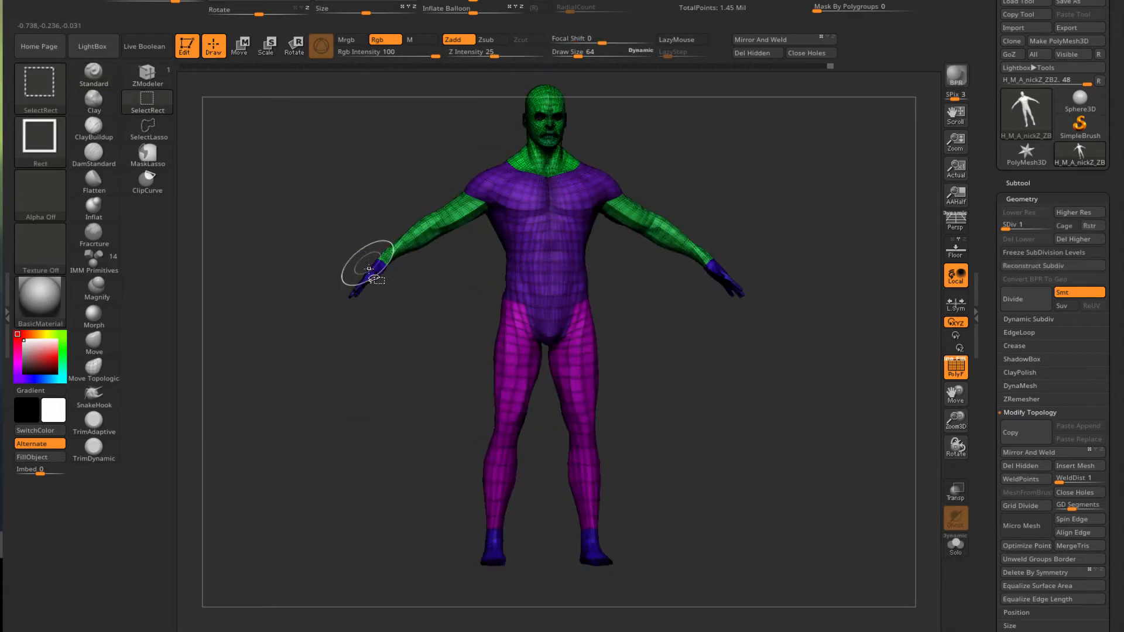
Hide everything except the head and neck, assign them to a single polygroup, and unhide the body
{"action": "left_click", "coordinate": [383, 267], "text": "ctrl+shift"}
{"action": "left_click", "coordinate": [370, 279], "text": "ctrl+shift"}
{"action": "left_click", "coordinate": [454, 226], "text": "ctrl+shift"}
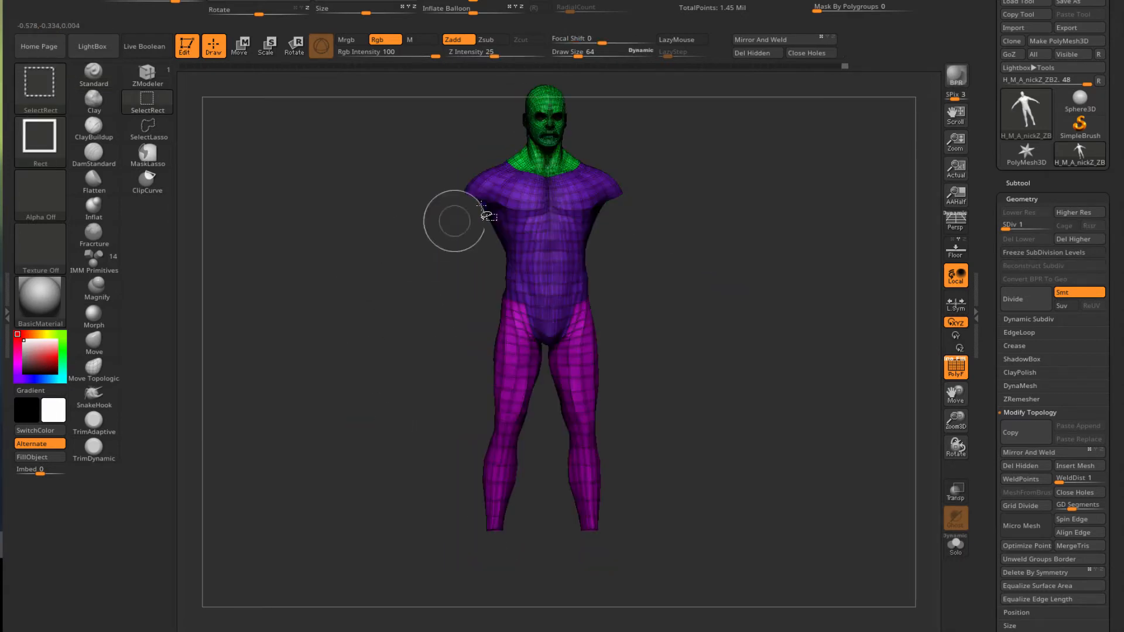
{"action": "left_click", "coordinate": [525, 225], "text": "ctrl+shift"}
{"action": "left_click", "coordinate": [505, 512], "text": "ctrl+shift"}
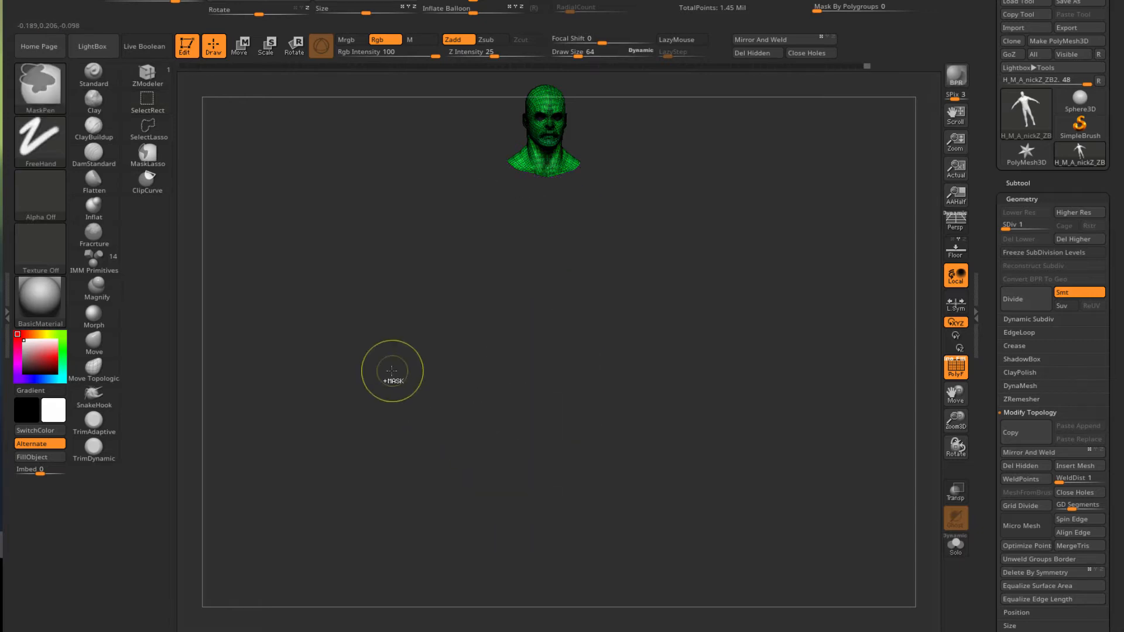
{"action": "key", "text": "ctrl+w"}
{"action": "key", "text": "ctrl+w"}
{"action": "key", "text": "ctrl+w"}
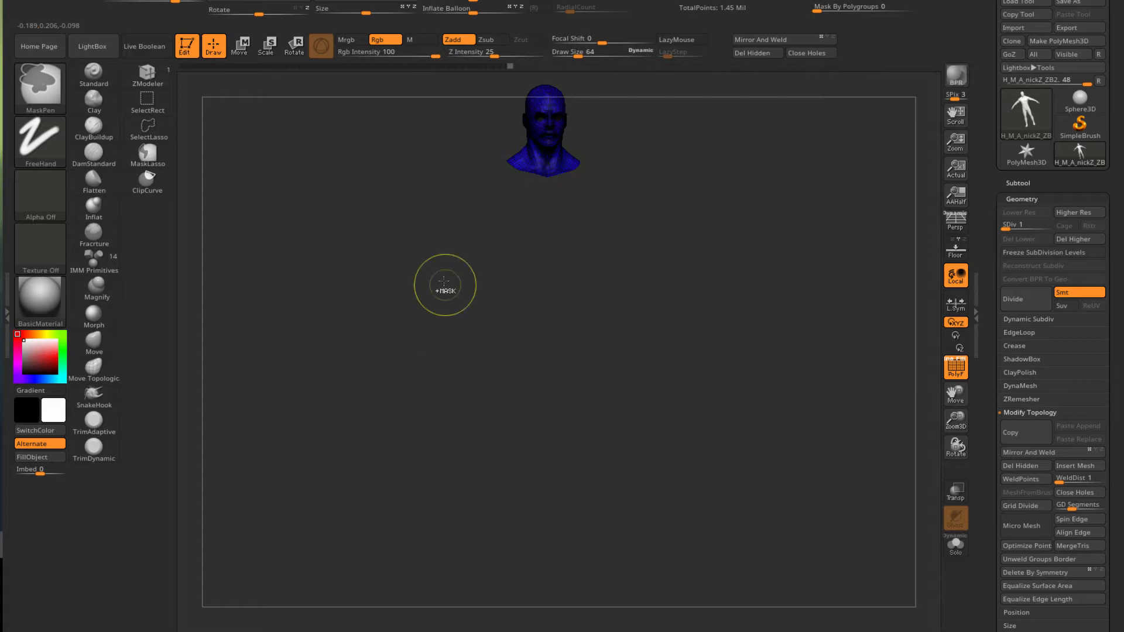
{"action": "left_click", "coordinate": [321, 284], "text": "ctrl+shift"}
Set the visibility selection brush to SelectLasso with the head zoomed in and in side profile
{"action": "mouse_move", "coordinate": [264, 237]}
{"action": "left_mouse_down"}
{"action": "mouse_move", "coordinate": [286, 252]}
{"action": "mouse_move", "coordinate": [321, 404]}
{"action": "mouse_move", "coordinate": [438, 351]}
{"action": "left_mouse_up"}
{"action": "key", "text": "ctrl+shift"}
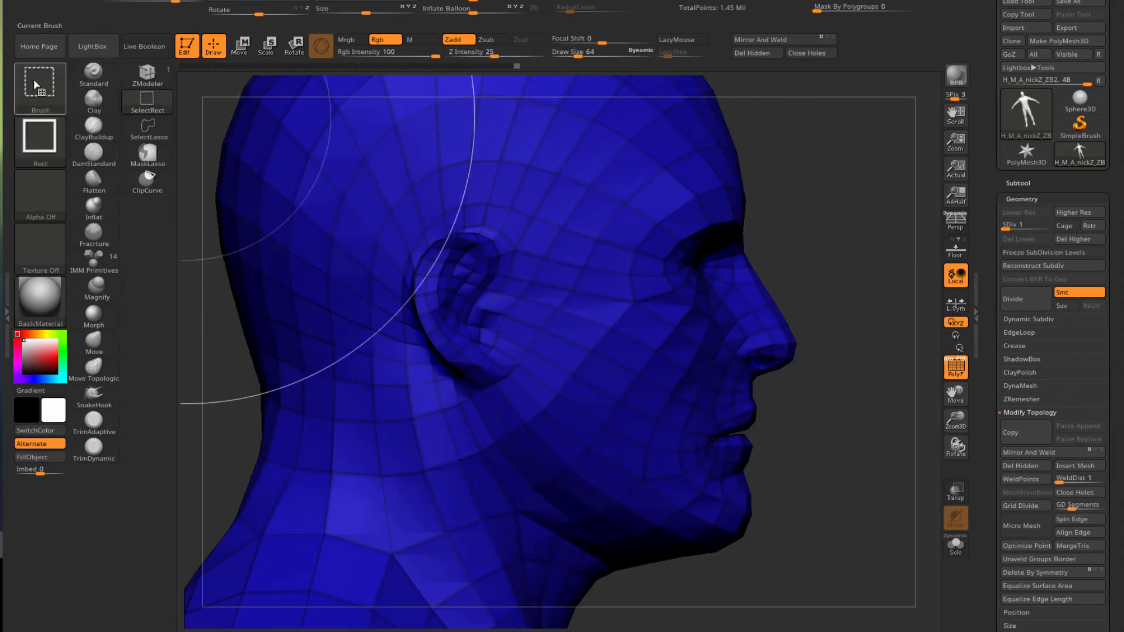
{"action": "mouse_move", "coordinate": [35, 85]}
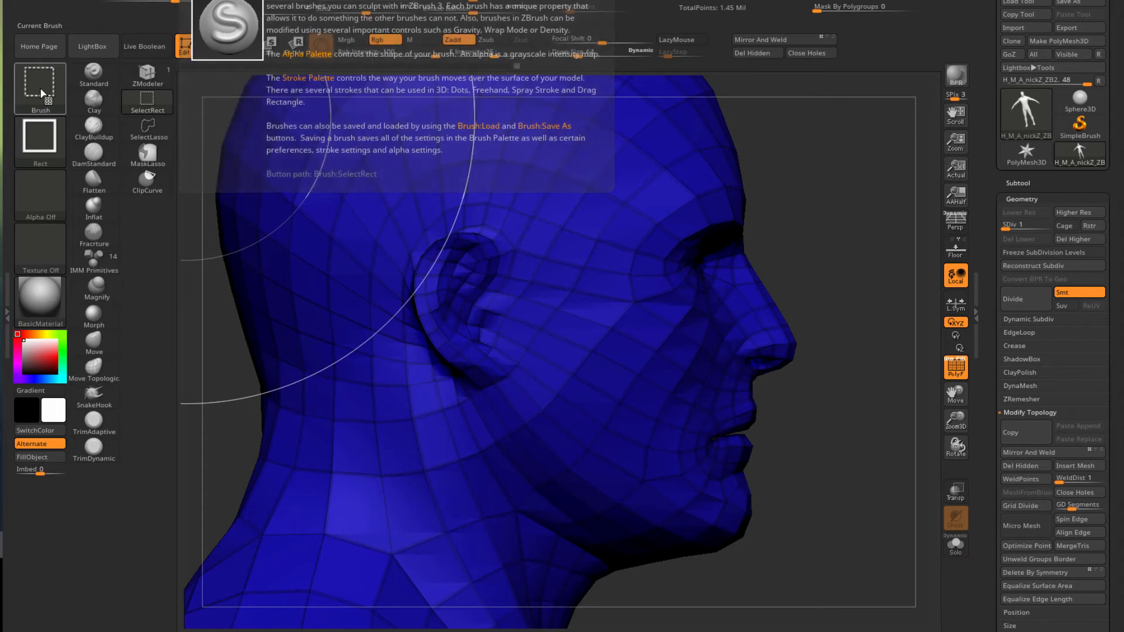
{"action": "left_click", "coordinate": [42, 92]}
{"action": "left_click", "coordinate": [379, 164]}
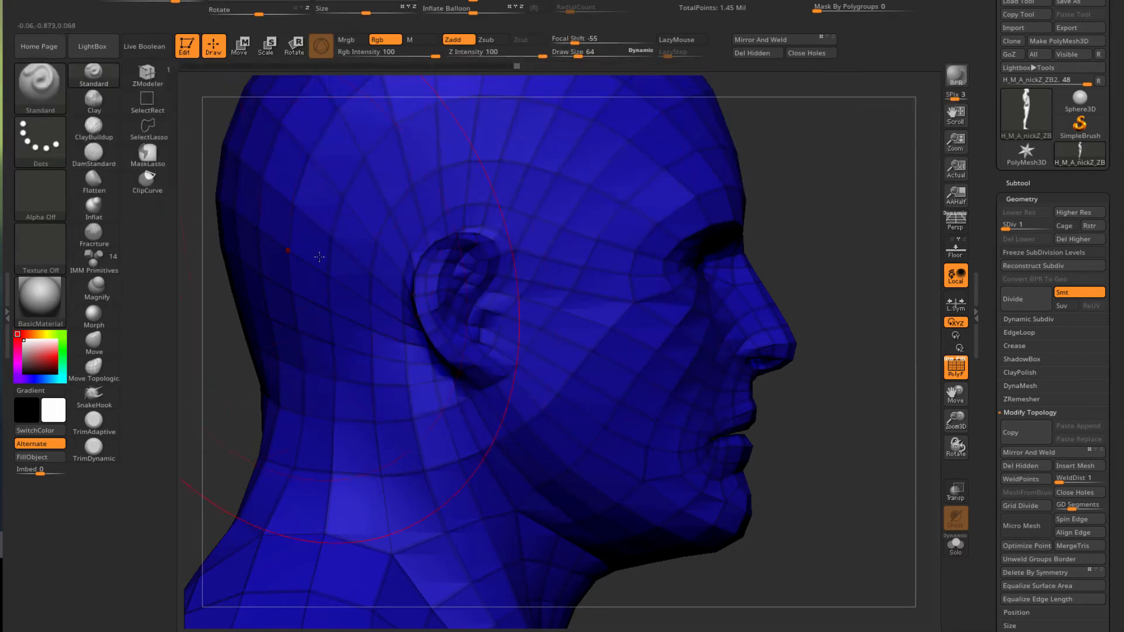
{"action": "key", "text": "ctrl+shift"}
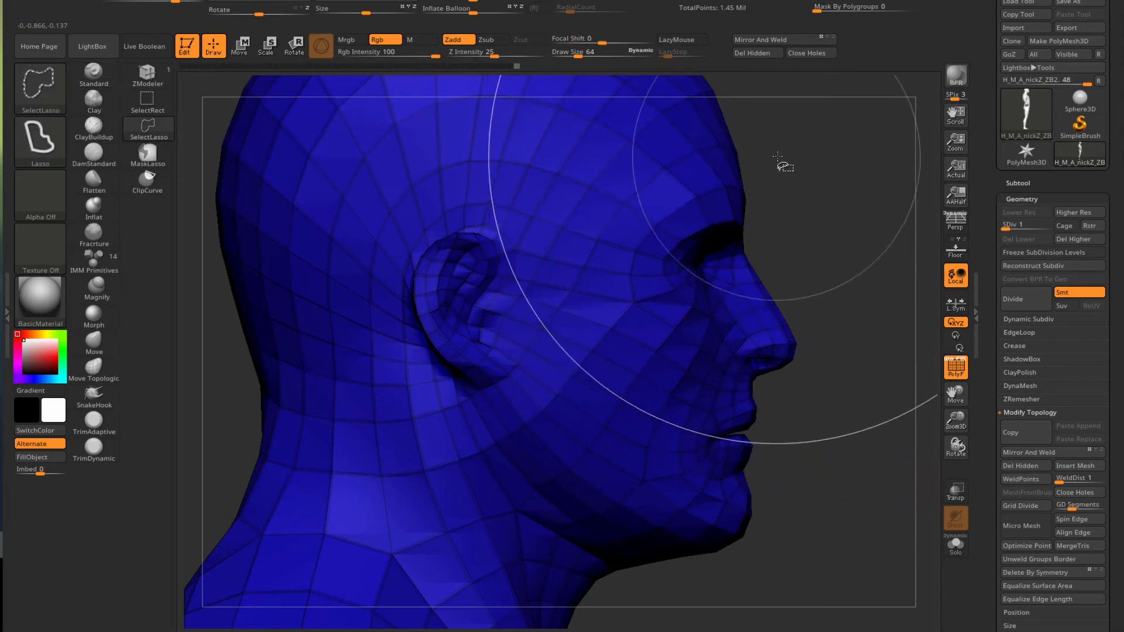
Isolate the front of the face around the eyes, nose, mouth and chin with lasso selections in profile view
{"action": "mouse_move", "coordinate": [787, 160]}
{"action": "left_mouse_down", "text": "ctrl+shift"}
{"action": "mouse_move", "coordinate": [729, 159]}
{"action": "mouse_move", "coordinate": [657, 186]}
{"action": "mouse_move", "coordinate": [614, 252]}
{"action": "mouse_move", "coordinate": [602, 293]}
{"action": "mouse_move", "coordinate": [609, 322]}
{"action": "mouse_move", "coordinate": [677, 354]}
{"action": "mouse_move", "coordinate": [691, 387]}
{"action": "left_mouse_up", "text": "ctrl+shift"}
{"action": "mouse_move", "coordinate": [674, 431]}
{"action": "left_mouse_down", "text": "ctrl+shift"}
{"action": "mouse_move", "coordinate": [669, 474]}
{"action": "mouse_move", "coordinate": [697, 499]}
{"action": "mouse_move", "coordinate": [788, 529]}
{"action": "mouse_move", "coordinate": [881, 316]}
{"action": "left_mouse_up", "text": "ctrl+shift"}
{"action": "left_click_drag", "start_coordinate": [546, 376], "coordinate": [496, 374]}
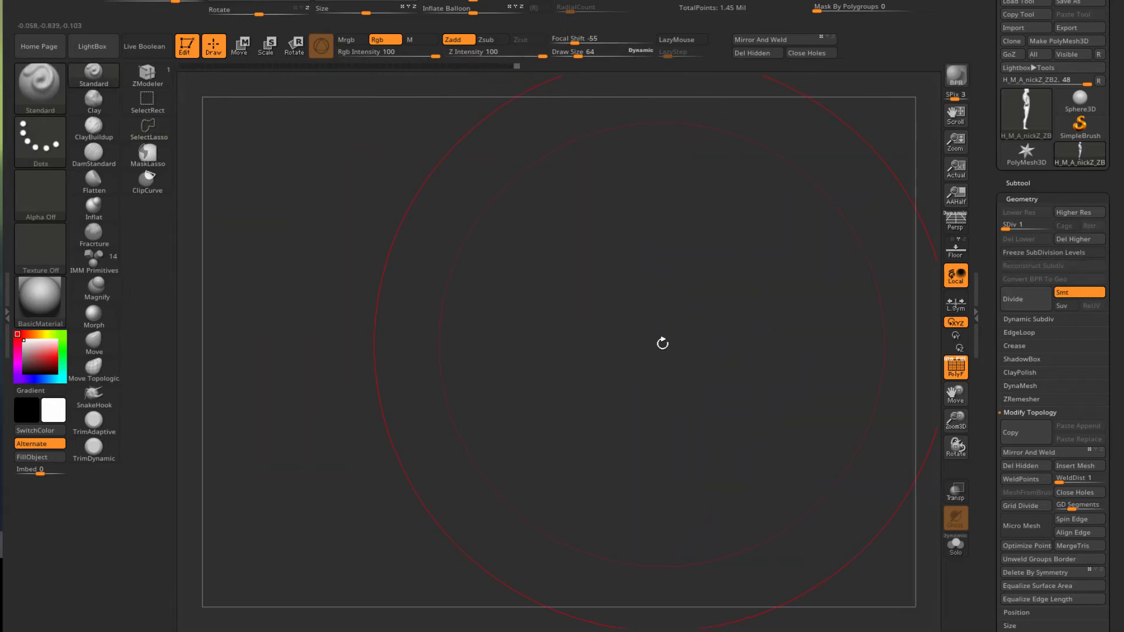
{"action": "left_click_drag", "start_coordinate": [662, 343], "coordinate": [659, 344], "text": "shift"}
{"action": "left_click_drag", "start_coordinate": [398, 352], "coordinate": [398, 365]}
{"action": "left_click_drag", "start_coordinate": [239, 480], "coordinate": [374, 190]}
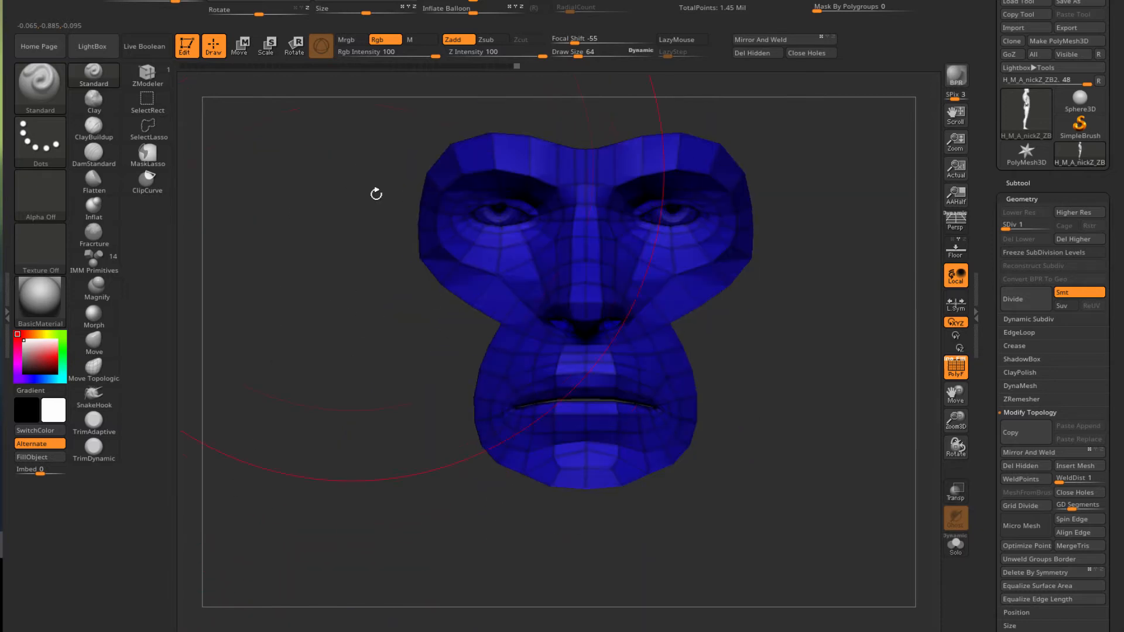
{"action": "key", "text": "ctrl"}
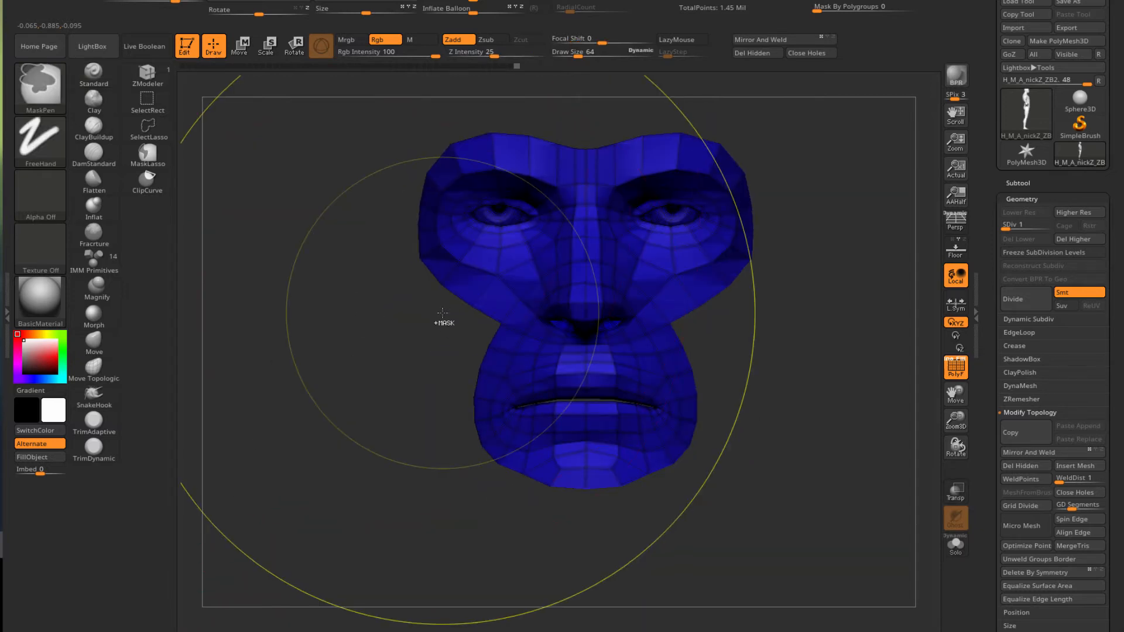
Assign the isolated face area to its own polygroup and unhide the rest of the body
{"action": "key", "text": "ctrl+w"}
{"action": "key", "text": "ctrl+w"}
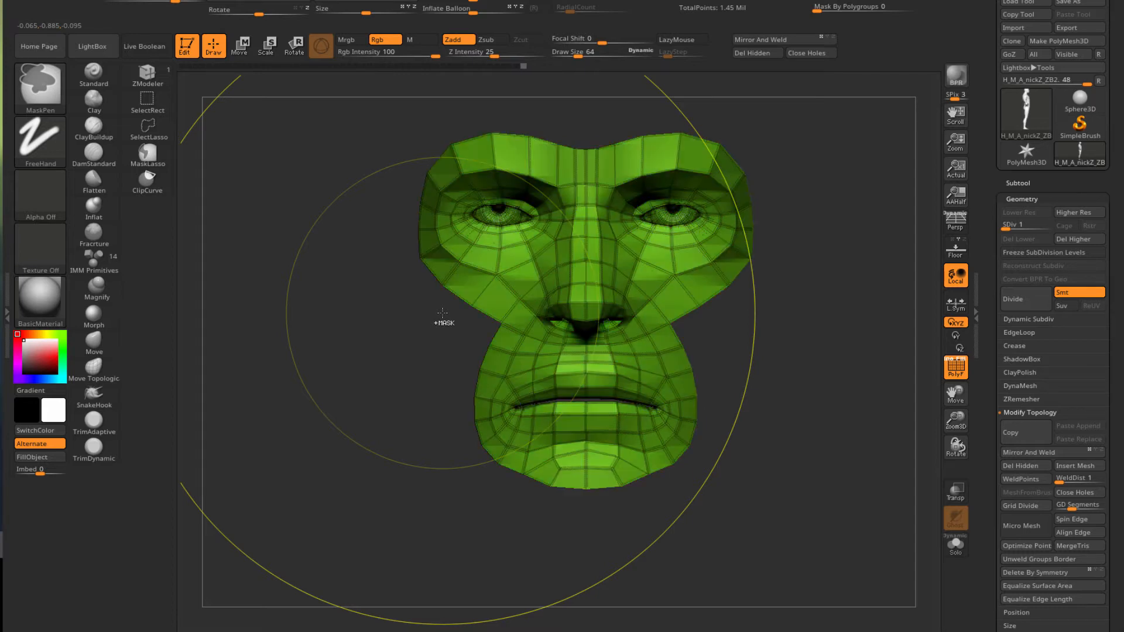
{"action": "key", "text": "ctrl+shift"}
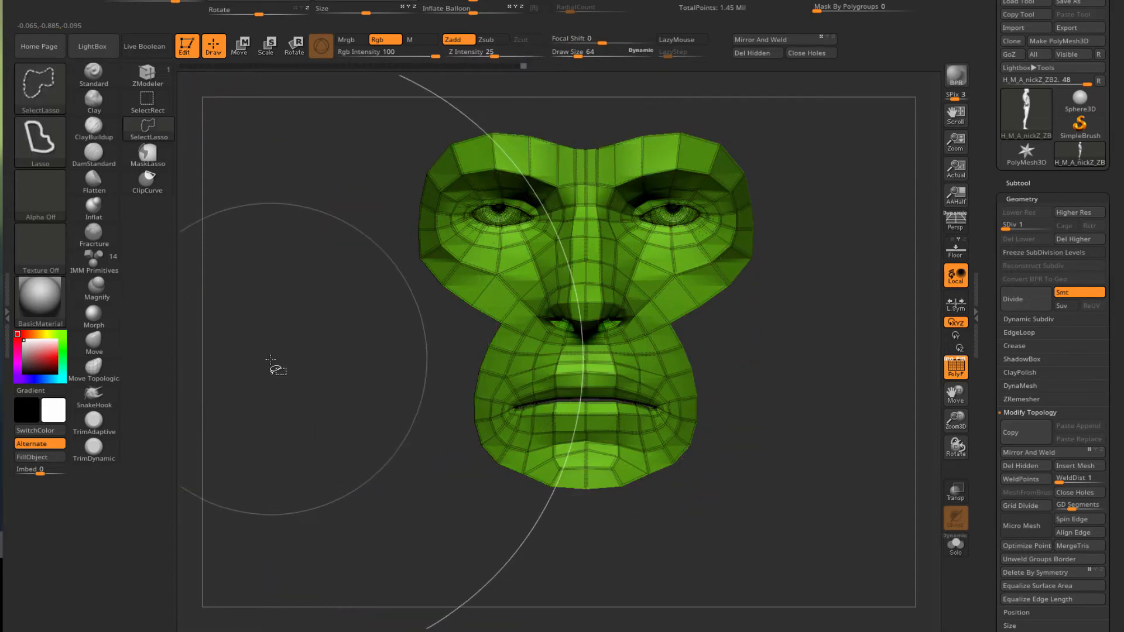
{"action": "left_click", "coordinate": [271, 361], "text": "ctrl+shift"}
{"action": "mouse_move", "coordinate": [271, 361]}
{"action": "left_mouse_down"}
{"action": "mouse_move", "coordinate": [289, 390]}
{"action": "mouse_move", "coordinate": [357, 229]}
{"action": "mouse_move", "coordinate": [341, 457]}
{"action": "left_mouse_up"}
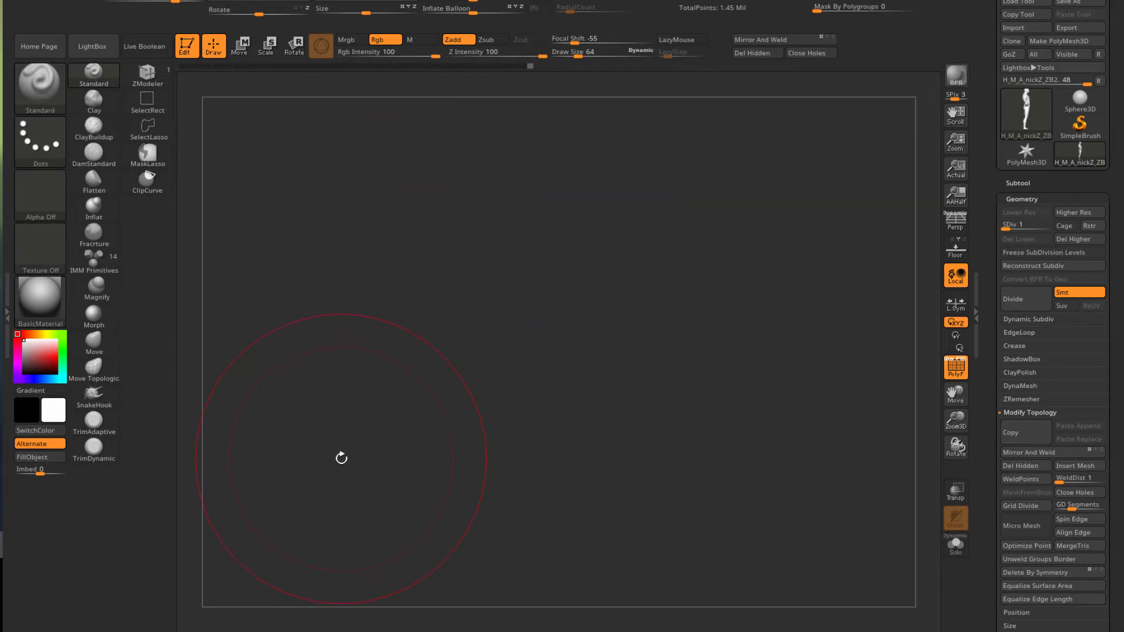
{"action": "key", "text": "f"}
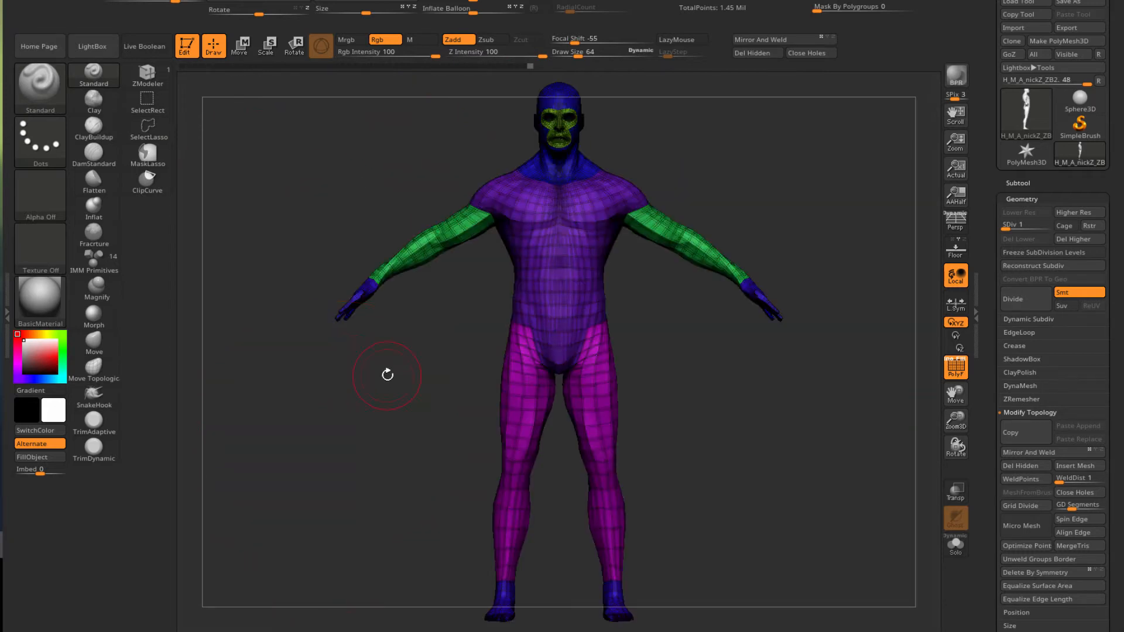
Hide the polygroup of the hands and feet
{"action": "left_click", "coordinate": [365, 297], "text": "ctrl+shift"}
{"action": "left_click", "coordinate": [364, 298], "text": "ctrl+shift"}
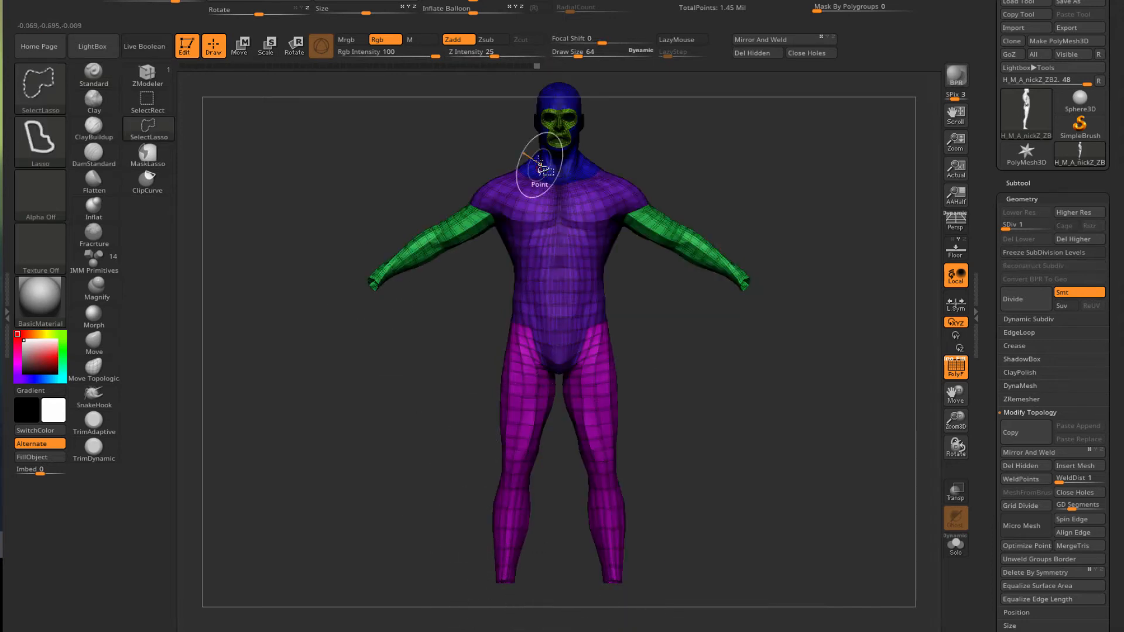
{"action": "left_click", "coordinate": [558, 102], "text": "ctrl+alt+shift"}
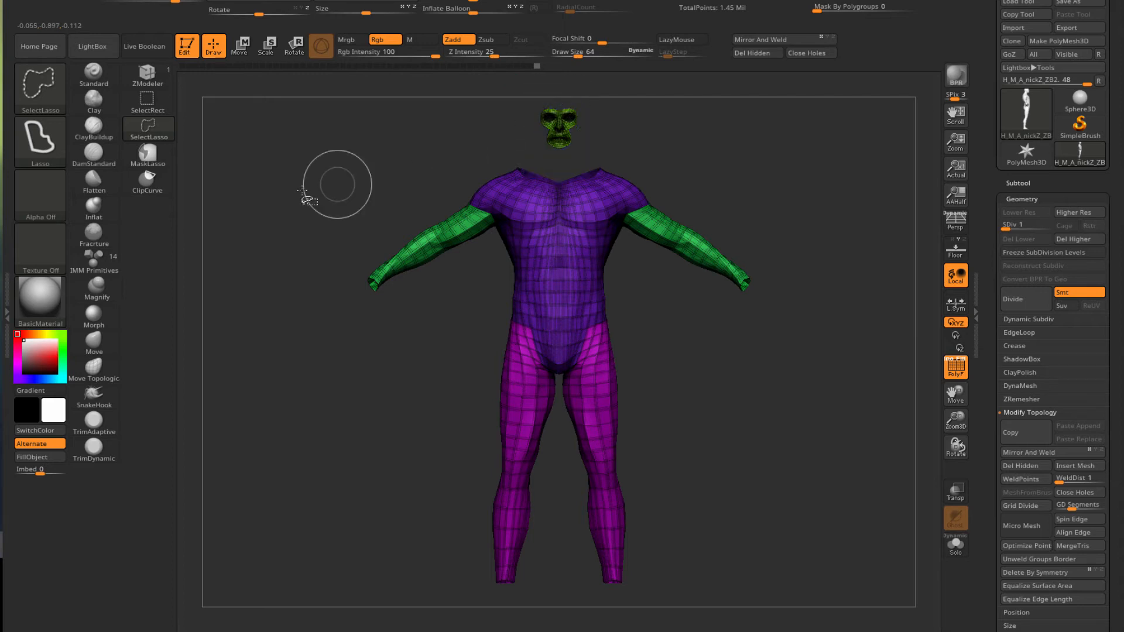
{"action": "left_click", "coordinate": [318, 235], "text": "ctrl+shift"}
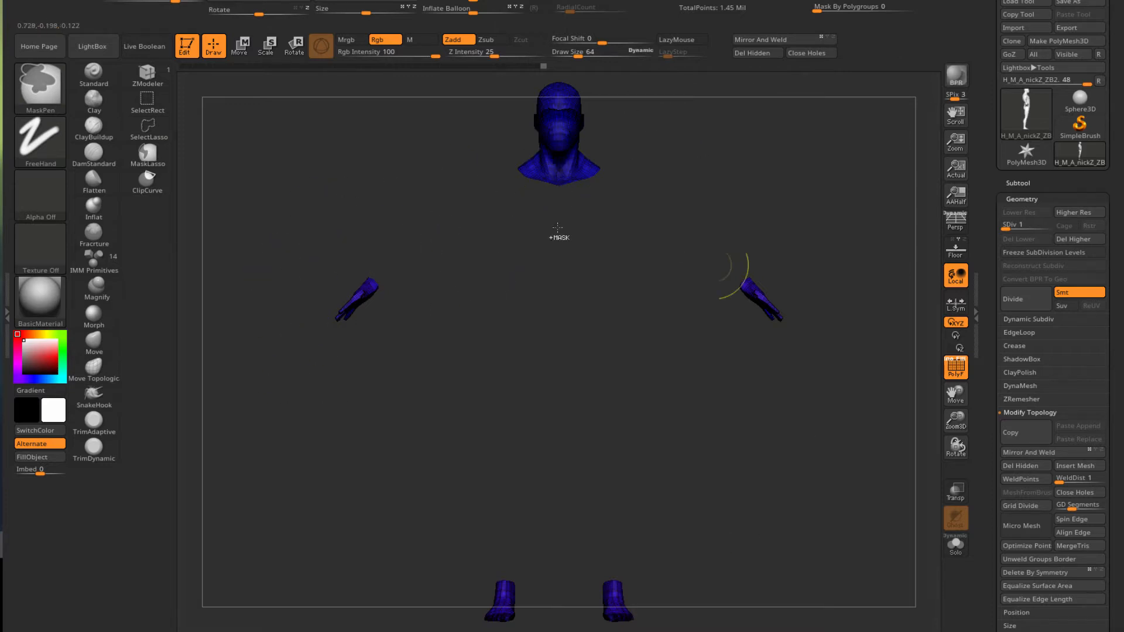
{"action": "left_click", "coordinate": [310, 216], "text": "ctrl+shift"}
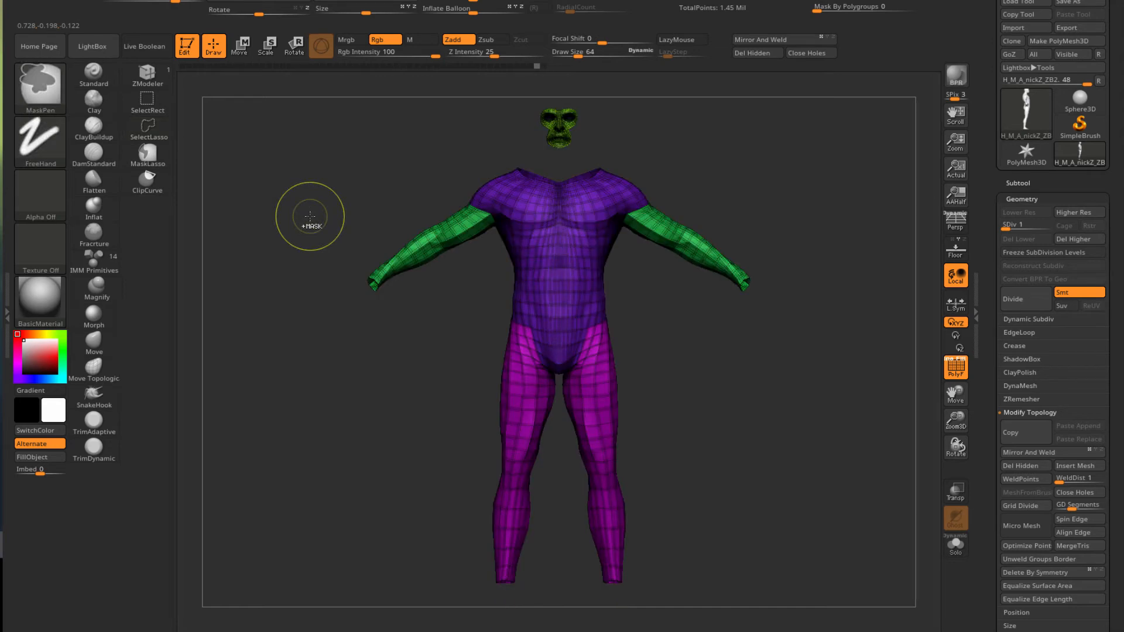
{"action": "left_click", "coordinate": [310, 216], "text": "ctrl+shift"}
Hide the face polygroup as well and invert the visibility so only the face, hands and feet are shown
{"action": "scroll", "coordinate": [563, 124], "scroll_direction": "up", "scroll_amount": 5}
{"action": "key", "text": "ctrl+shift"}
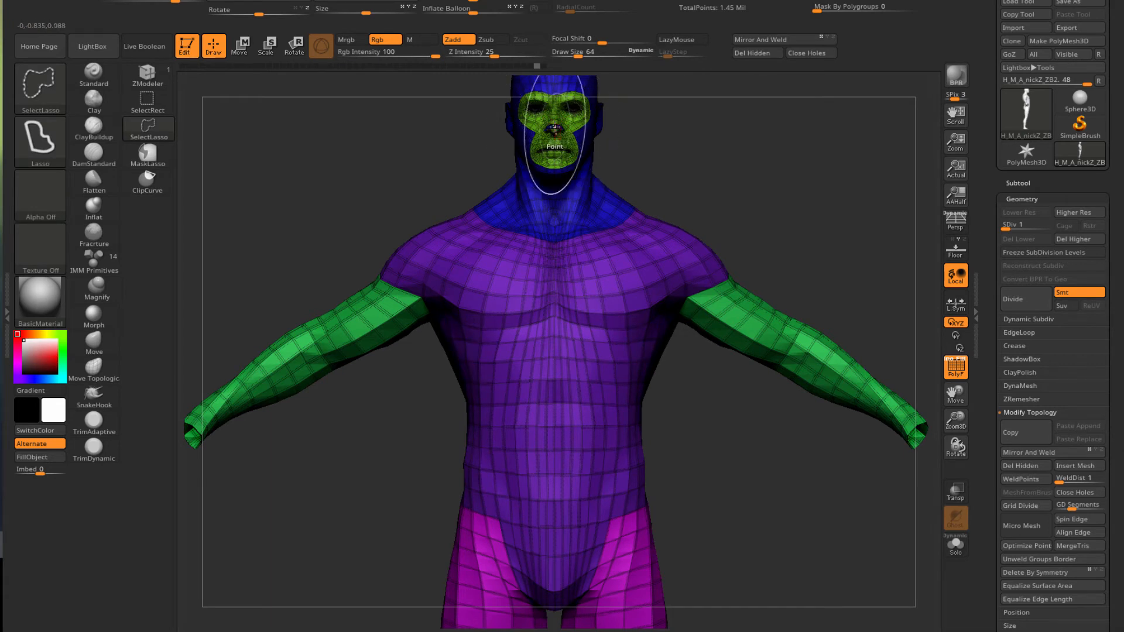
{"action": "key", "text": "ctrl"}
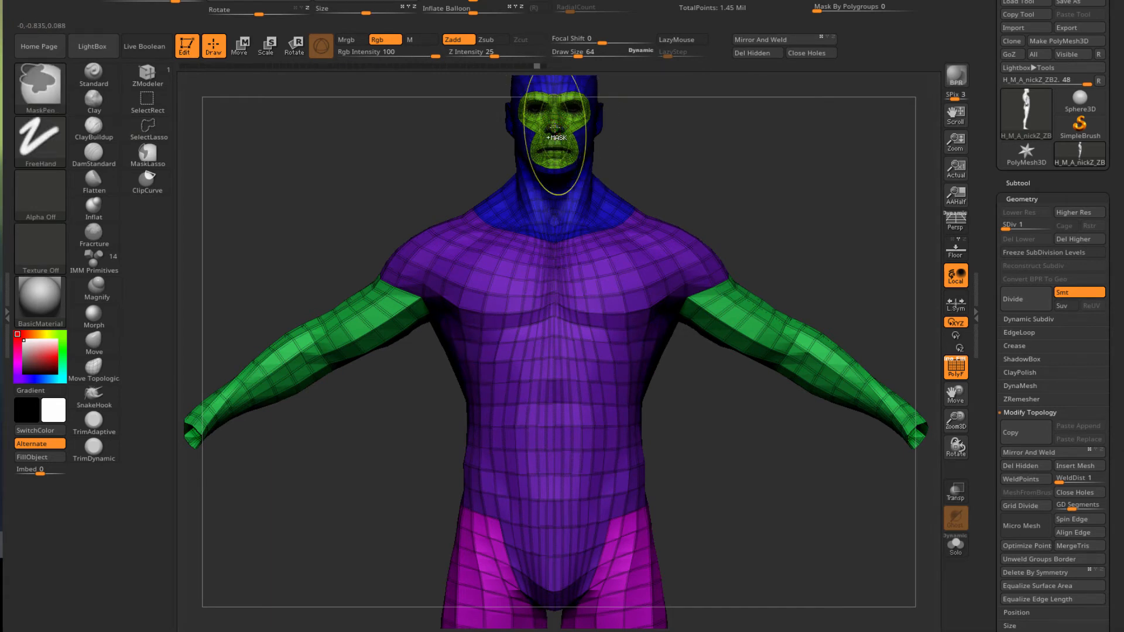
{"action": "key", "text": "ctrl+shift"}
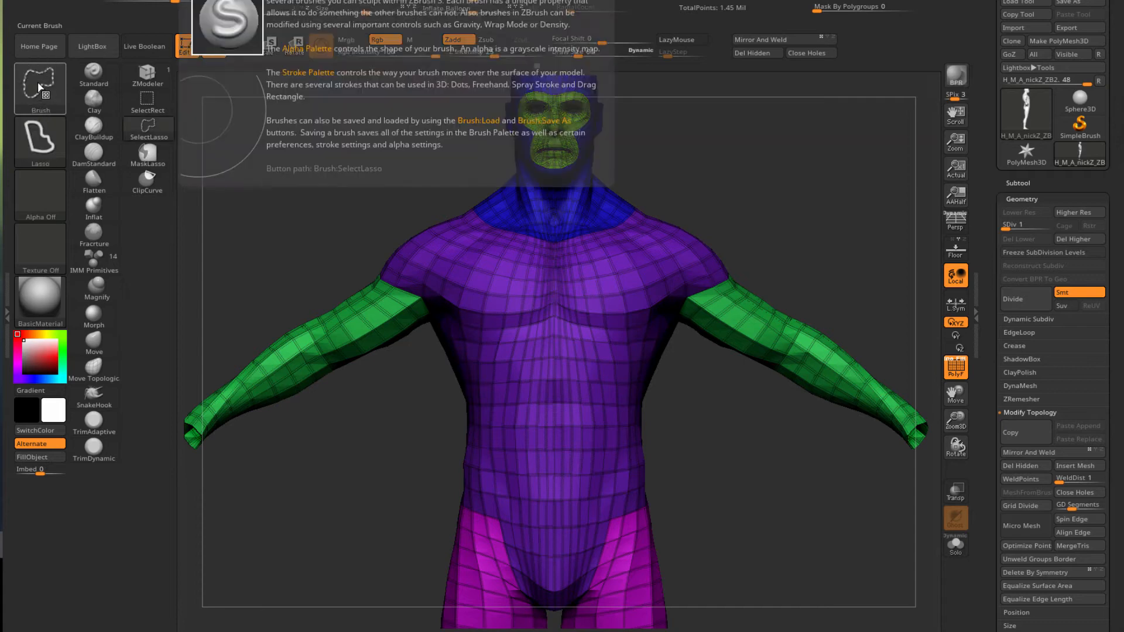
{"action": "left_click", "coordinate": [40, 87]}
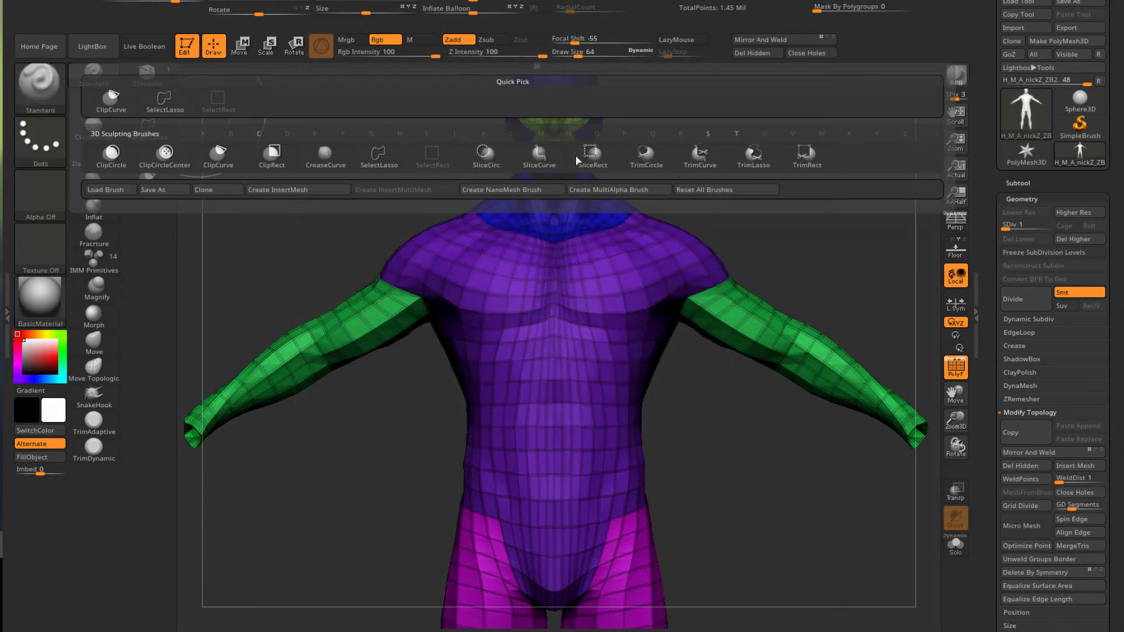
{"action": "key", "text": "ctrl"}
{"action": "key", "text": "ctrl+shift"}
{"action": "left_click", "coordinate": [556, 128], "text": "ctrl+shift"}
{"action": "mouse_move", "coordinate": [374, 158]}
{"action": "left_mouse_down", "text": "alt"}
{"action": "mouse_move", "coordinate": [361, 195]}
{"action": "mouse_move", "coordinate": [366, 252]}
{"action": "left_mouse_up", "text": "alt"}
{"action": "left_click_drag", "start_coordinate": [357, 400], "coordinate": [467, 59], "text": "alt"}
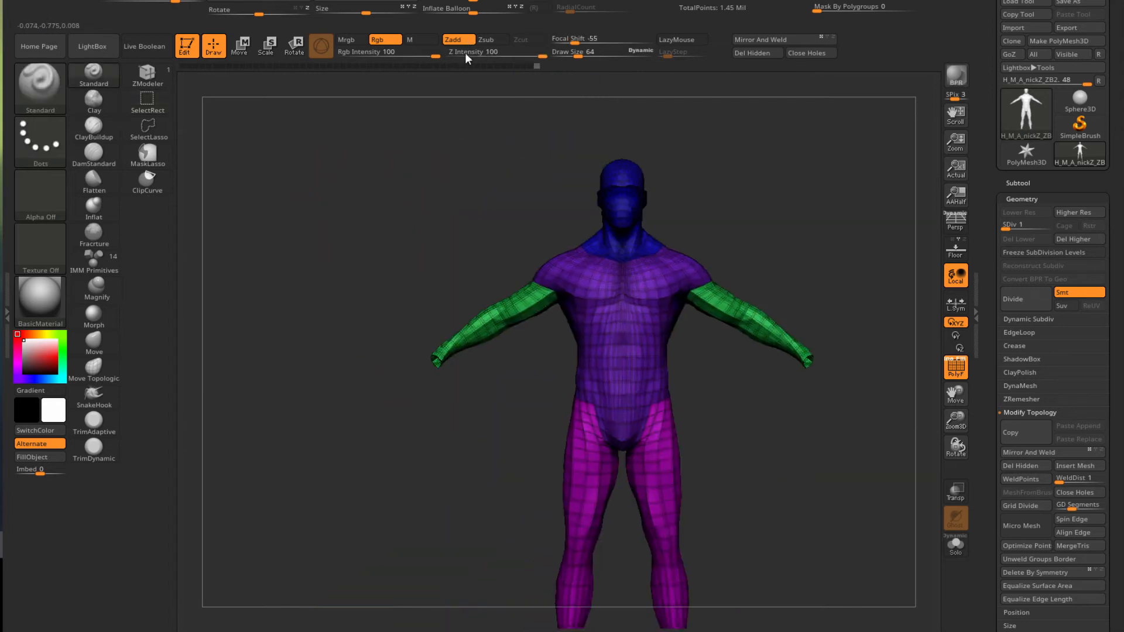
{"action": "left_click", "coordinate": [313, 372], "text": "ctrl+shift"}
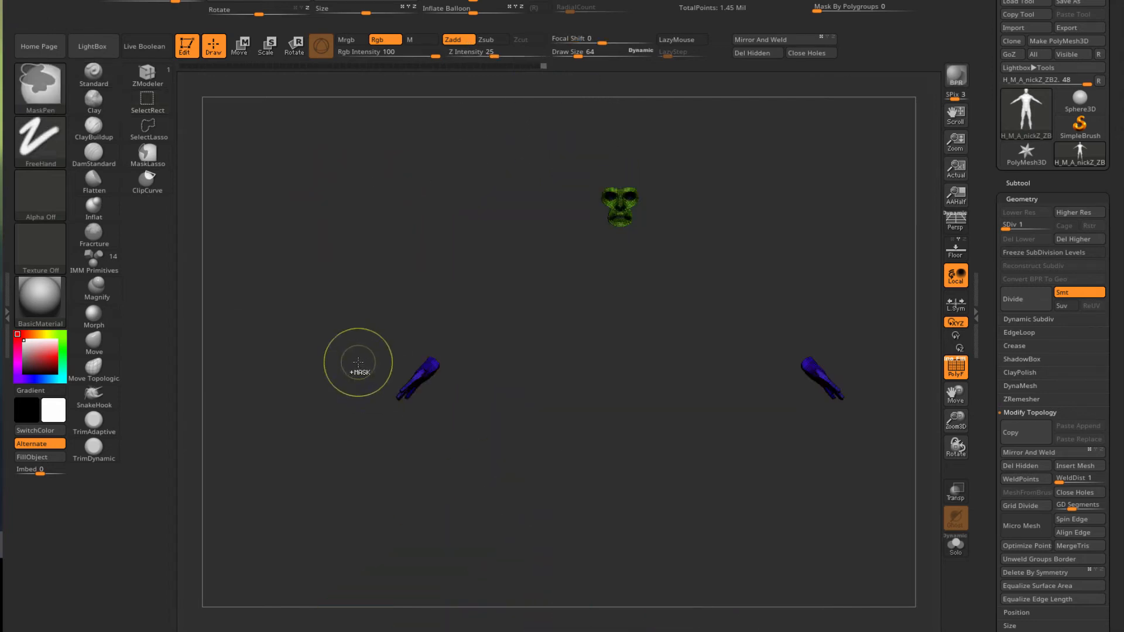
Assign the face, hands and feet to one shared polygroup and unhide the whole body
{"action": "left_click", "coordinate": [358, 363], "text": "ctrl"}
{"action": "left_click_drag", "start_coordinate": [359, 359], "coordinate": [346, 235], "text": "alt"}
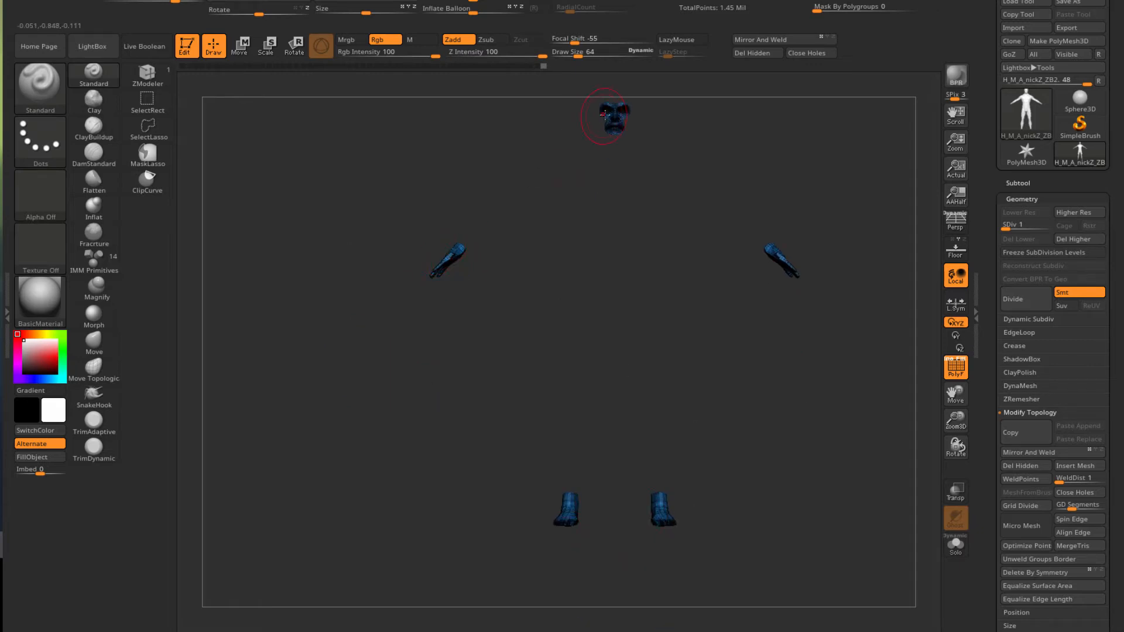
{"action": "left_click_drag", "start_coordinate": [328, 237], "coordinate": [316, 264]}
{"action": "left_click_drag", "start_coordinate": [302, 317], "coordinate": [285, 376], "text": "alt"}
{"action": "left_click_drag", "start_coordinate": [335, 281], "coordinate": [327, 234], "text": "alt"}
{"action": "left_click", "coordinate": [314, 442], "text": "ctrl+shift"}
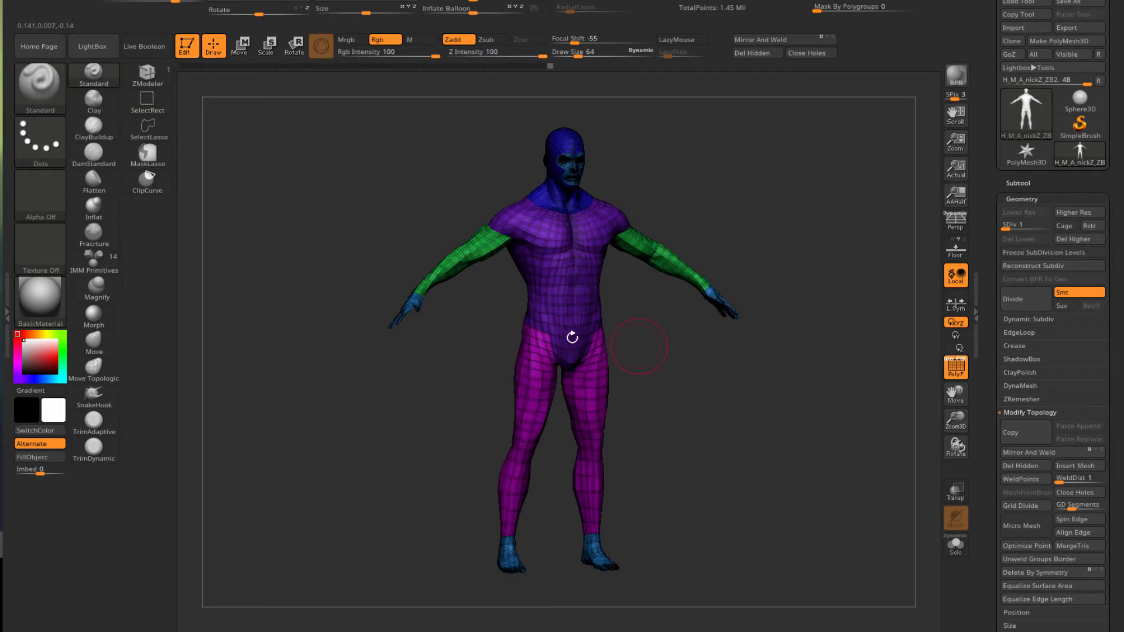
Turn off the polyframe display and check the plain surface of the body up close
{"action": "left_click_drag", "start_coordinate": [490, 393], "coordinate": [415, 436]}
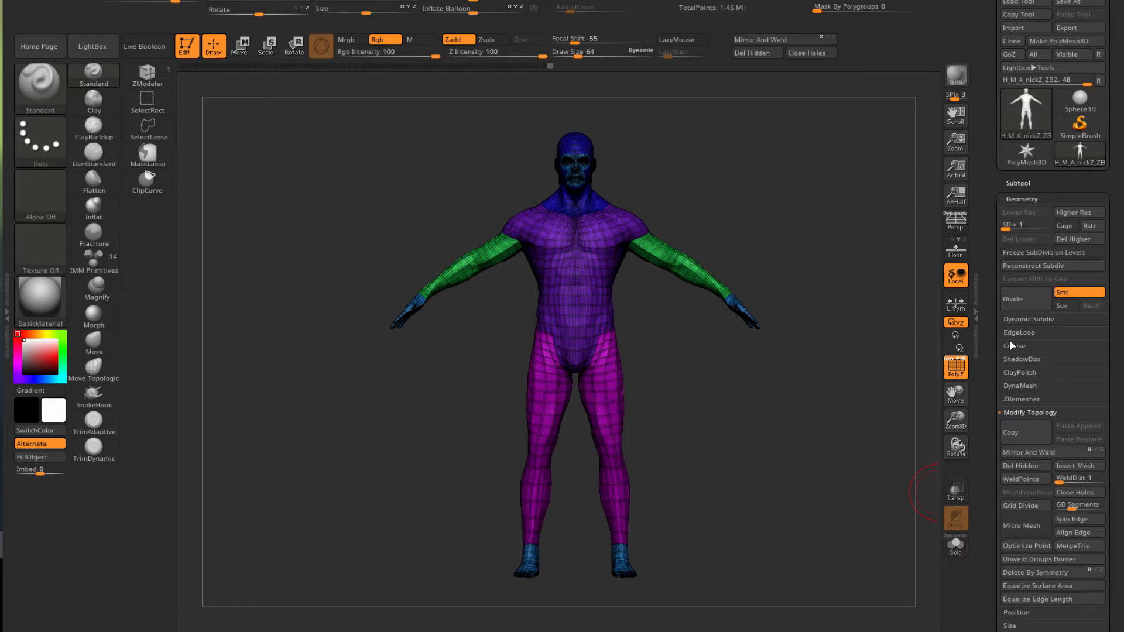
{"action": "left_click", "coordinate": [956, 367]}
{"action": "left_click_drag", "start_coordinate": [739, 392], "coordinate": [753, 415]}
{"action": "scroll", "coordinate": [591, 238], "scroll_direction": "up", "scroll_amount": 5}
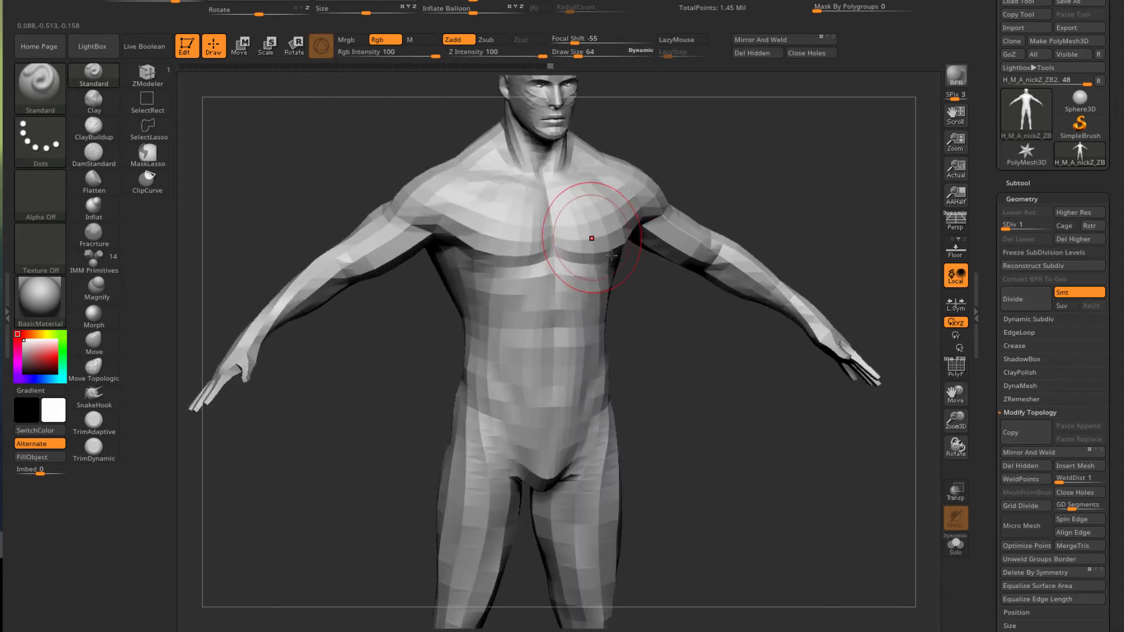
{"action": "scroll", "coordinate": [620, 281], "scroll_direction": "down", "scroll_amount": 1}
Preview the model's existing UV layout with Morph UV and return to the 3D body
{"action": "scroll", "coordinate": [1061, 436], "scroll_direction": "down", "scroll_amount": 6}
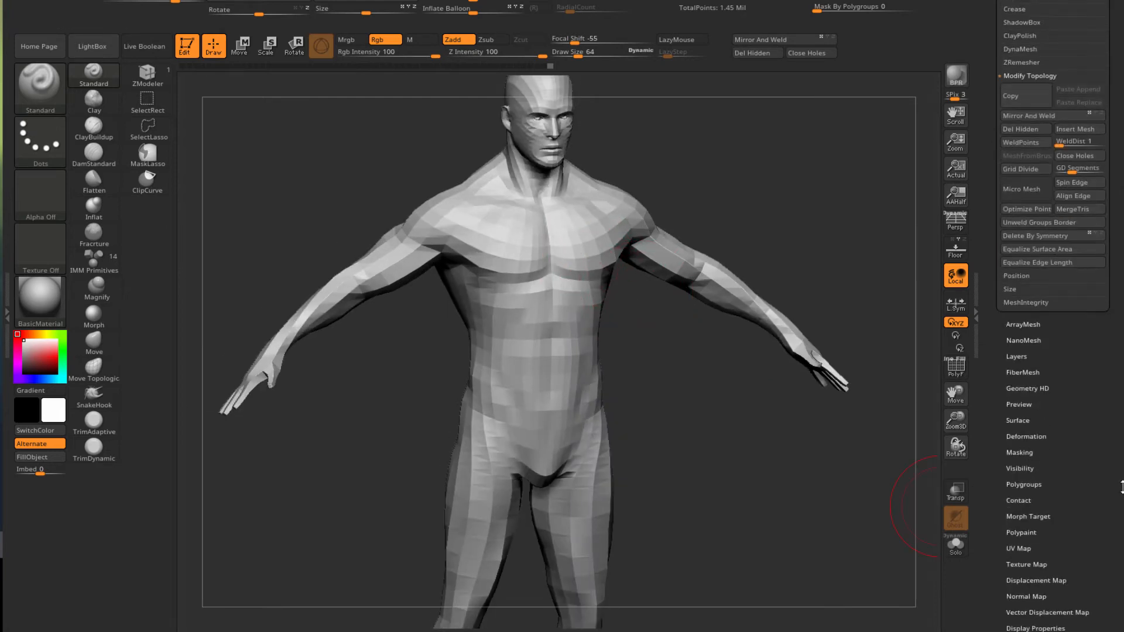
{"action": "left_click", "coordinate": [1012, 497]}
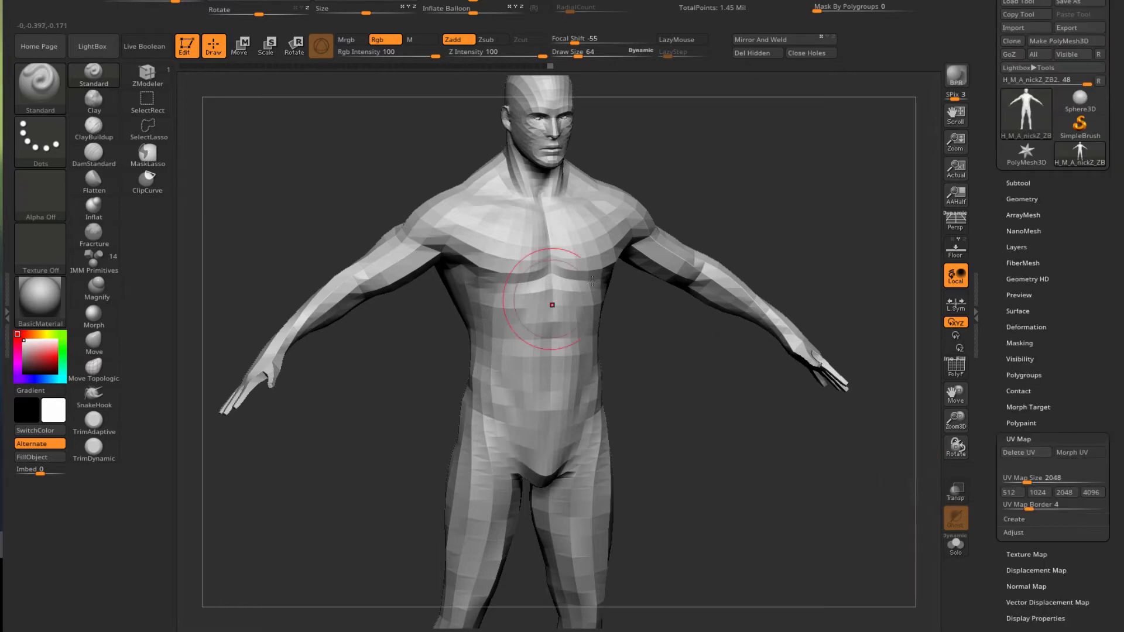
{"action": "left_click", "coordinate": [1073, 455]}
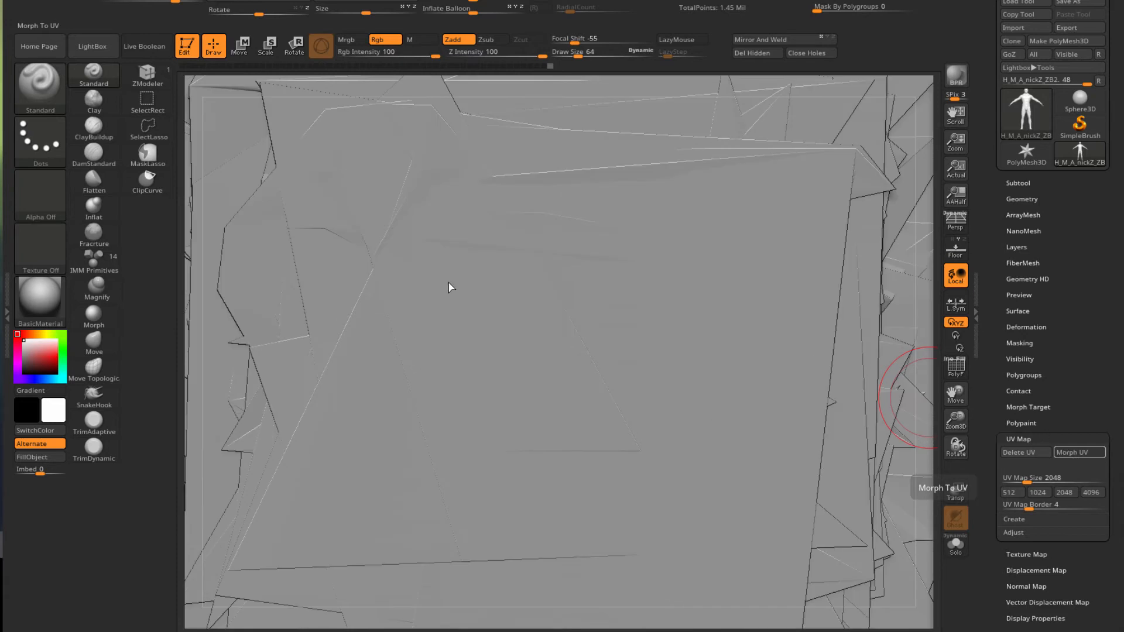
{"action": "left_click", "coordinate": [1067, 454]}
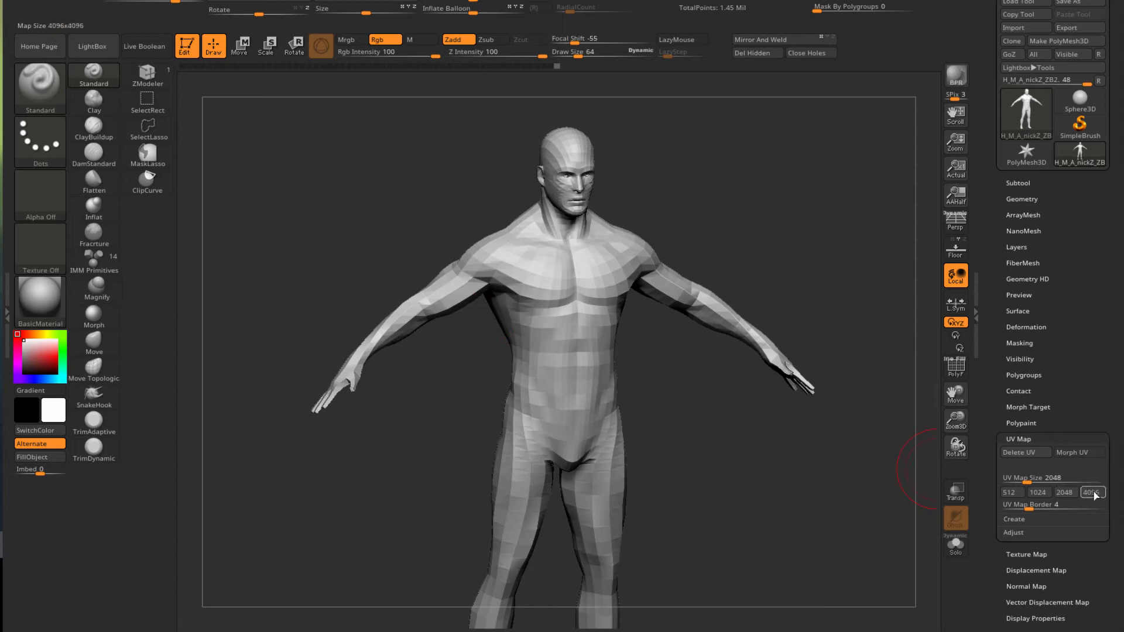
Set the UV map size to 4096 and the border to 1, and create new UVs with GUVTiles, polyframe shown
{"action": "left_click", "coordinate": [1092, 493]}
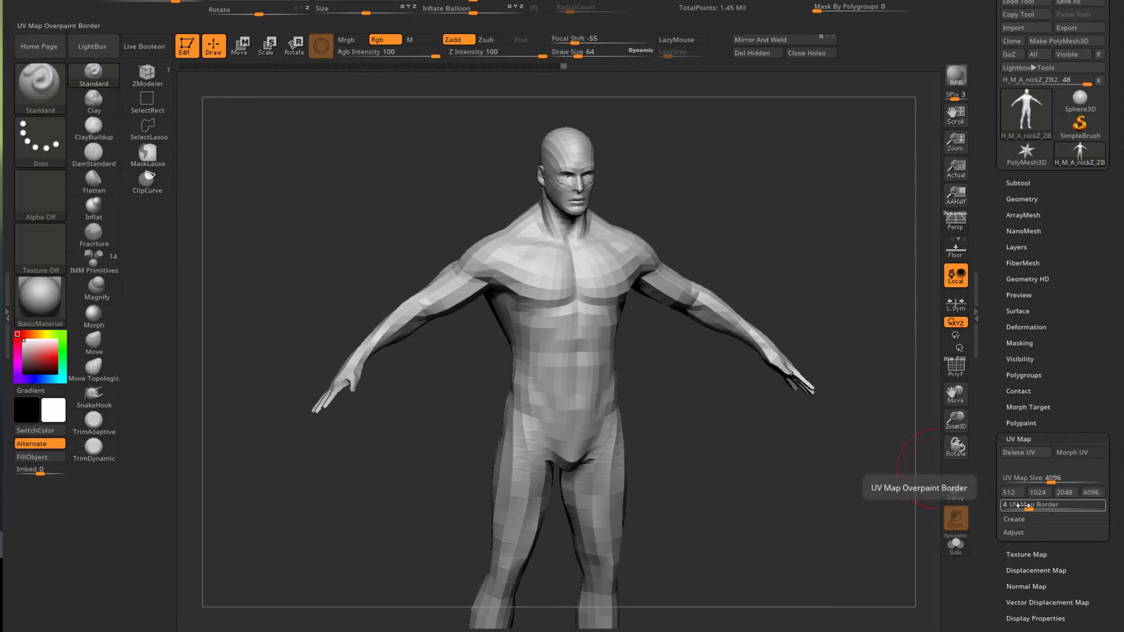
{"action": "left_click_drag", "start_coordinate": [1024, 509], "coordinate": [1021, 510]}
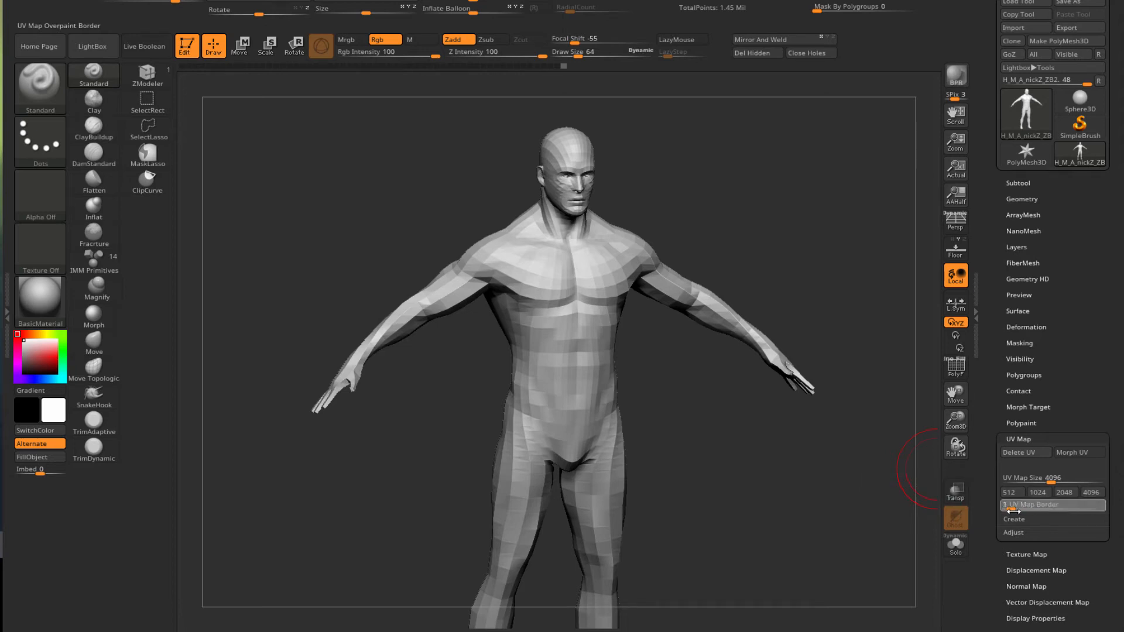
{"action": "left_click", "coordinate": [1014, 520]}
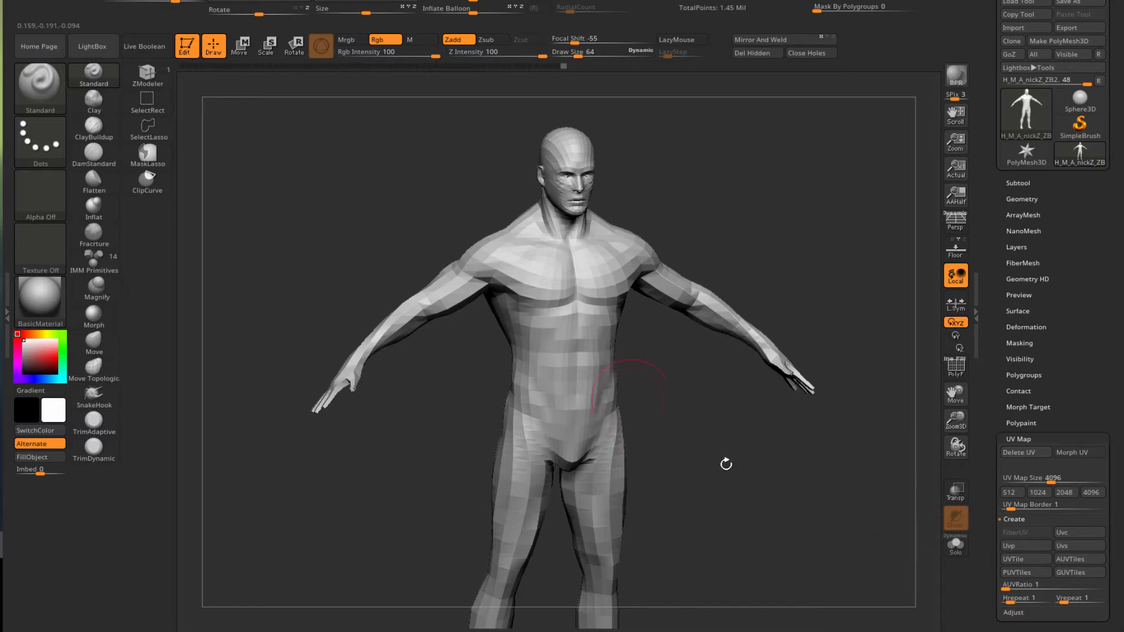
{"action": "left_click", "coordinate": [956, 373]}
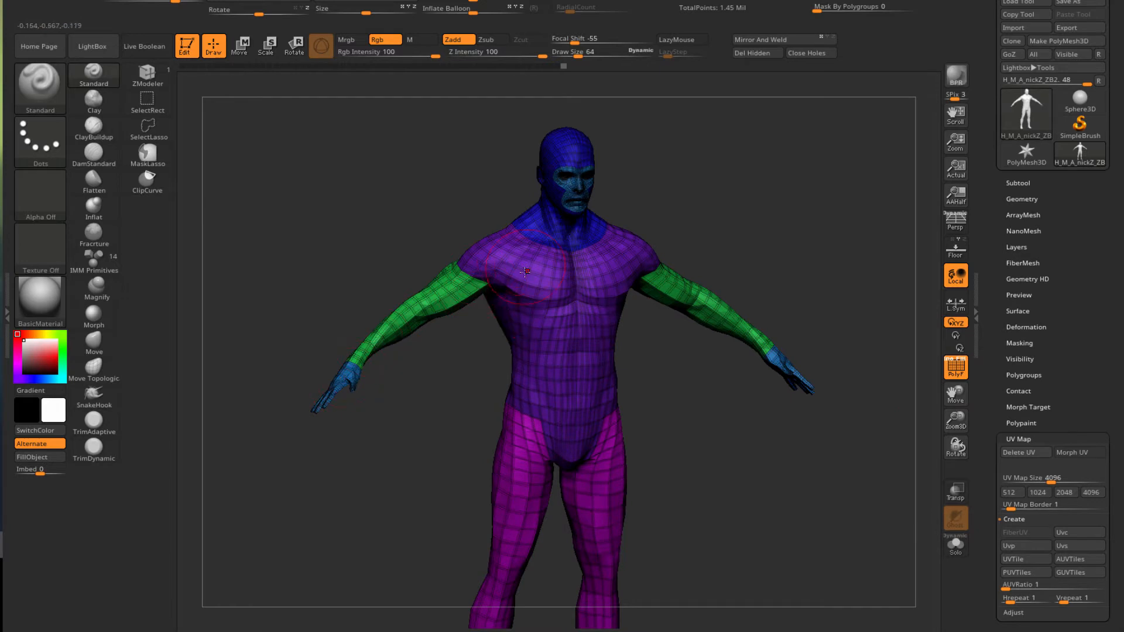
{"action": "left_click", "coordinate": [1067, 573]}
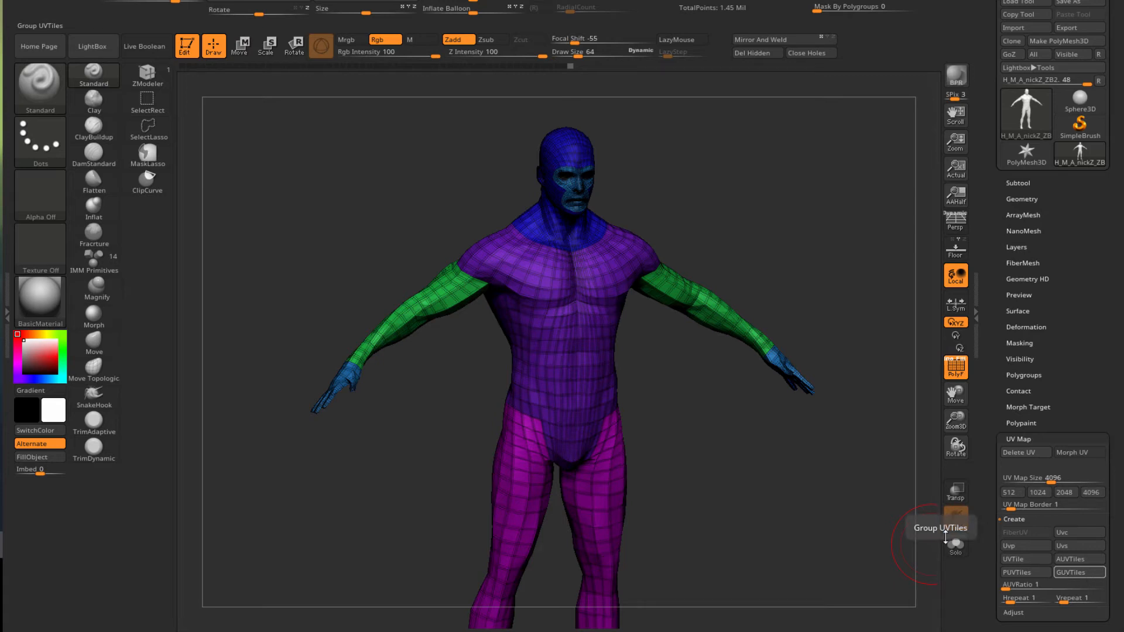
Inspect the new grouped UV tile layout with Morph UV, framed in full, and restore the 3D body in front view
{"action": "left_click_drag", "start_coordinate": [750, 487], "coordinate": [714, 448], "text": "shift"}
{"action": "left_click", "coordinate": [1068, 454]}
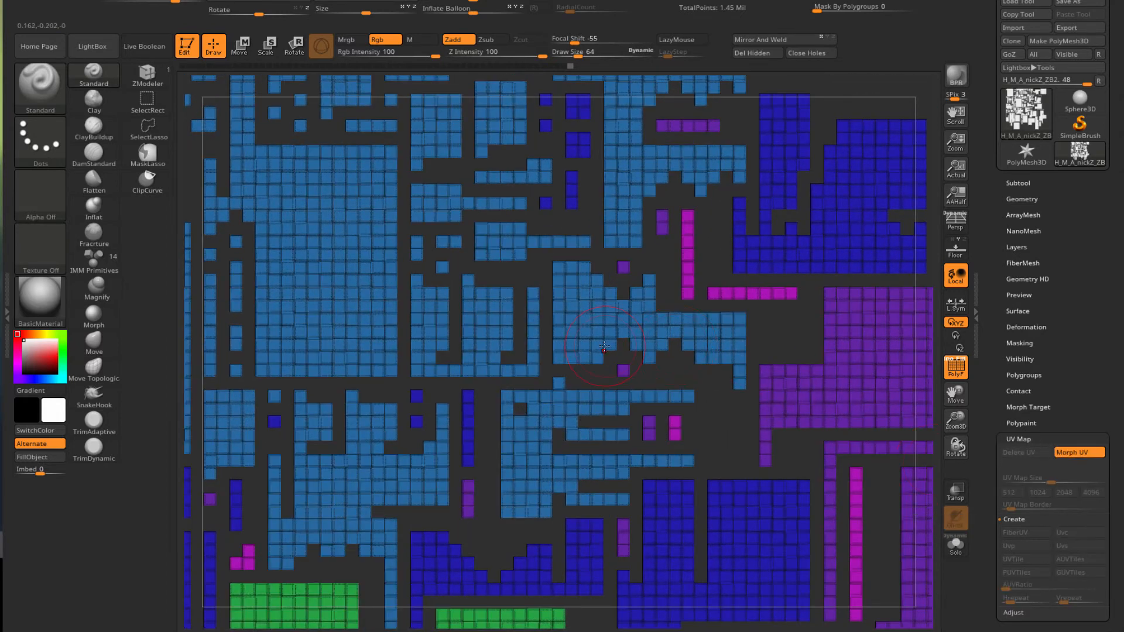
{"action": "key", "text": "f"}
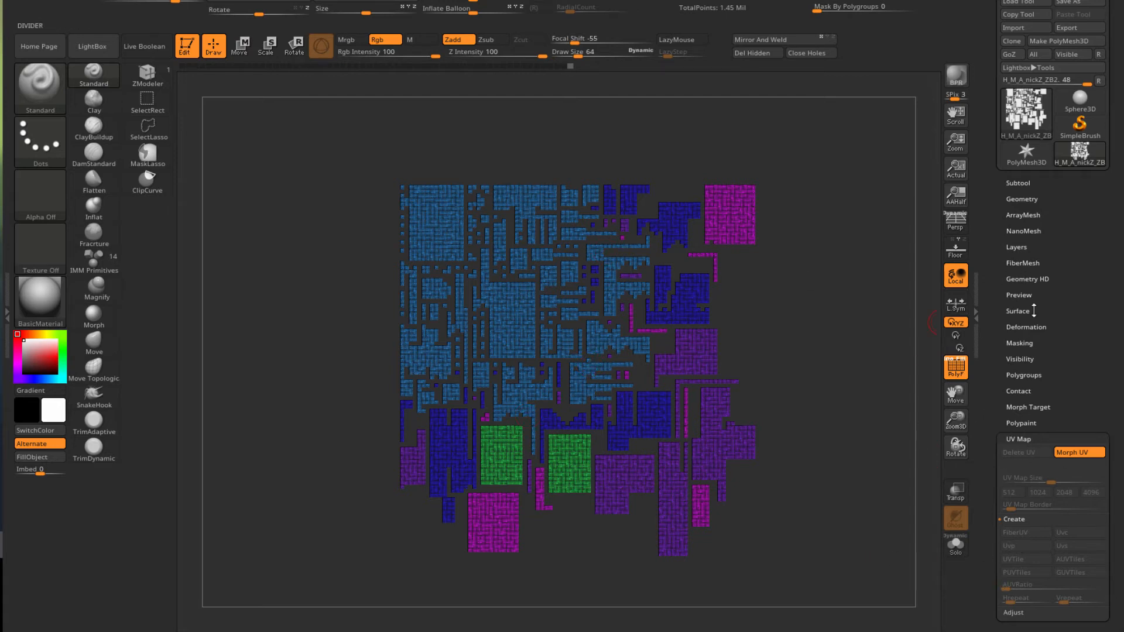
{"action": "left_click", "coordinate": [1014, 439]}
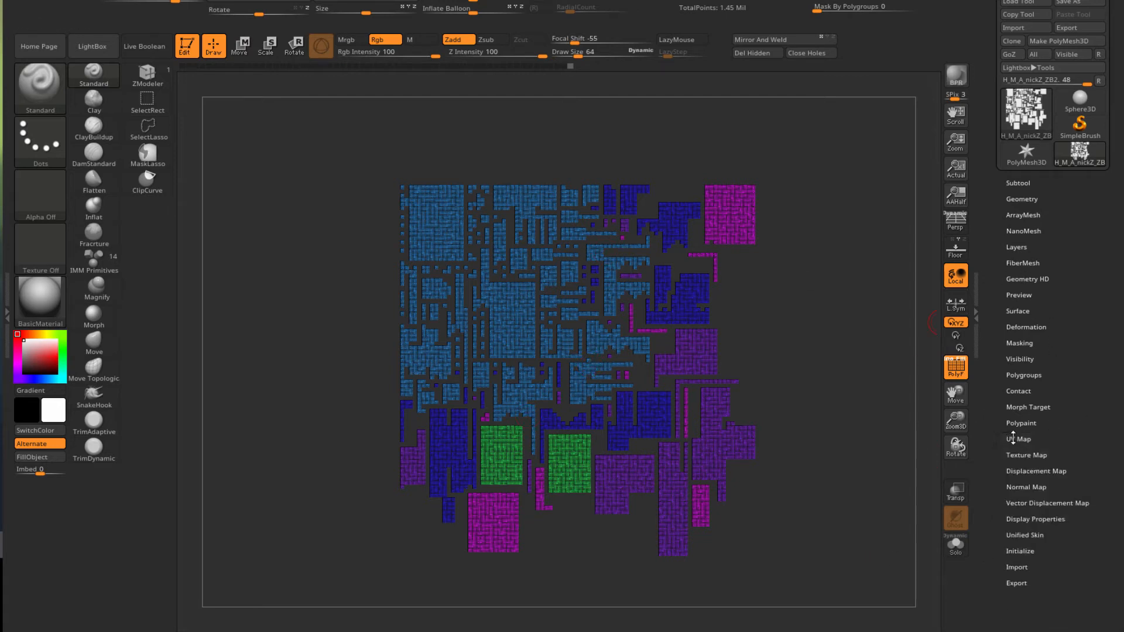
{"action": "left_click", "coordinate": [1020, 438]}
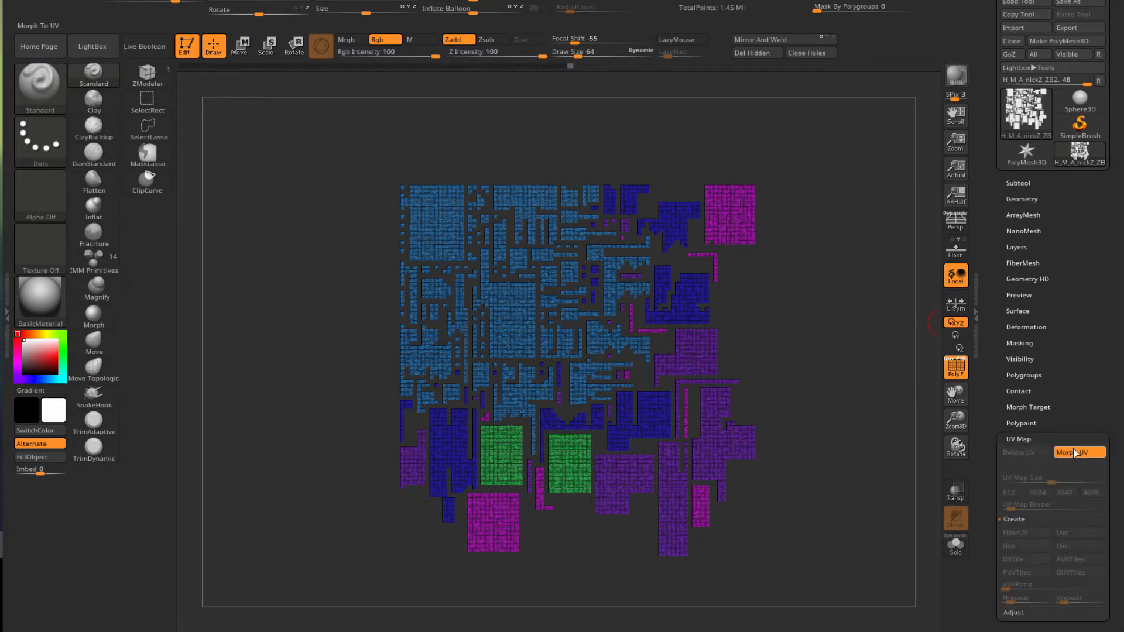
{"action": "left_click", "coordinate": [1075, 454]}
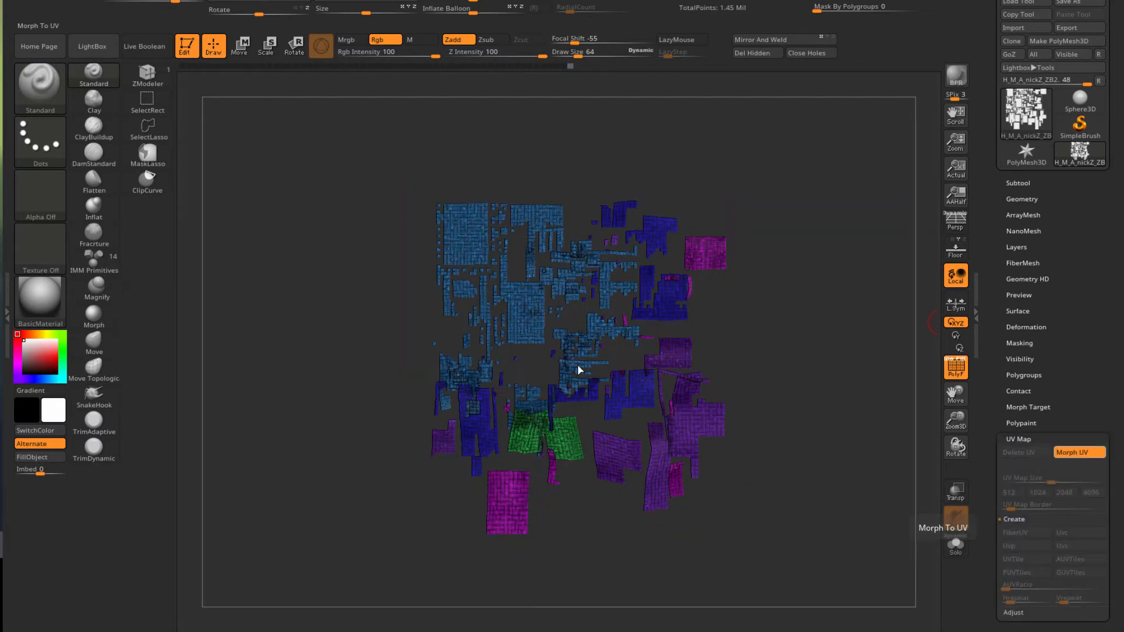
{"action": "left_click_drag", "start_coordinate": [737, 308], "coordinate": [620, 320]}
{"action": "key", "text": "f"}
{"action": "key", "text": "f"}
{"action": "left_click_drag", "start_coordinate": [726, 384], "coordinate": [722, 402], "text": "alt"}
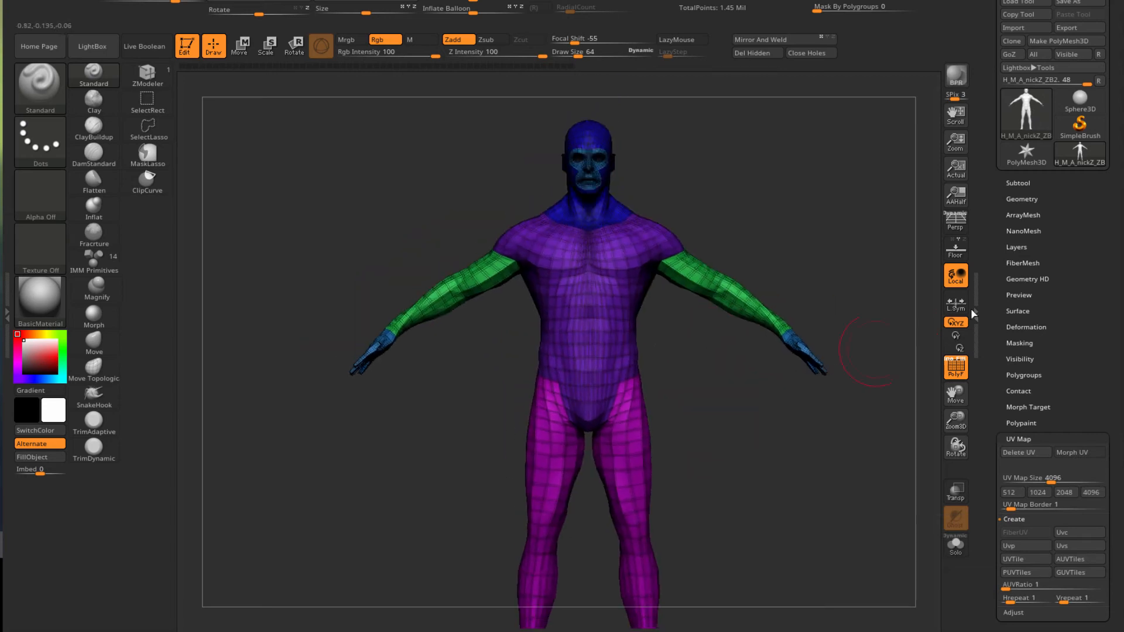
Turn off the polyframe display and open NoiseMaker for the model's surface noise
{"action": "left_click", "coordinate": [956, 367]}
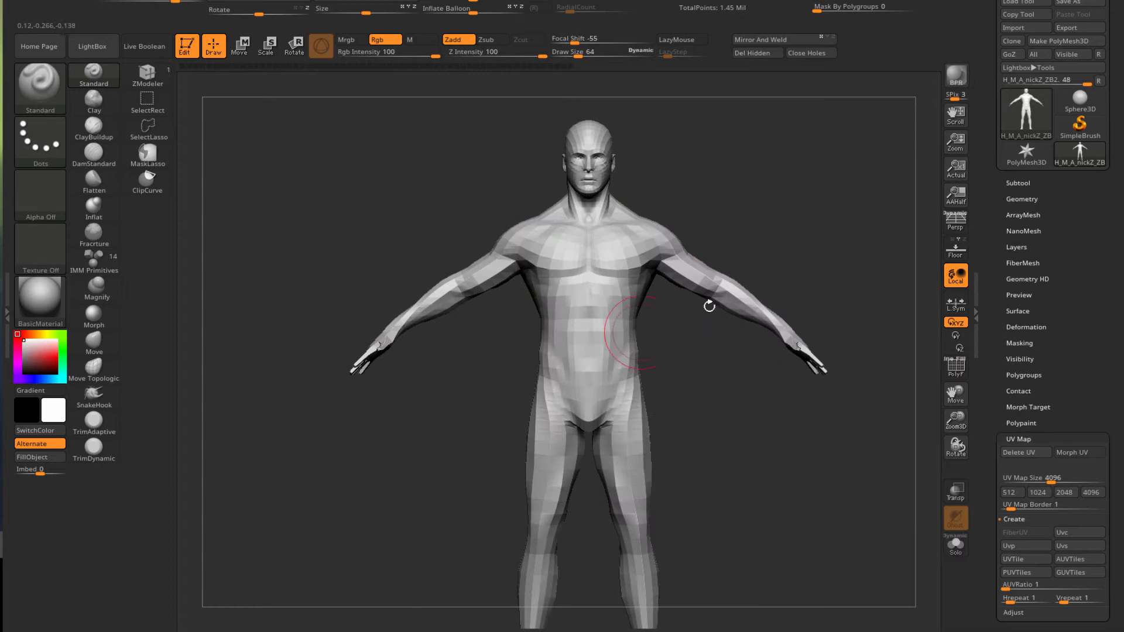
{"action": "left_click", "coordinate": [1013, 312]}
{"action": "left_click", "coordinate": [1016, 322]}
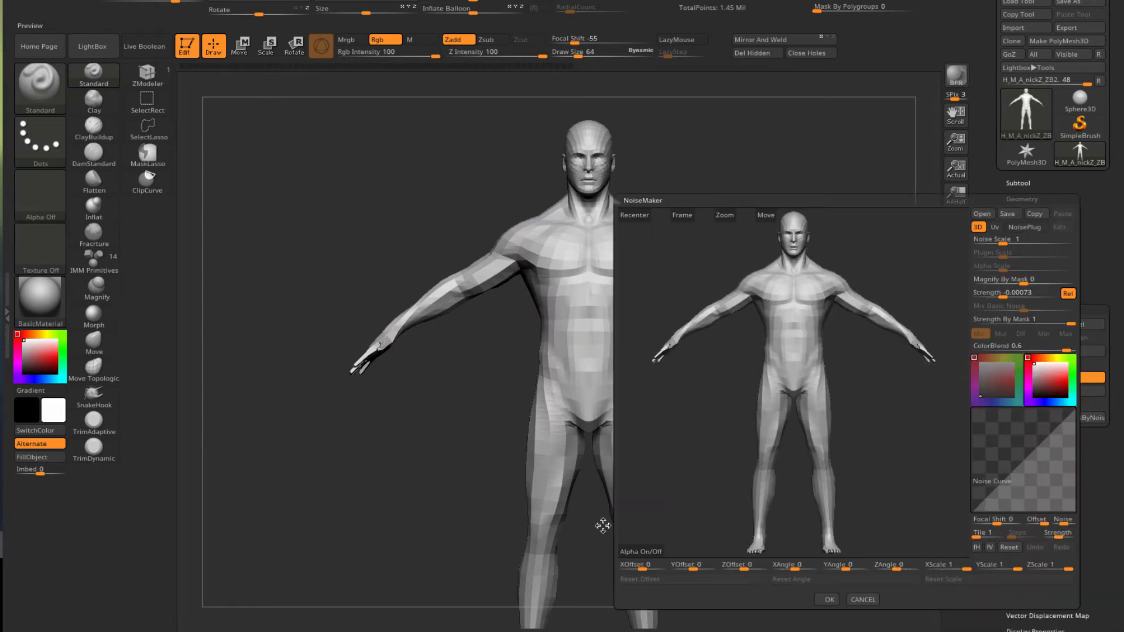
Load Depth_Map.tif from folder 01 of the Displacement maps pack PRO desktop folder as the noise alpha
{"action": "left_click", "coordinate": [646, 551]}
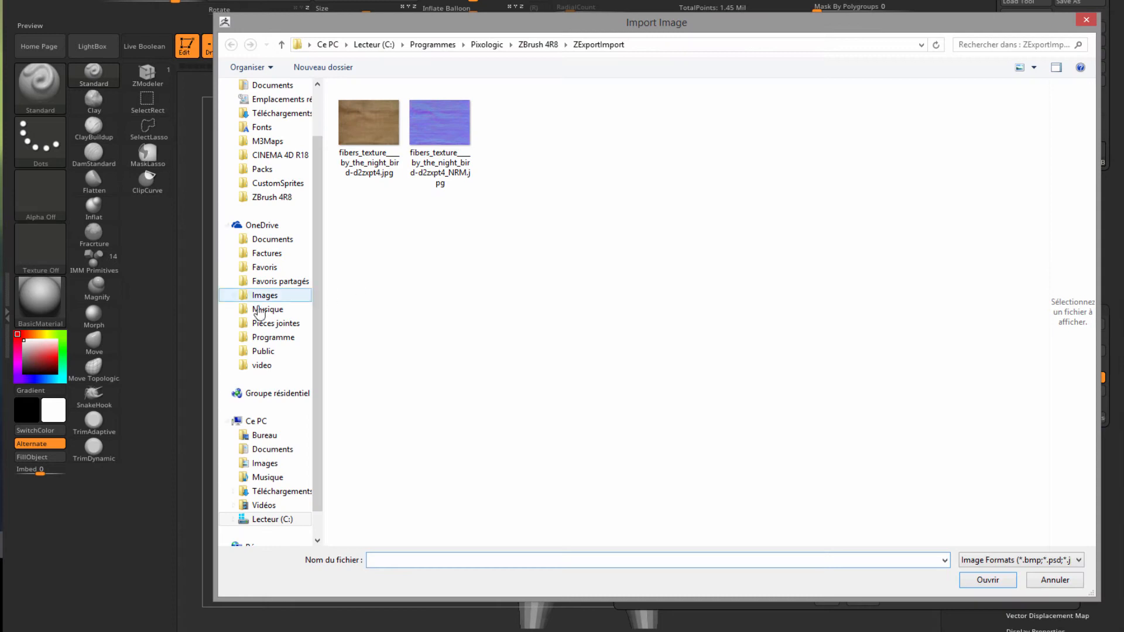
{"action": "left_click", "coordinate": [261, 435]}
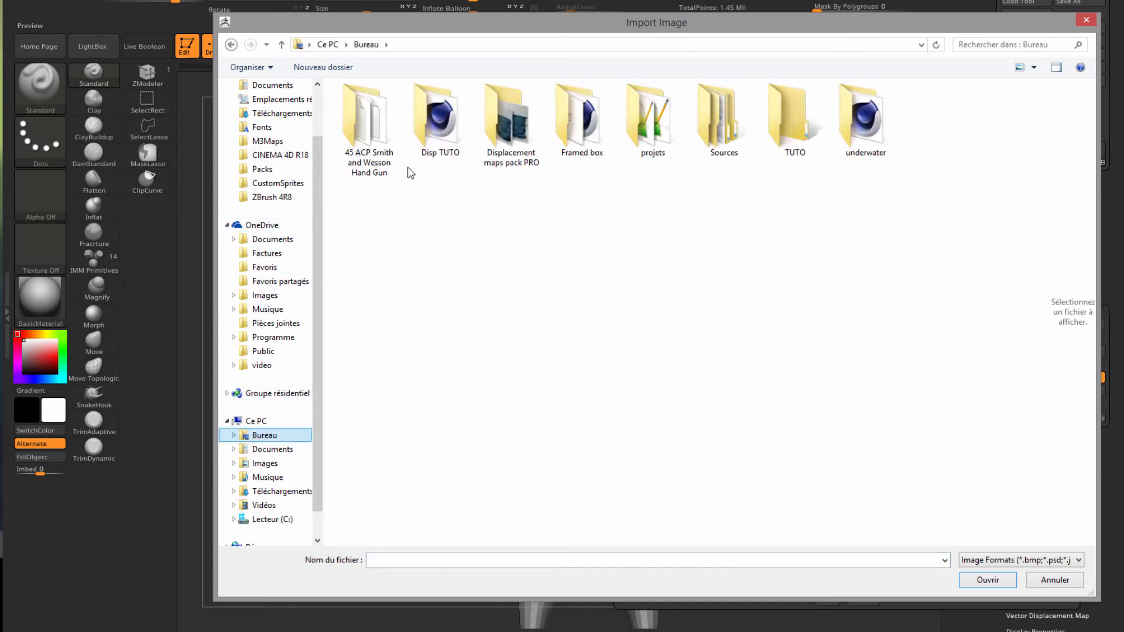
{"action": "double_click", "coordinate": [507, 120]}
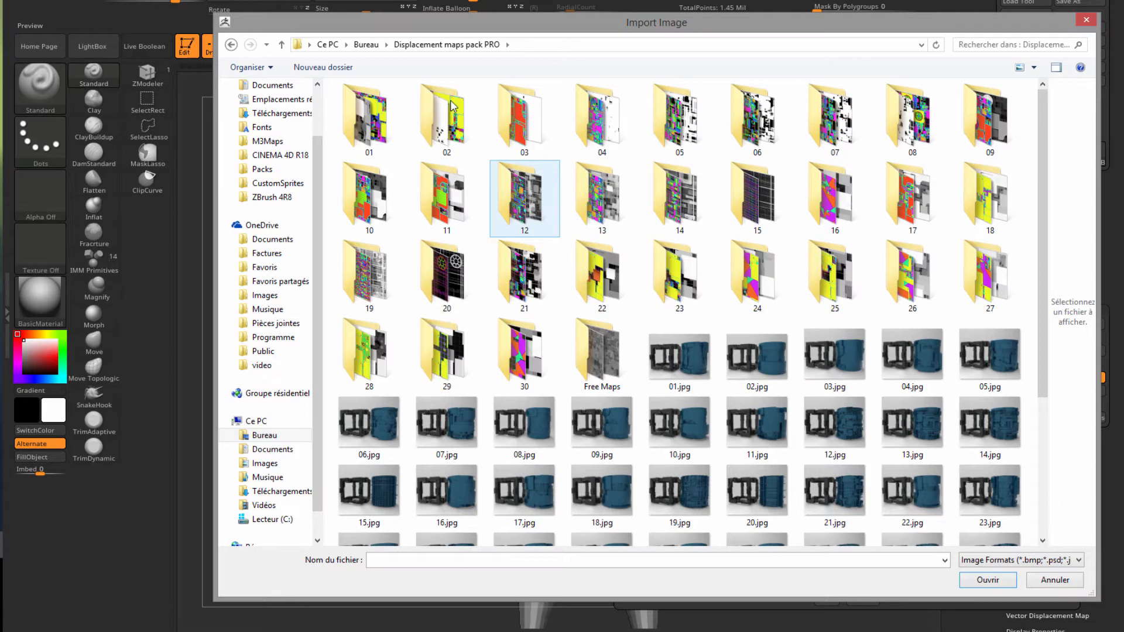
{"action": "double_click", "coordinate": [370, 120]}
{"action": "left_click", "coordinate": [370, 121]}
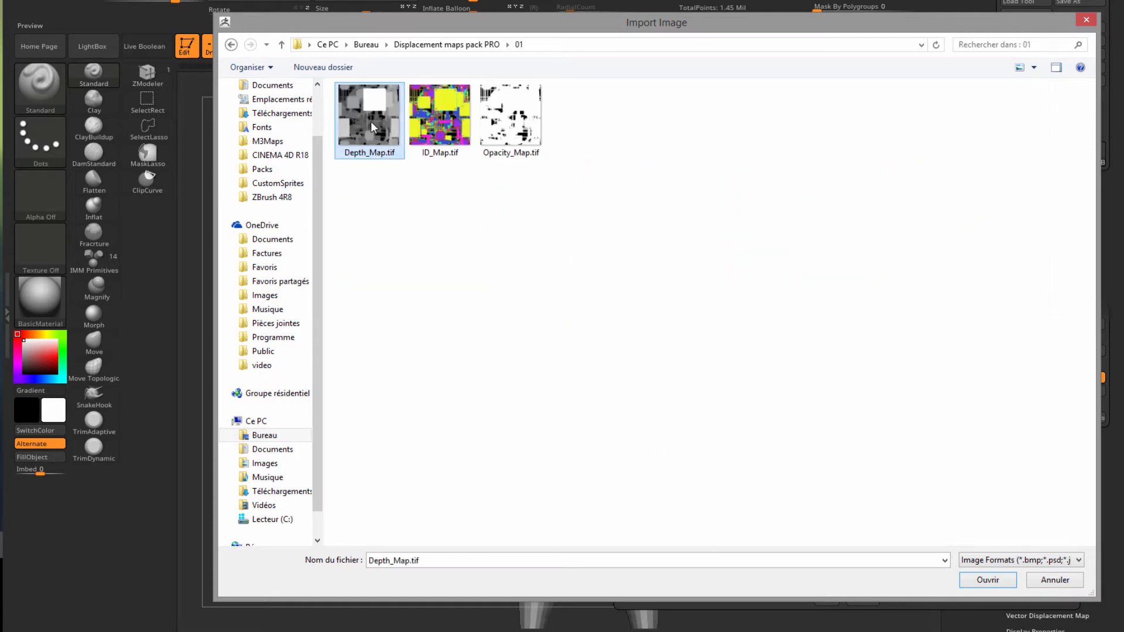
{"action": "left_click", "coordinate": [974, 577]}
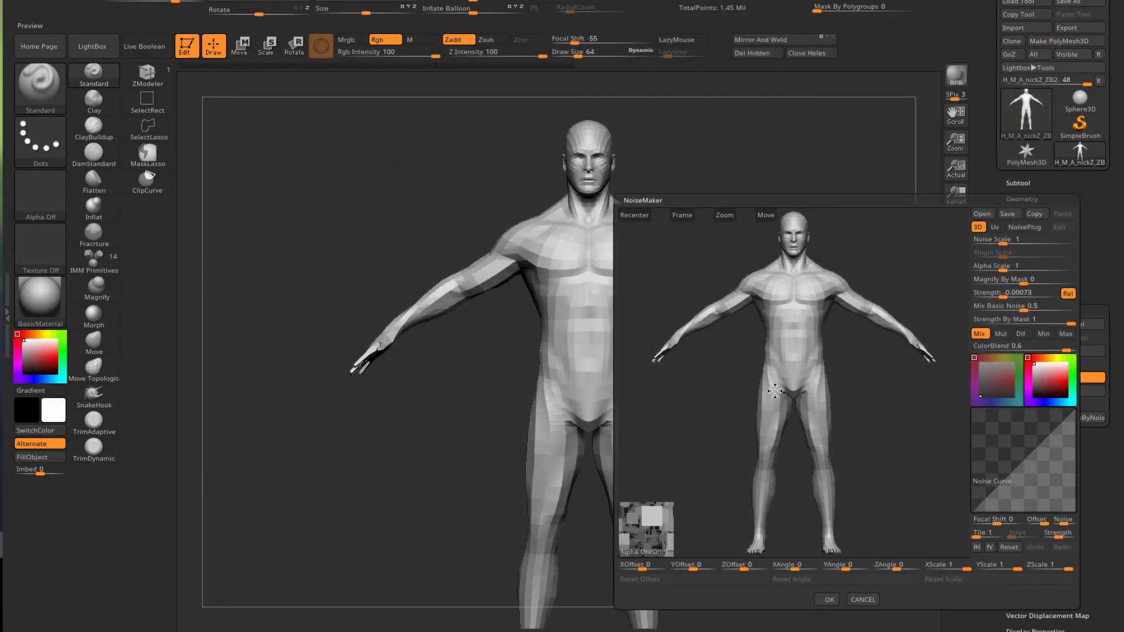
Switch the noise projection from 3D to UV and raise the noise strength to 0.07041
{"action": "mouse_move", "coordinate": [859, 357]}
{"action": "left_mouse_down"}
{"action": "mouse_move", "coordinate": [883, 362]}
{"action": "mouse_move", "coordinate": [866, 366]}
{"action": "mouse_move", "coordinate": [861, 352]}
{"action": "left_mouse_up"}
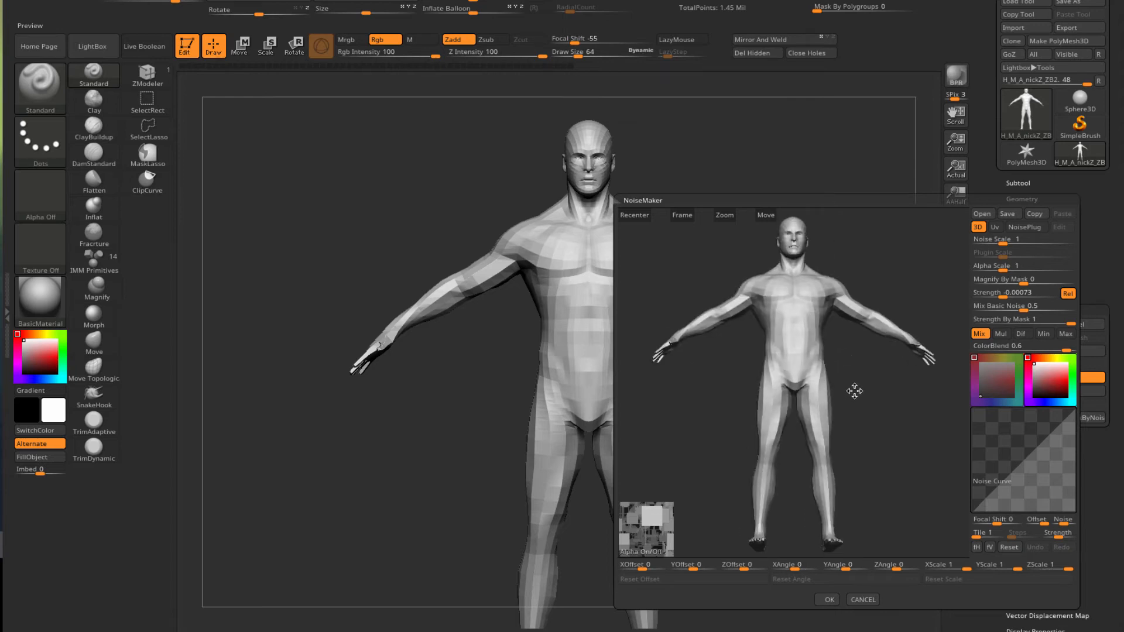
{"action": "left_click", "coordinate": [995, 228]}
{"action": "left_click_drag", "start_coordinate": [878, 393], "coordinate": [902, 389]}
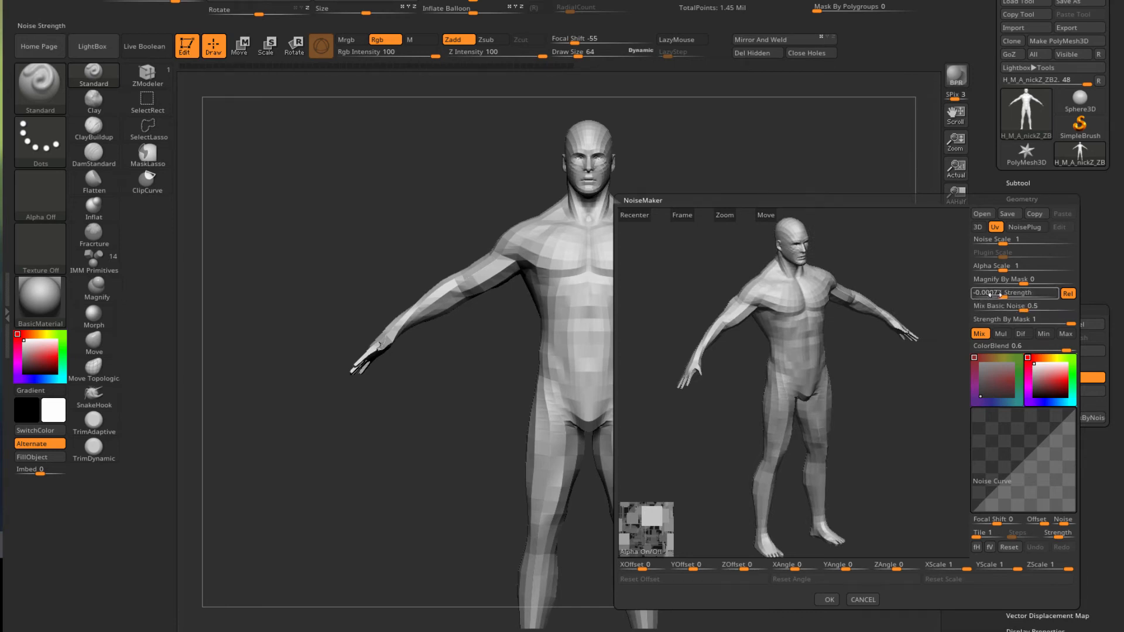
{"action": "left_click", "coordinate": [997, 295]}
{"action": "left_click_drag", "start_coordinate": [1010, 293], "coordinate": [1042, 297]}
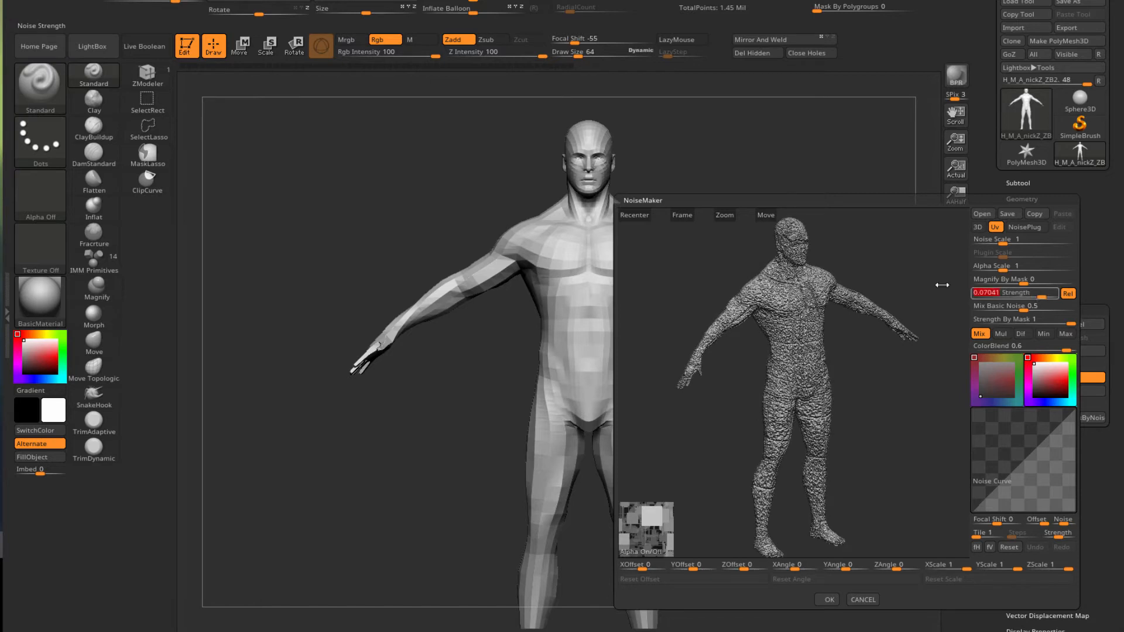
Set both Noise Scale and Mix Basic Noise to 0 so only the alpha pattern drives the surface noise
{"action": "left_click_drag", "start_coordinate": [873, 368], "coordinate": [766, 282]}
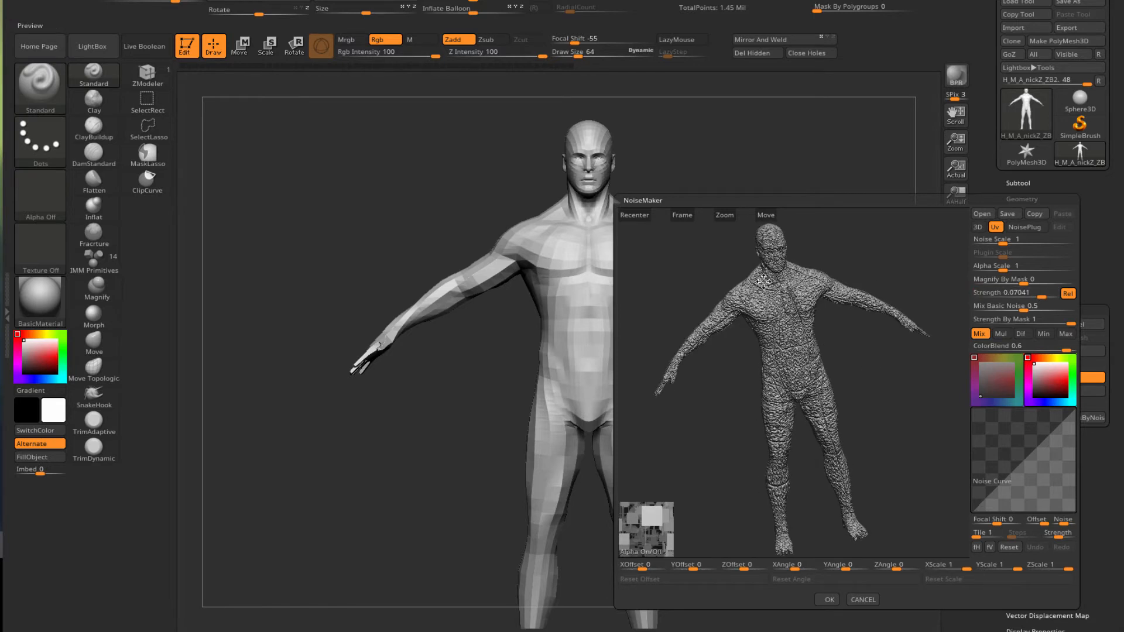
{"action": "left_click_drag", "start_coordinate": [722, 215], "coordinate": [768, 295]}
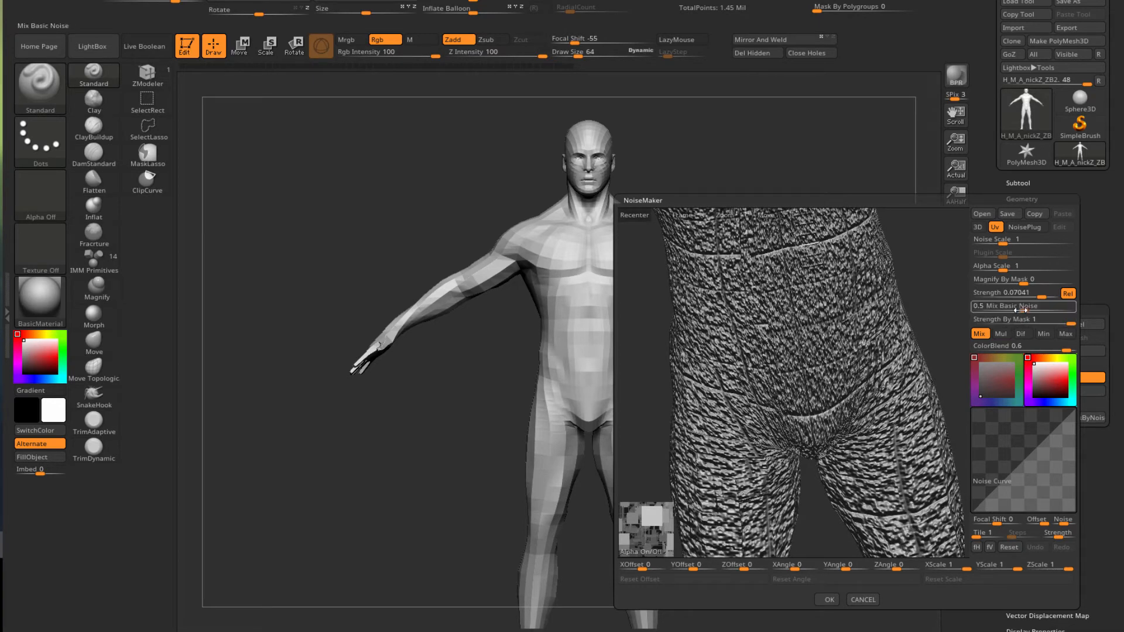
{"action": "left_click_drag", "start_coordinate": [1021, 308], "coordinate": [962, 311]}
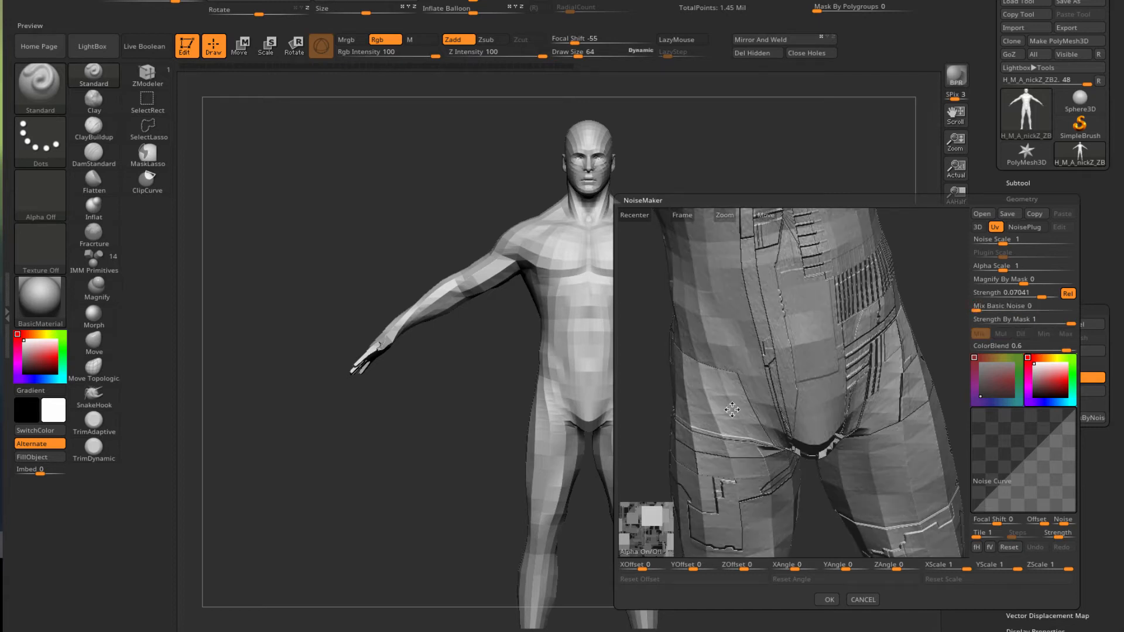
{"action": "mouse_move", "coordinate": [986, 309]}
{"action": "left_mouse_down"}
{"action": "mouse_move", "coordinate": [1018, 311]}
{"action": "mouse_move", "coordinate": [954, 320]}
{"action": "mouse_move", "coordinate": [982, 311]}
{"action": "left_mouse_up"}
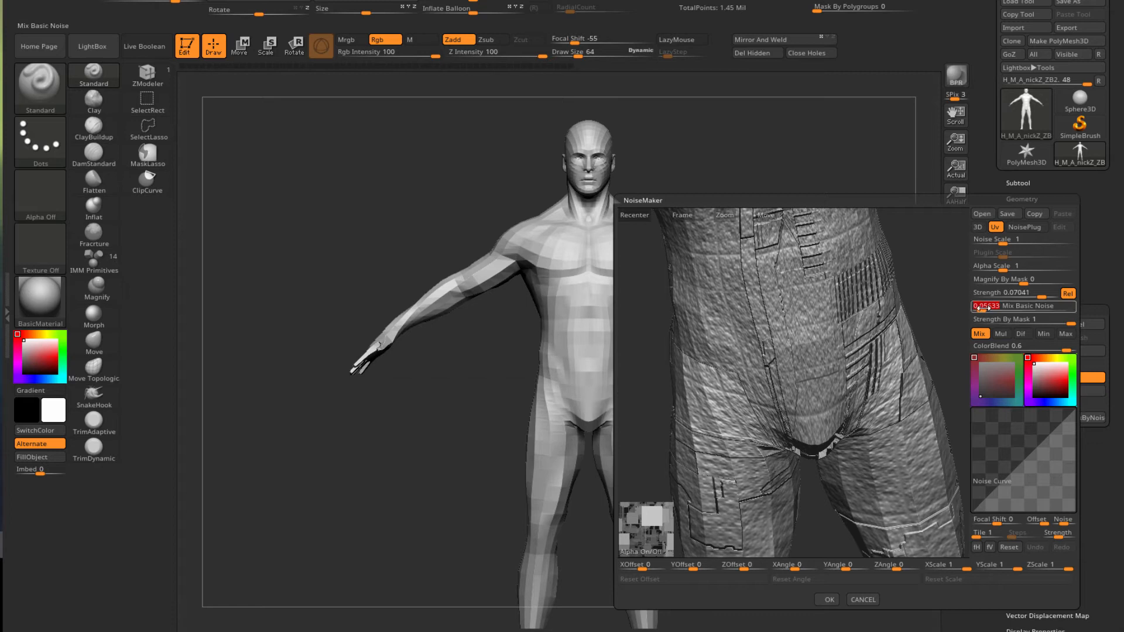
{"action": "left_click_drag", "start_coordinate": [999, 243], "coordinate": [975, 246]}
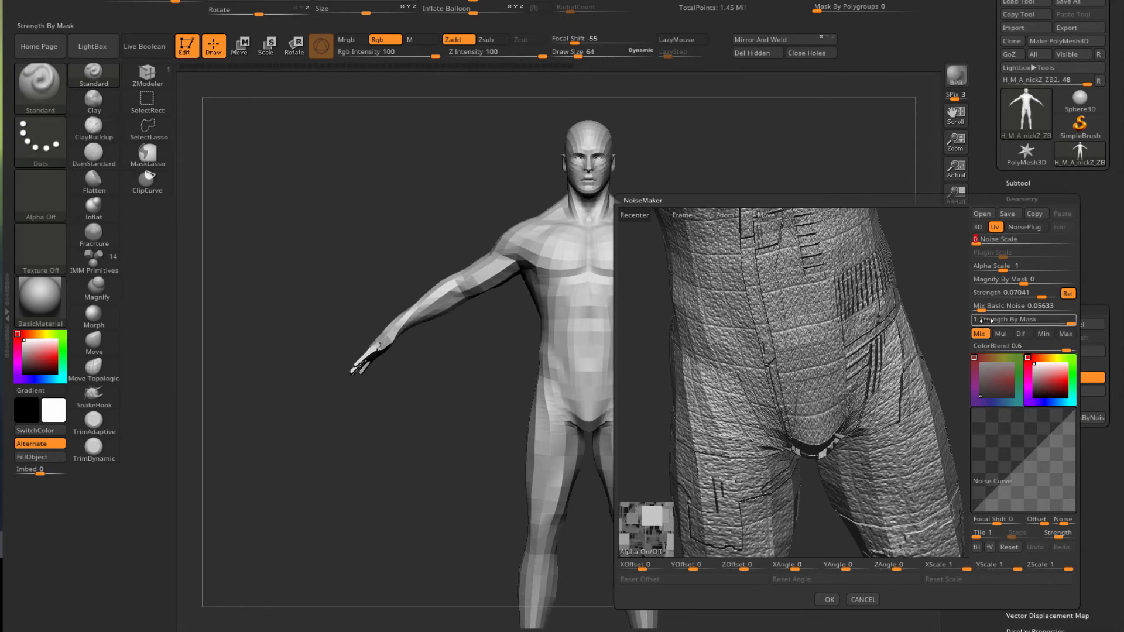
{"action": "left_click_drag", "start_coordinate": [975, 309], "coordinate": [958, 310]}
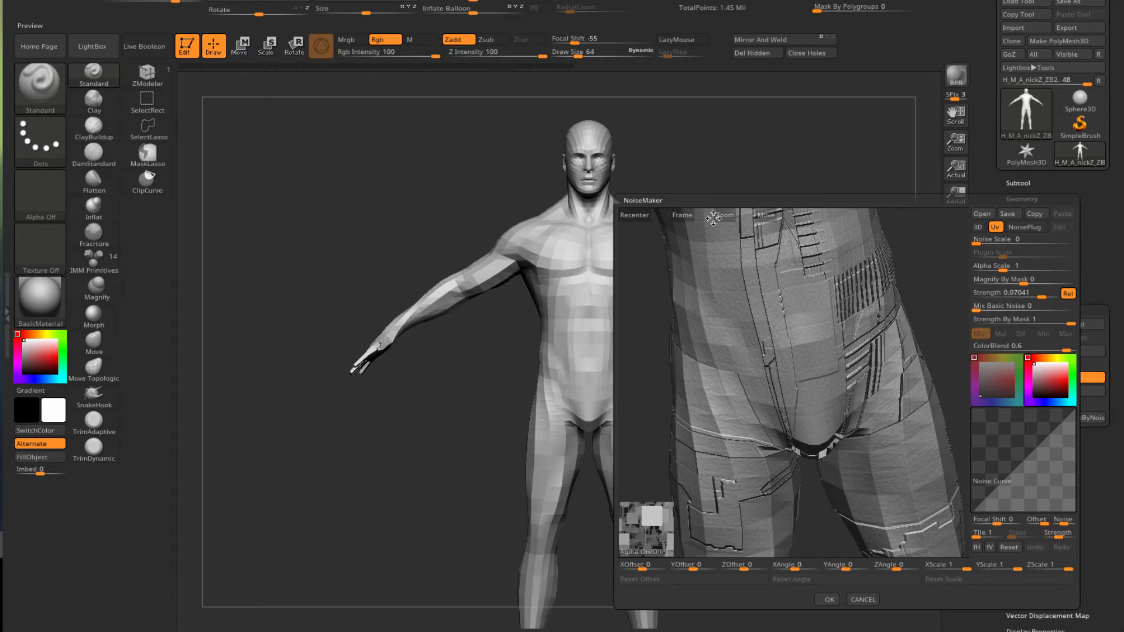
Flip the noise curve horizontally and accept the NoiseMaker settings for the body
{"action": "left_click_drag", "start_coordinate": [731, 215], "coordinate": [727, 178]}
{"action": "left_click_drag", "start_coordinate": [684, 339], "coordinate": [694, 314]}
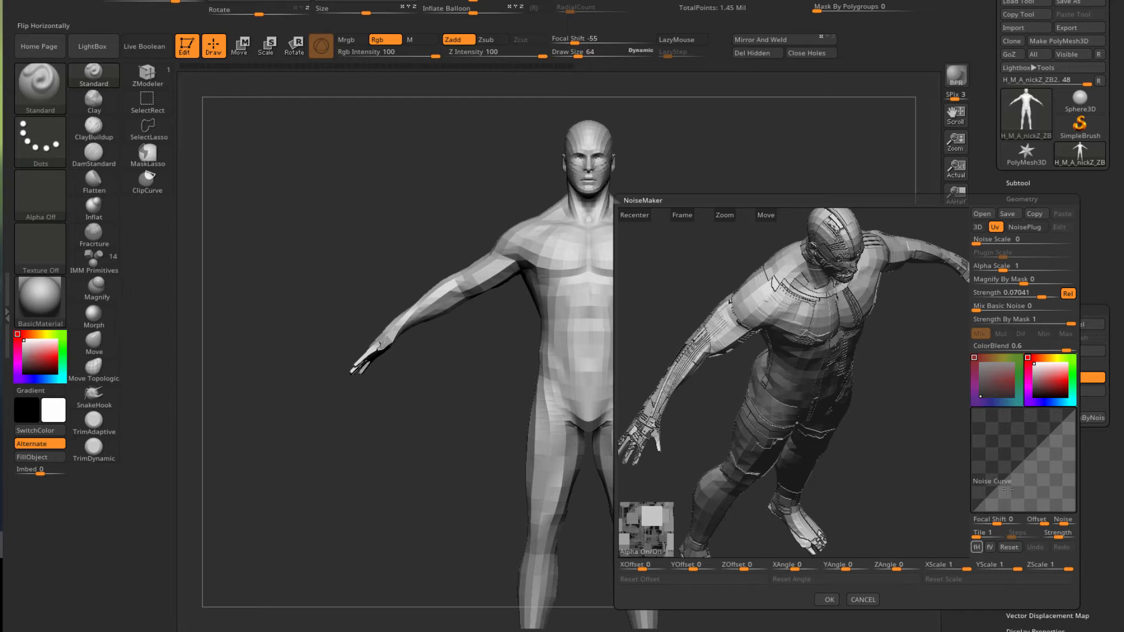
{"action": "left_click", "coordinate": [976, 547]}
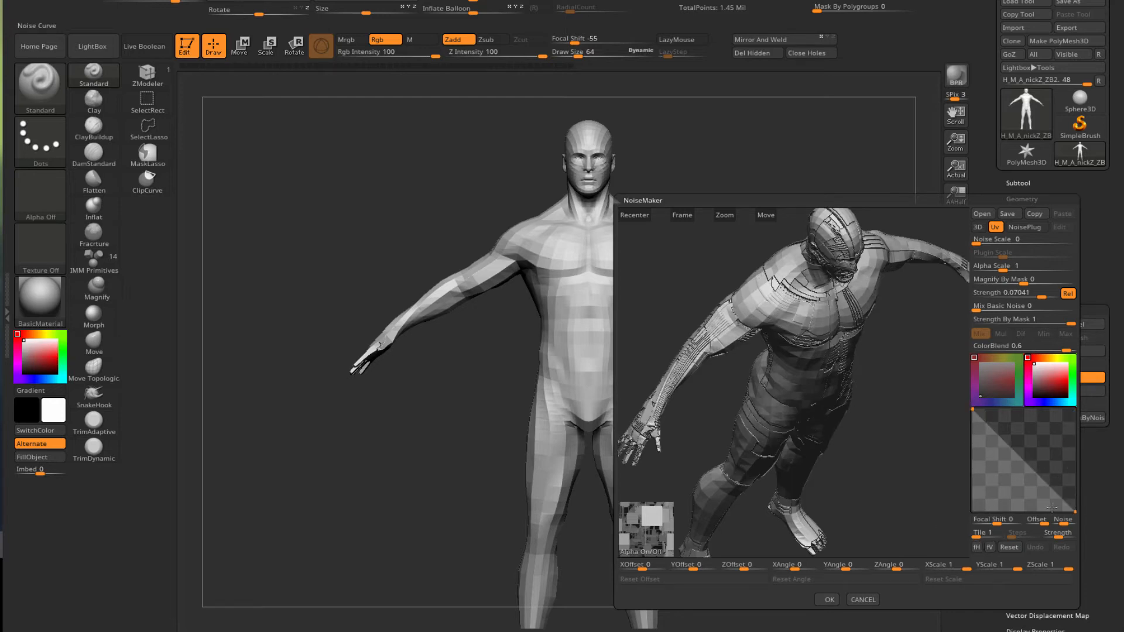
{"action": "left_click", "coordinate": [827, 599]}
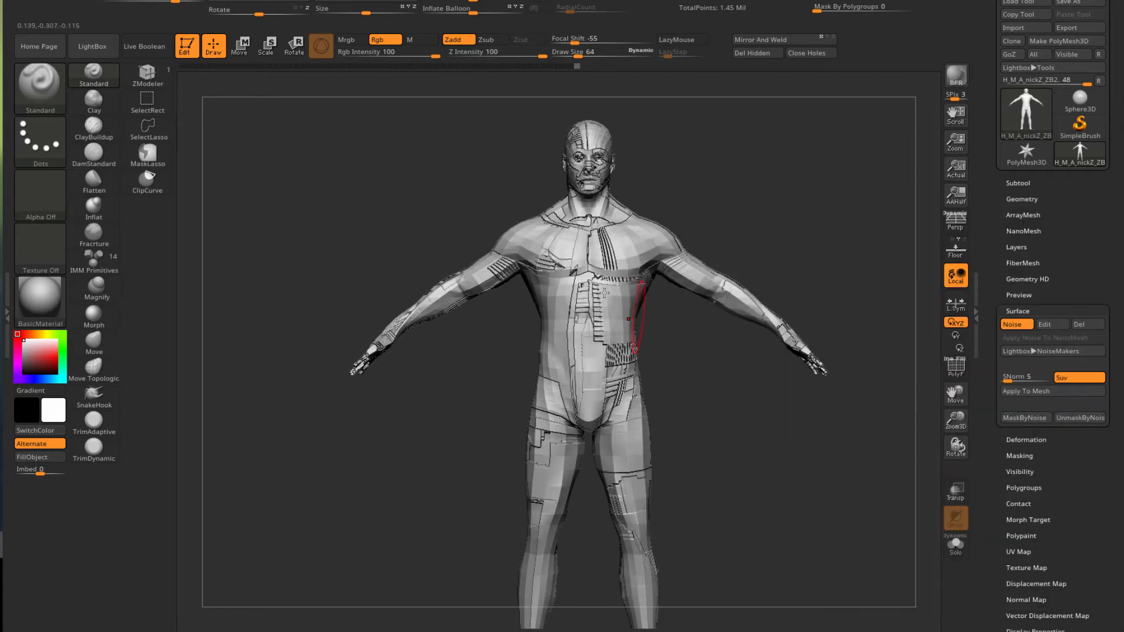
Render a best-preview (BPR) of the noise on the upper body from the side and review it
{"action": "left_click_drag", "start_coordinate": [717, 410], "coordinate": [761, 420]}
{"action": "scroll", "coordinate": [532, 240], "scroll_direction": "up", "scroll_amount": 3}
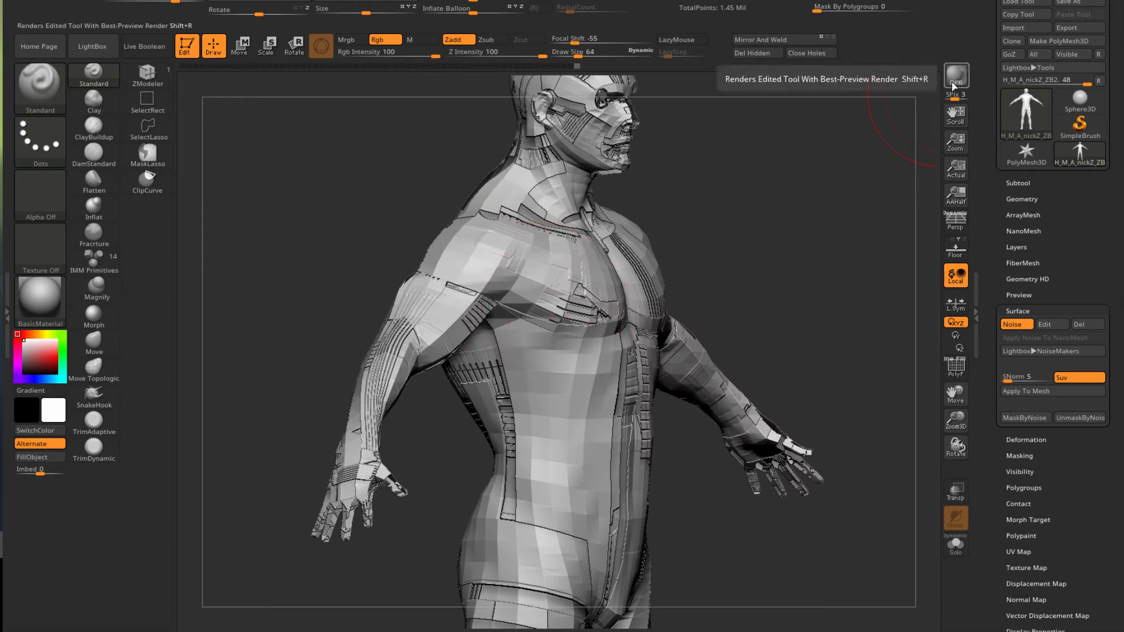
{"action": "left_click", "coordinate": [957, 77]}
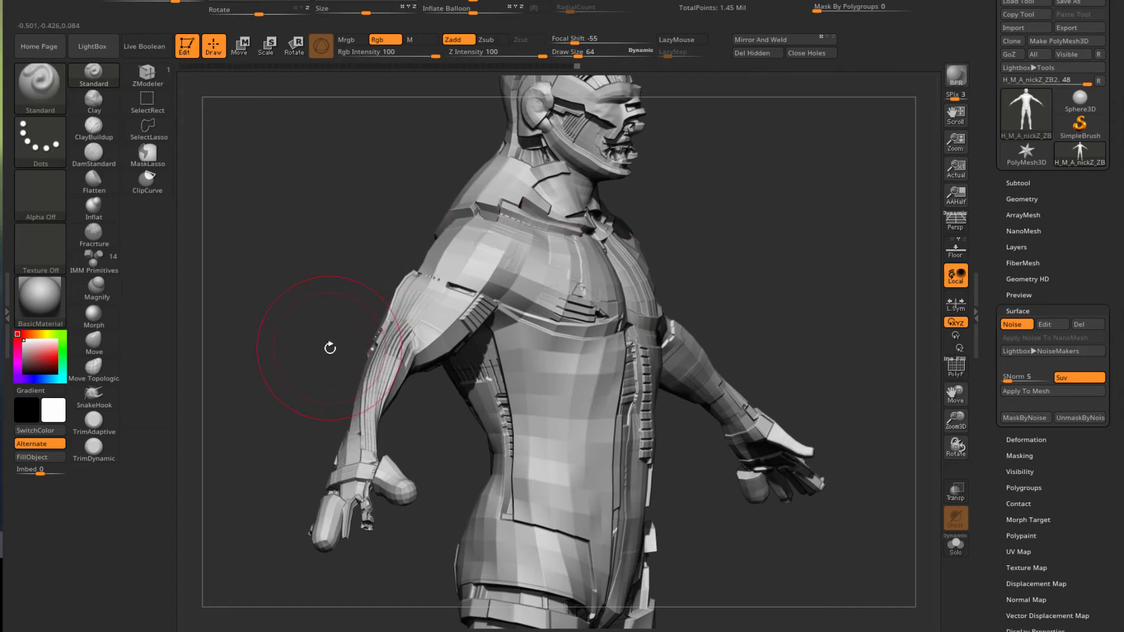
{"action": "key", "text": "f"}
{"action": "left_click_drag", "start_coordinate": [327, 351], "coordinate": [354, 281]}
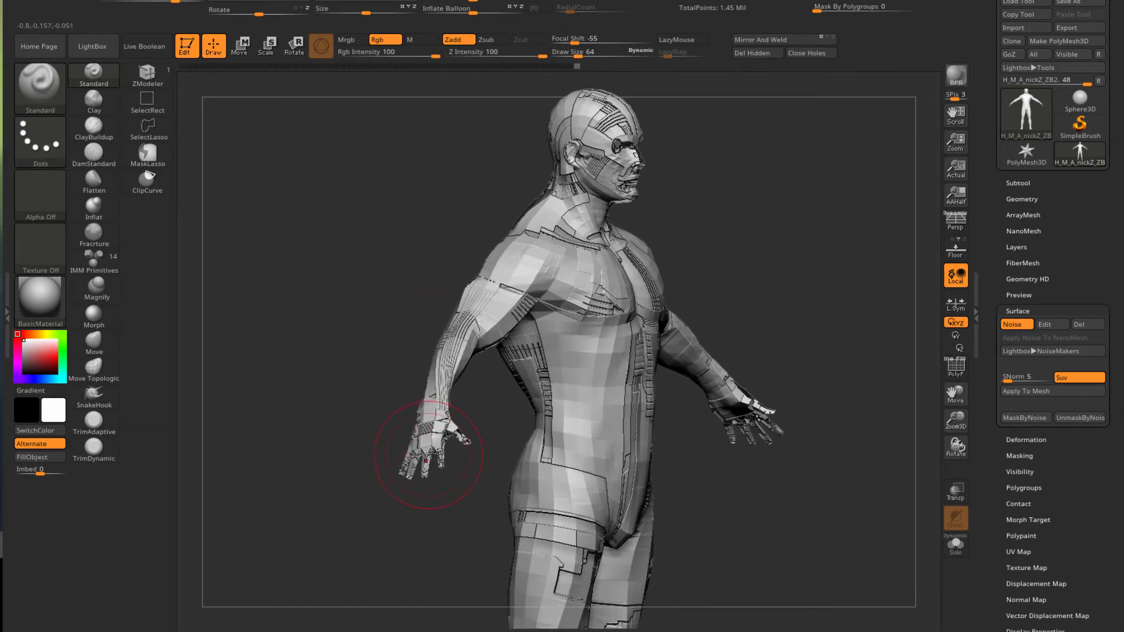
Isolate and mask the polygroup covering the face and hands, and make the whole body visible again
{"action": "left_click_drag", "start_coordinate": [389, 302], "coordinate": [440, 429]}
{"action": "mouse_move", "coordinate": [339, 377]}
{"action": "left_mouse_down", "text": "shift"}
{"action": "mouse_move", "coordinate": [323, 387]}
{"action": "mouse_move", "coordinate": [329, 363]}
{"action": "left_mouse_up", "text": "shift"}
{"action": "key", "text": "ctrl+shift"}
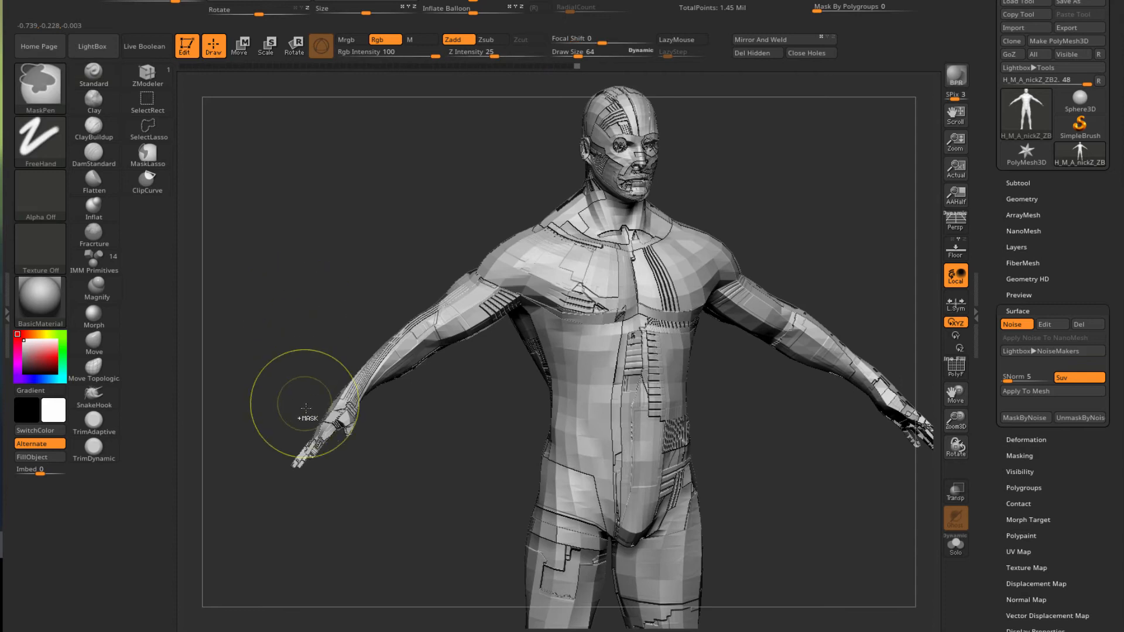
{"action": "left_click", "coordinate": [319, 445], "text": "ctrl+shift"}
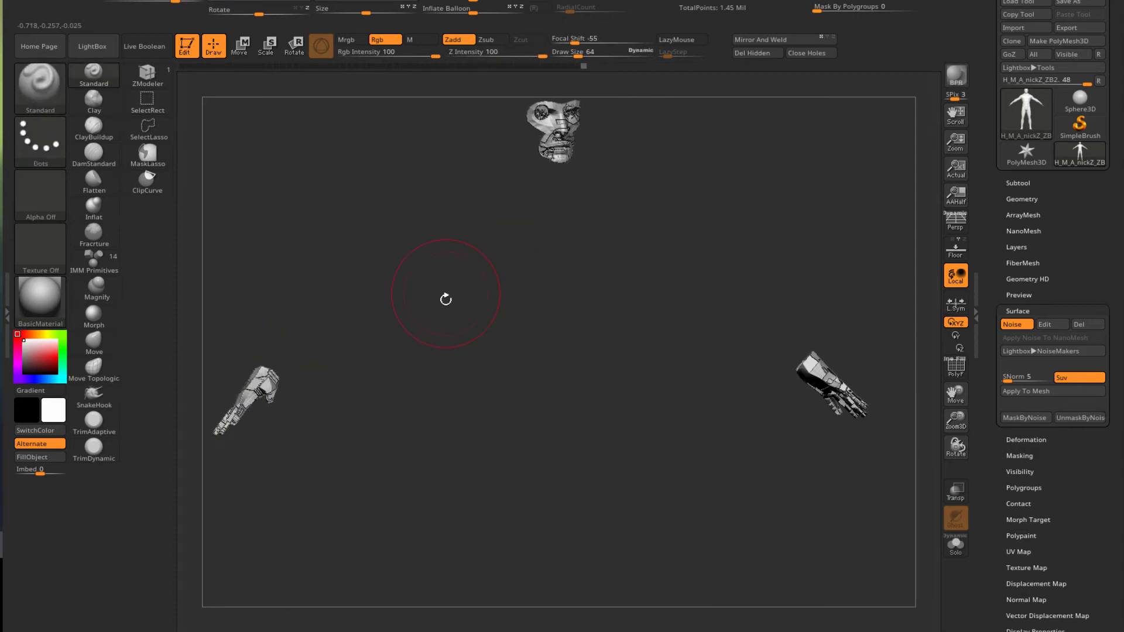
{"action": "key", "text": "ctrl"}
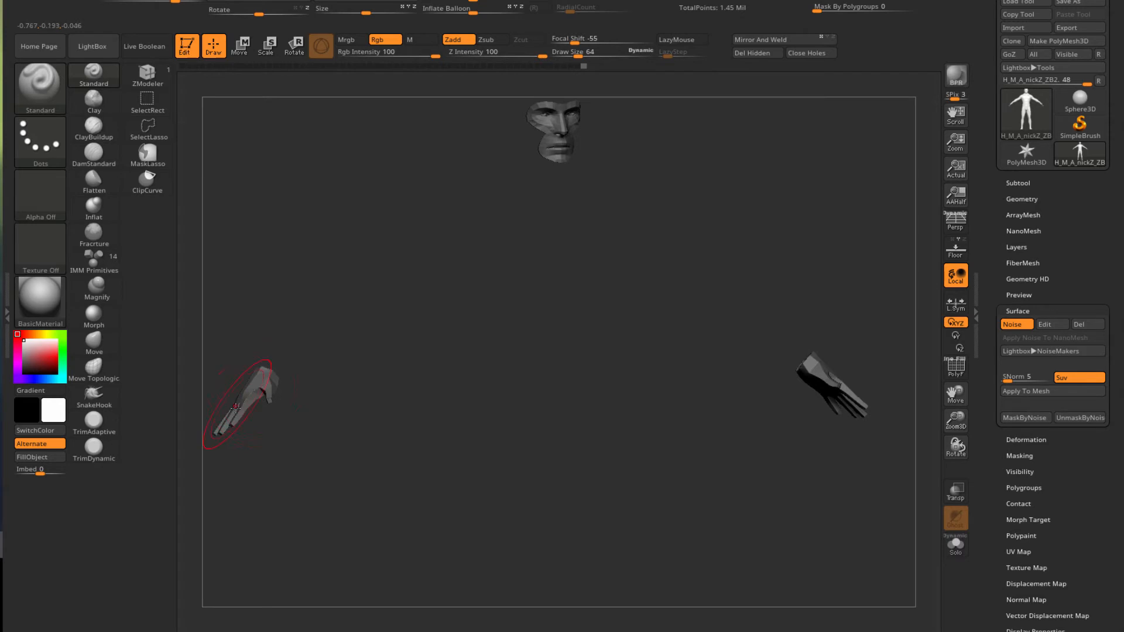
{"action": "key", "text": "ctrl+shift"}
{"action": "left_click", "coordinate": [257, 255], "text": "ctrl+shift"}
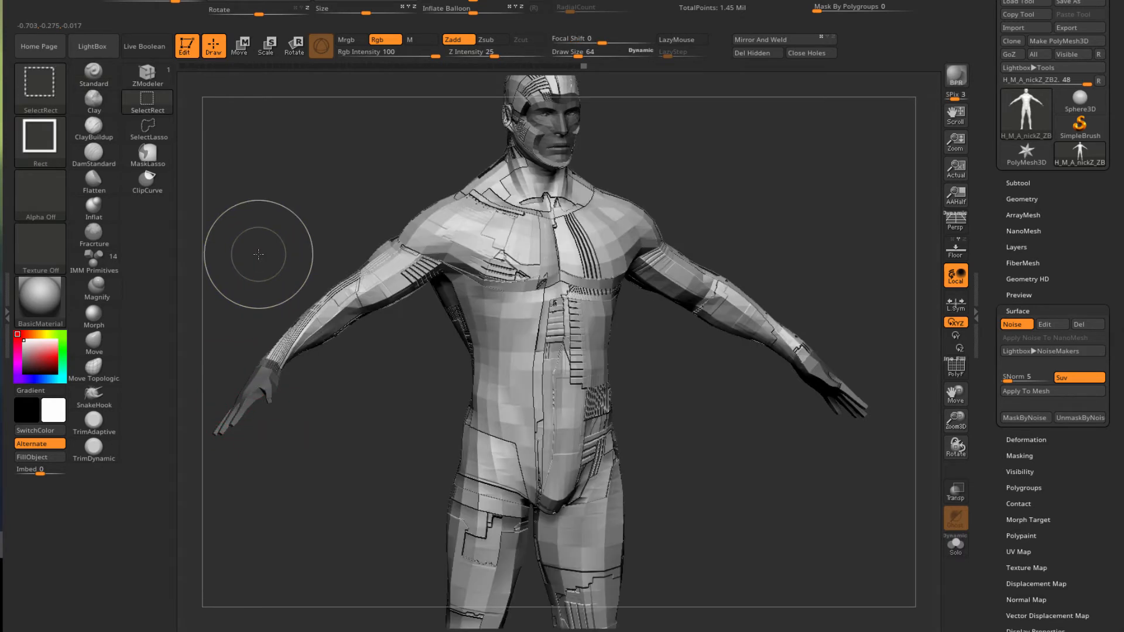
Render a best-preview (BPR) of the partly masked body from behind and inspect the panel relief
{"action": "left_click_drag", "start_coordinate": [263, 244], "coordinate": [843, 286]}
{"action": "left_click", "coordinate": [956, 76]}
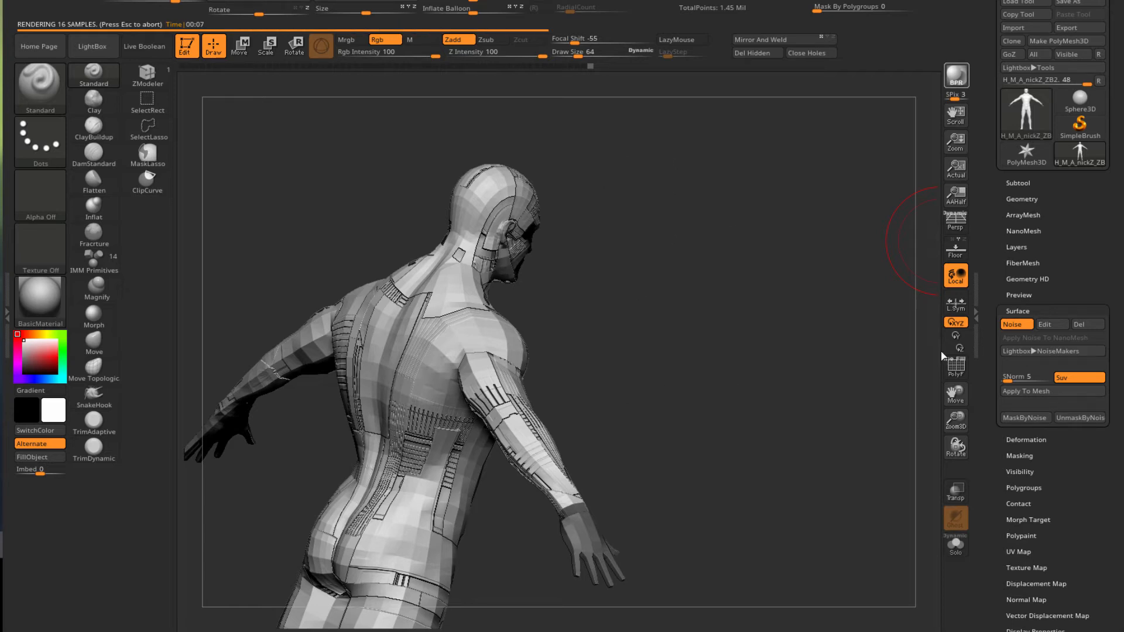
{"action": "left_click_drag", "start_coordinate": [459, 306], "coordinate": [486, 328]}
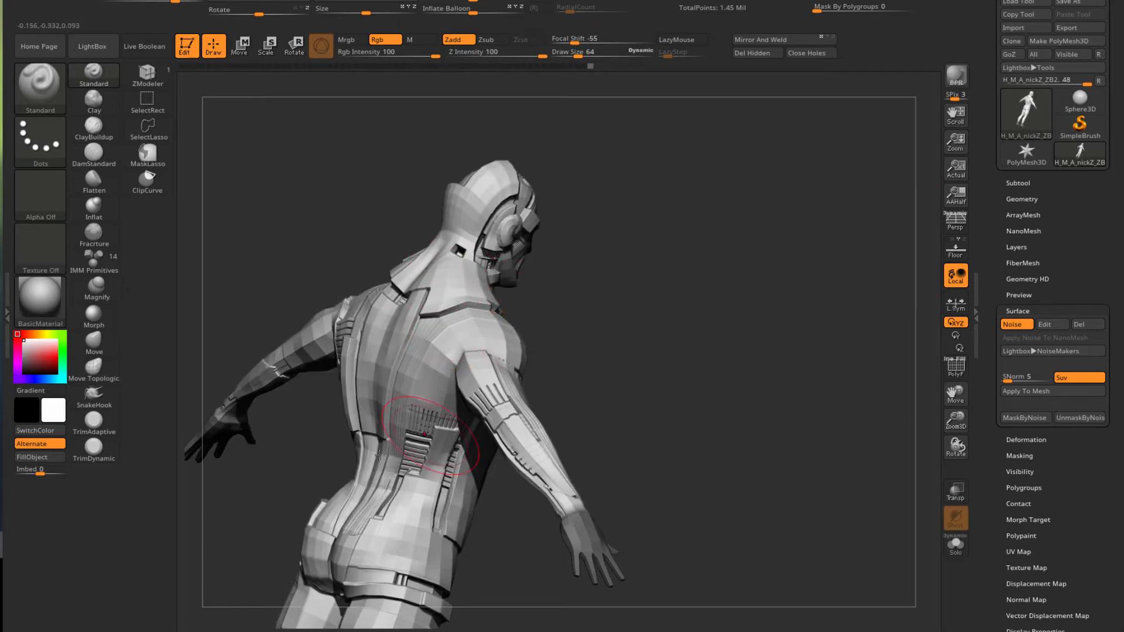
{"action": "left_click_drag", "start_coordinate": [746, 433], "coordinate": [433, 335]}
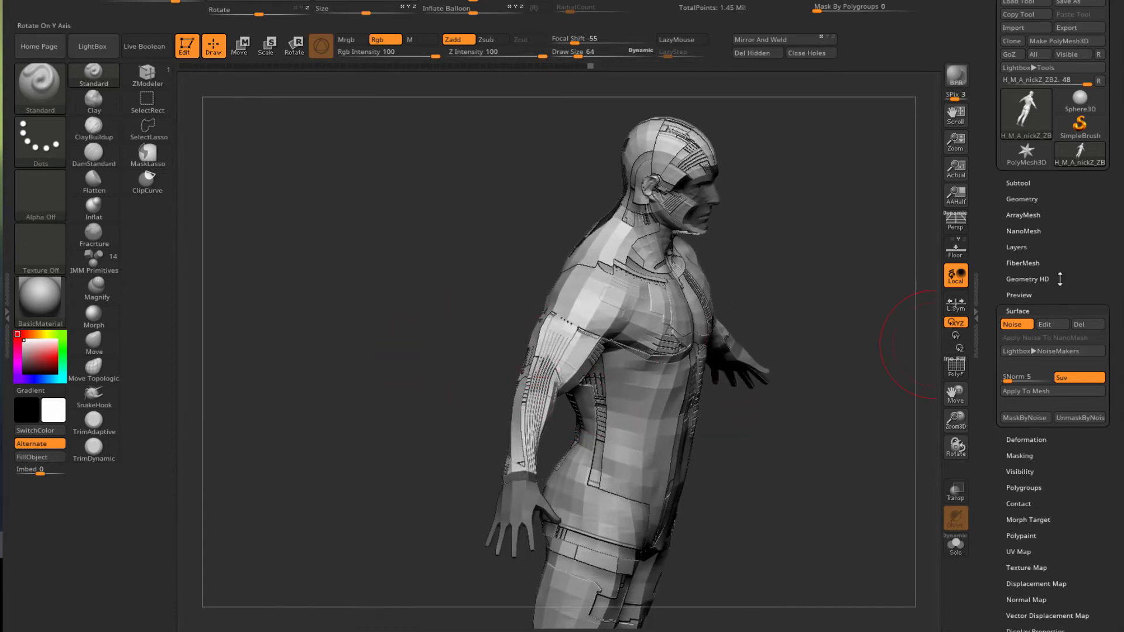
Raise the model's subdivision level to 5 and view the smoother body from the front
{"action": "left_click", "coordinate": [1022, 199]}
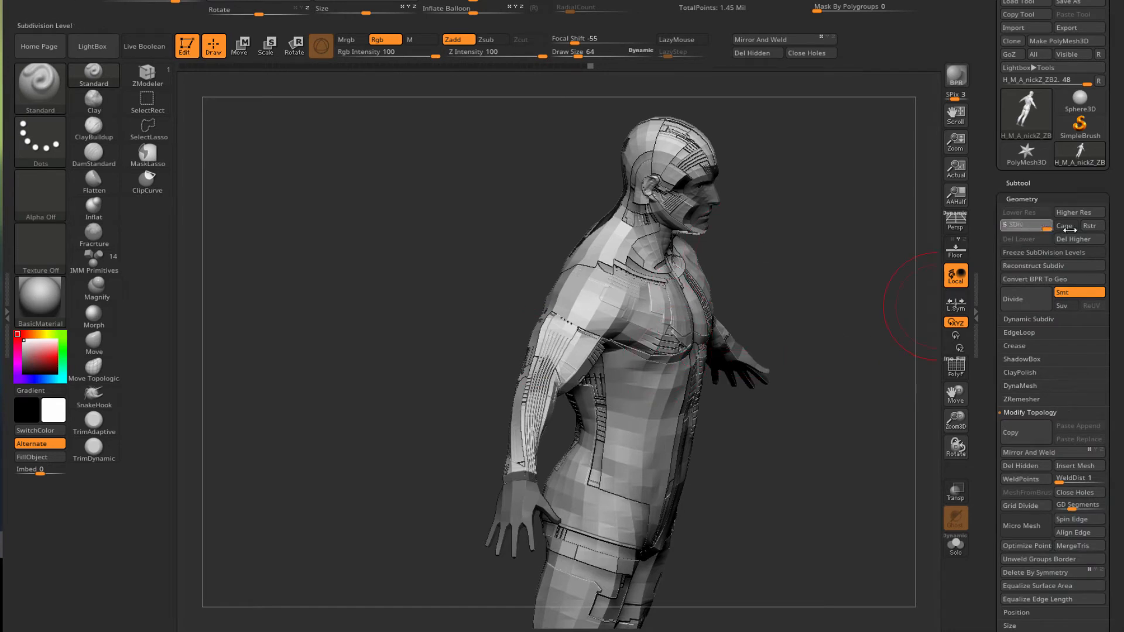
{"action": "left_click_drag", "start_coordinate": [1070, 229], "coordinate": [1066, 232]}
{"action": "mouse_move", "coordinate": [403, 326]}
{"action": "left_mouse_down", "text": "alt"}
{"action": "mouse_move", "coordinate": [319, 353]}
{"action": "mouse_move", "coordinate": [269, 279]}
{"action": "mouse_move", "coordinate": [278, 293]}
{"action": "left_mouse_up", "text": "alt"}
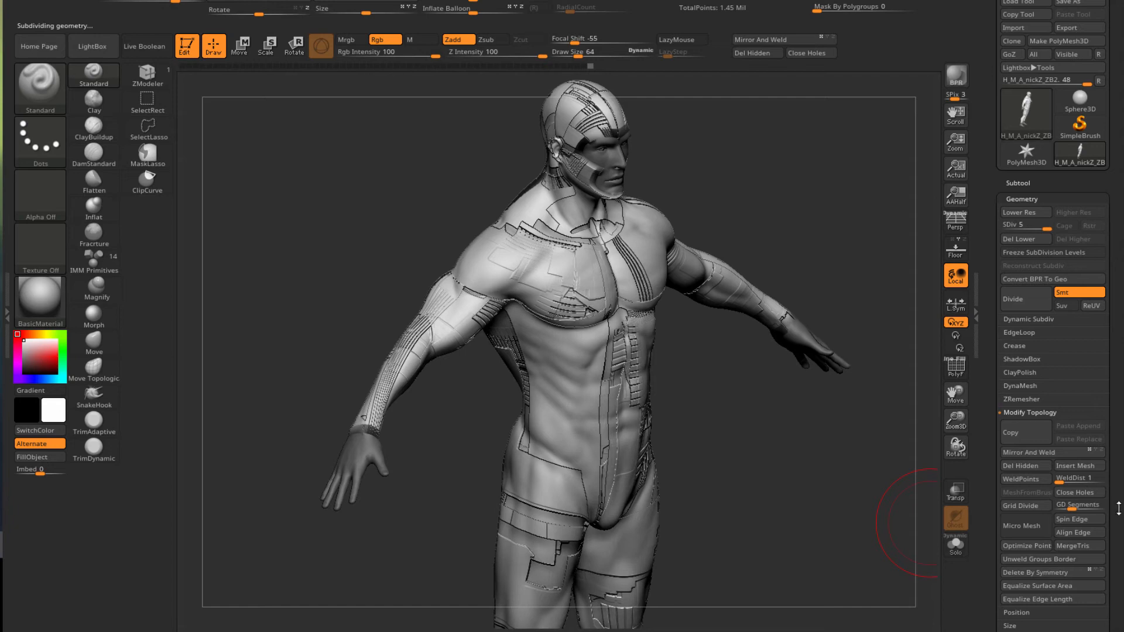
Replace the surface noise alpha with the depth map from folder 07 of the displacement pack and accept the noise
{"action": "left_click_drag", "start_coordinate": [1120, 455], "coordinate": [964, 475]}
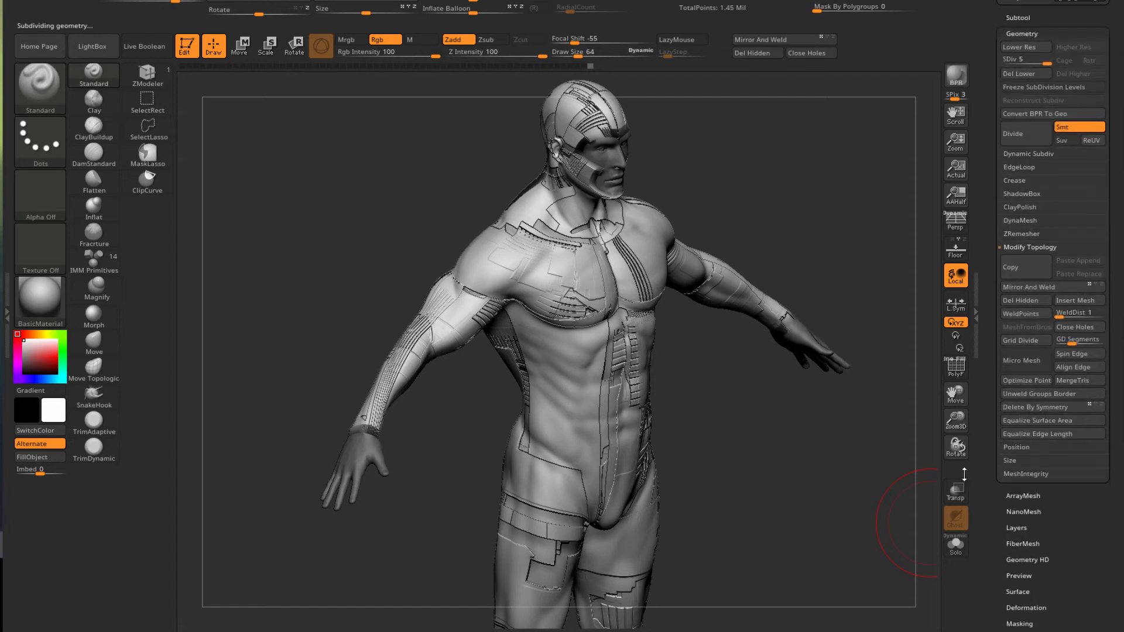
{"action": "left_click", "coordinate": [1019, 592]}
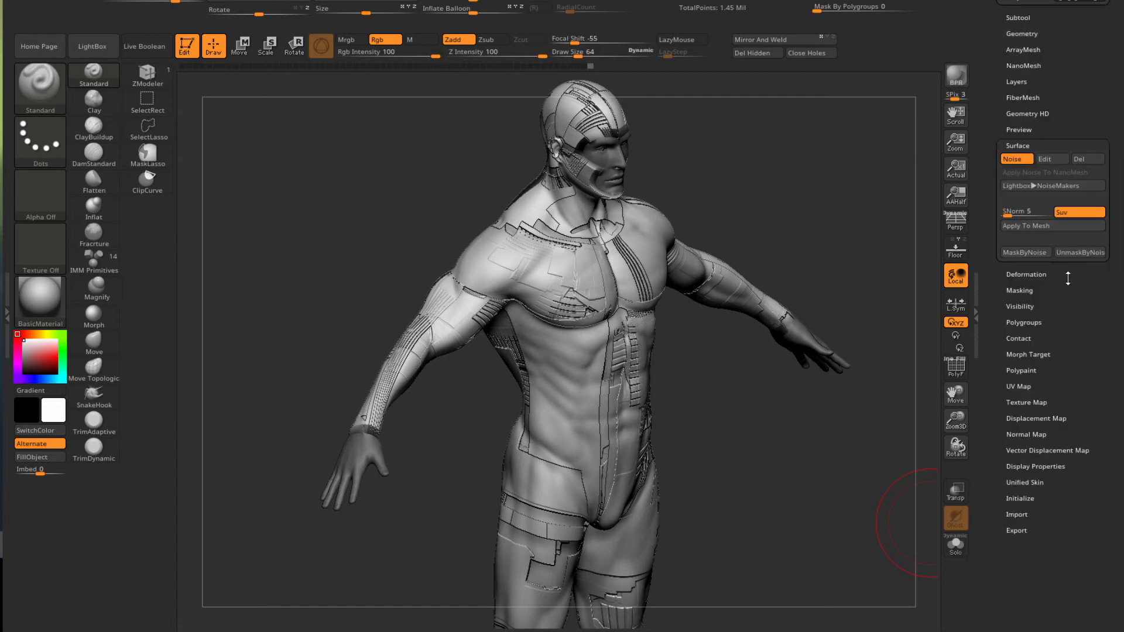
{"action": "left_click", "coordinate": [1045, 158]}
{"action": "left_click", "coordinate": [647, 508]}
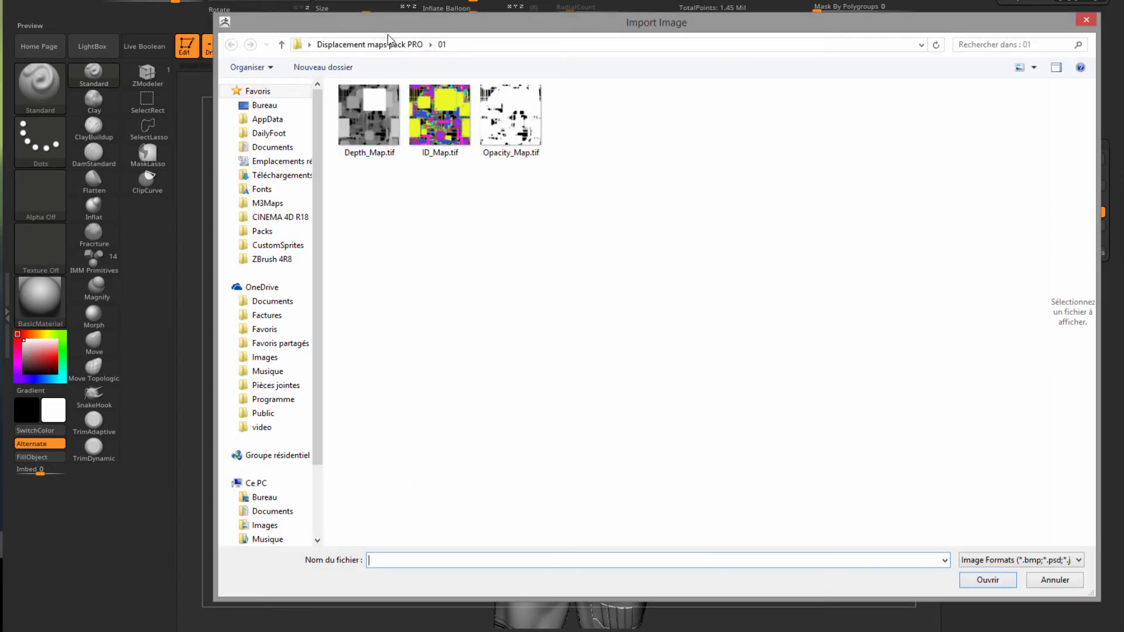
{"action": "left_click", "coordinate": [371, 45]}
{"action": "double_click", "coordinate": [831, 140]}
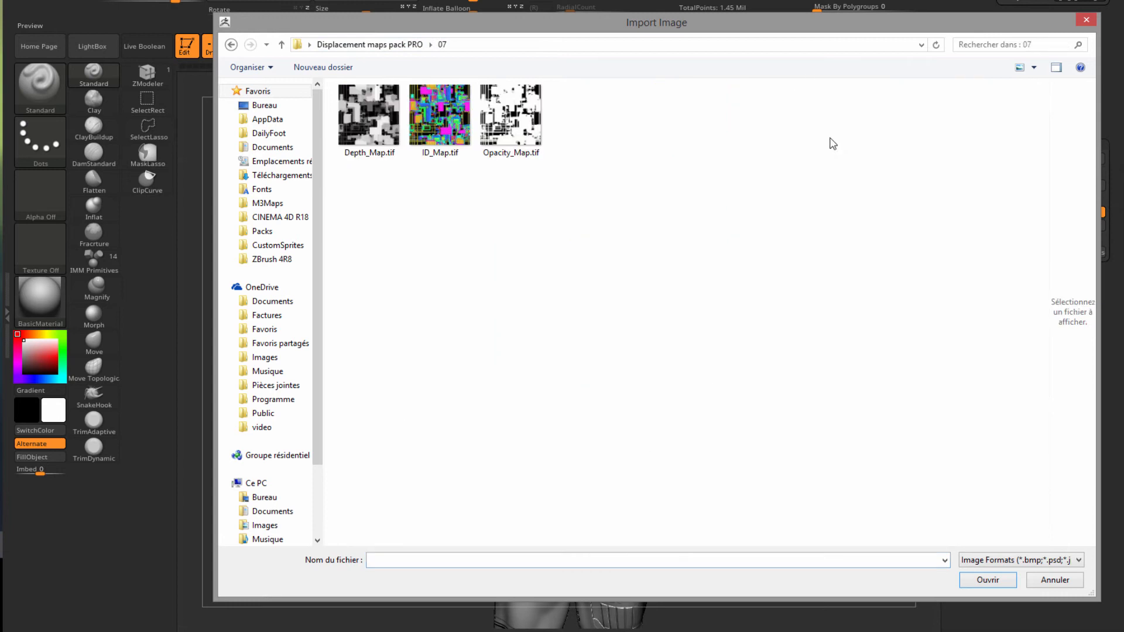
{"action": "left_click", "coordinate": [976, 582]}
{"action": "left_click", "coordinate": [825, 549]}
Render a best-preview (BPR) of the new noise pattern from behind and turn the body to its front
{"action": "left_click_drag", "start_coordinate": [717, 414], "coordinate": [913, 223]}
{"action": "left_click", "coordinate": [956, 75]}
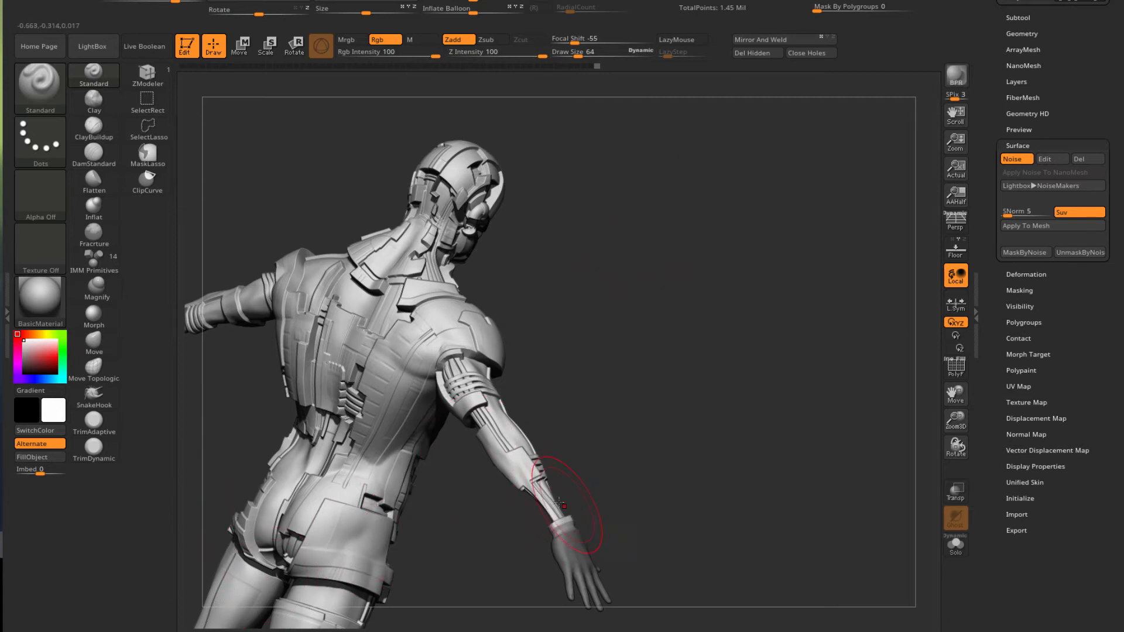
{"action": "left_click_drag", "start_coordinate": [675, 445], "coordinate": [717, 342]}
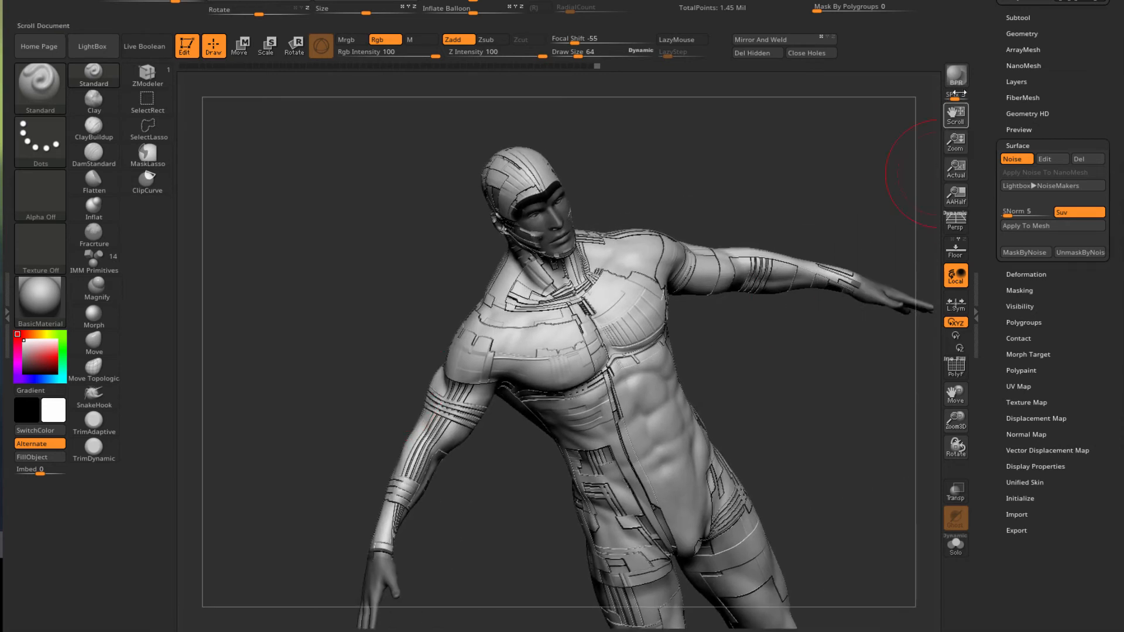
Render a best-preview (BPR) of the displaced body from the front
{"action": "left_click", "coordinate": [956, 75]}
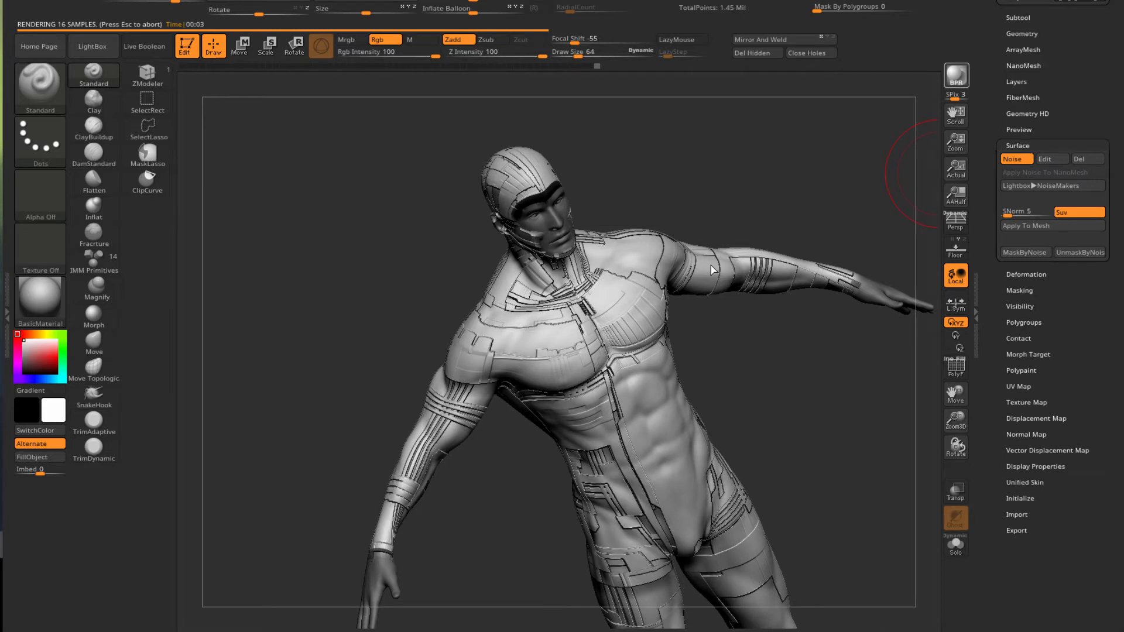
{"action": "key", "text": "Escape"}
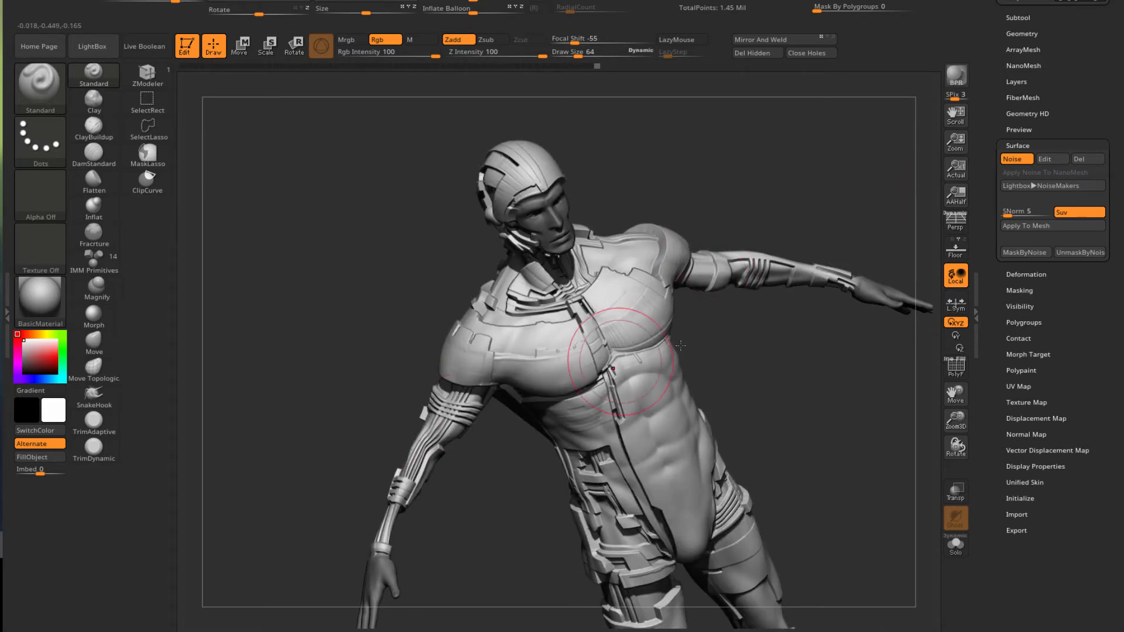
Replace the surface noise alpha with Depth_Map.tif from folder 13 of the displacement maps pack and accept the noise
{"action": "left_click", "coordinate": [1048, 159]}
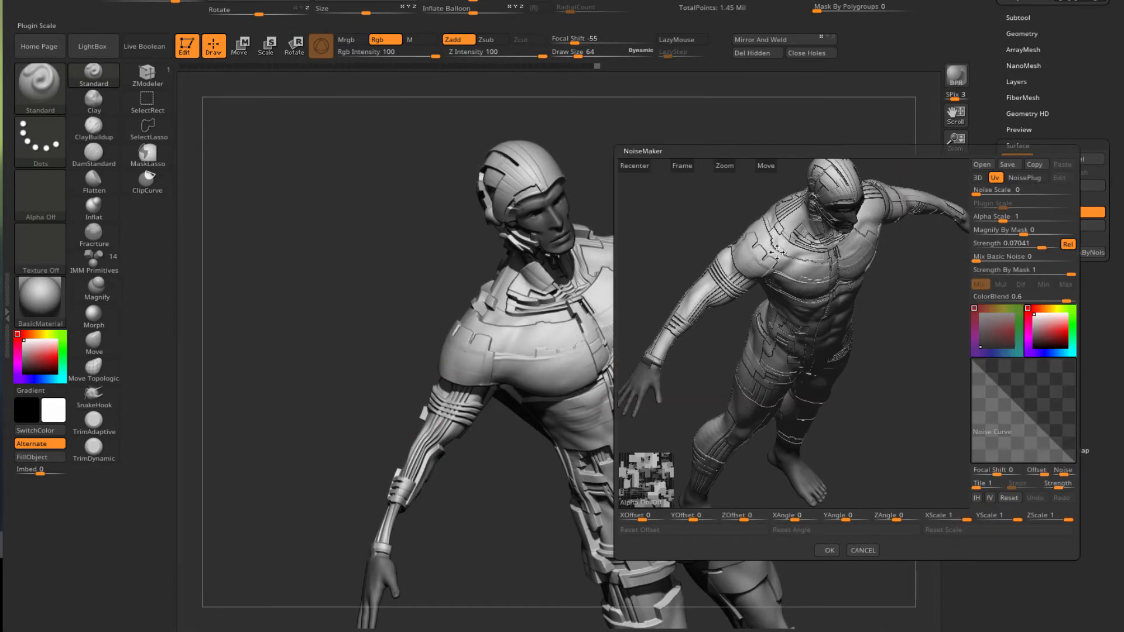
{"action": "left_click", "coordinate": [647, 501]}
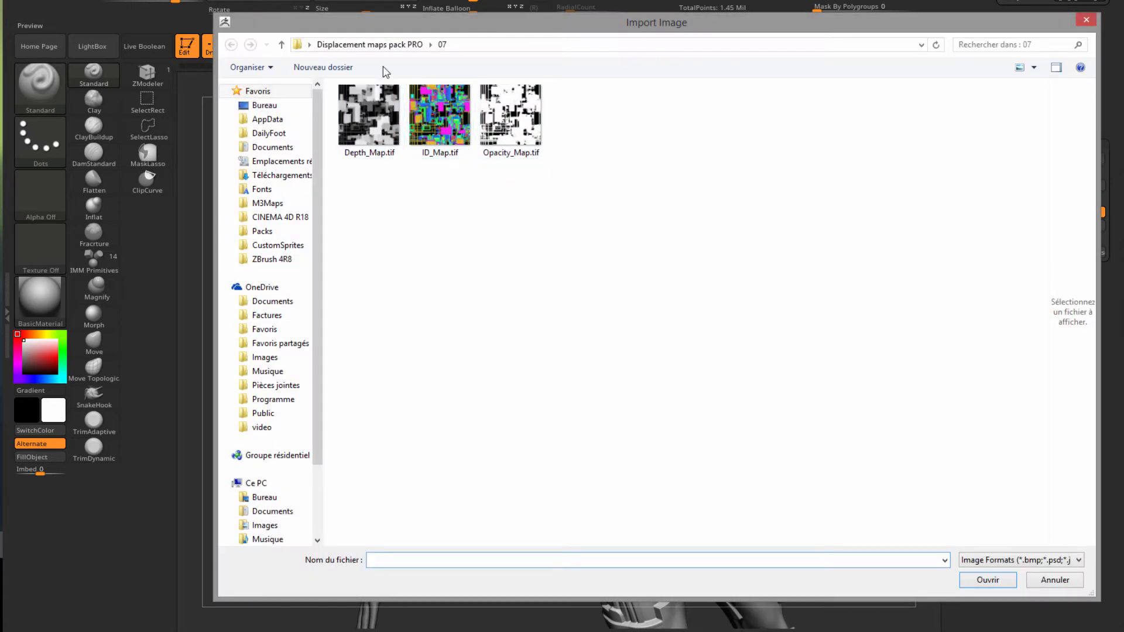
{"action": "left_click", "coordinate": [375, 47]}
{"action": "double_click", "coordinate": [601, 204]}
{"action": "left_click", "coordinate": [370, 118]}
{"action": "left_click", "coordinate": [987, 580]}
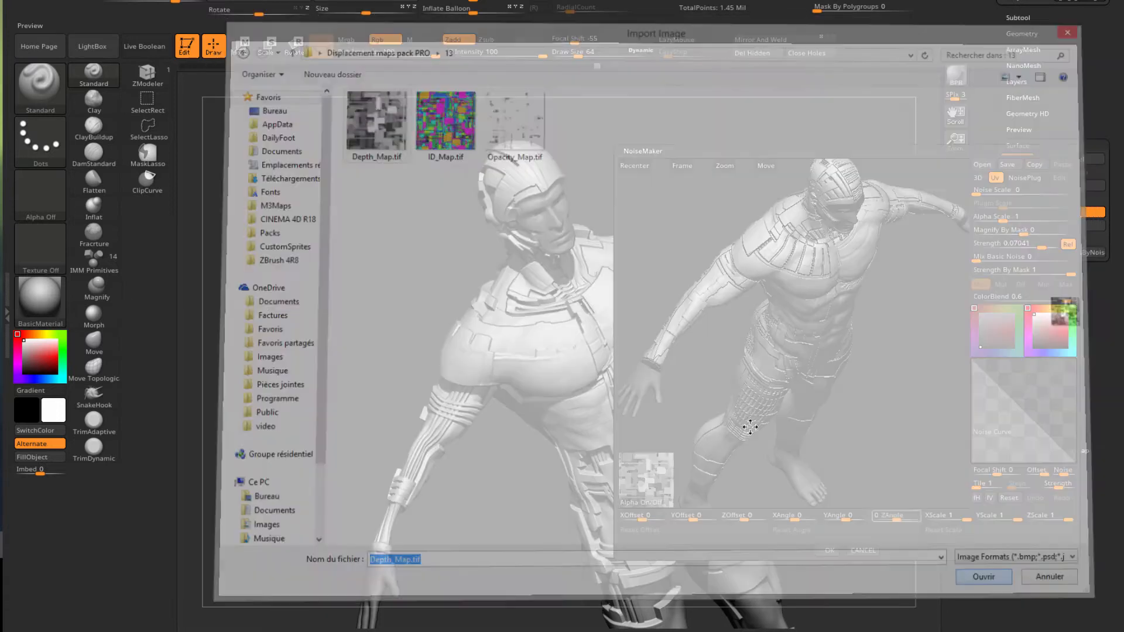
{"action": "left_click", "coordinate": [821, 551]}
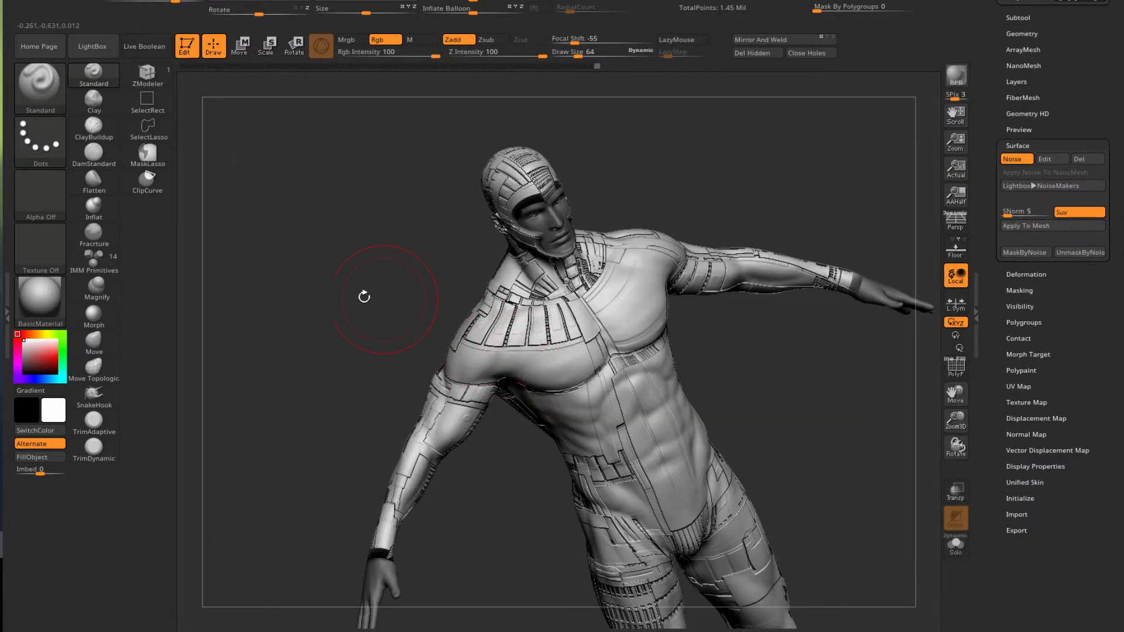
Render best-previews (BPR) of the new panel pattern on the back and on the front of the torso and legs
{"action": "left_click_drag", "start_coordinate": [317, 307], "coordinate": [848, 223]}
{"action": "left_click", "coordinate": [956, 75]}
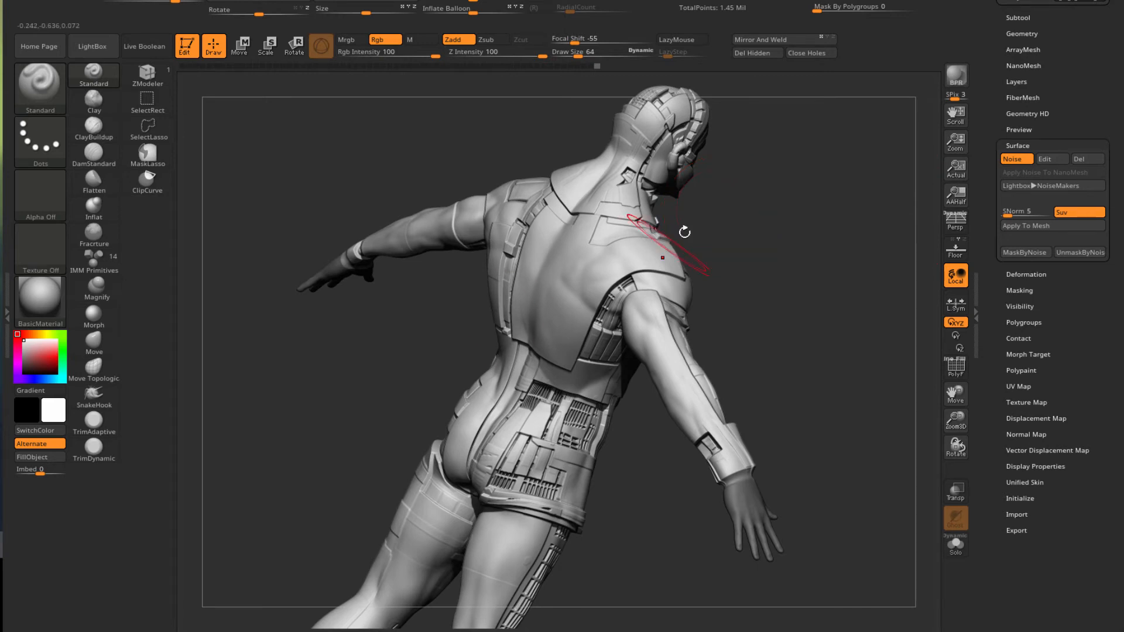
{"action": "mouse_move", "coordinate": [579, 416]}
{"action": "right_mouse_down", "text": "ctrl"}
{"action": "mouse_move", "coordinate": [613, 413]}
{"action": "mouse_move", "coordinate": [608, 371]}
{"action": "right_mouse_up", "text": "ctrl"}
{"action": "left_click_drag", "start_coordinate": [415, 332], "coordinate": [285, 325]}
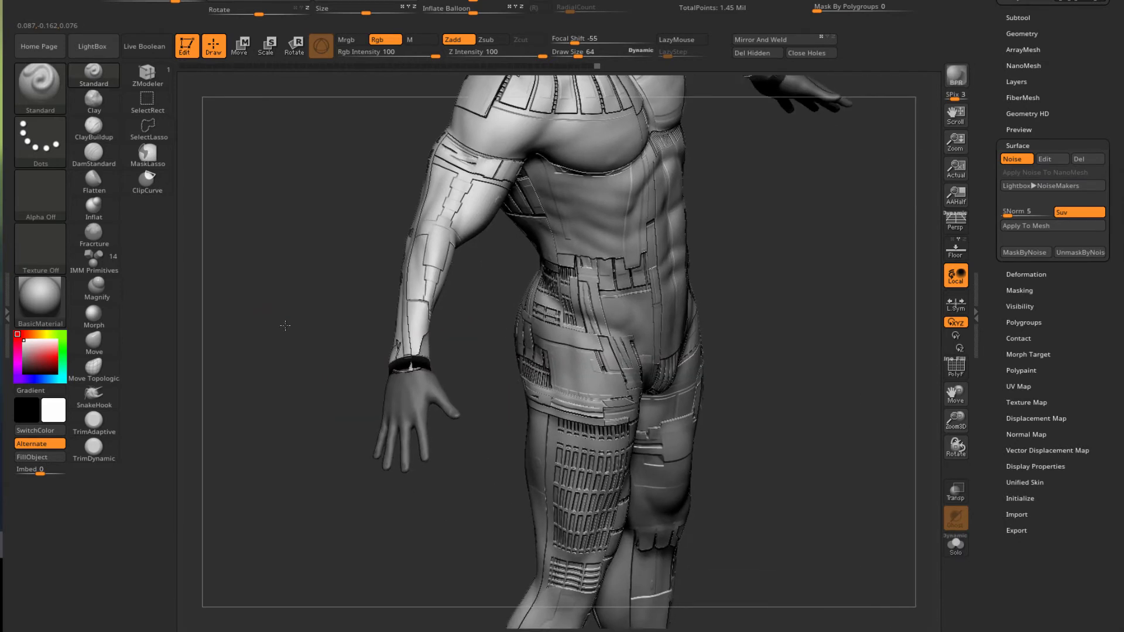
{"action": "left_click", "coordinate": [956, 76]}
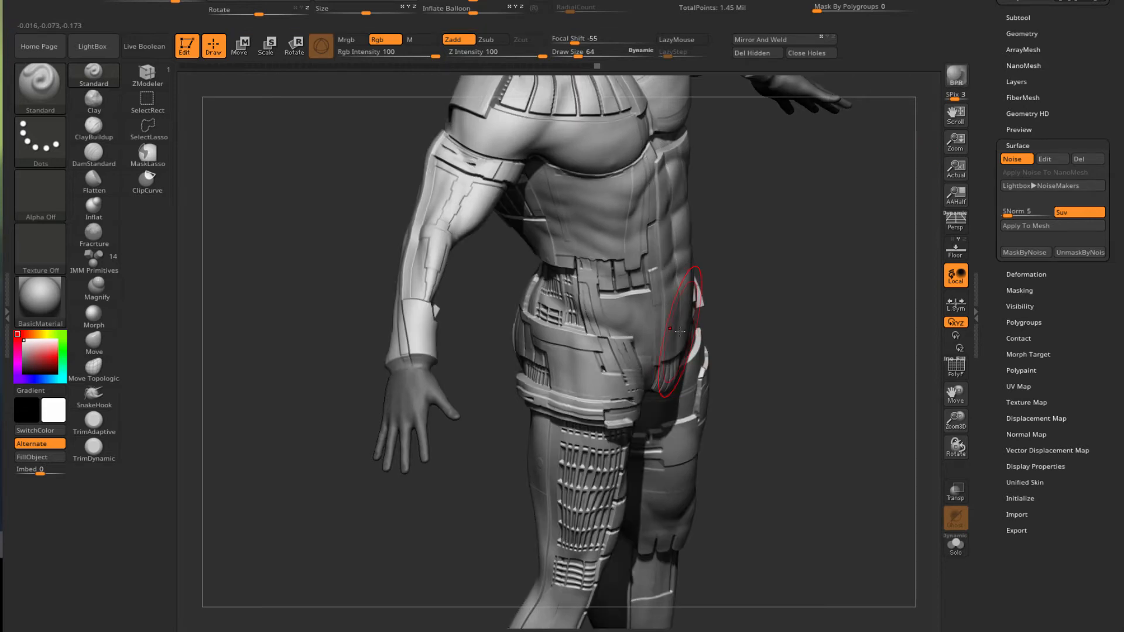
{"action": "mouse_move", "coordinate": [721, 338]}
{"action": "left_mouse_down", "text": "alt"}
{"action": "mouse_move", "coordinate": [749, 304]}
{"action": "mouse_move", "coordinate": [730, 375]}
{"action": "mouse_move", "coordinate": [725, 321]}
{"action": "left_mouse_up", "text": "alt"}
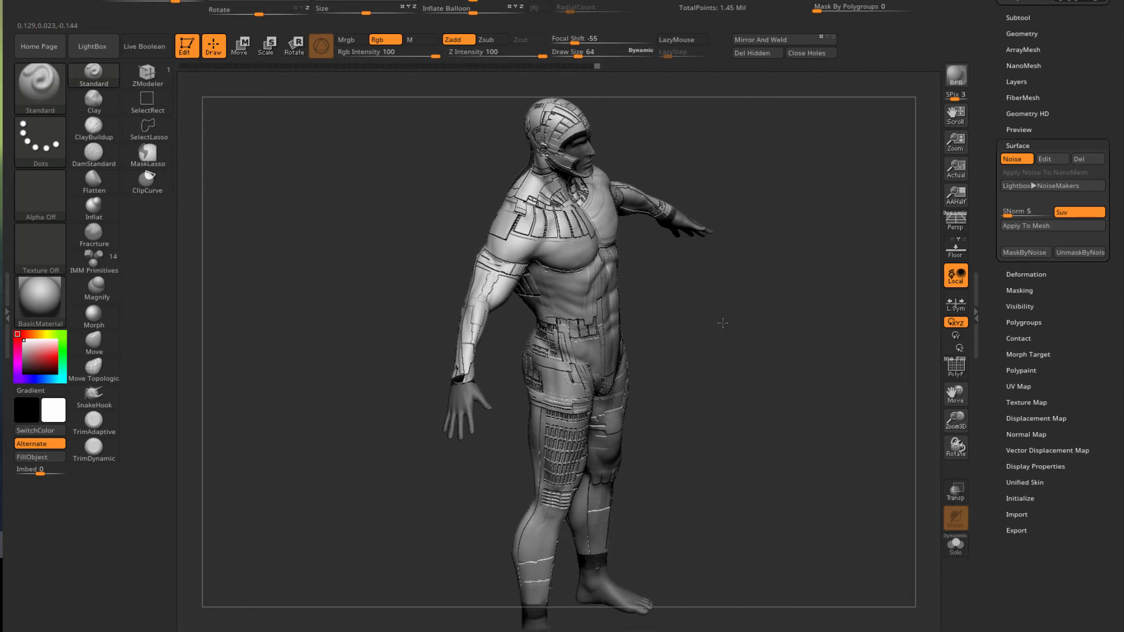
Try a surface noise strength of 0.5 and render a best-preview (BPR) of the exaggerated relief
{"action": "left_click", "coordinate": [1046, 159]}
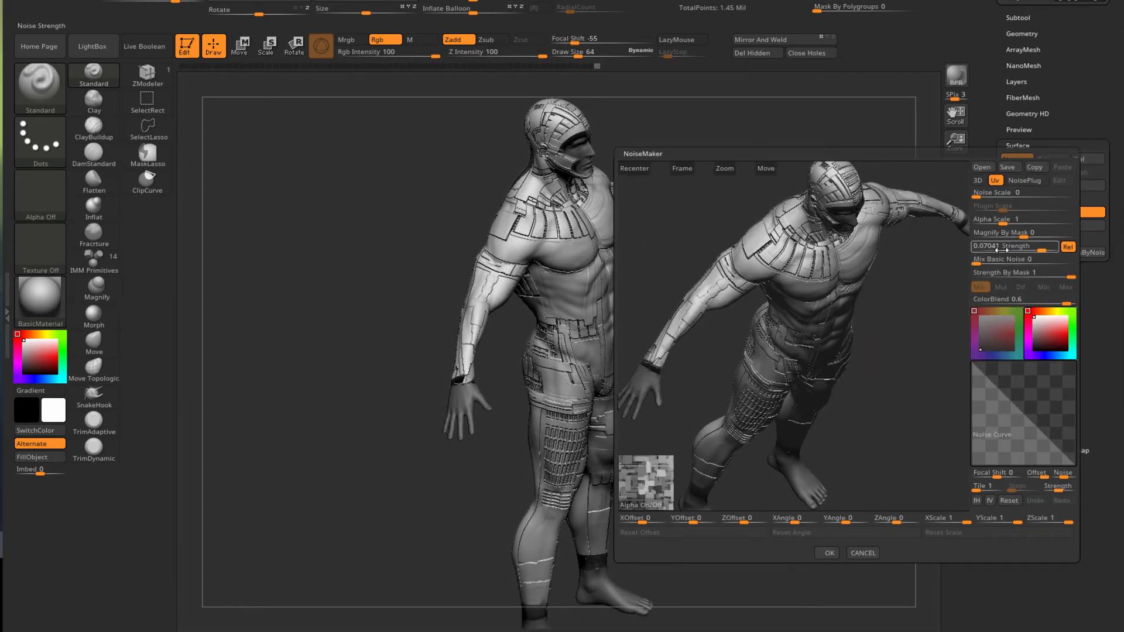
{"action": "left_click_drag", "start_coordinate": [1043, 250], "coordinate": [1054, 250]}
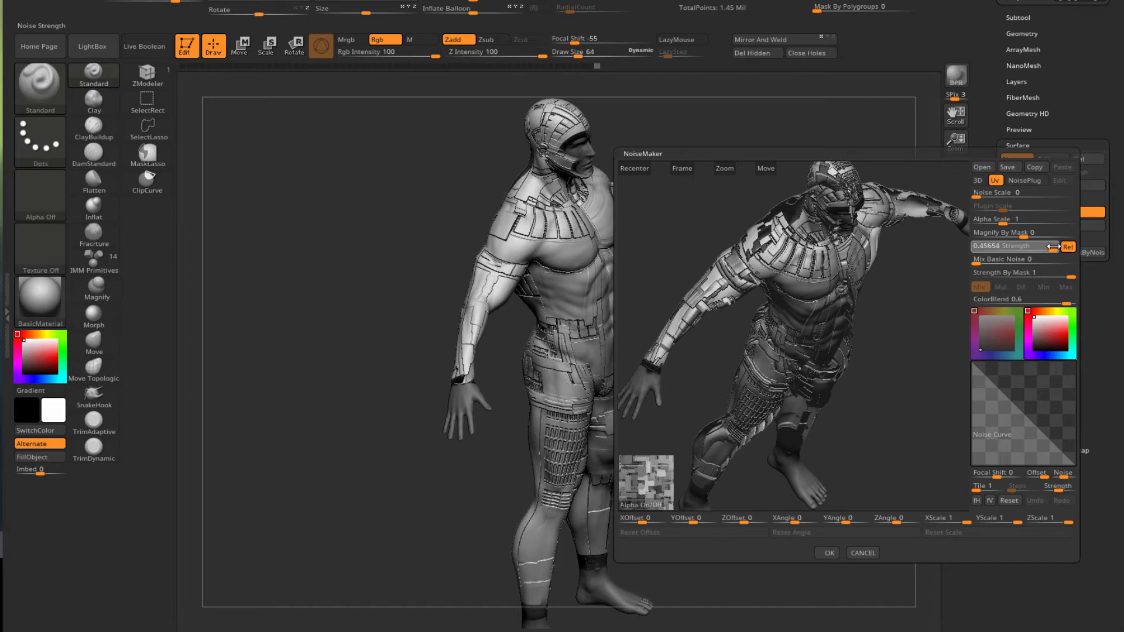
{"action": "left_click", "coordinate": [829, 553]}
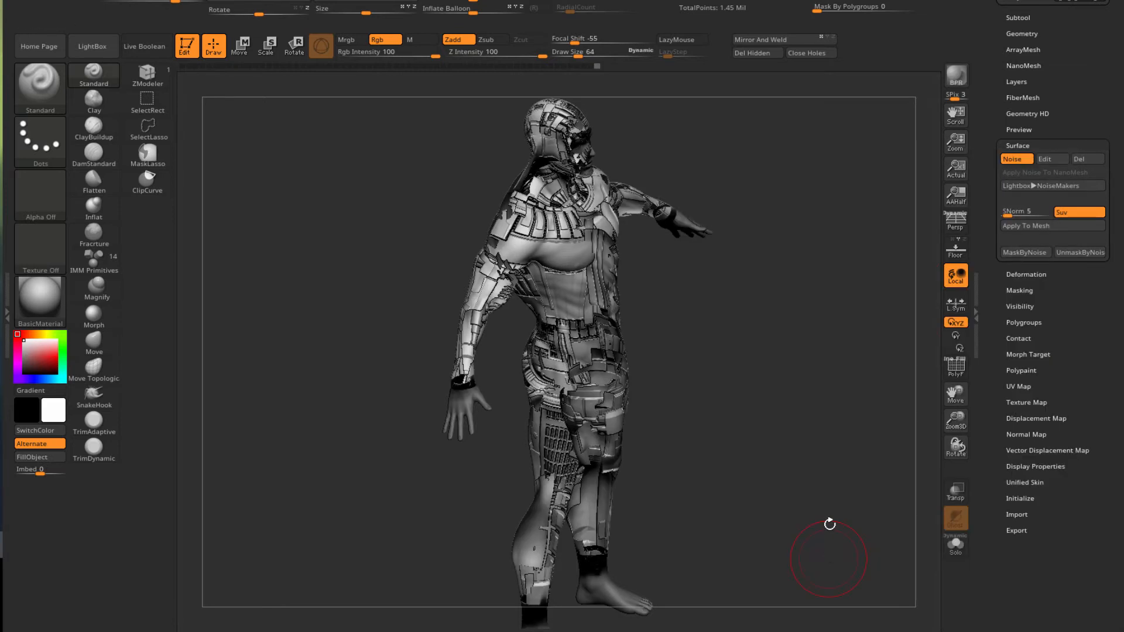
{"action": "left_click", "coordinate": [956, 79]}
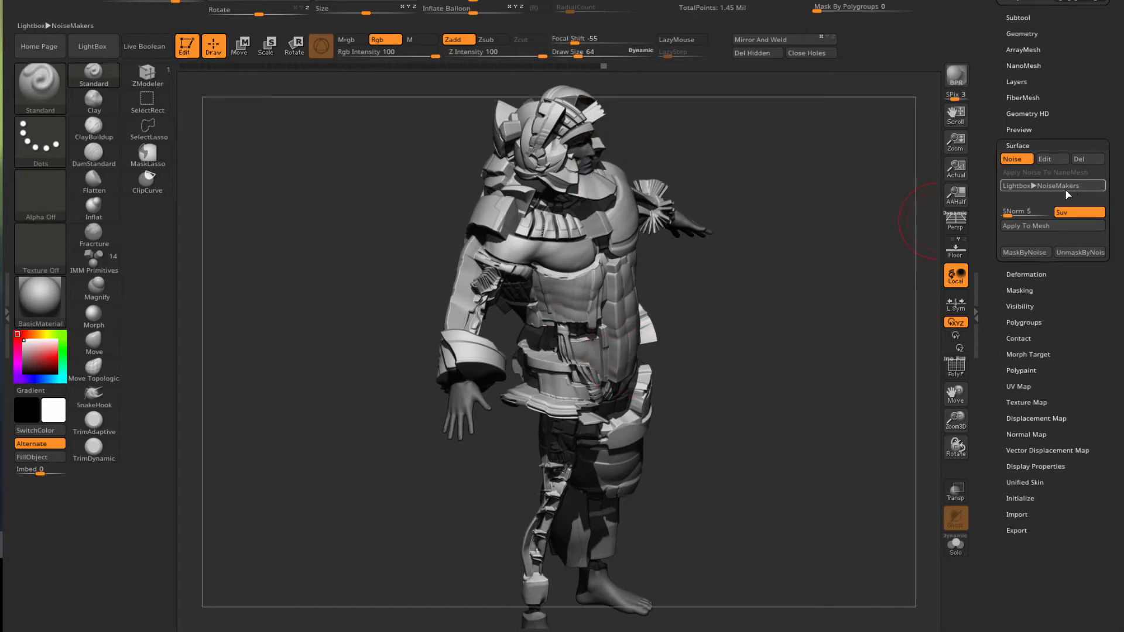
Set the surface noise strength to 0.06151 and accept the noise
{"action": "left_click", "coordinate": [1047, 158]}
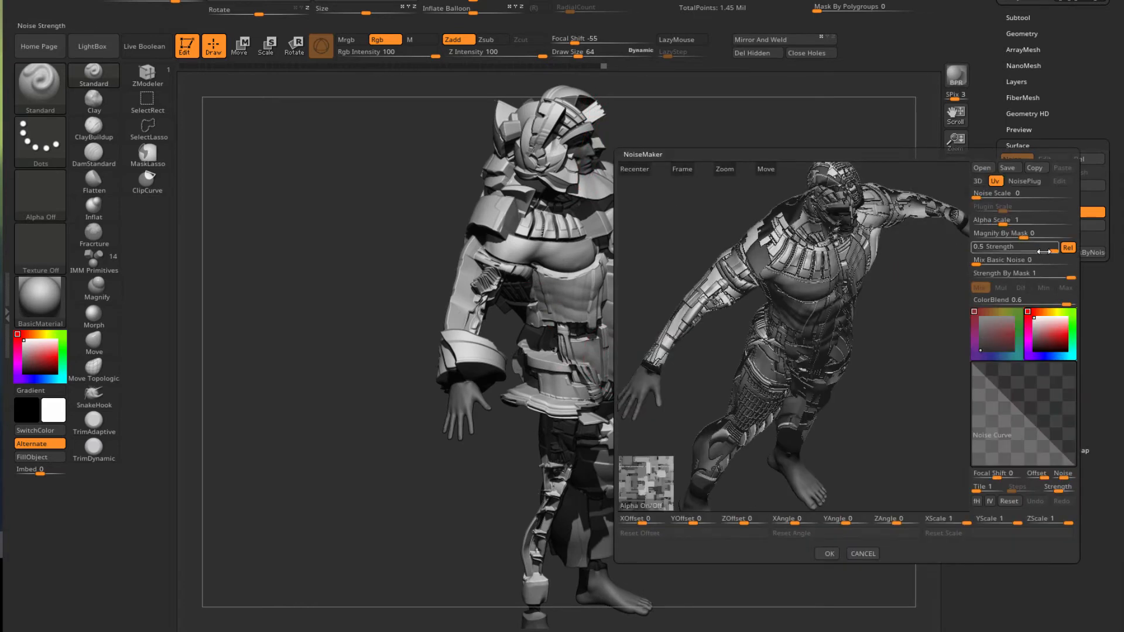
{"action": "left_click_drag", "start_coordinate": [1046, 252], "coordinate": [1040, 251]}
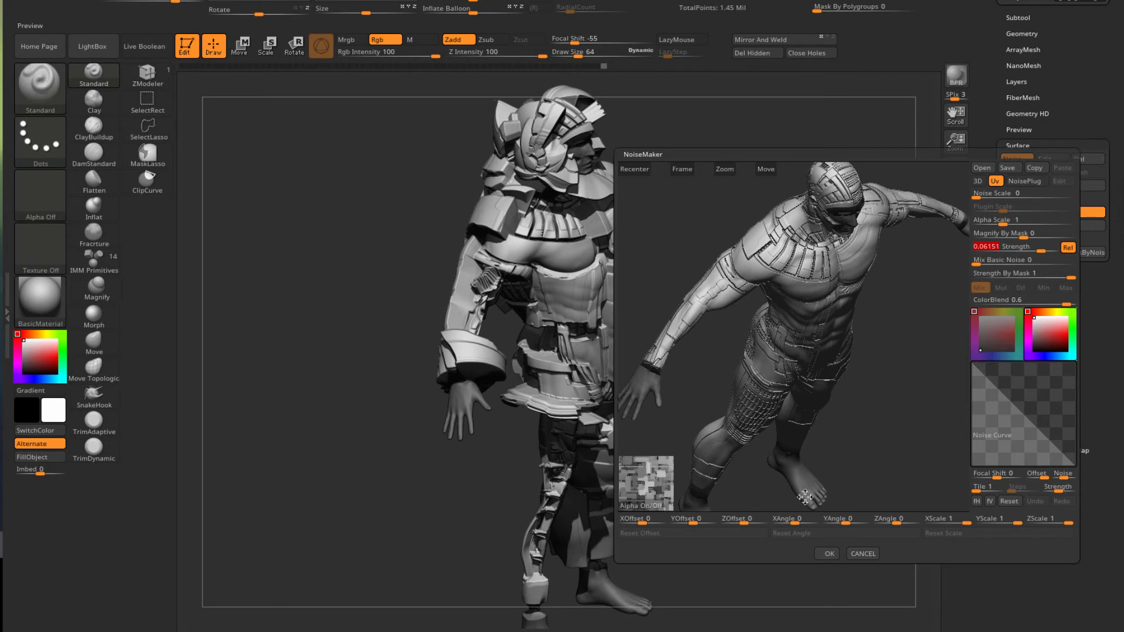
{"action": "left_click", "coordinate": [825, 553]}
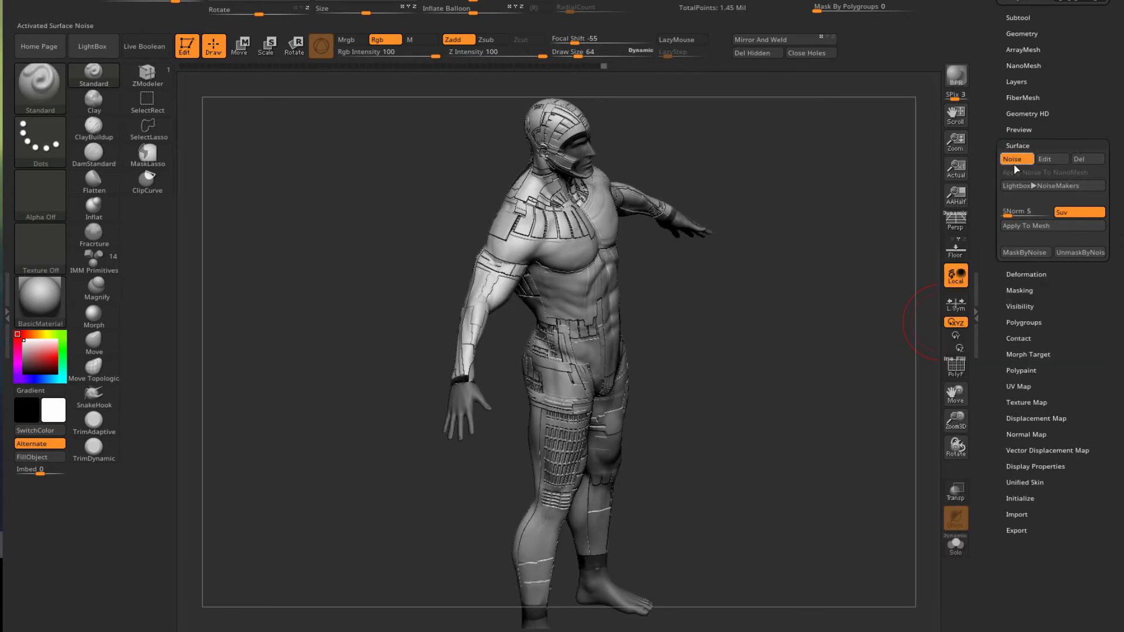
{"action": "left_click", "coordinate": [1041, 160]}
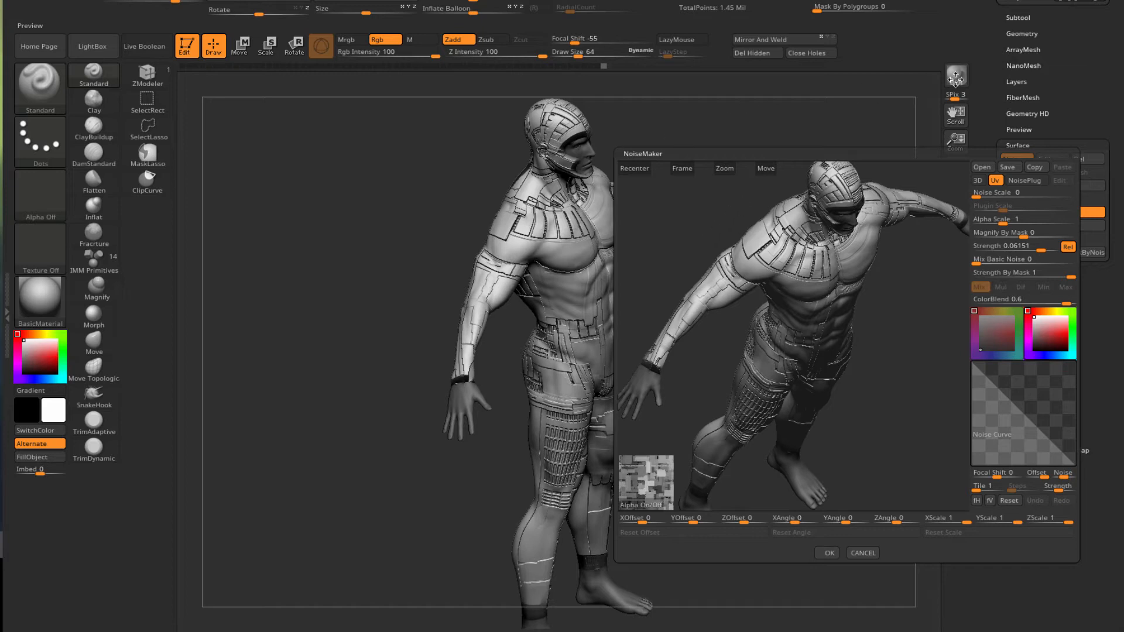
{"action": "left_click", "coordinate": [826, 554]}
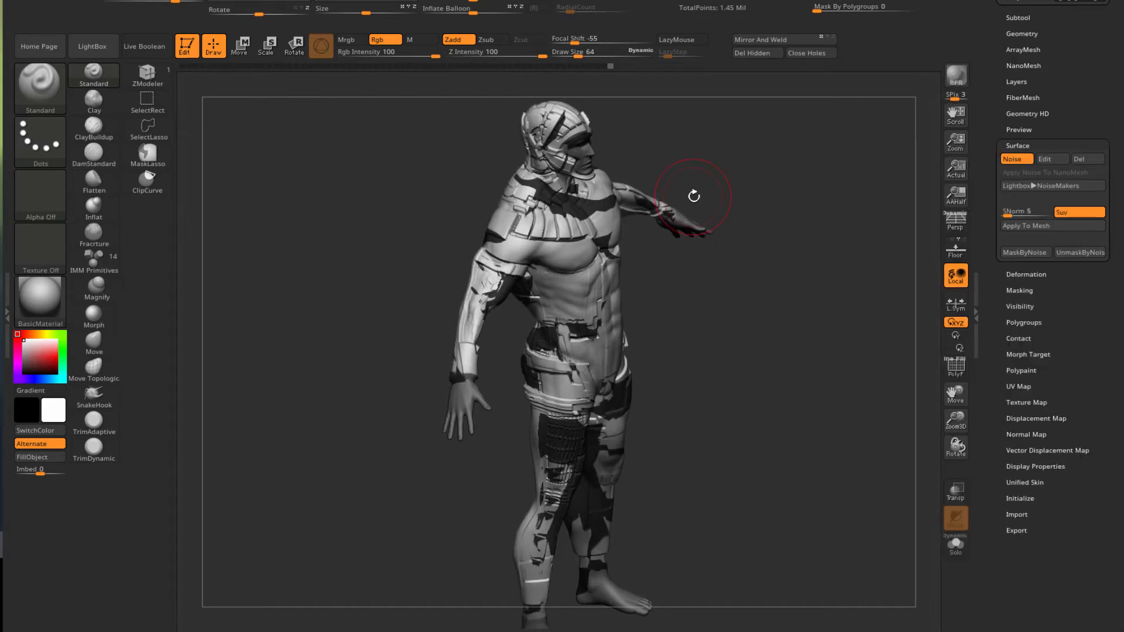
Render a best-preview (BPR) of the back and inspect the panel pattern from the front and side
{"action": "left_click_drag", "start_coordinate": [716, 309], "coordinate": [696, 277]}
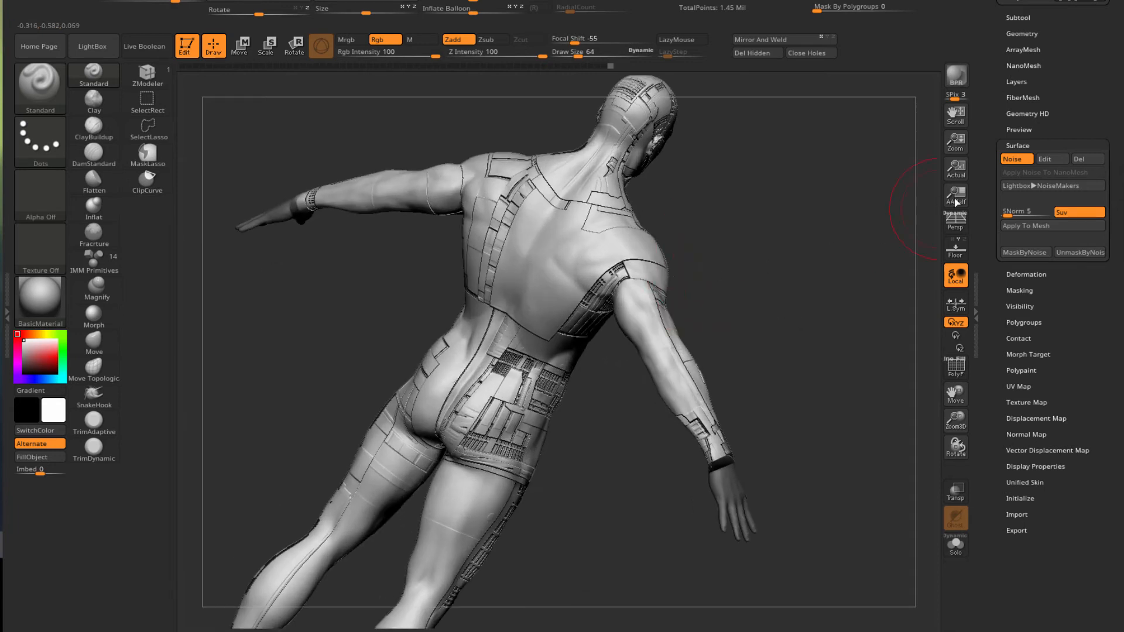
{"action": "left_click", "coordinate": [959, 78]}
{"action": "left_click_drag", "start_coordinate": [620, 527], "coordinate": [526, 503]}
{"action": "left_click_drag", "start_coordinate": [567, 446], "coordinate": [413, 307], "text": "alt"}
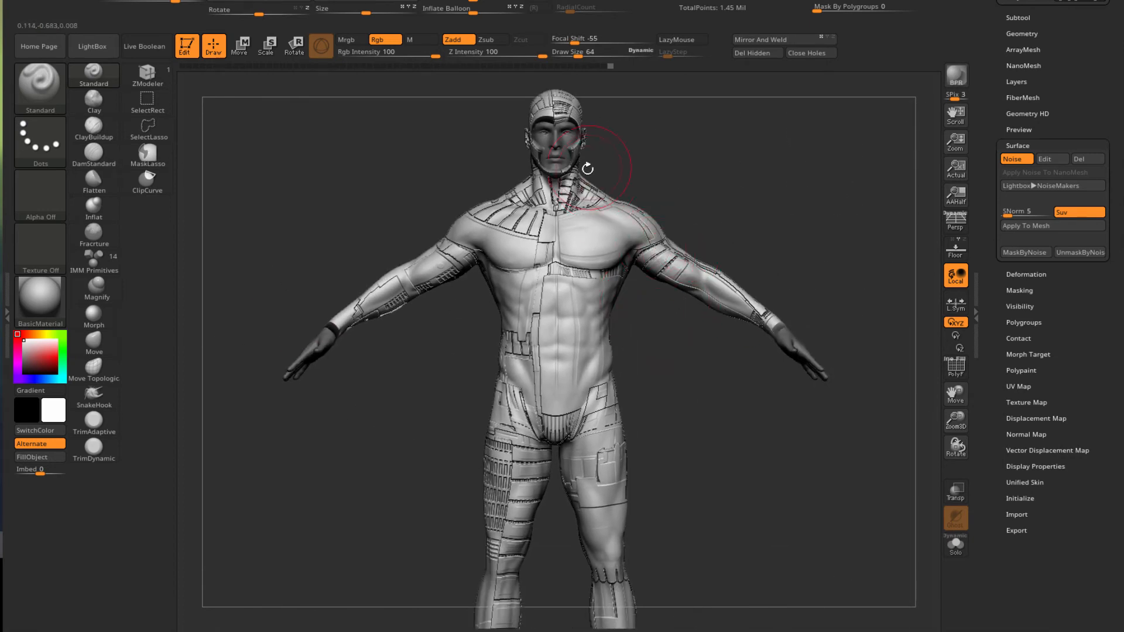
{"action": "left_click_drag", "start_coordinate": [702, 436], "coordinate": [727, 452]}
{"action": "left_click_drag", "start_coordinate": [346, 432], "coordinate": [729, 322]}
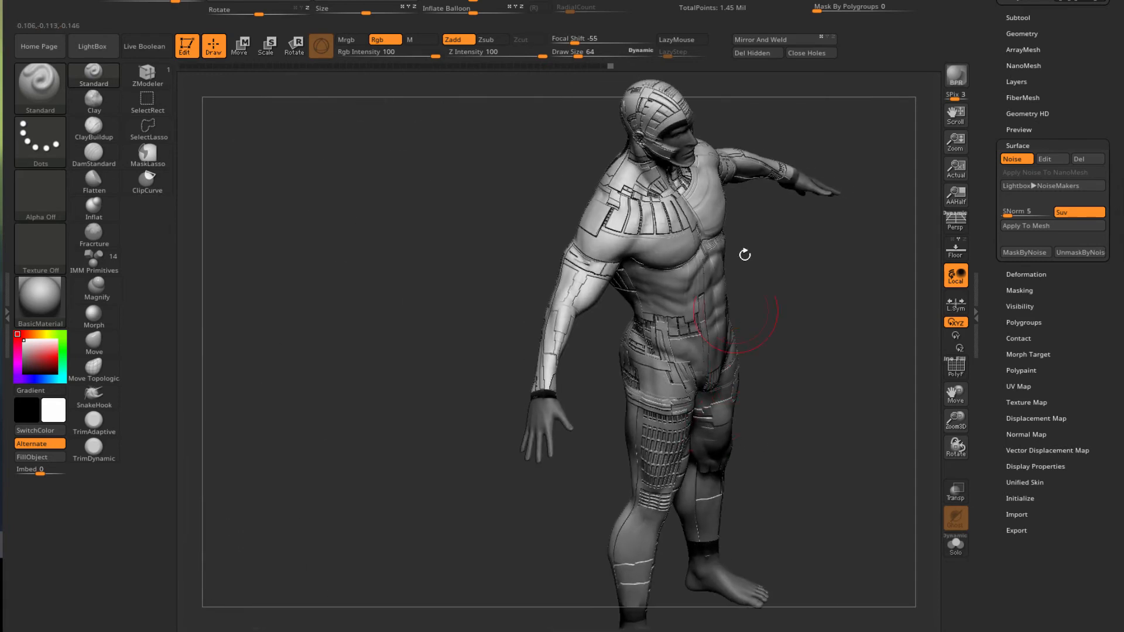
Flip the model's UV coordinates horizontally, comparing both orientations from behind, and flip them vertically as well
{"action": "left_click", "coordinate": [1020, 385]}
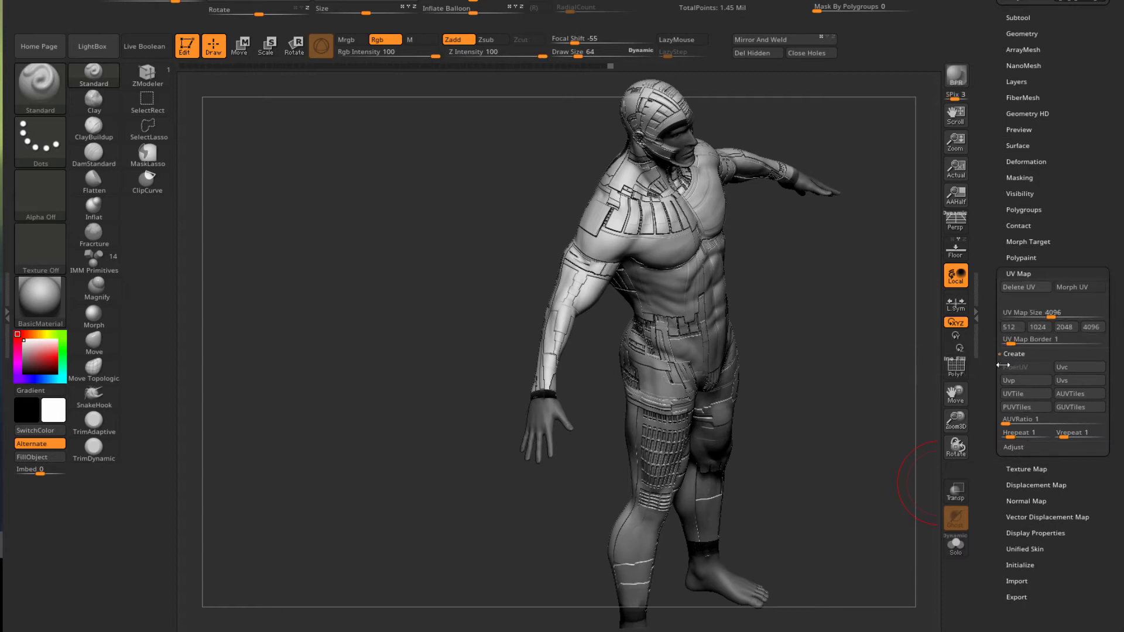
{"action": "left_click", "coordinate": [1013, 447]}
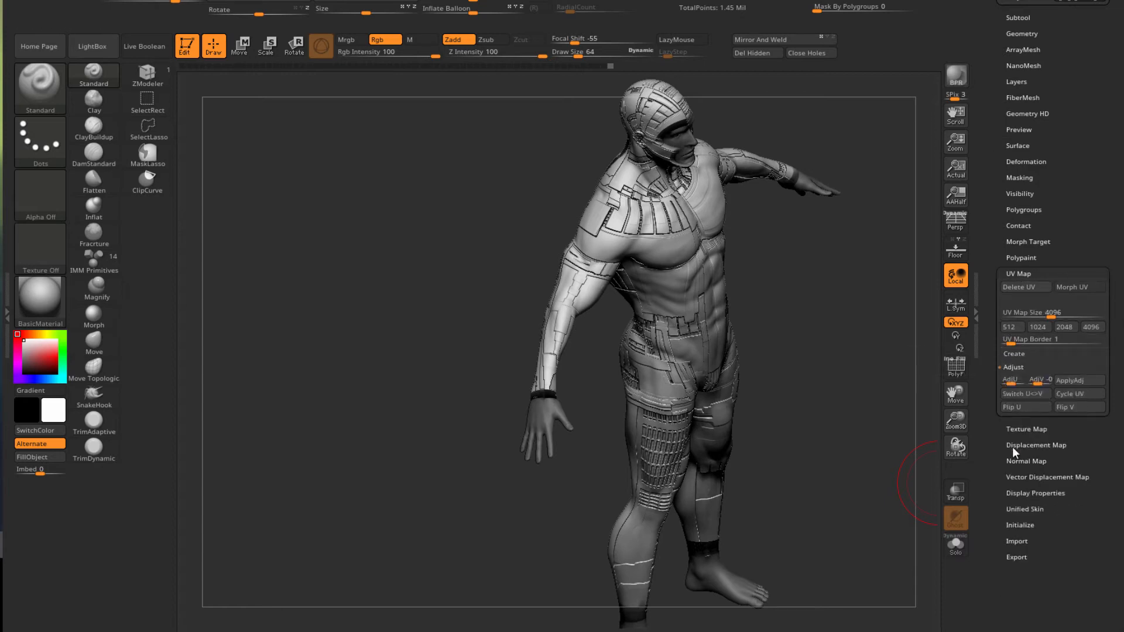
{"action": "left_click", "coordinate": [1013, 407]}
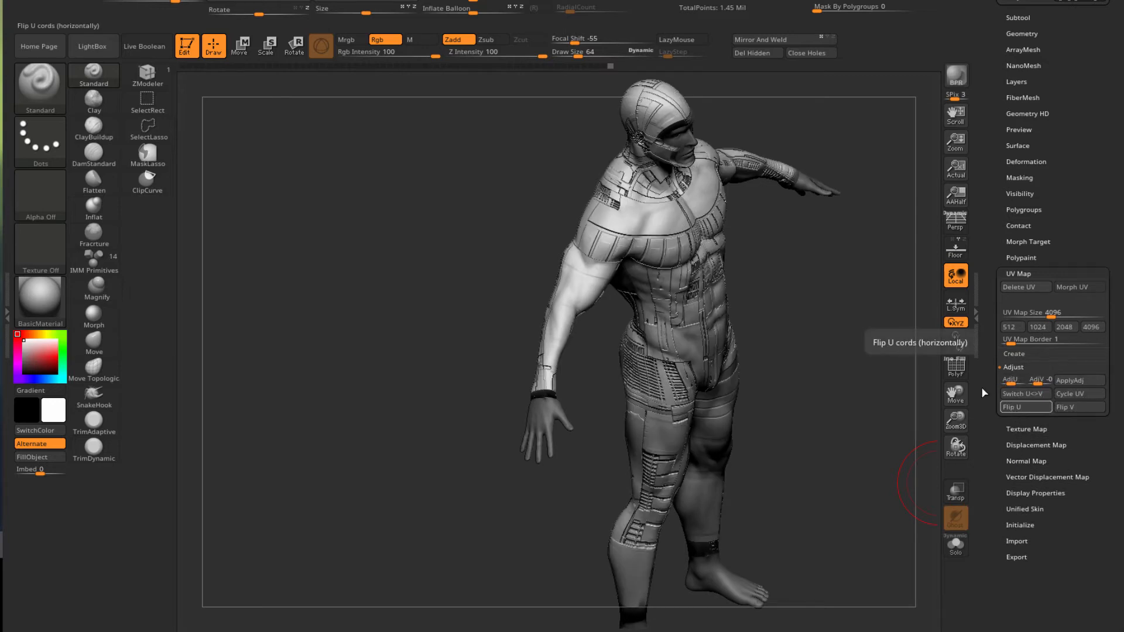
{"action": "left_click_drag", "start_coordinate": [761, 362], "coordinate": [917, 409]}
{"action": "left_click", "coordinate": [1026, 408]}
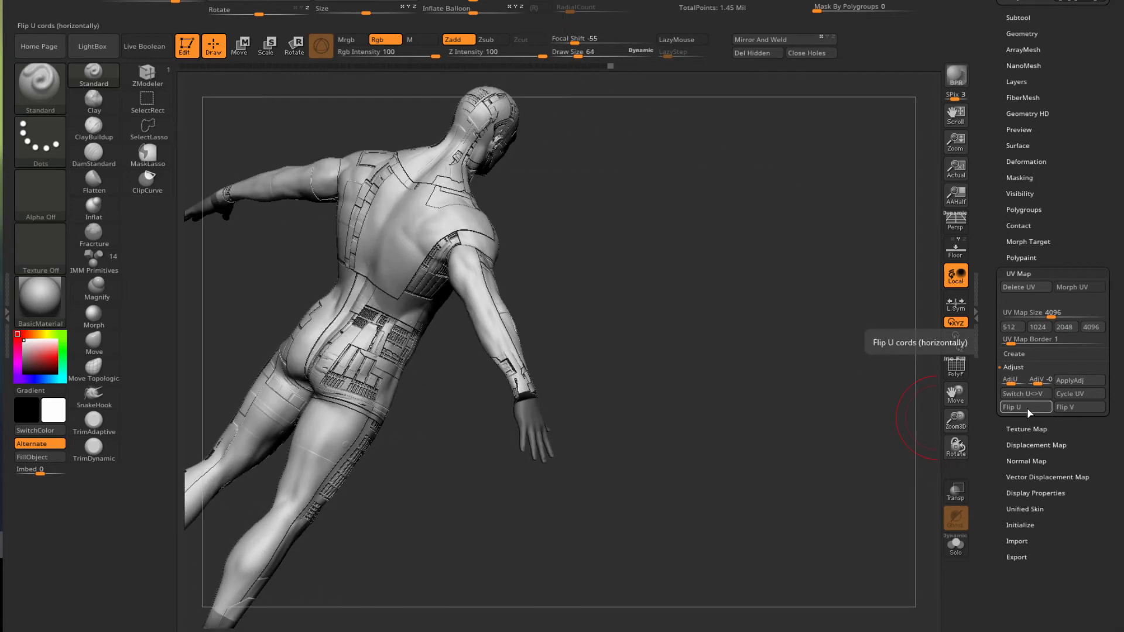
{"action": "left_click", "coordinate": [1027, 408]}
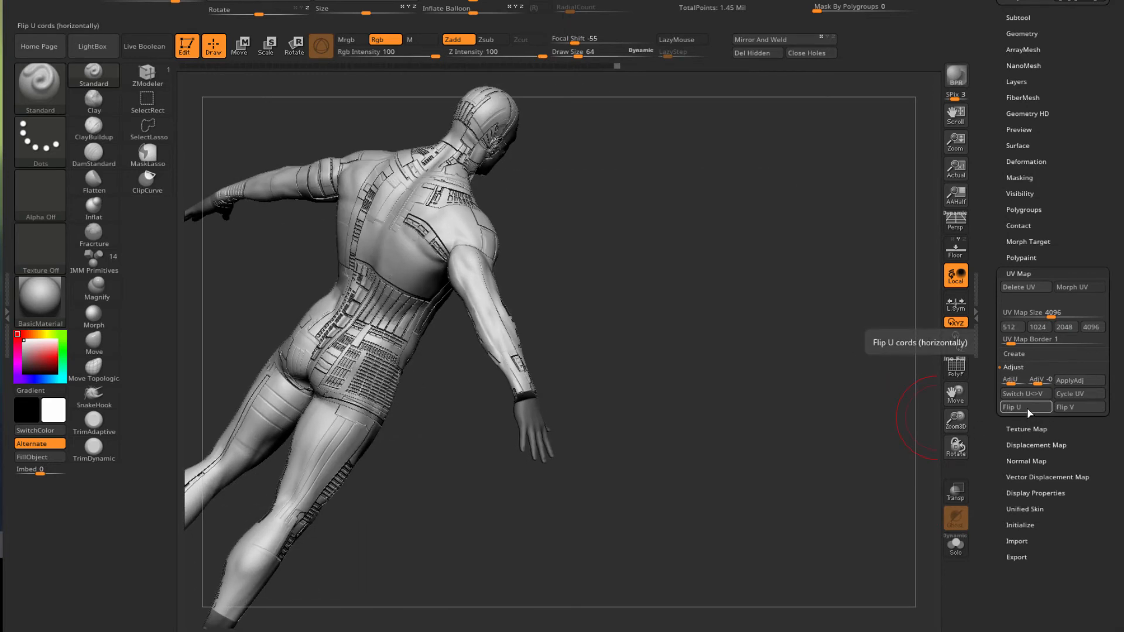
{"action": "left_click", "coordinate": [1064, 412]}
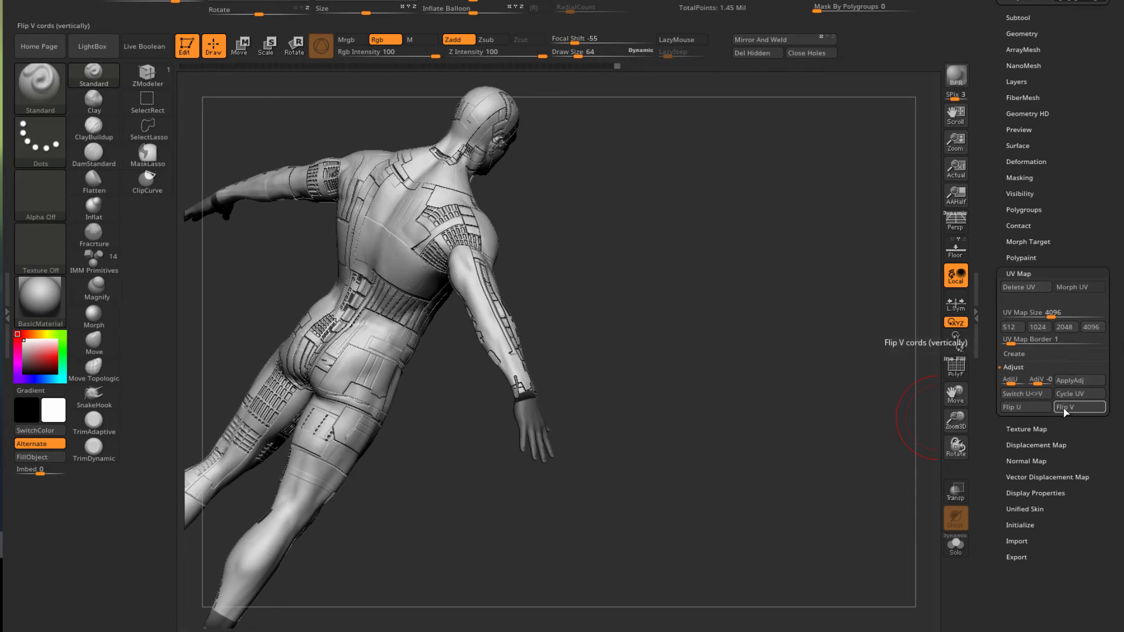
Import ID_Map.tif as the model's texture map and inspect the coloured panels on the chest, arm and legs
{"action": "left_click_drag", "start_coordinate": [703, 385], "coordinate": [295, 344]}
{"action": "scroll", "coordinate": [1112, 433], "scroll_direction": "down", "scroll_amount": 5}
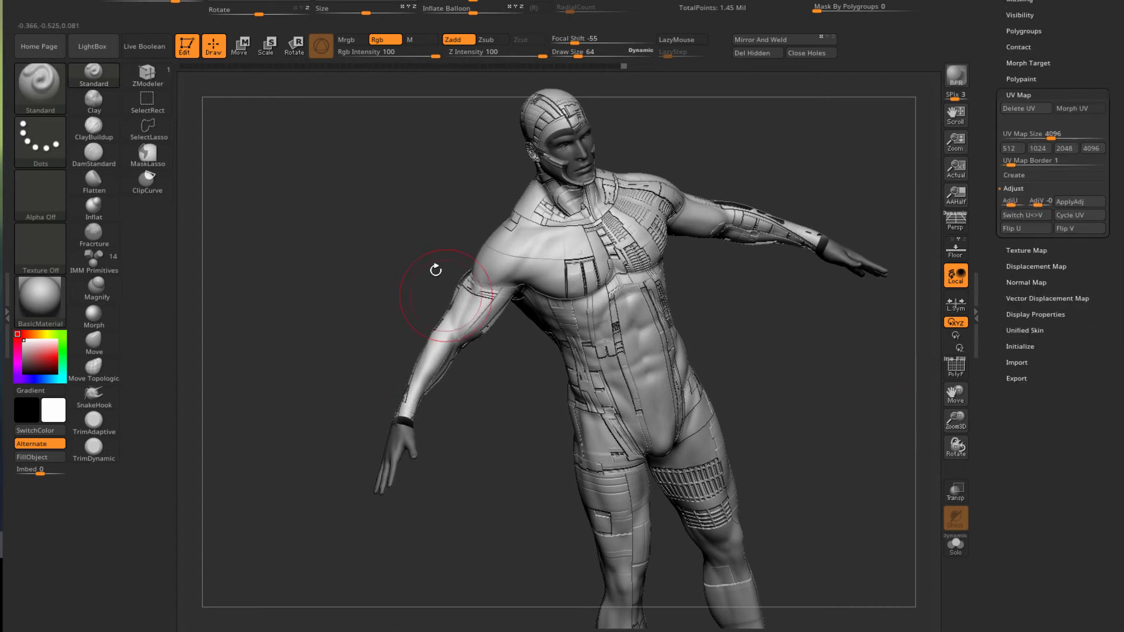
{"action": "left_click_drag", "start_coordinate": [388, 243], "coordinate": [338, 231]}
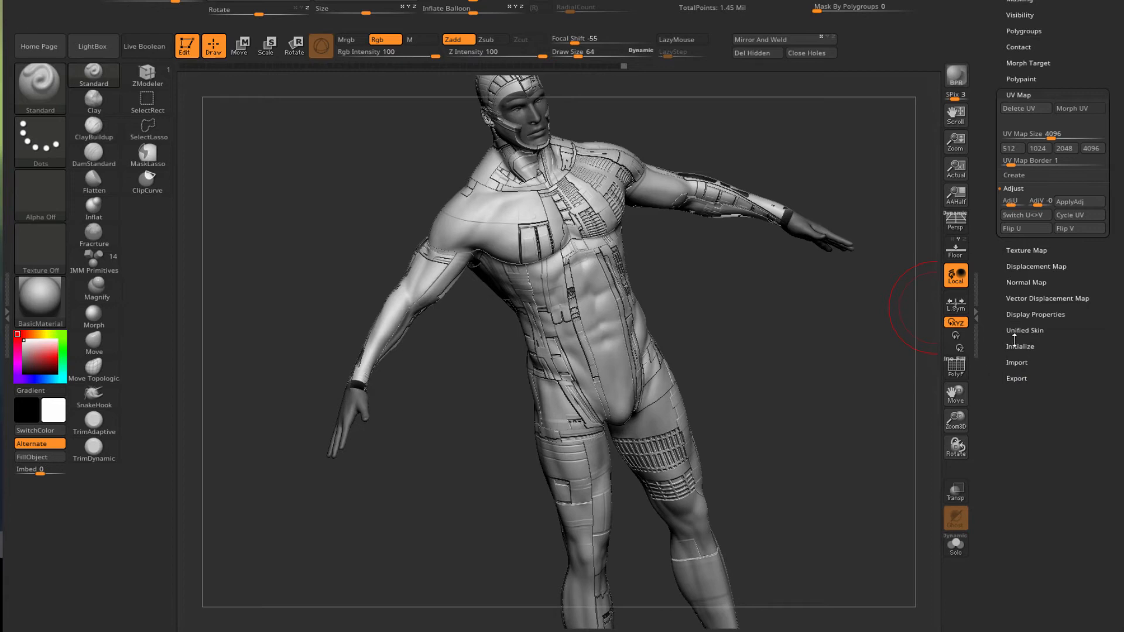
{"action": "left_click", "coordinate": [1015, 250]}
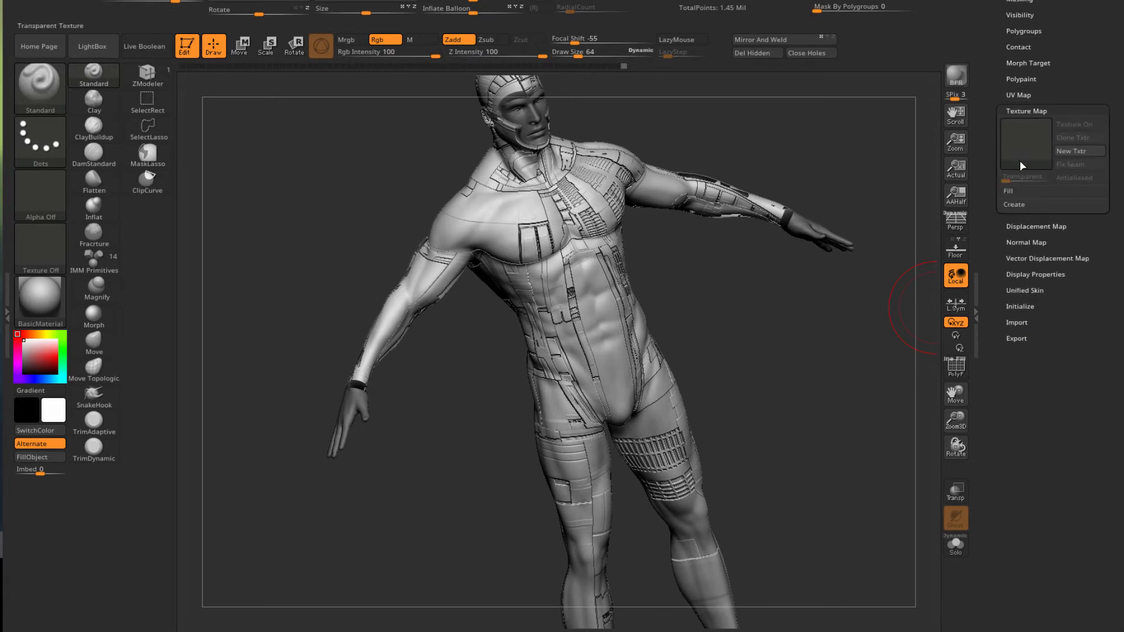
{"action": "left_click", "coordinate": [1021, 151]}
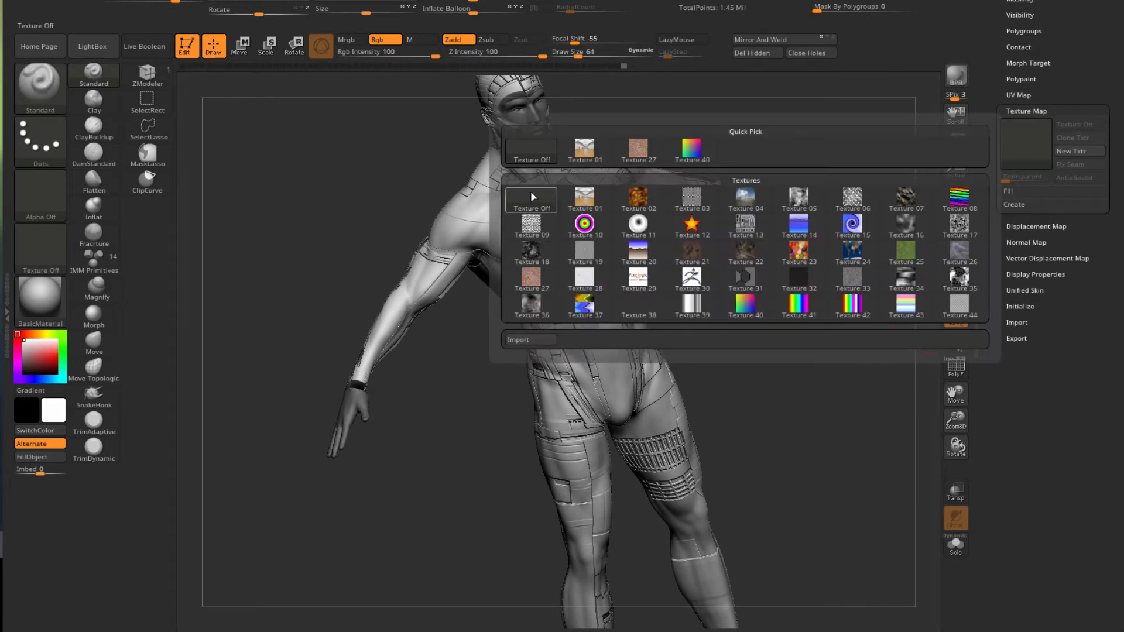
{"action": "left_click", "coordinate": [515, 340]}
{"action": "left_click", "coordinate": [434, 117]}
{"action": "left_click", "coordinate": [987, 580]}
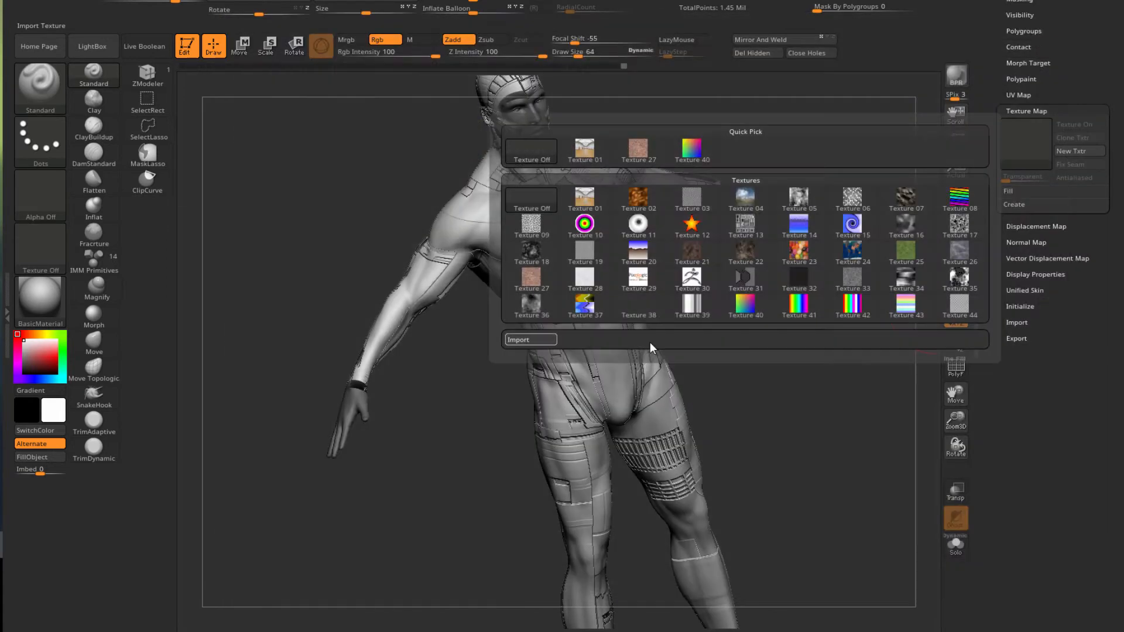
{"action": "mouse_move", "coordinate": [334, 227]}
{"action": "left_mouse_down"}
{"action": "mouse_move", "coordinate": [329, 198]}
{"action": "mouse_move", "coordinate": [405, 278]}
{"action": "mouse_move", "coordinate": [469, 227]}
{"action": "mouse_move", "coordinate": [515, 211]}
{"action": "left_mouse_up"}
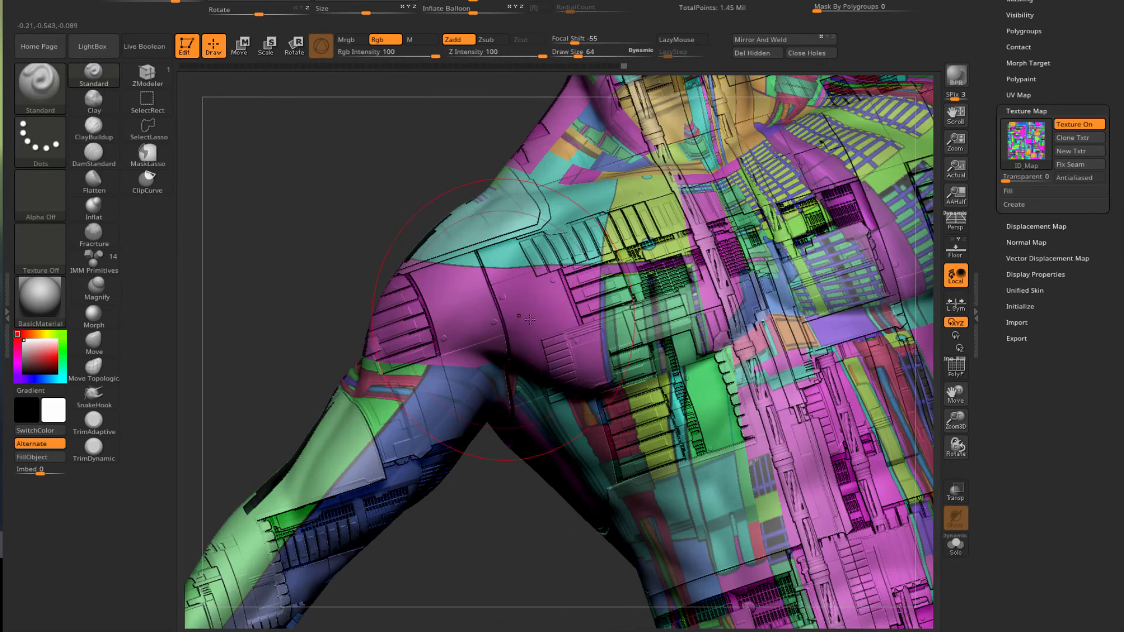
{"action": "mouse_move", "coordinate": [349, 269]}
{"action": "left_mouse_down", "text": "alt"}
{"action": "mouse_move", "coordinate": [297, 257]}
{"action": "mouse_move", "coordinate": [296, 221]}
{"action": "mouse_move", "coordinate": [299, 316]}
{"action": "mouse_move", "coordinate": [303, 294]}
{"action": "mouse_move", "coordinate": [308, 311]}
{"action": "mouse_move", "coordinate": [276, 233]}
{"action": "mouse_move", "coordinate": [274, 249]}
{"action": "mouse_move", "coordinate": [366, 281]}
{"action": "left_mouse_up", "text": "alt"}
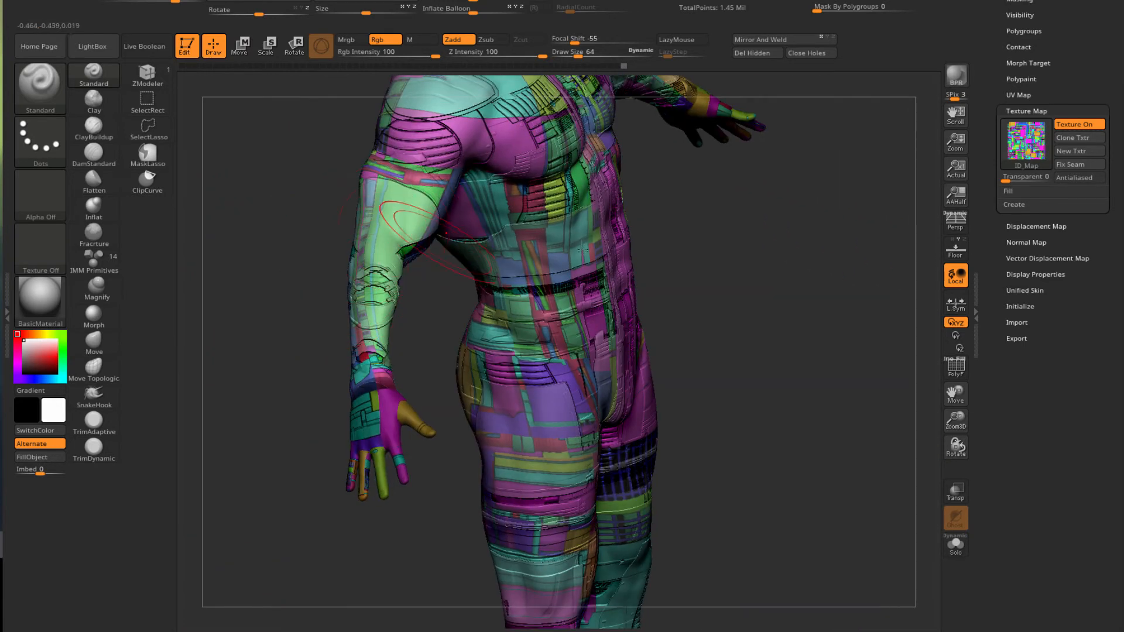
{"action": "left_click", "coordinate": [1022, 146]}
{"action": "left_click", "coordinate": [529, 340]}
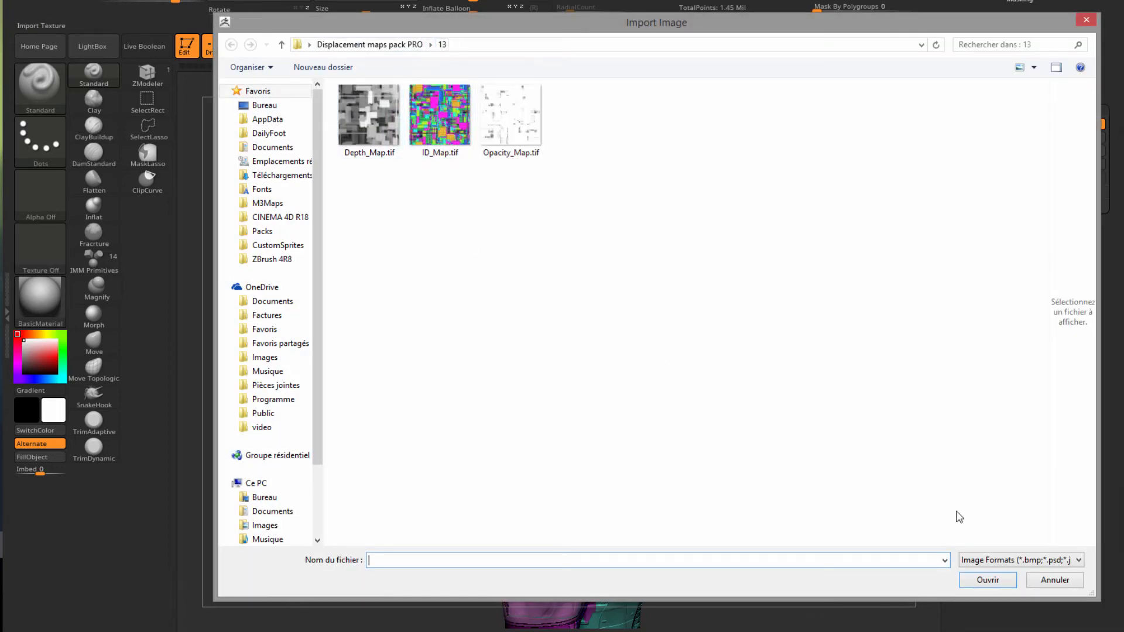
{"action": "left_click", "coordinate": [1058, 586]}
Flip the textured model's UV coordinates horizontally and render a best-preview (BPR) of the upper body from a front three-quarter view
{"action": "left_click_drag", "start_coordinate": [792, 242], "coordinate": [583, 441]}
{"action": "left_click_drag", "start_coordinate": [577, 444], "coordinate": [455, 436]}
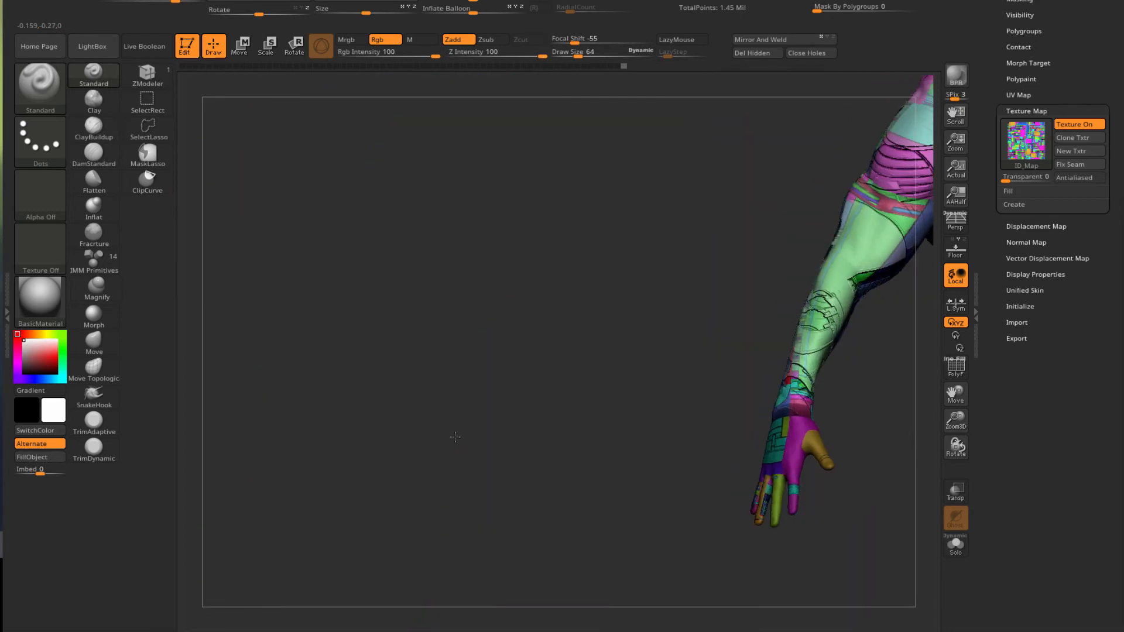
{"action": "left_click_drag", "start_coordinate": [549, 331], "coordinate": [181, 367], "text": "alt"}
{"action": "left_click_drag", "start_coordinate": [408, 283], "coordinate": [474, 255]}
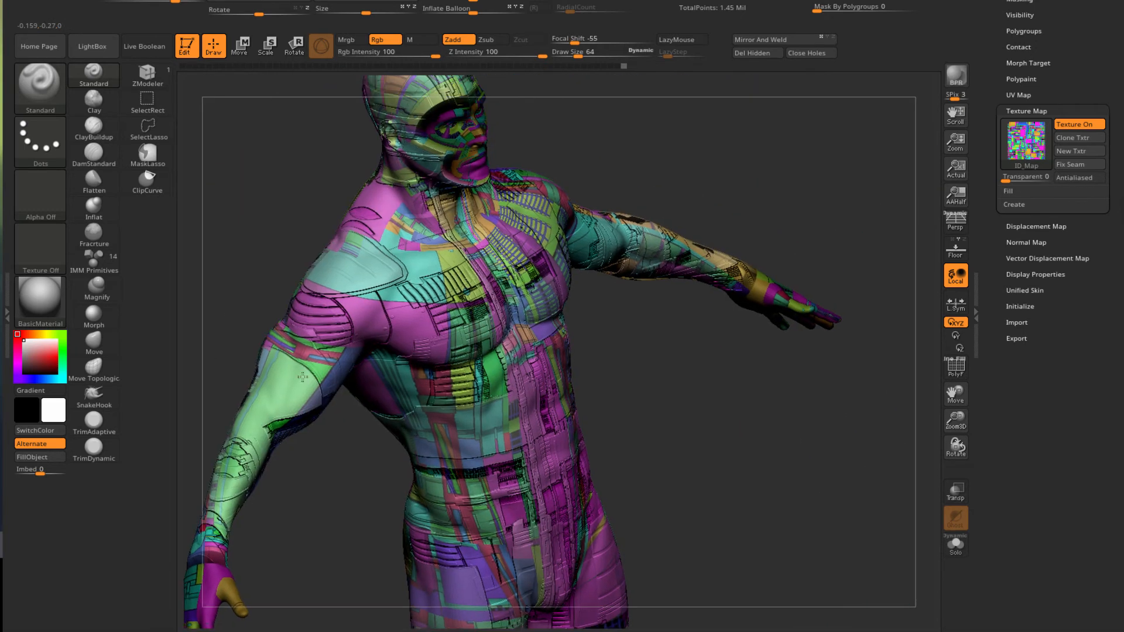
{"action": "left_click", "coordinate": [1019, 95]}
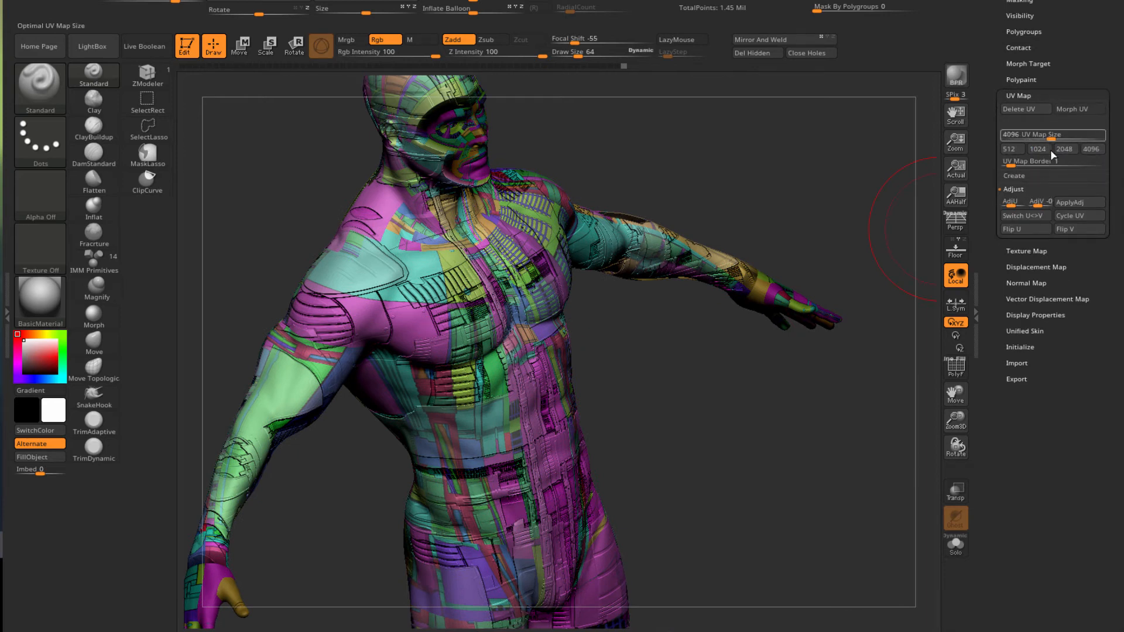
{"action": "left_click", "coordinate": [1035, 232]}
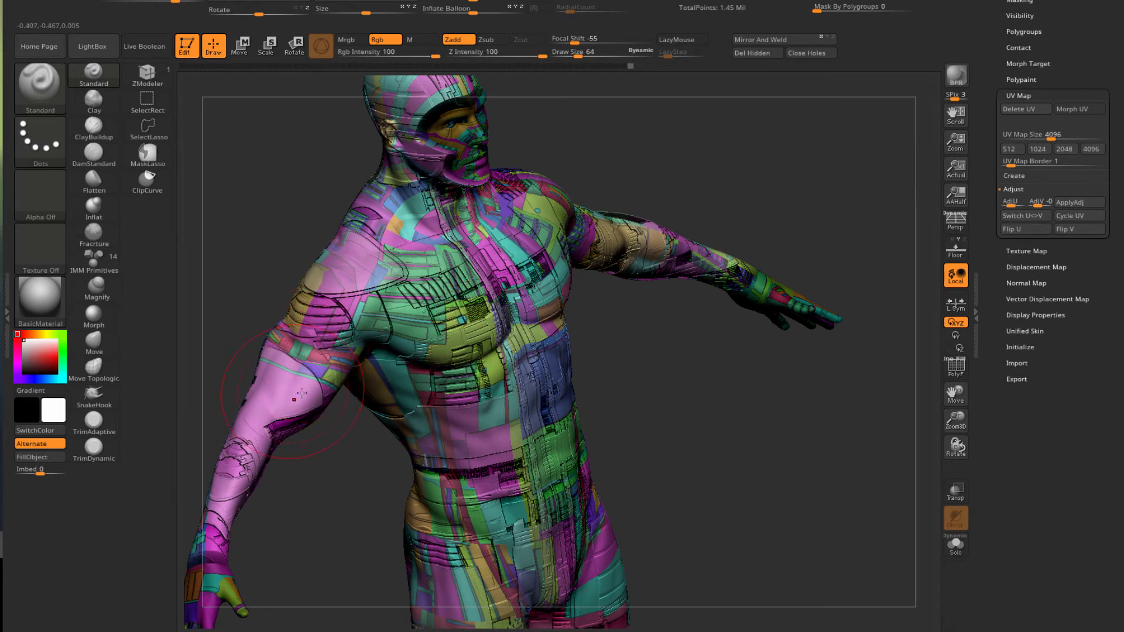
{"action": "left_click", "coordinate": [953, 81]}
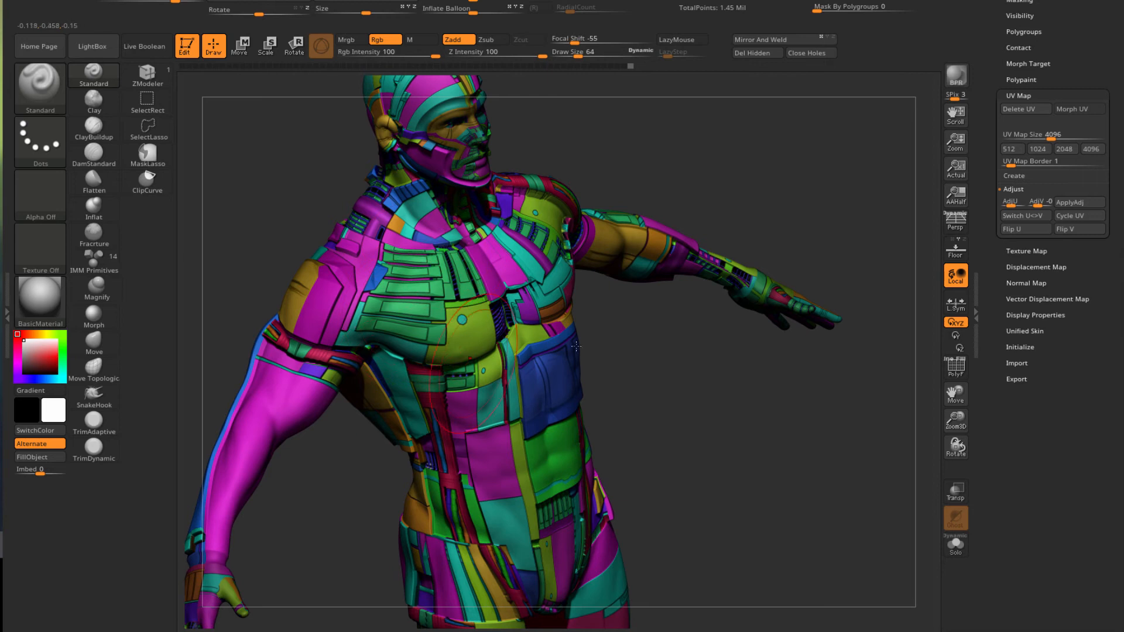
Flip the UV coordinates vertically, render another best-preview (BPR) of the torso, and inspect the panels from the front and back
{"action": "left_click", "coordinate": [1078, 231]}
{"action": "left_click", "coordinate": [1077, 231]}
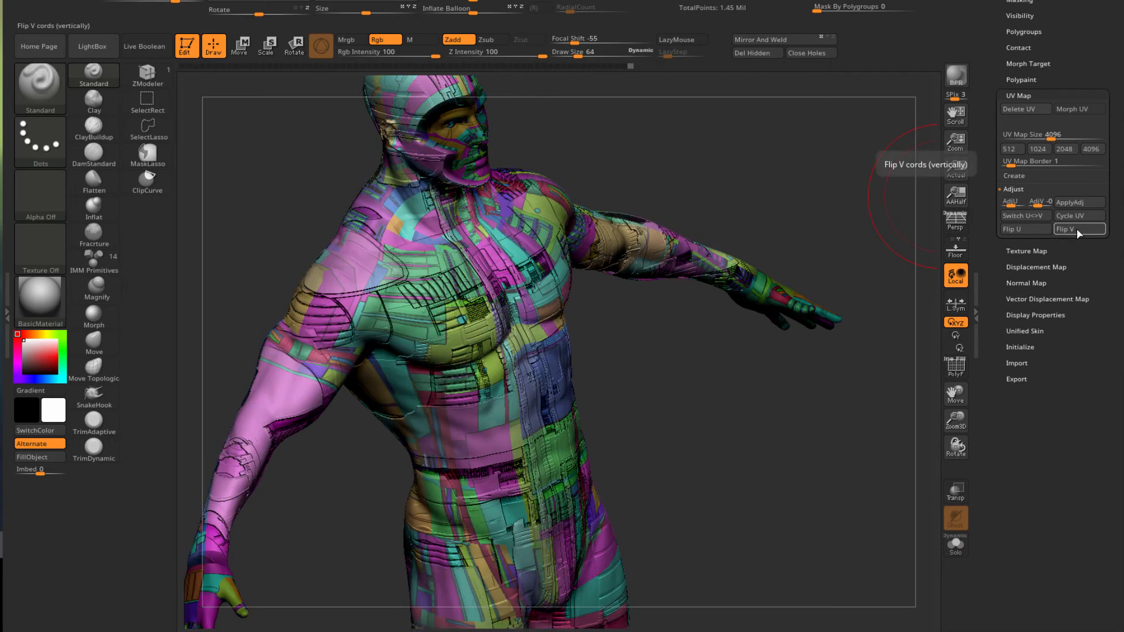
{"action": "left_click", "coordinate": [1077, 230]}
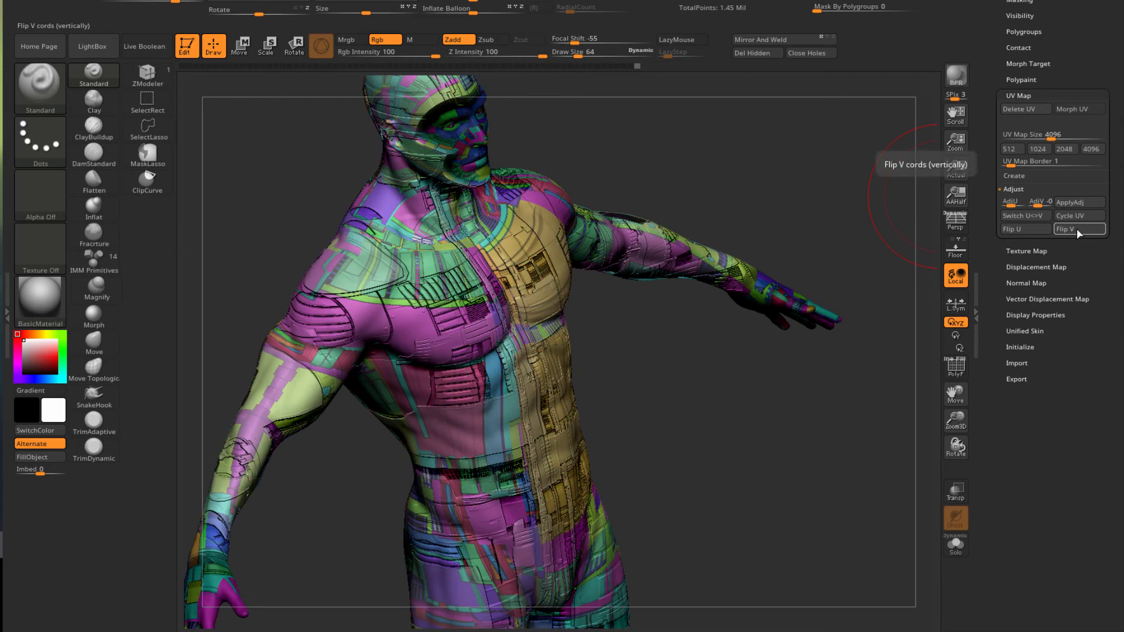
{"action": "left_click", "coordinate": [960, 83]}
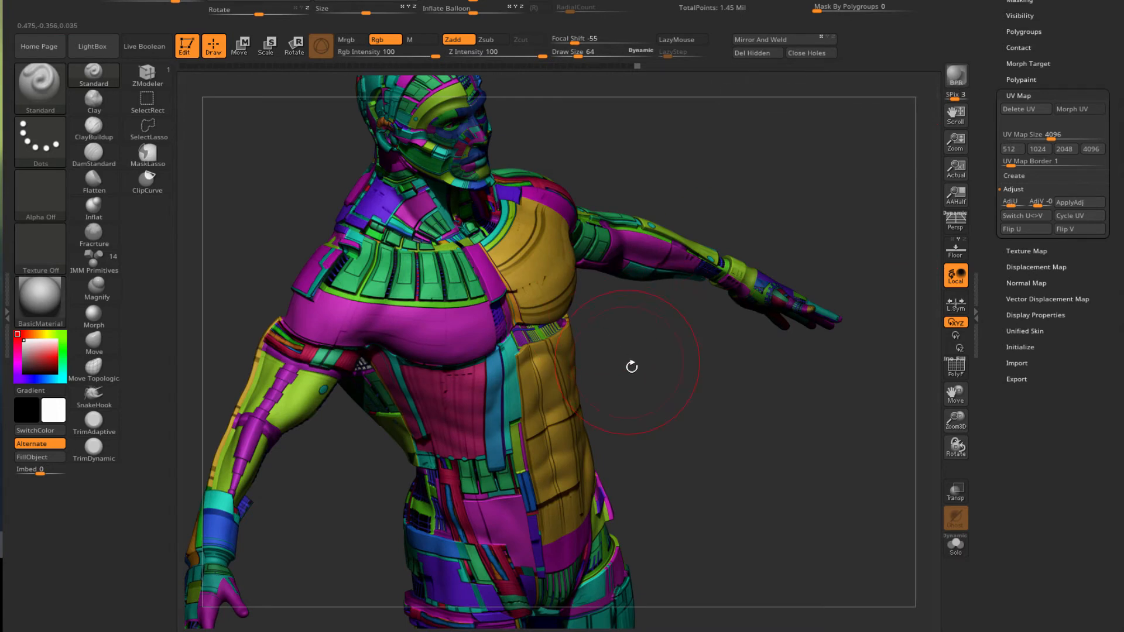
{"action": "left_click_drag", "start_coordinate": [638, 369], "coordinate": [853, 324]}
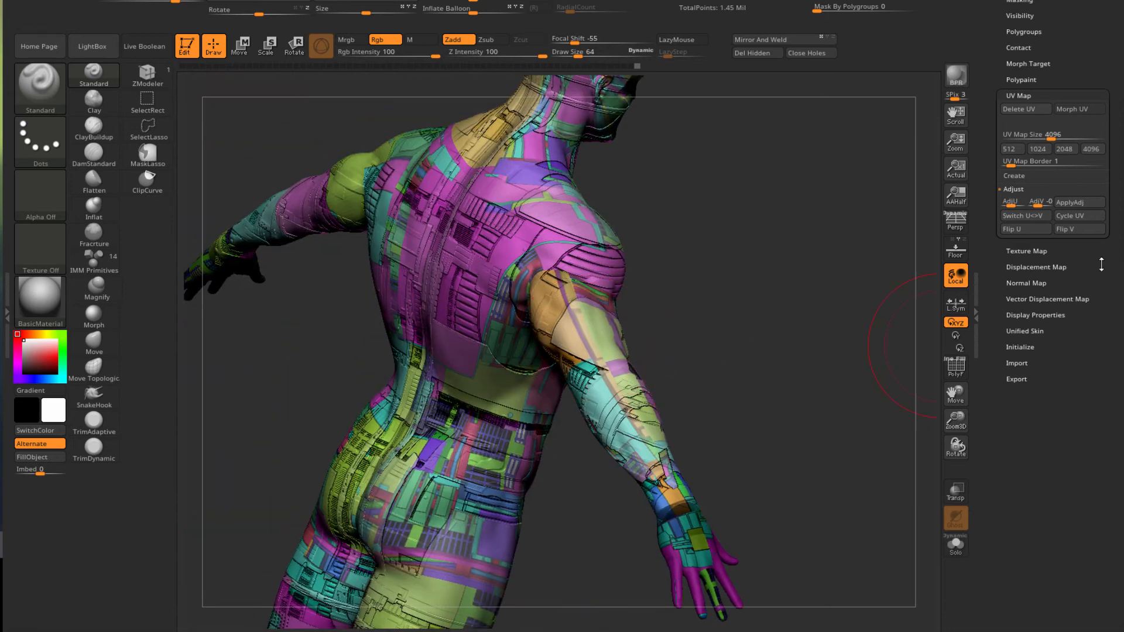
Turn off the display of the ID_Map texture on the figure
{"action": "left_click_drag", "start_coordinate": [690, 269], "coordinate": [730, 230]}
{"action": "left_click_drag", "start_coordinate": [331, 385], "coordinate": [418, 385]}
{"action": "left_click_drag", "start_coordinate": [264, 369], "coordinate": [486, 367]}
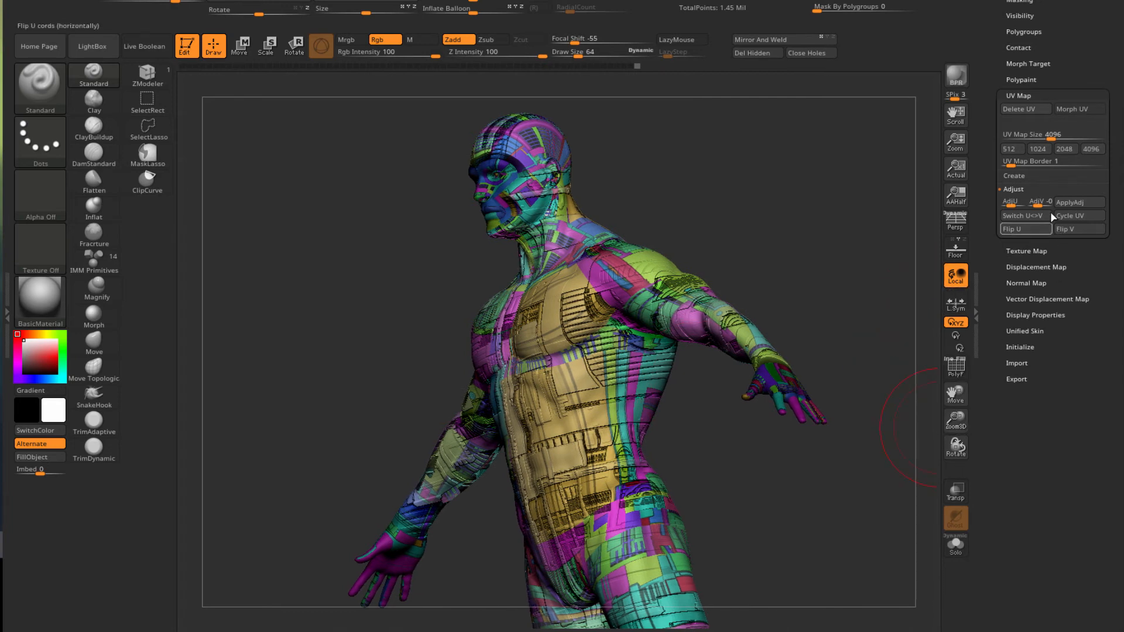
{"action": "left_click", "coordinate": [1026, 251]}
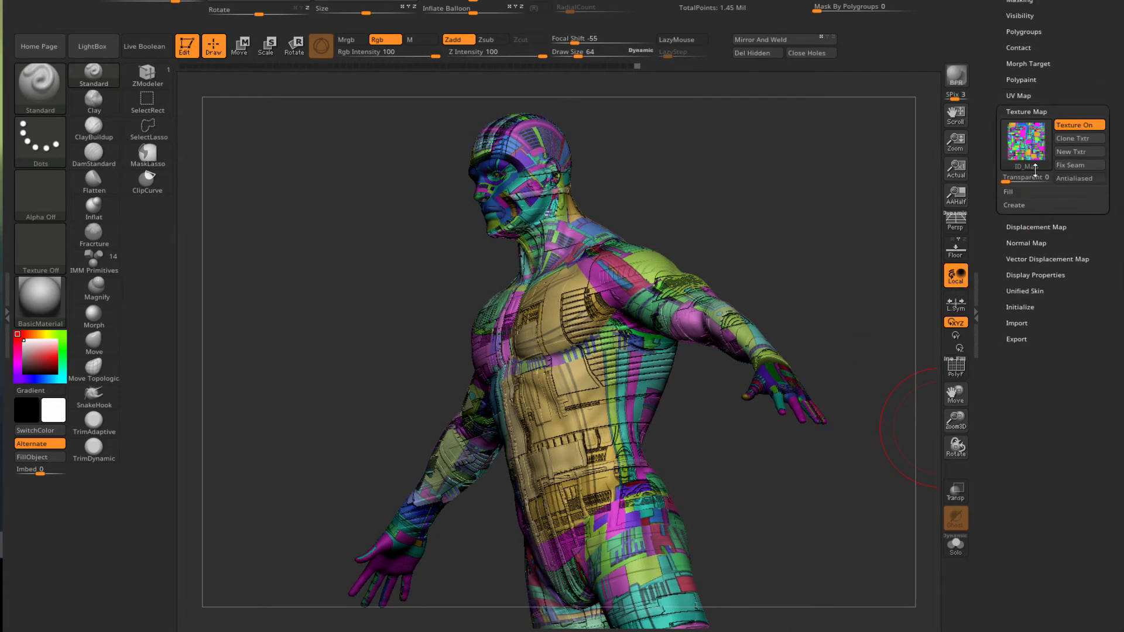
{"action": "left_click", "coordinate": [1077, 126]}
{"action": "left_click_drag", "start_coordinate": [740, 247], "coordinate": [843, 263]}
{"action": "left_click_drag", "start_coordinate": [306, 244], "coordinate": [249, 162], "text": "alt"}
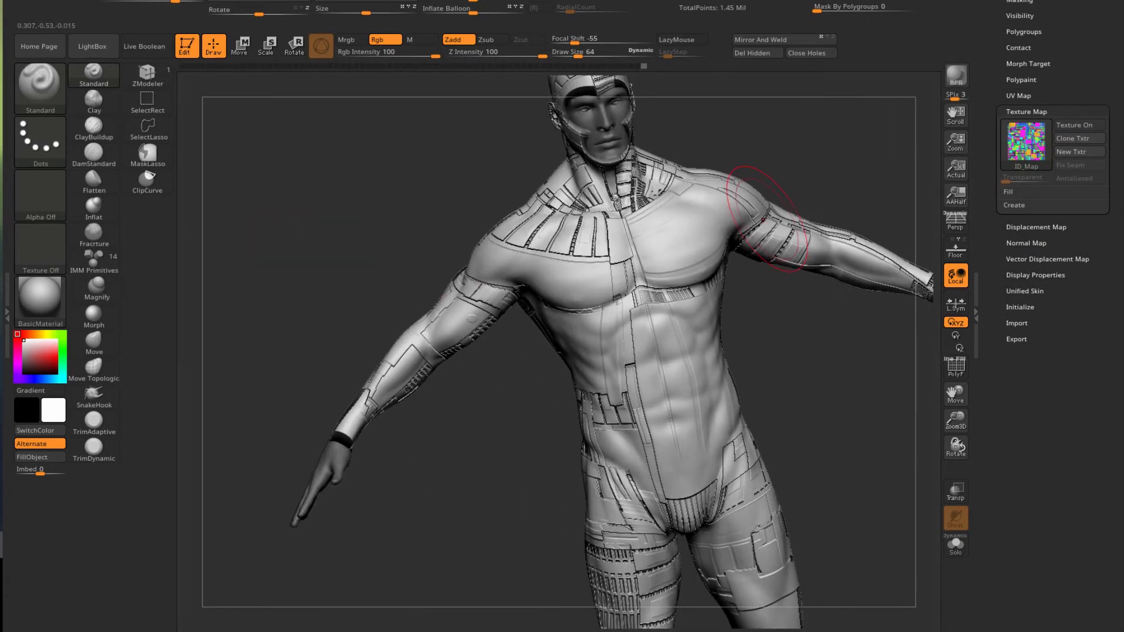
Convert the figure's BPR displacement to real geometry and inspect the raised panels from several sides
{"action": "left_click_drag", "start_coordinate": [1067, 111], "coordinate": [1076, 197]}
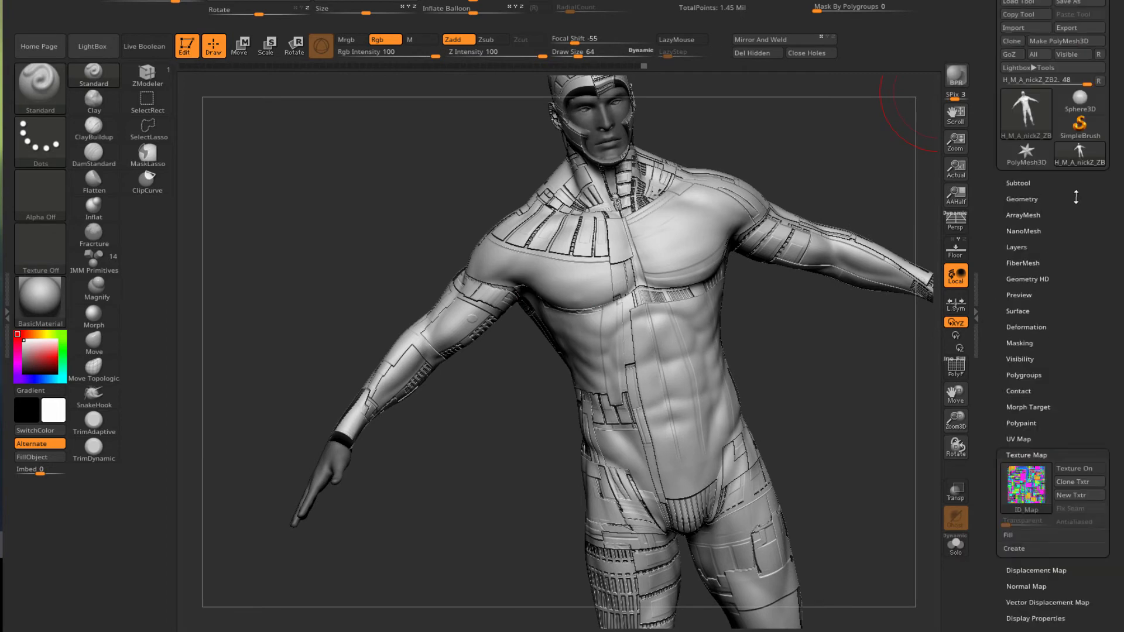
{"action": "left_click", "coordinate": [1020, 200]}
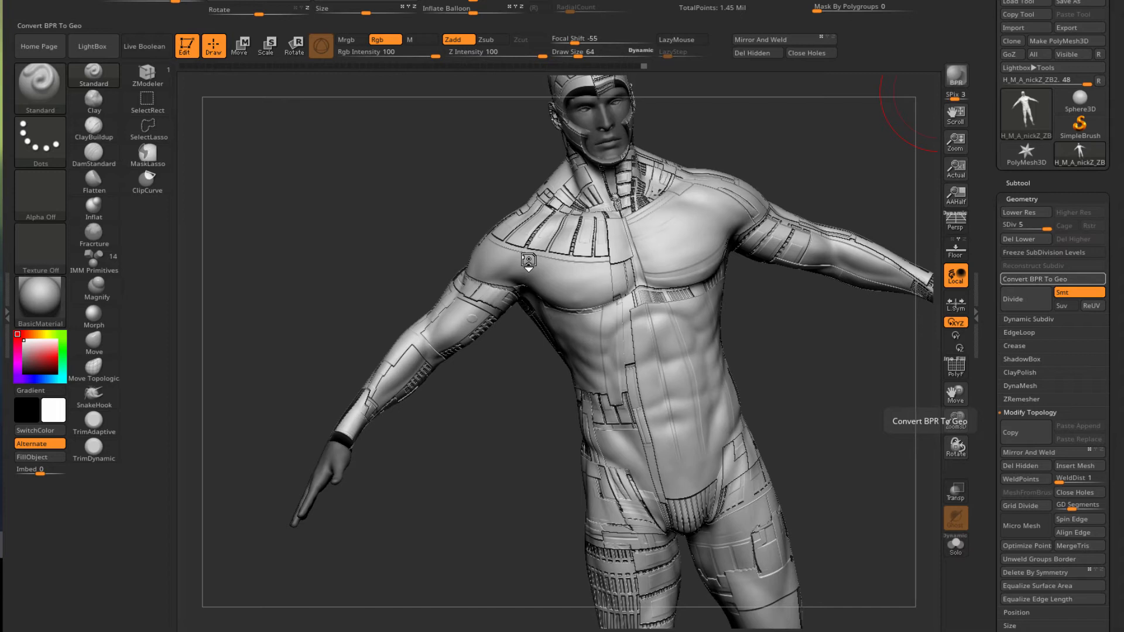
{"action": "mouse_move", "coordinate": [301, 231]}
{"action": "left_mouse_down"}
{"action": "mouse_move", "coordinate": [343, 229]}
{"action": "mouse_move", "coordinate": [381, 251]}
{"action": "mouse_move", "coordinate": [322, 262]}
{"action": "left_mouse_up"}
{"action": "mouse_move", "coordinate": [495, 296]}
{"action": "left_mouse_down", "text": "alt"}
{"action": "mouse_move", "coordinate": [659, 356]}
{"action": "mouse_move", "coordinate": [709, 359]}
{"action": "left_mouse_up", "text": "alt"}
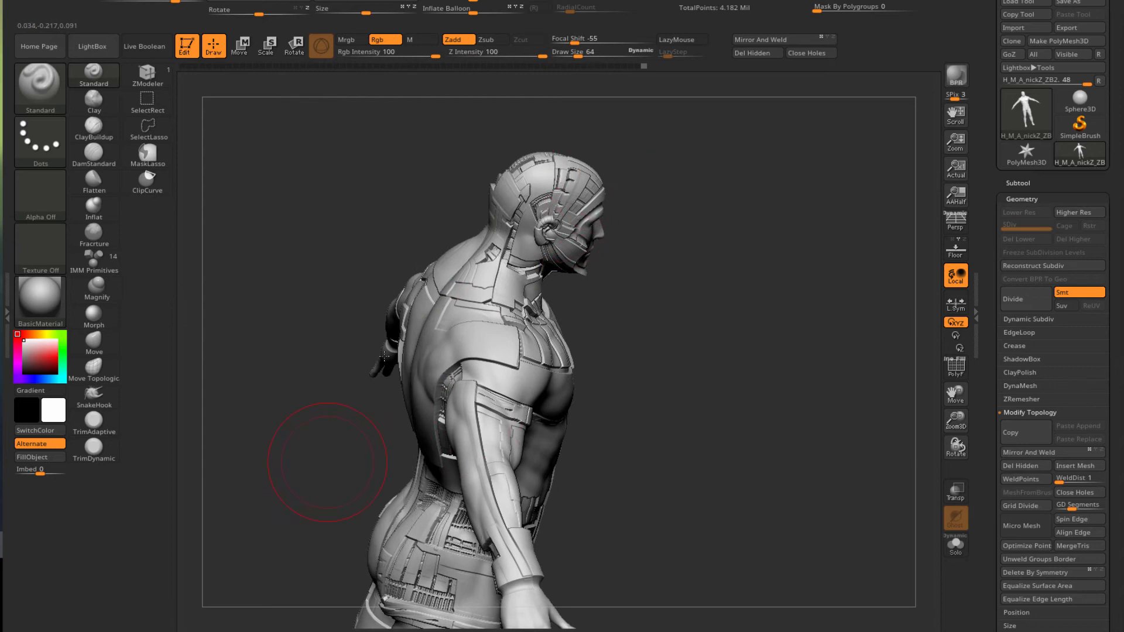
{"action": "left_click_drag", "start_coordinate": [327, 463], "coordinate": [400, 296], "text": "alt"}
{"action": "left_click_drag", "start_coordinate": [301, 396], "coordinate": [380, 378]}
{"action": "left_click_drag", "start_coordinate": [442, 429], "coordinate": [419, 437]}
{"action": "left_click_drag", "start_coordinate": [459, 401], "coordinate": [318, 402], "text": "alt"}
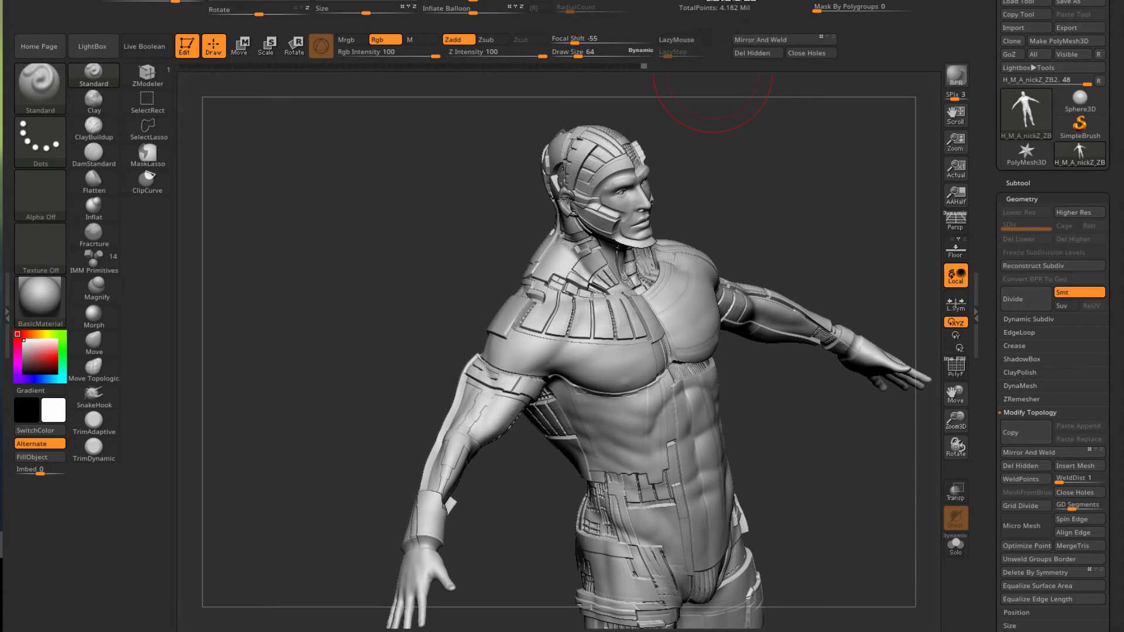
Enable Keep UVs in Decimation Master and pre-process the current subtool
{"action": "left_click", "coordinate": [713, 0]}
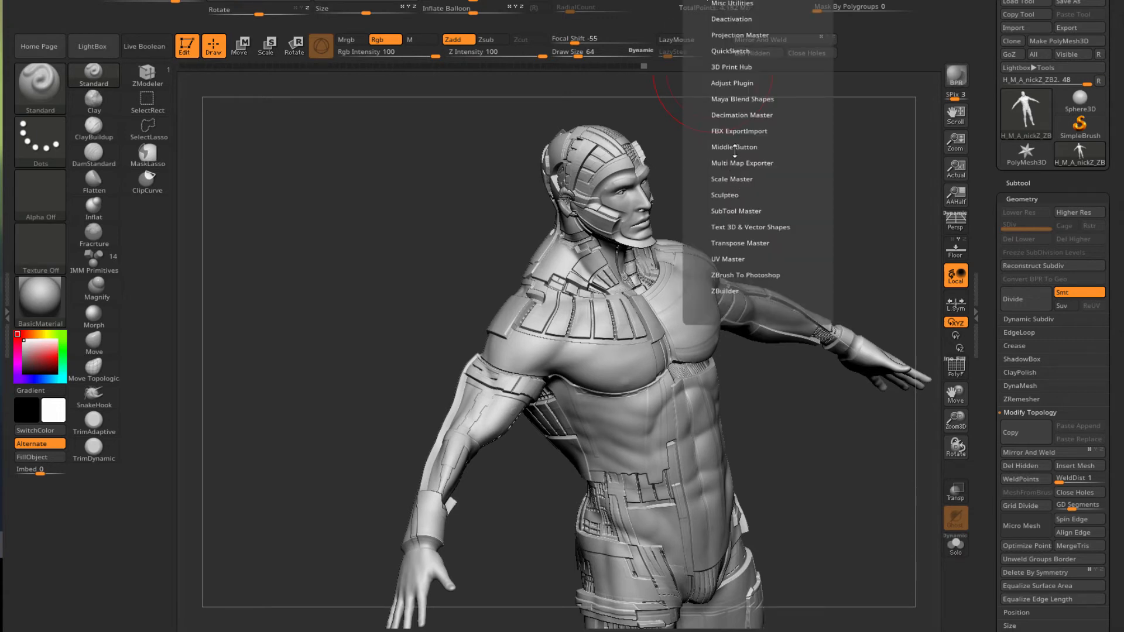
{"action": "left_click", "coordinate": [733, 115]}
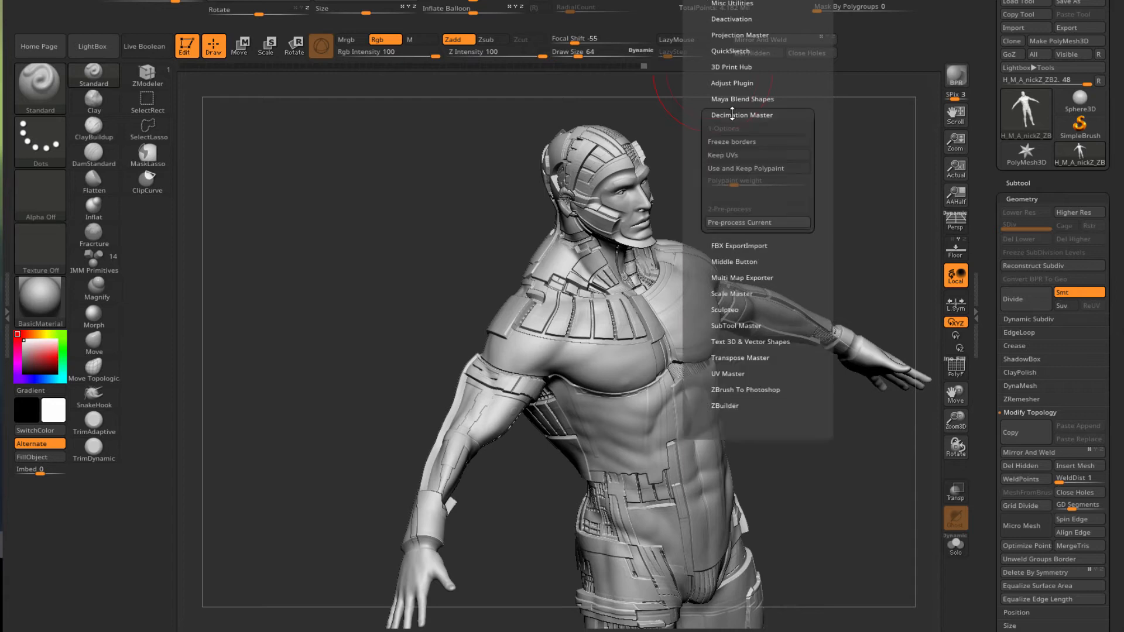
{"action": "left_click", "coordinate": [717, 156]}
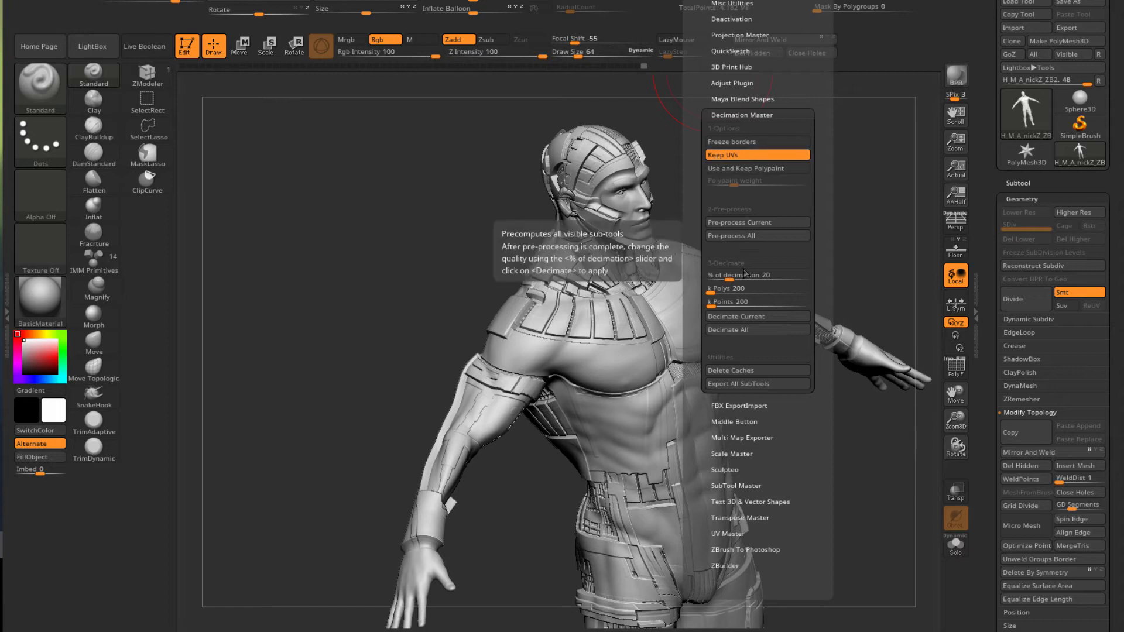
{"action": "left_click", "coordinate": [723, 221]}
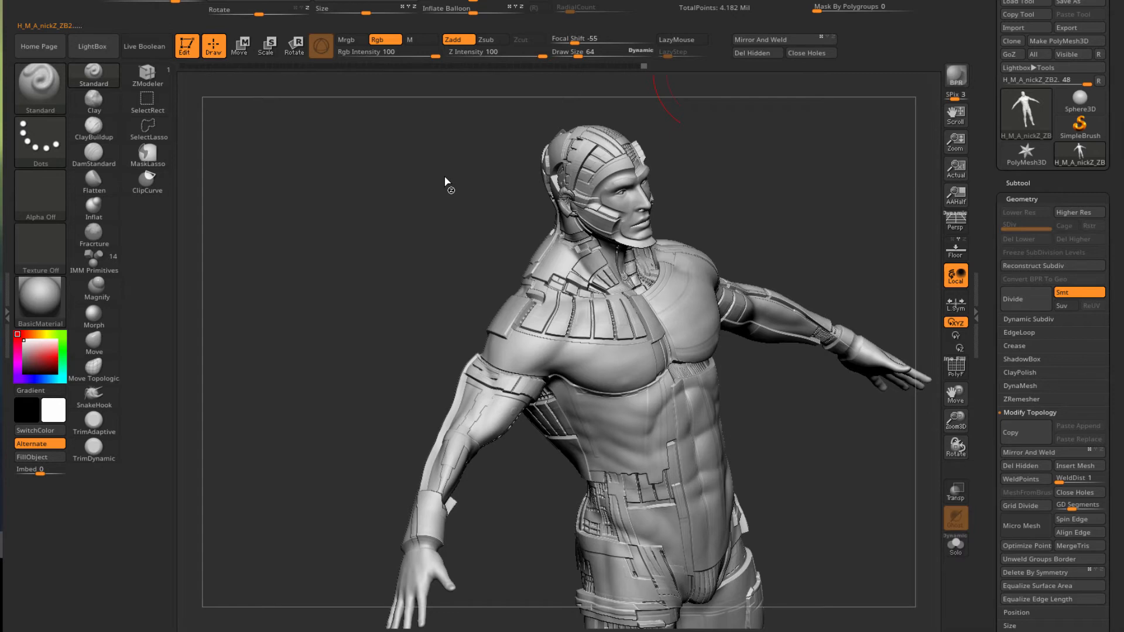
{"action": "left_click_drag", "start_coordinate": [445, 181], "coordinate": [356, 299]}
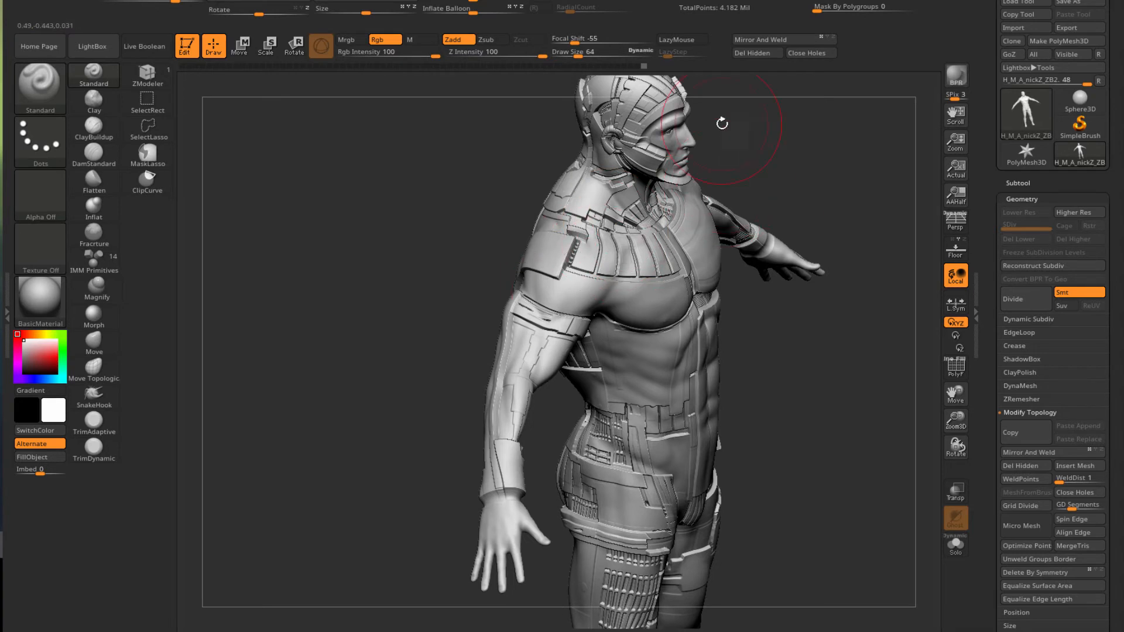
Decimate the current subtool with Decimation Master at 20 percent and check the reduced figure from front and back
{"action": "left_click", "coordinate": [726, 1]}
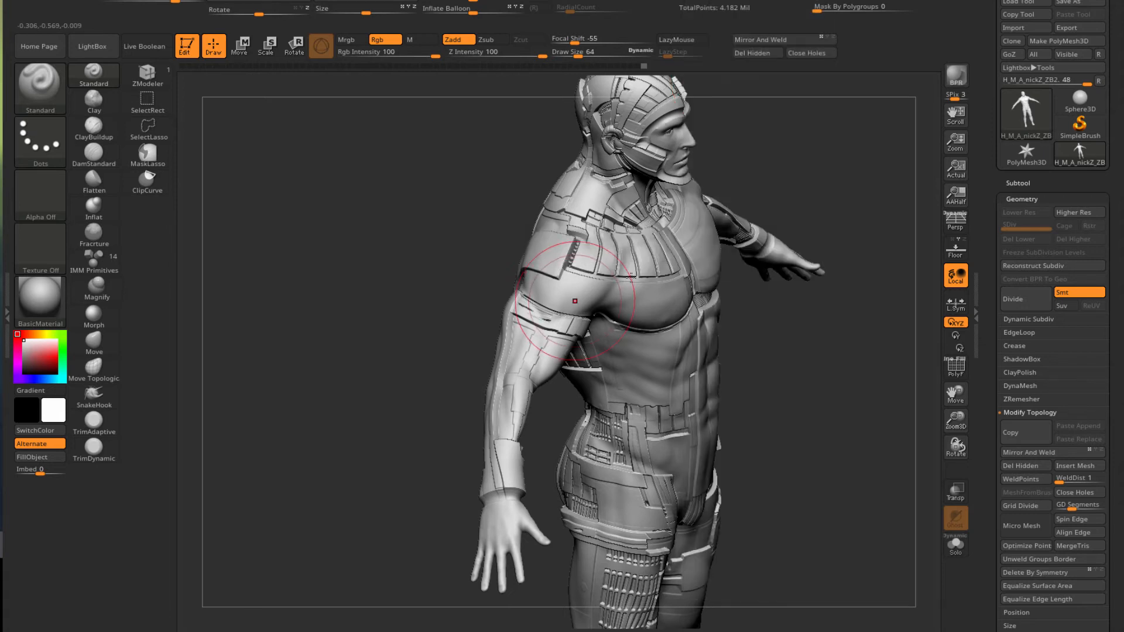
{"action": "left_click", "coordinate": [704, 12]}
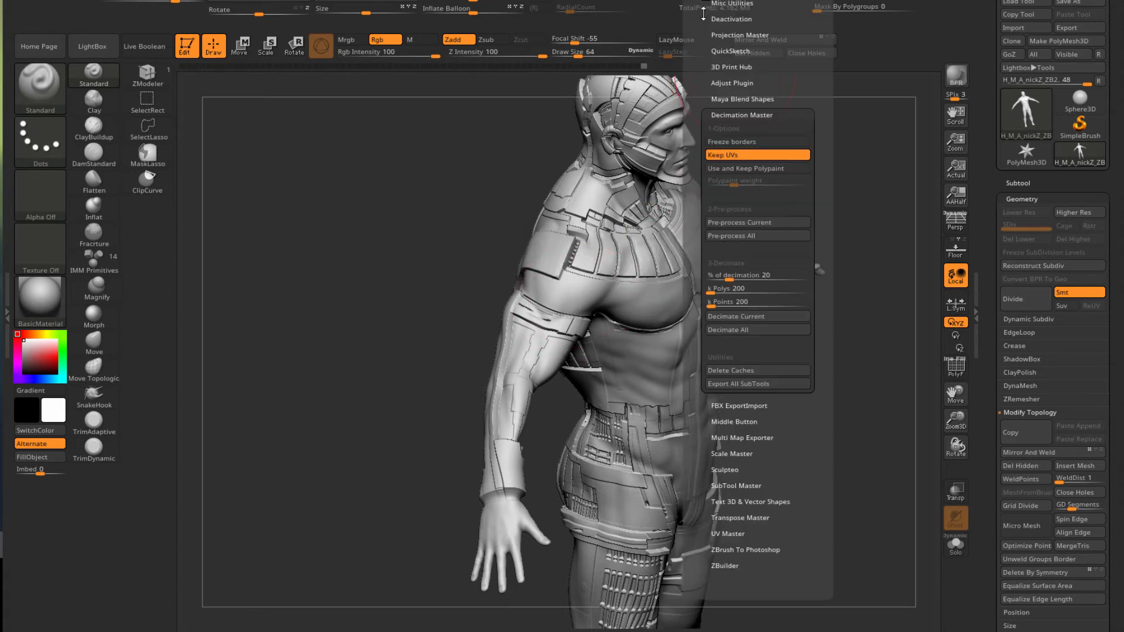
{"action": "left_click", "coordinate": [732, 319]}
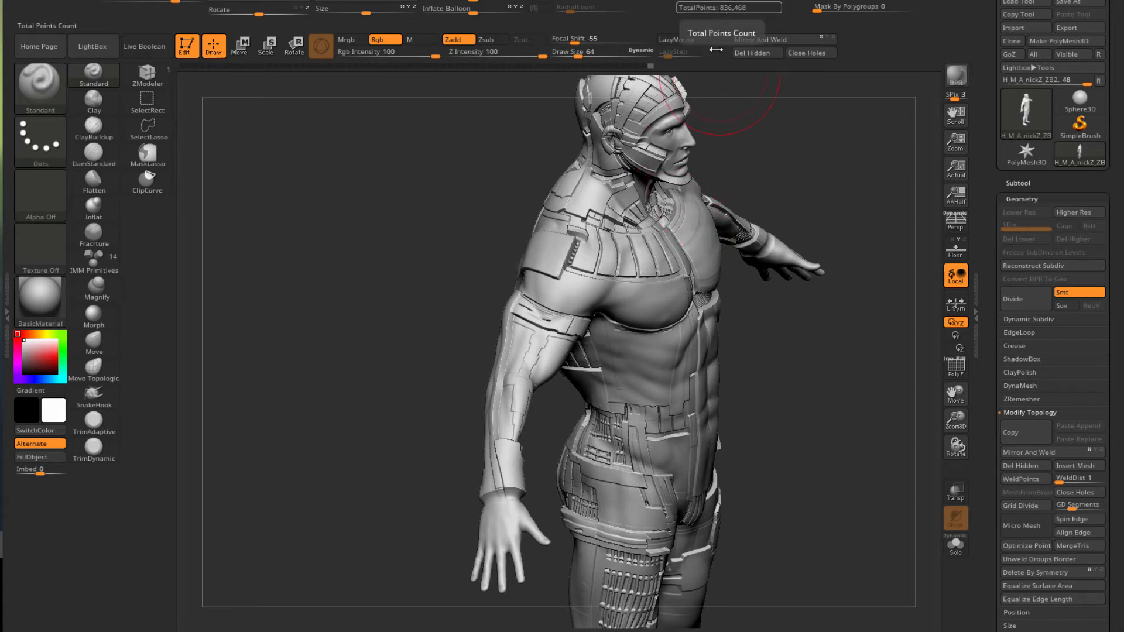
{"action": "left_click_drag", "start_coordinate": [828, 477], "coordinate": [776, 475]}
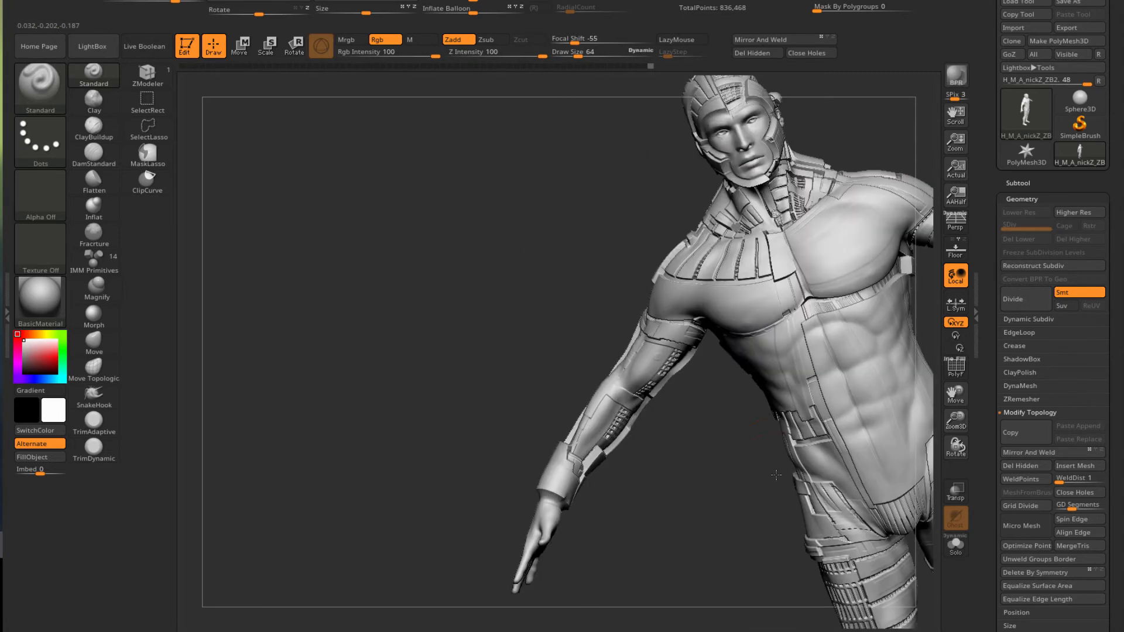
{"action": "left_click_drag", "start_coordinate": [712, 501], "coordinate": [426, 420]}
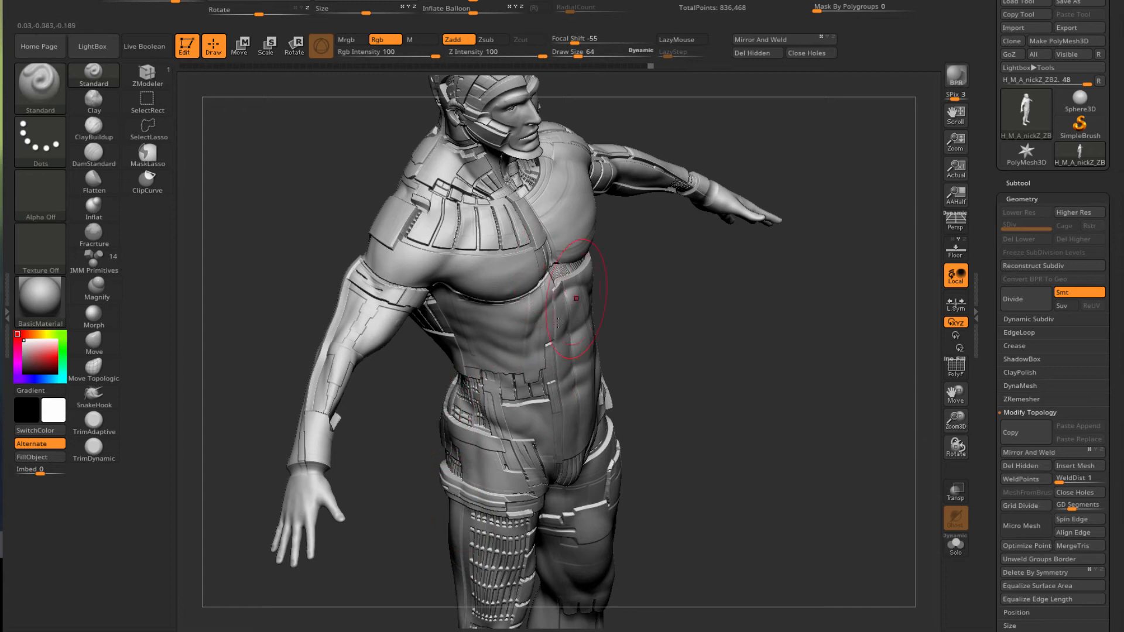
{"action": "left_click_drag", "start_coordinate": [657, 371], "coordinate": [760, 326]}
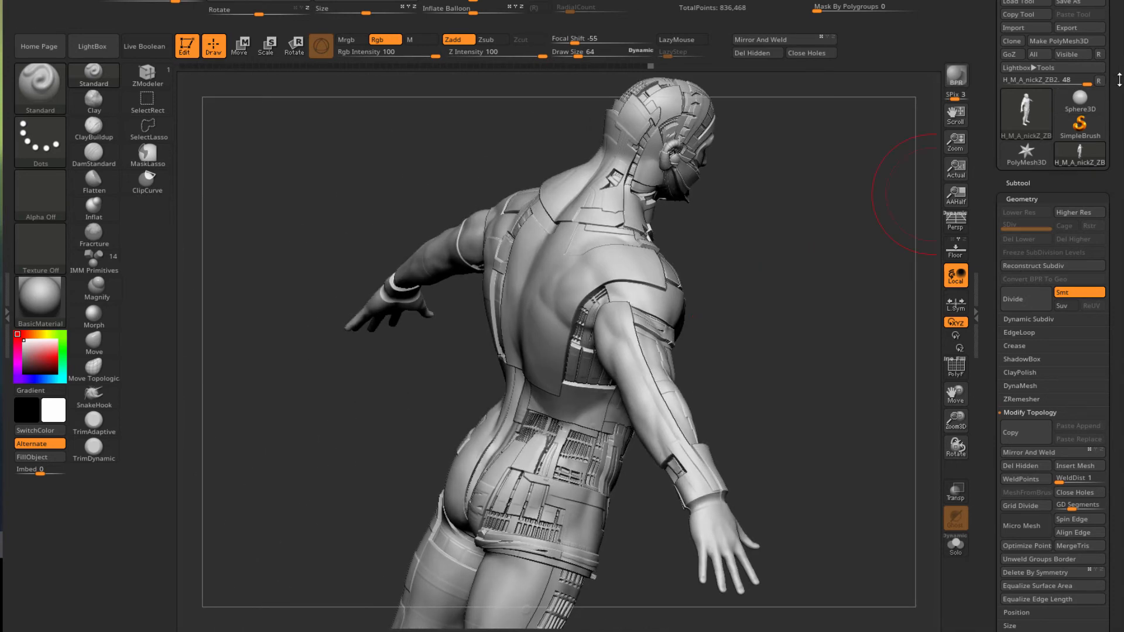
Export the decimated figure in OBJ format as Mesh.obj into the TUTO folder on the desktop
{"action": "left_click", "coordinate": [1067, 27]}
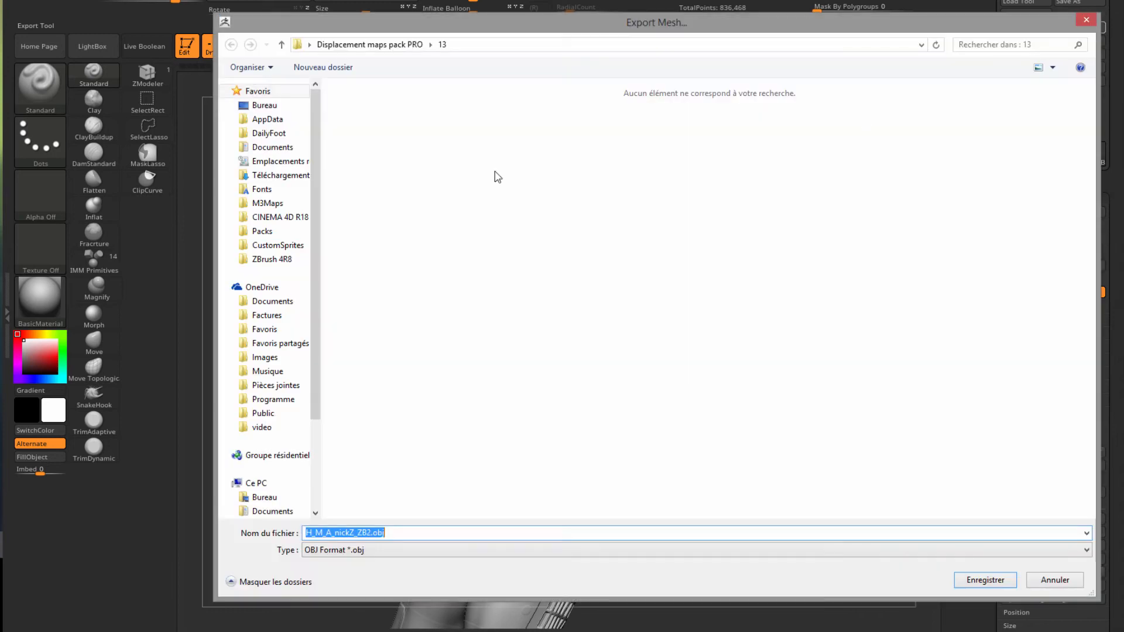
{"action": "left_click", "coordinate": [261, 498]}
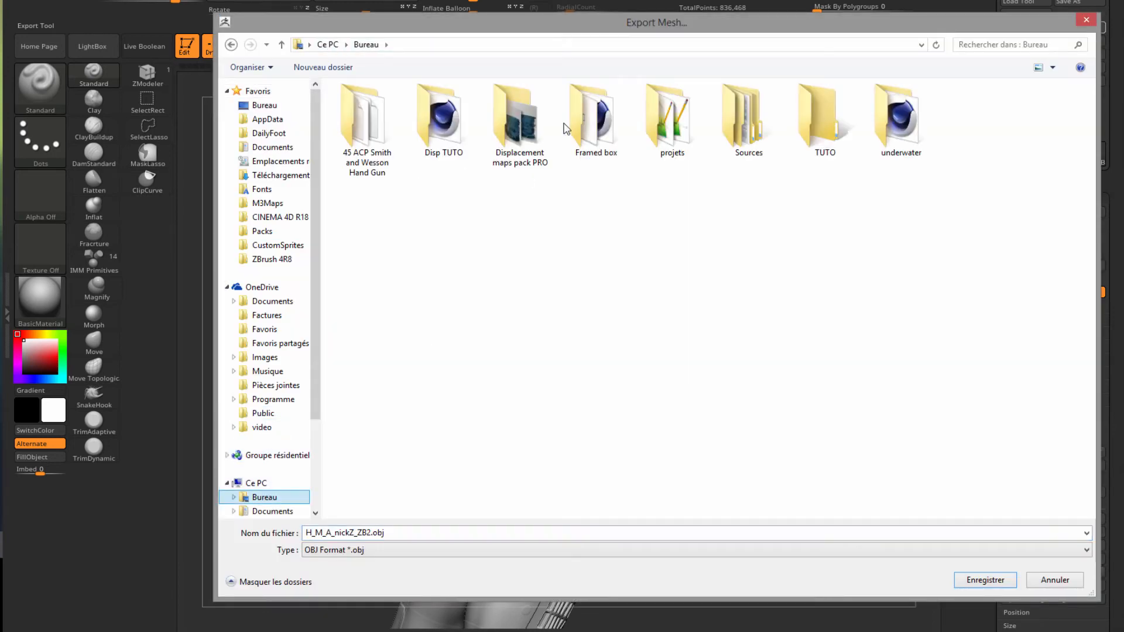
{"action": "double_click", "coordinate": [838, 124]}
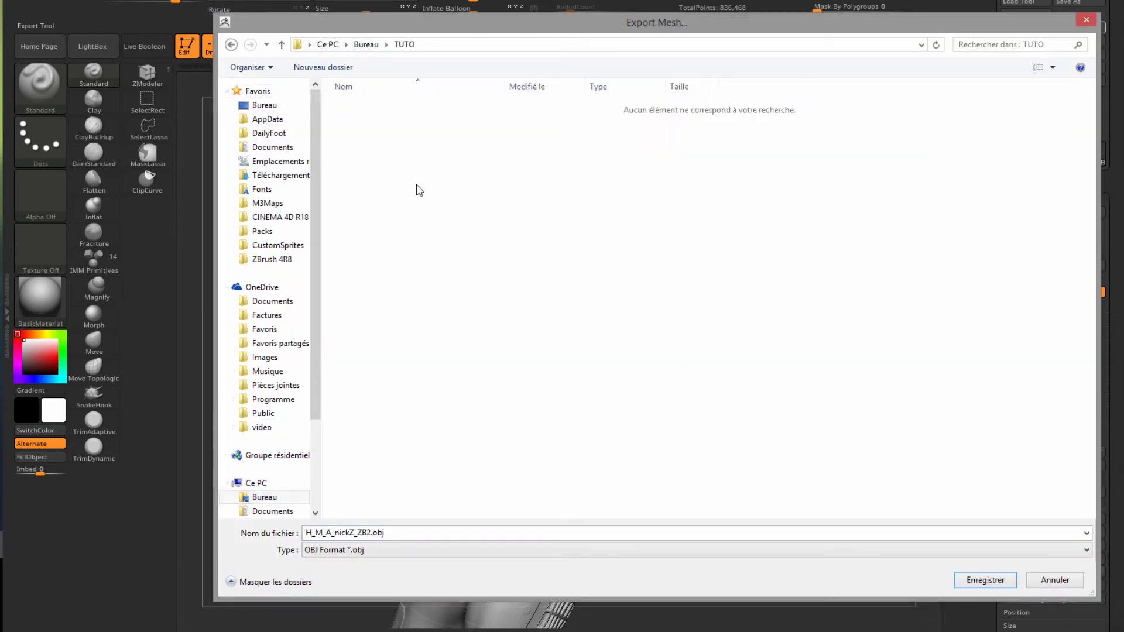
{"action": "left_click", "coordinate": [371, 534]}
{"action": "left_click_drag", "start_coordinate": [372, 534], "coordinate": [194, 544]}
{"action": "type", "text": "Mesh"}
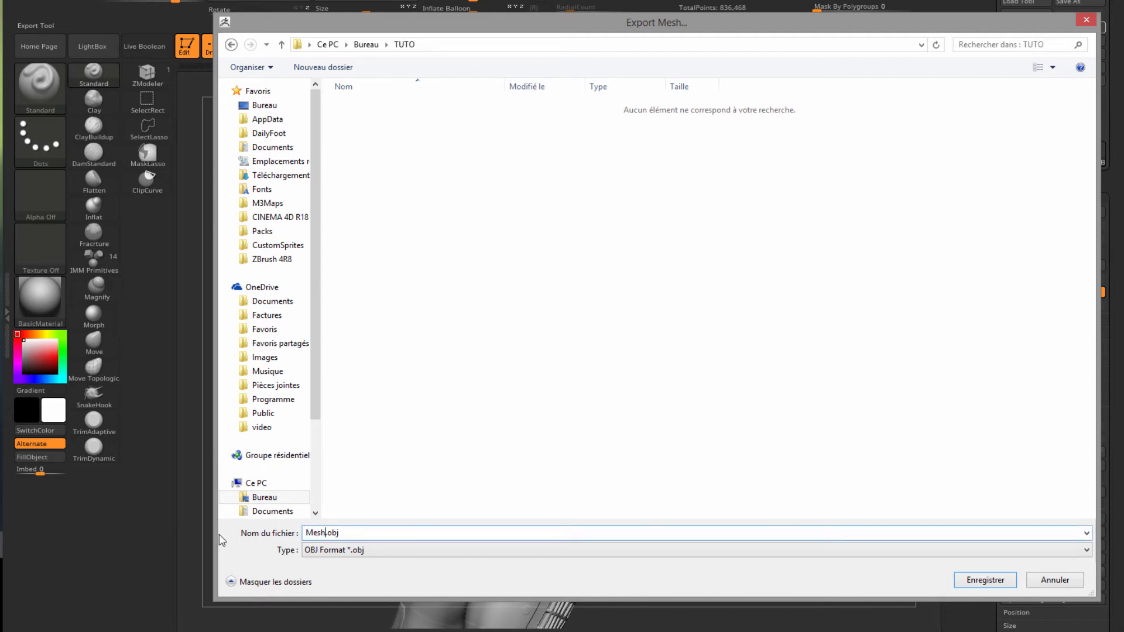
{"action": "key", "text": "Return"}
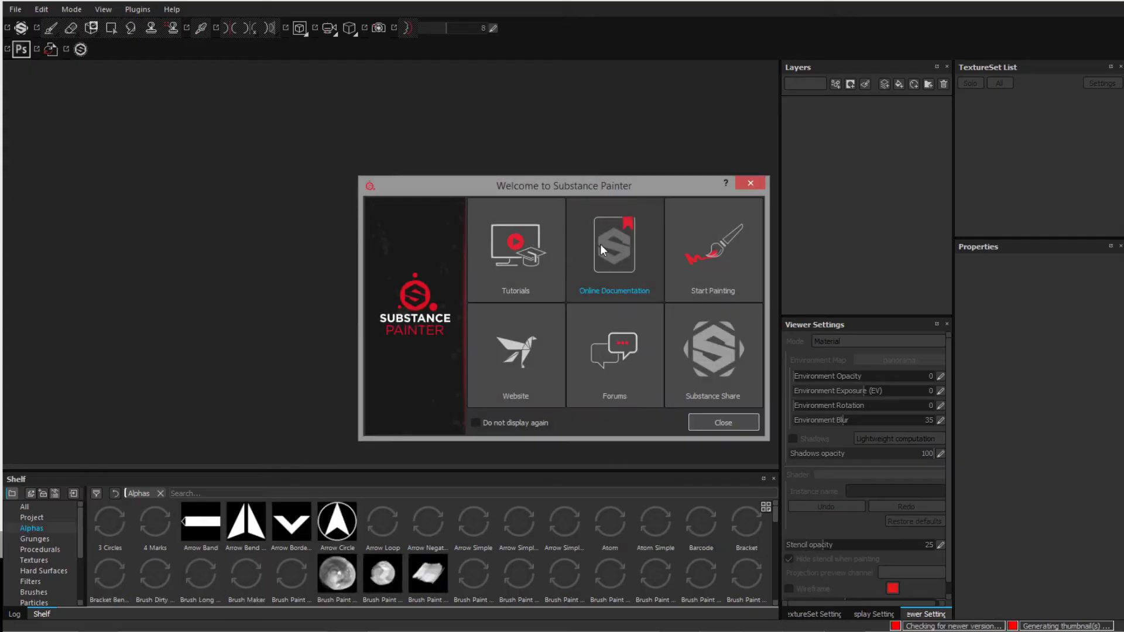
In Substance Painter, dismiss the welcome window and start a new project with the PBR - Metallic Roughness HQ template and DirectX normal format
{"action": "left_click", "coordinate": [728, 423]}
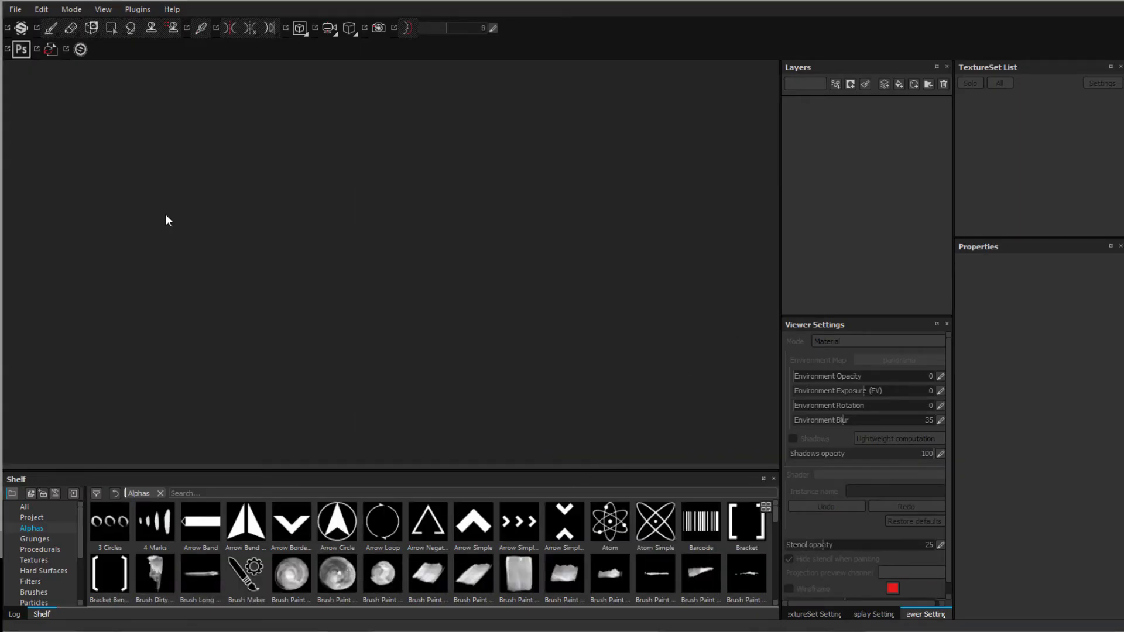
{"action": "mouse_move", "coordinate": [305, 1]}
{"action": "left_mouse_down"}
{"action": "mouse_move", "coordinate": [304, 216]}
{"action": "mouse_move", "coordinate": [315, 213]}
{"action": "mouse_move", "coordinate": [311, 2]}
{"action": "left_mouse_up"}
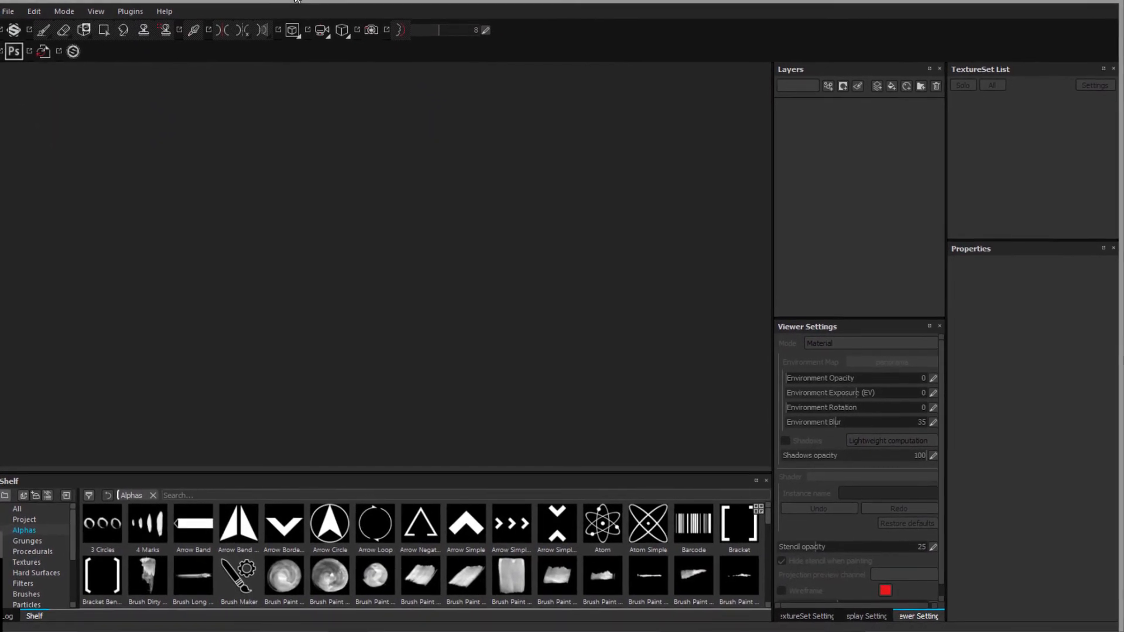
{"action": "left_click", "coordinate": [20, 9]}
{"action": "left_click", "coordinate": [36, 24]}
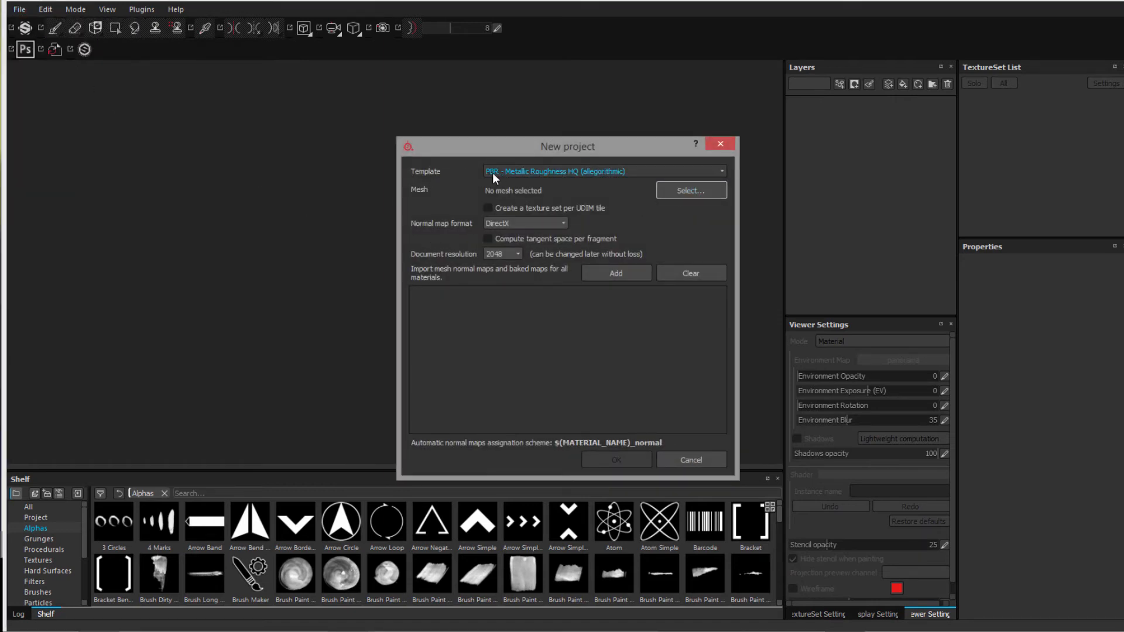
{"action": "left_click", "coordinate": [585, 173]}
{"action": "left_click", "coordinate": [537, 224]}
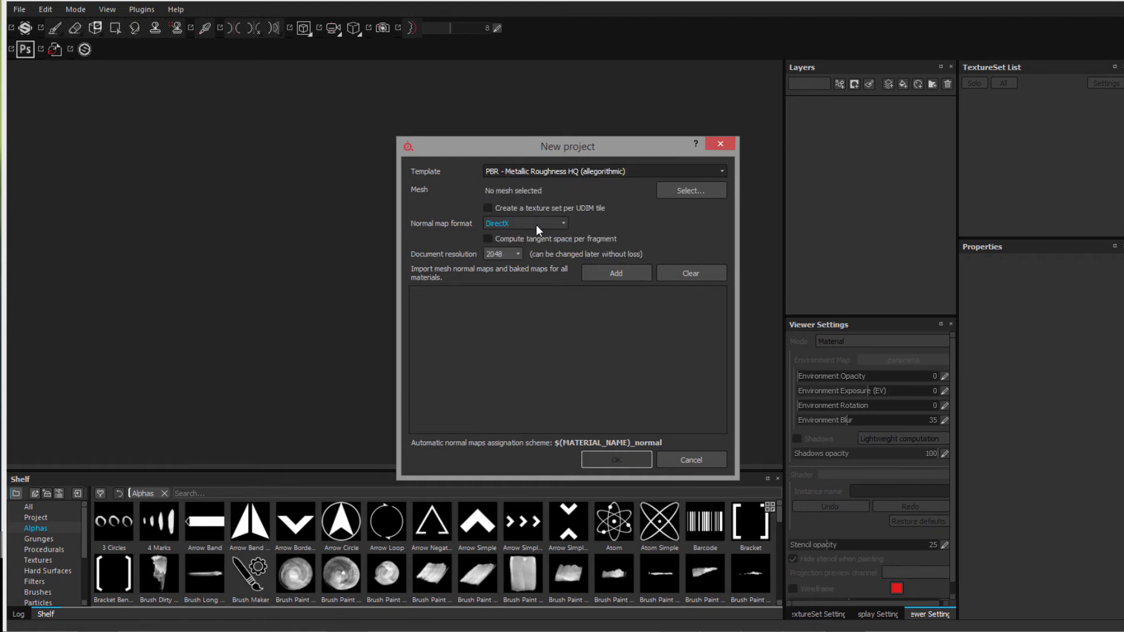
Choose Mesh.OBJ from the desktop's TUTO folder as the new project's mesh
{"action": "left_click", "coordinate": [690, 198]}
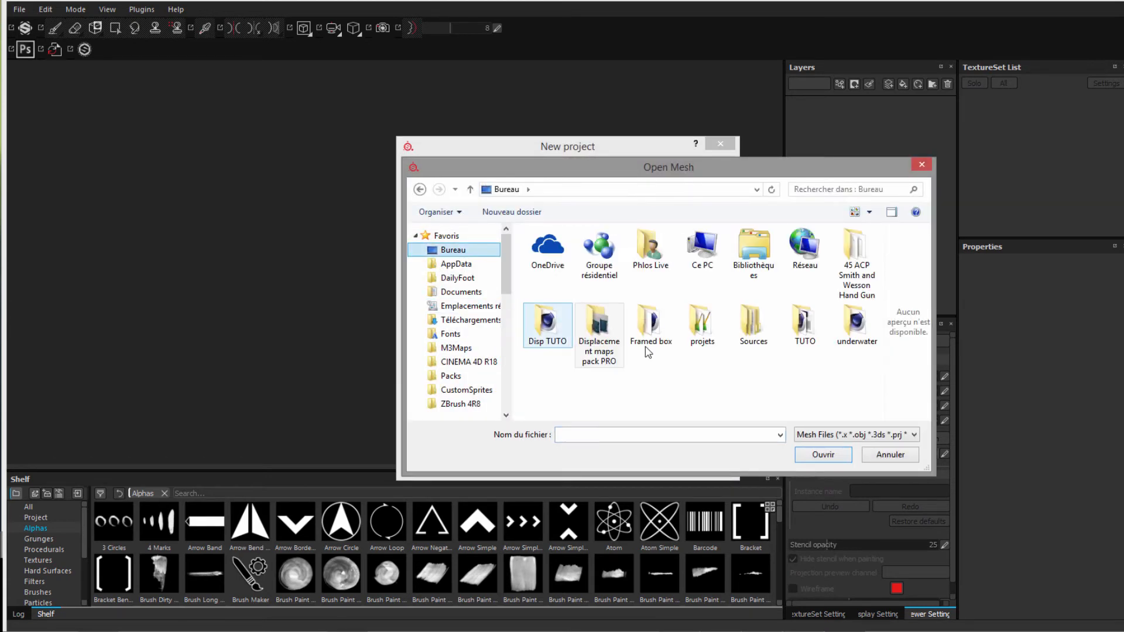
{"action": "double_click", "coordinate": [802, 326]}
{"action": "left_click", "coordinate": [562, 262]}
{"action": "left_click", "coordinate": [816, 458]}
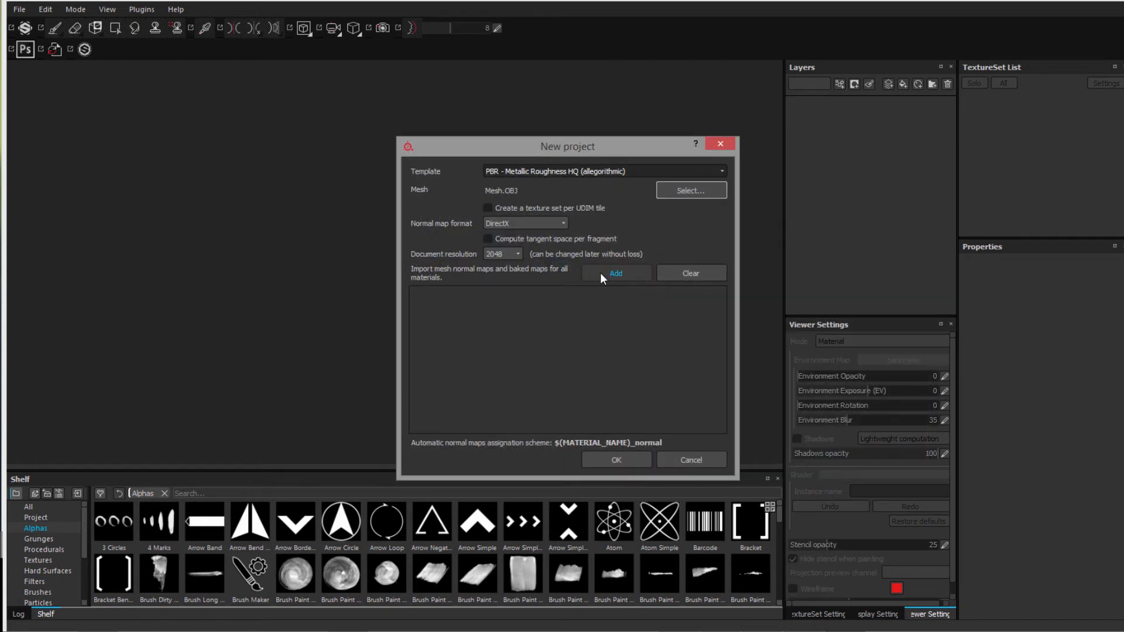
Add ID_Map.tif from folder 13 of Displacement maps pack PRO to the new project's imported maps
{"action": "left_click", "coordinate": [601, 277]}
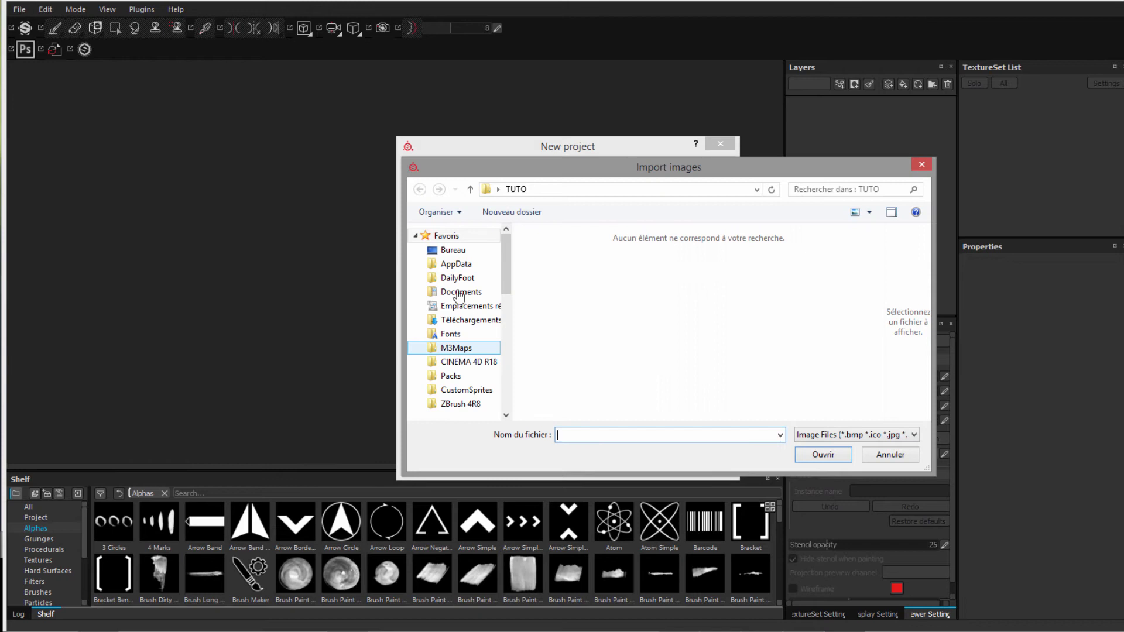
{"action": "left_click", "coordinate": [453, 251]}
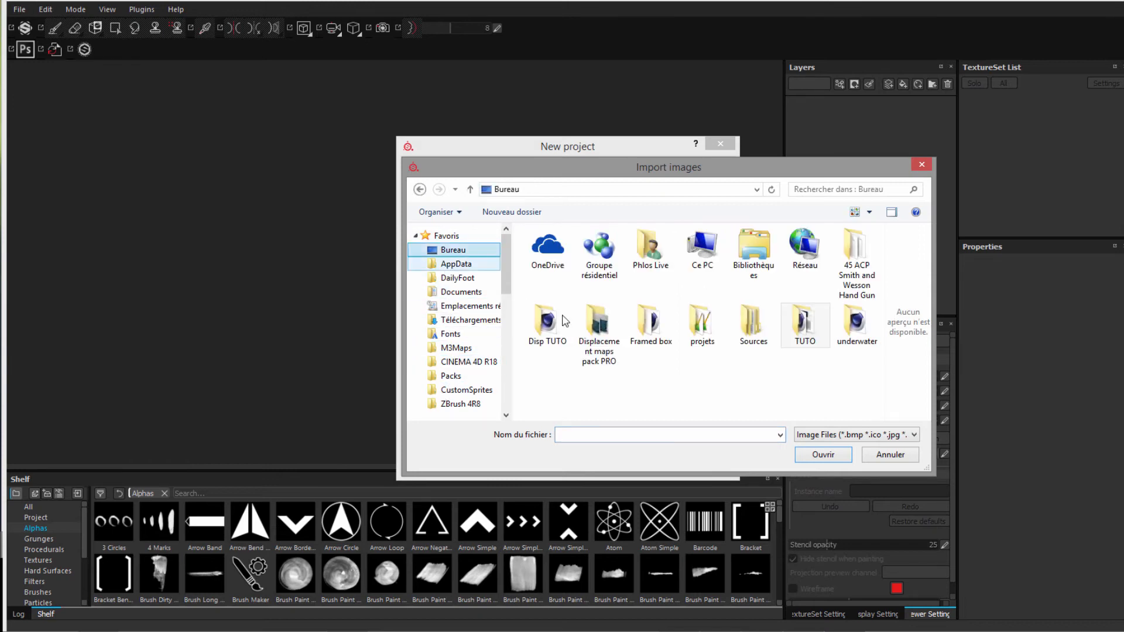
{"action": "double_click", "coordinate": [600, 331]}
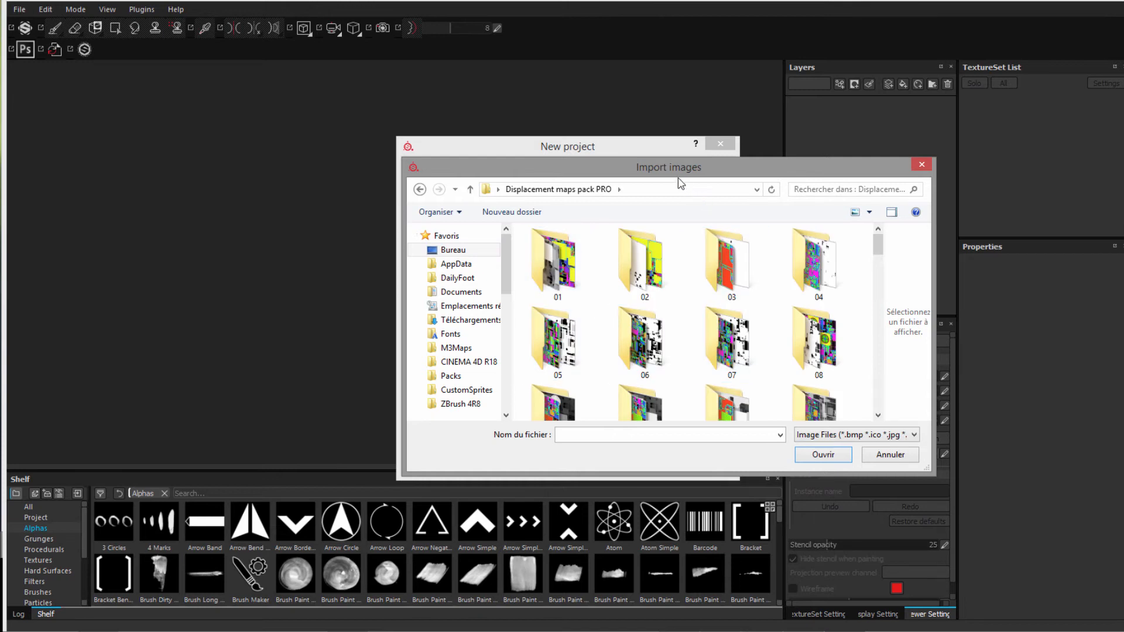
{"action": "left_click_drag", "start_coordinate": [544, 179], "coordinate": [400, 86]}
{"action": "left_click", "coordinate": [585, 252]}
{"action": "scroll", "coordinate": [556, 226], "scroll_direction": "down", "scroll_amount": 2}
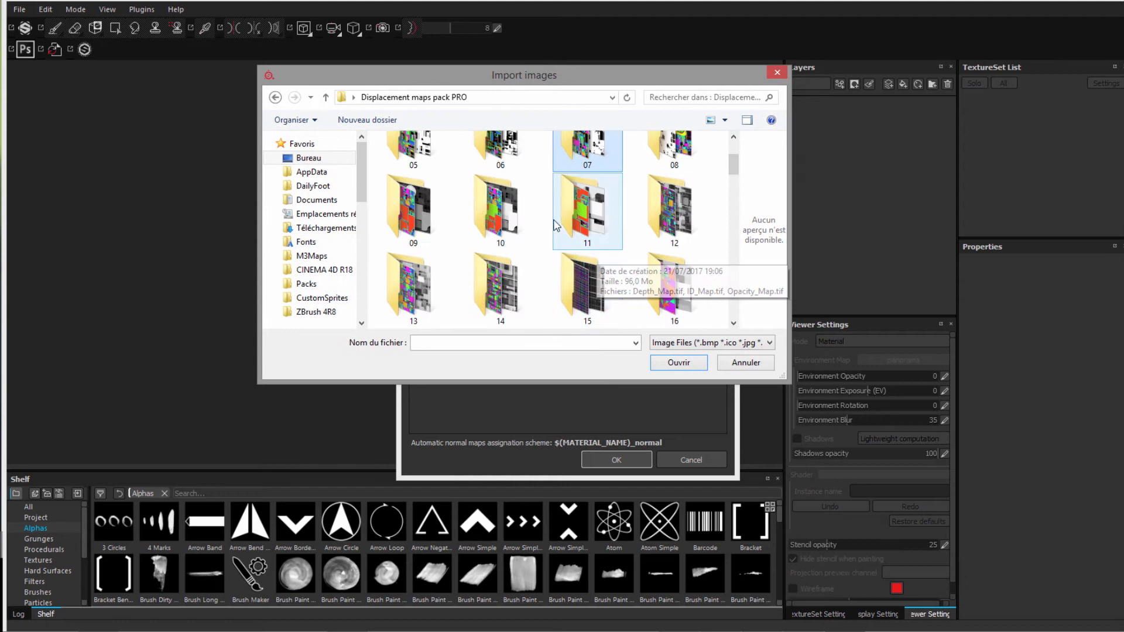
{"action": "double_click", "coordinate": [411, 286]}
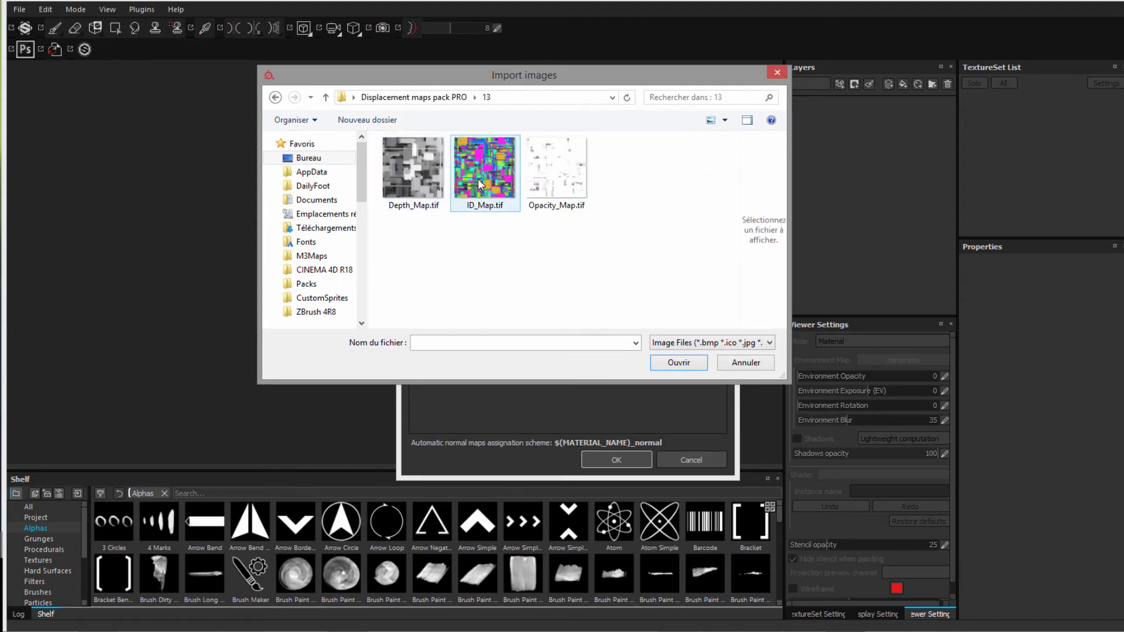
{"action": "left_click", "coordinate": [479, 183]}
{"action": "left_click", "coordinate": [679, 362]}
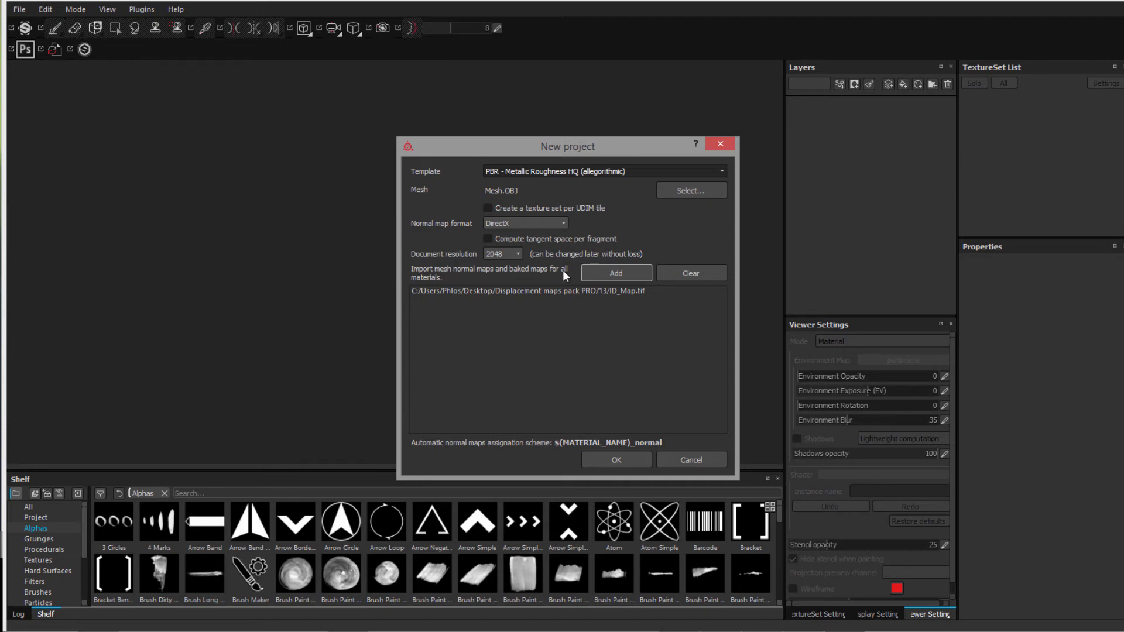
Keep the document resolution at 2048 and create the project with the chosen mesh and ID map
{"action": "left_click", "coordinate": [514, 254]}
{"action": "left_click", "coordinate": [510, 256]}
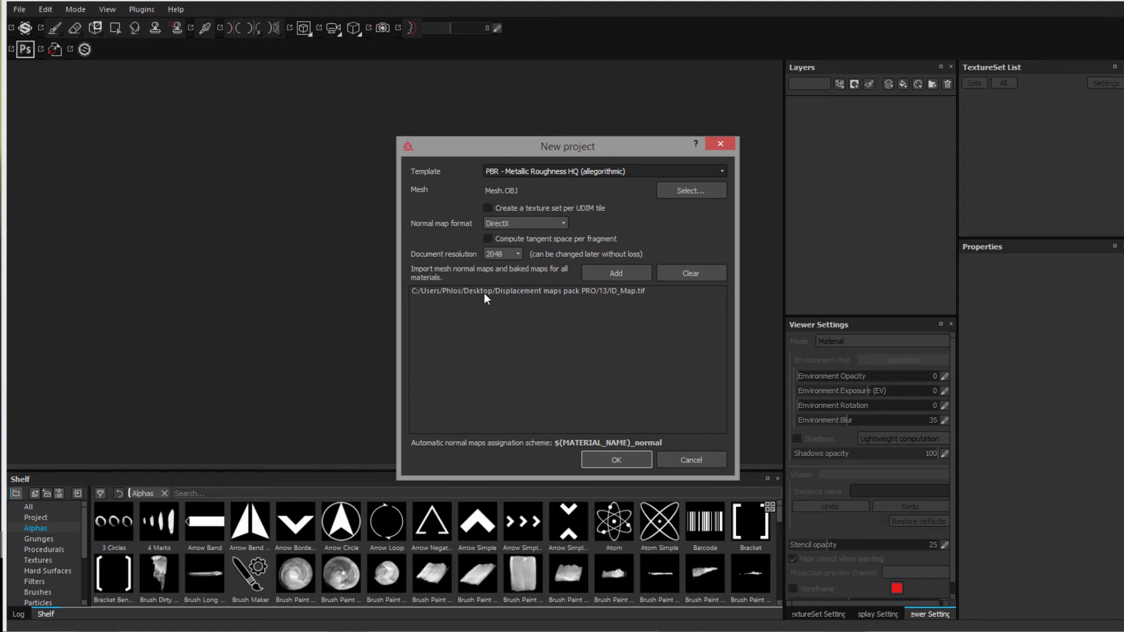
{"action": "left_click", "coordinate": [615, 460]}
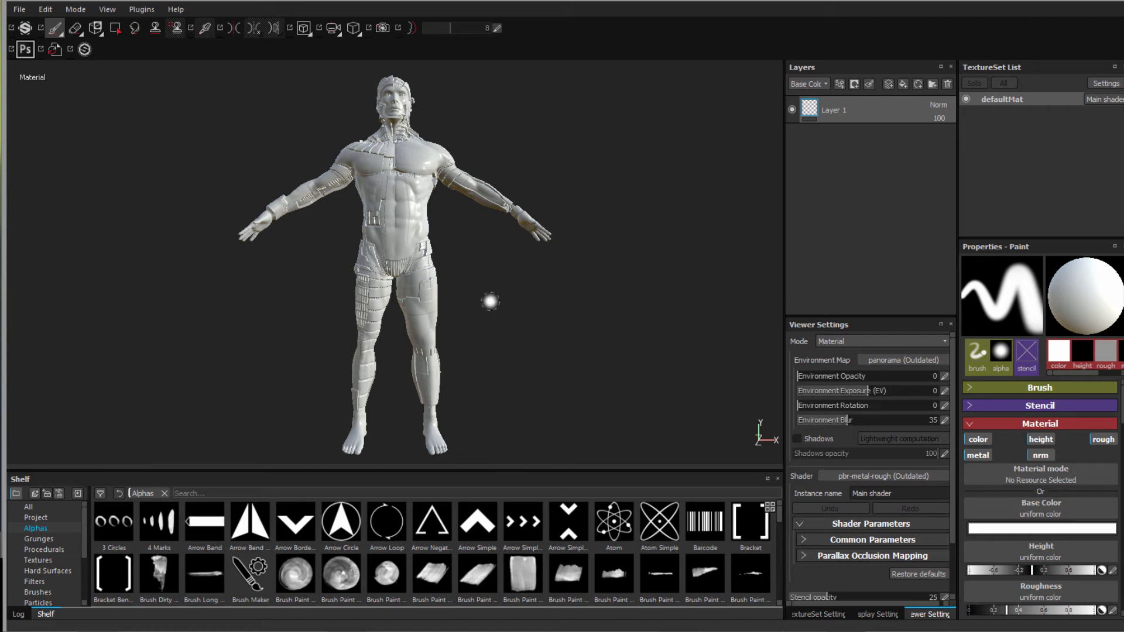
Open the texture set's baking settings and exclude the ID and Thickness maps from the bake
{"action": "key", "text": "alt"}
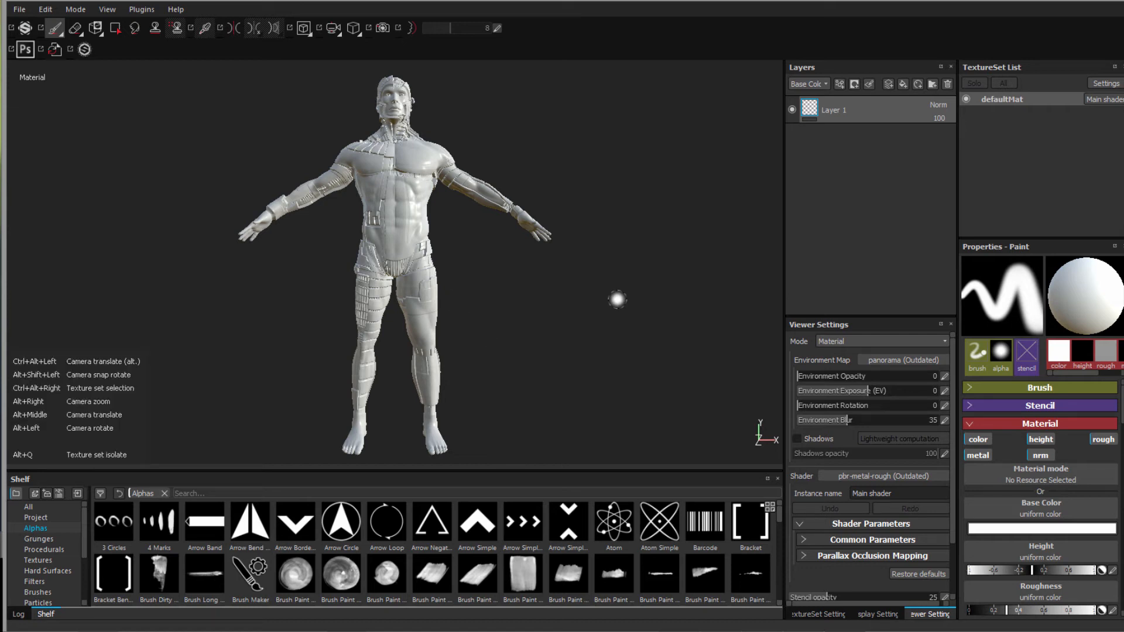
{"action": "left_click_drag", "start_coordinate": [605, 366], "coordinate": [589, 339], "text": "alt"}
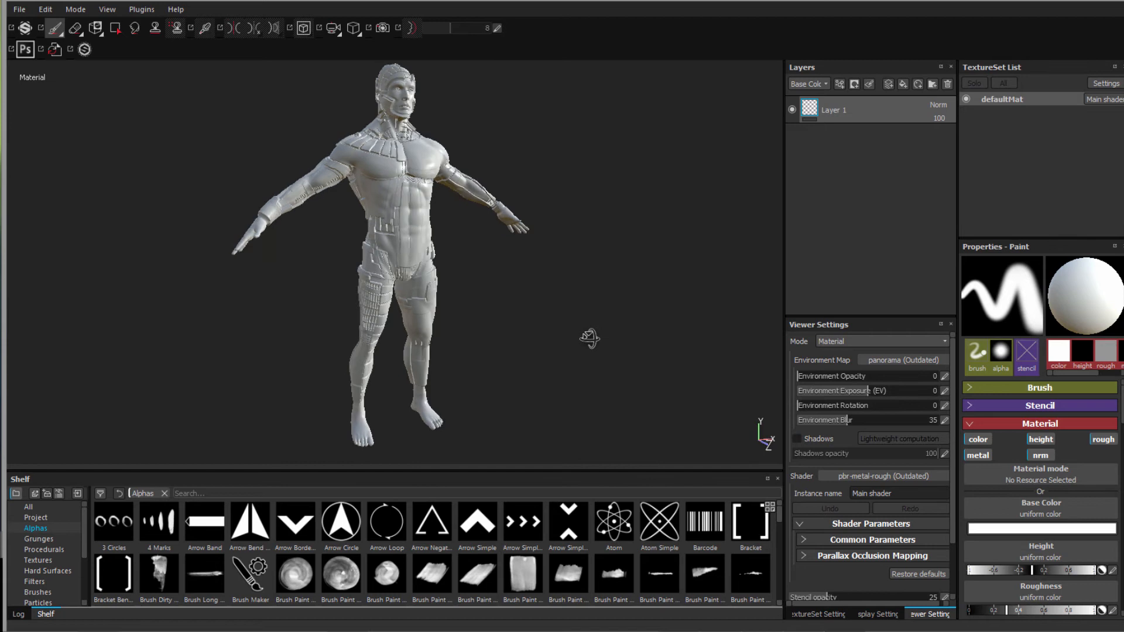
{"action": "right_click_drag", "start_coordinate": [591, 334], "coordinate": [426, 271], "text": "alt"}
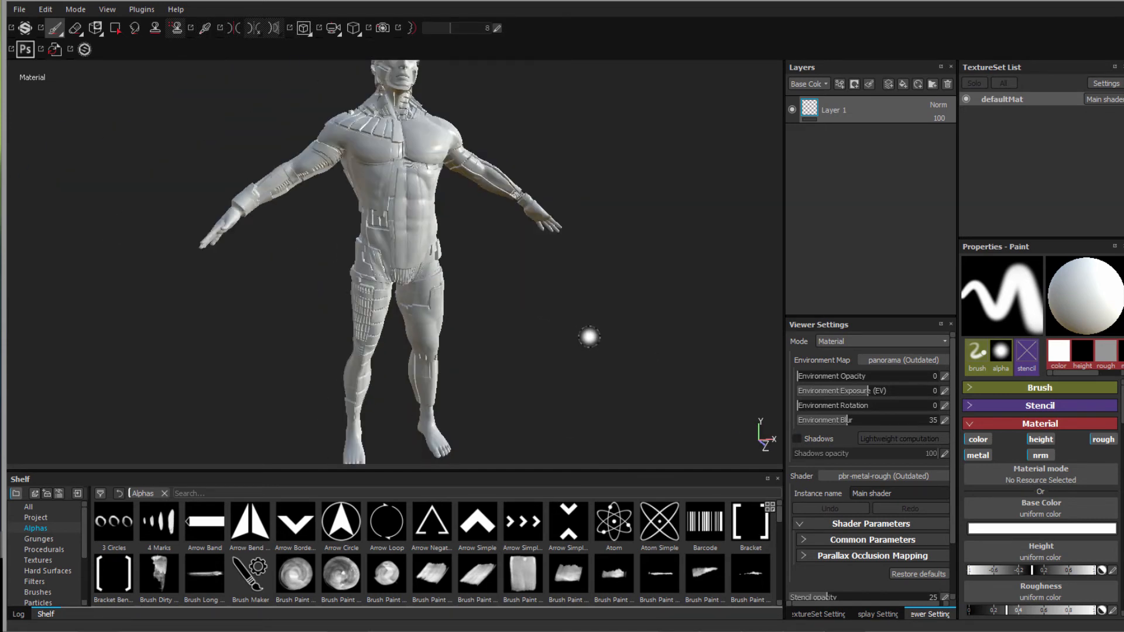
{"action": "right_click_drag", "start_coordinate": [590, 337], "coordinate": [527, 312], "text": "alt"}
{"action": "mouse_move", "coordinate": [605, 337]}
{"action": "middle_mouse_down", "text": "alt"}
{"action": "mouse_move", "coordinate": [447, 284]}
{"action": "mouse_move", "coordinate": [557, 313]}
{"action": "mouse_move", "coordinate": [569, 329]}
{"action": "mouse_move", "coordinate": [552, 355]}
{"action": "mouse_move", "coordinate": [502, 329]}
{"action": "mouse_move", "coordinate": [517, 344]}
{"action": "mouse_move", "coordinate": [575, 349]}
{"action": "mouse_move", "coordinate": [540, 343]}
{"action": "mouse_move", "coordinate": [552, 343]}
{"action": "middle_mouse_up", "text": "alt"}
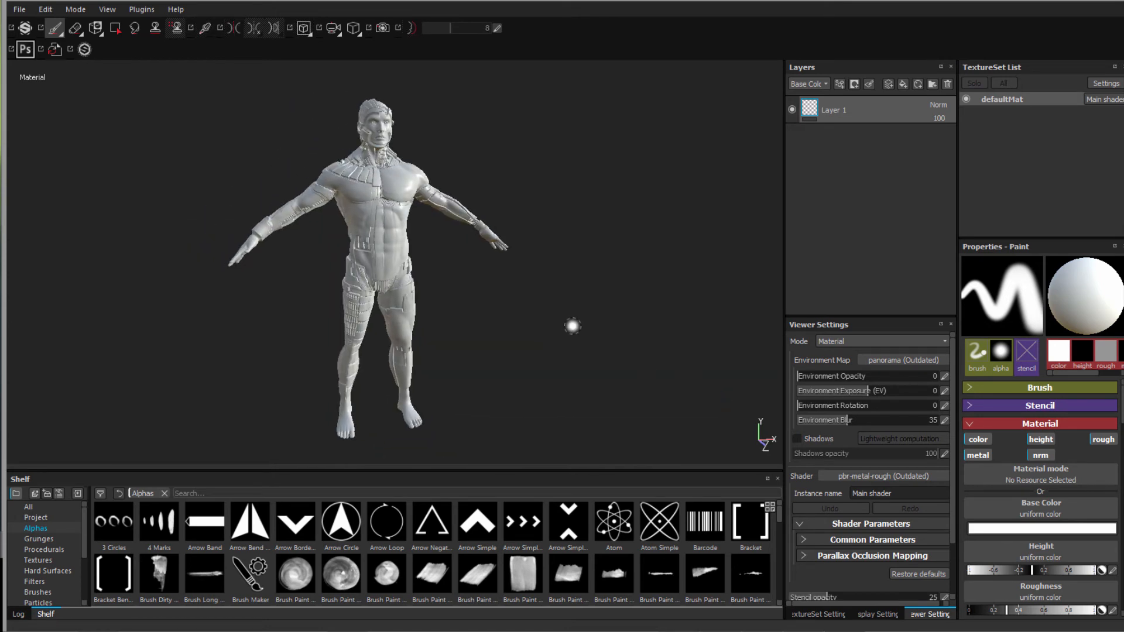
{"action": "left_click", "coordinate": [801, 616]}
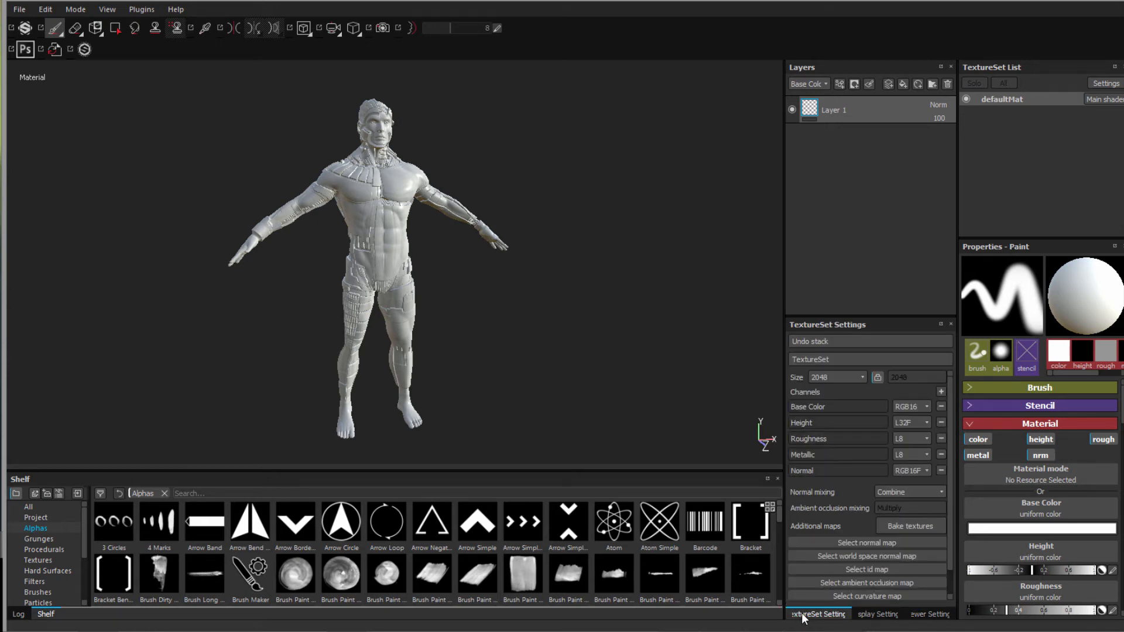
{"action": "left_click", "coordinate": [900, 528]}
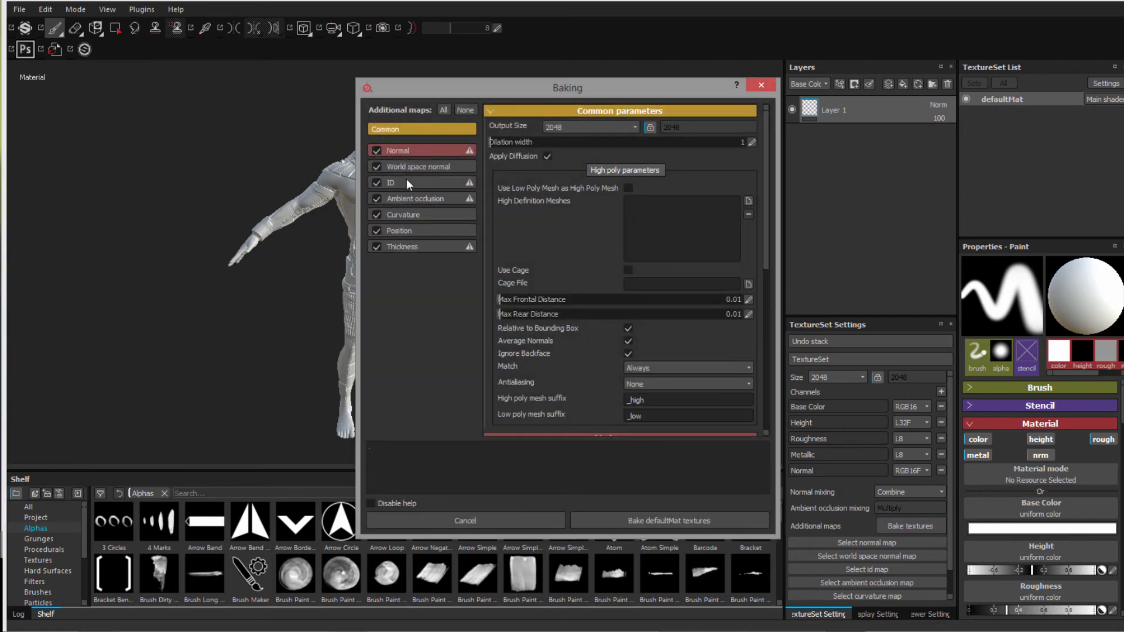
{"action": "left_click", "coordinate": [376, 247]}
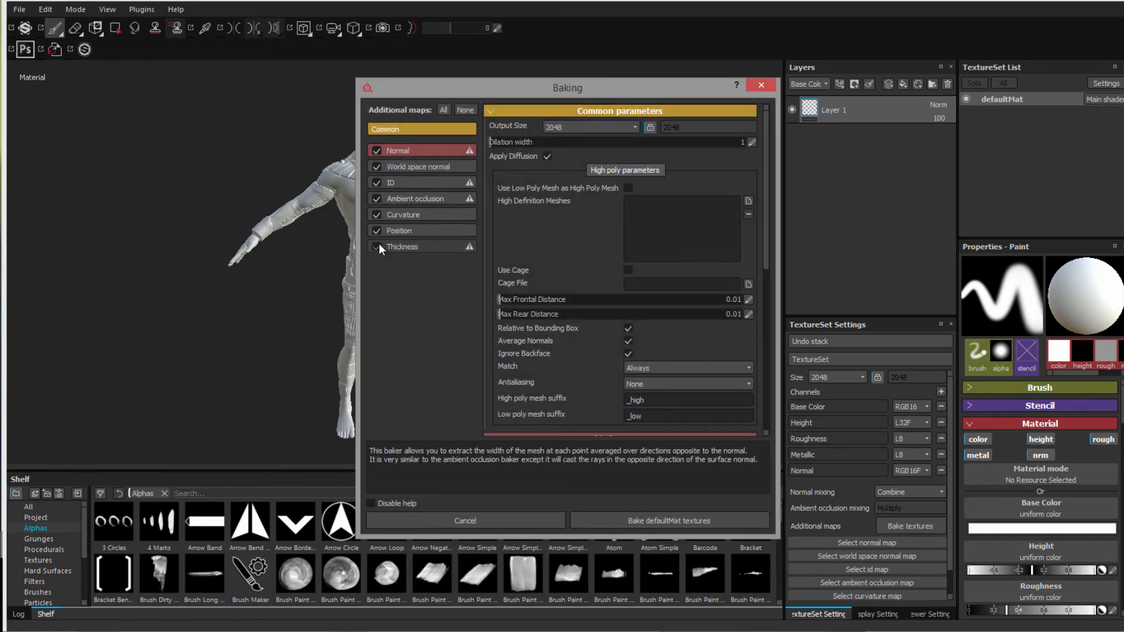
{"action": "left_click", "coordinate": [377, 183]}
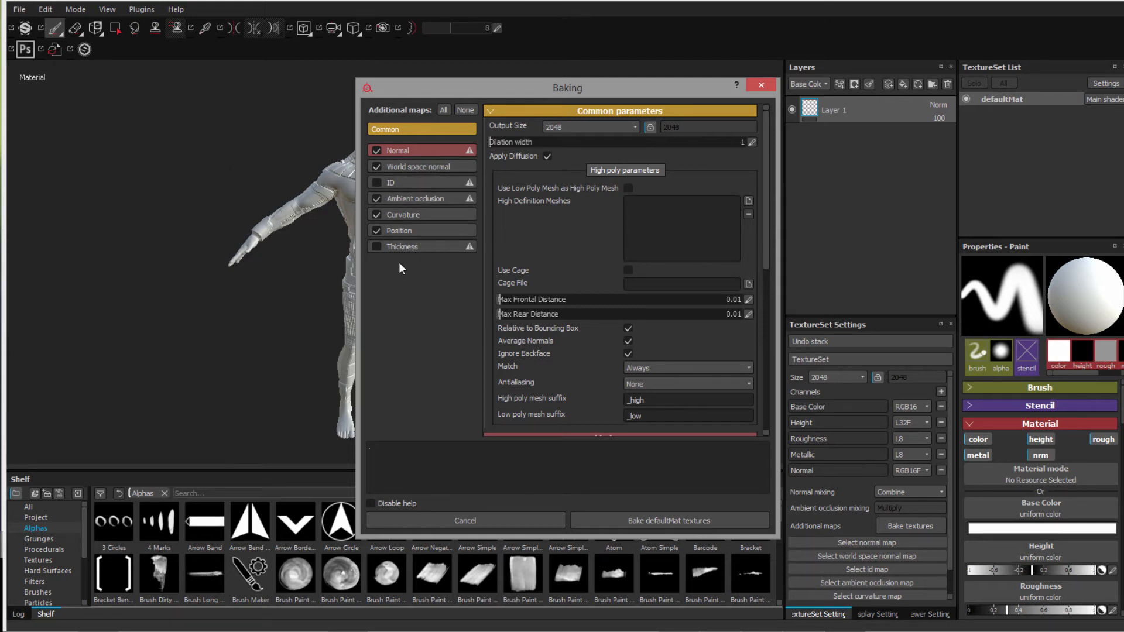
{"action": "left_click", "coordinate": [377, 247]}
Use the low poly mesh as the high poly mesh and bake the defaultMat textures
{"action": "left_click_drag", "start_coordinate": [446, 89], "coordinate": [568, 105]}
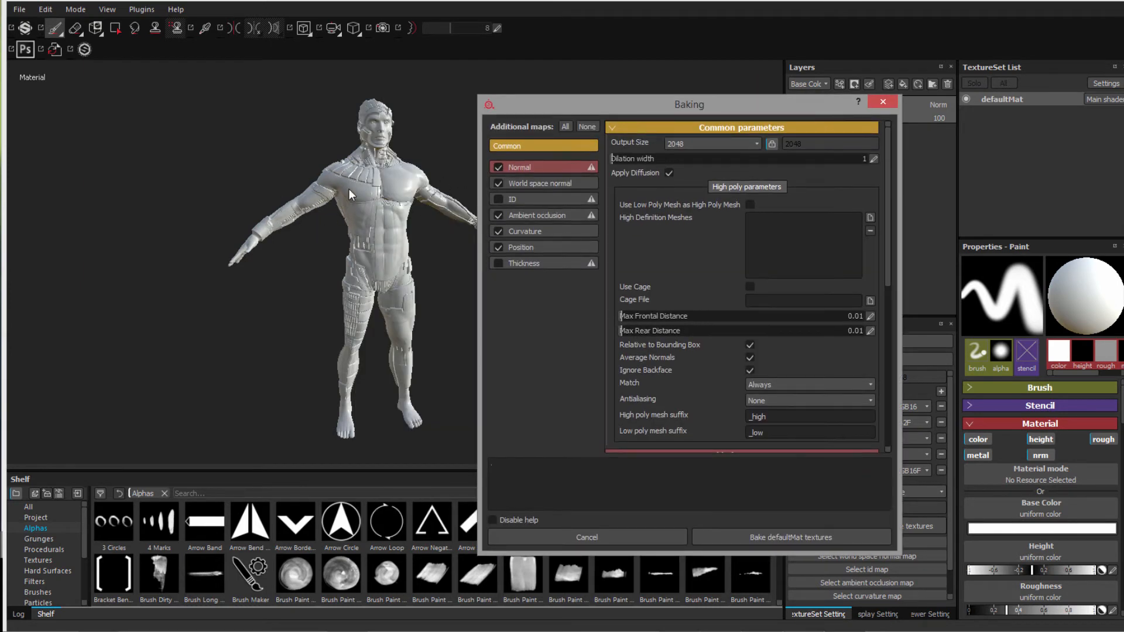
{"action": "left_click", "coordinate": [750, 204]}
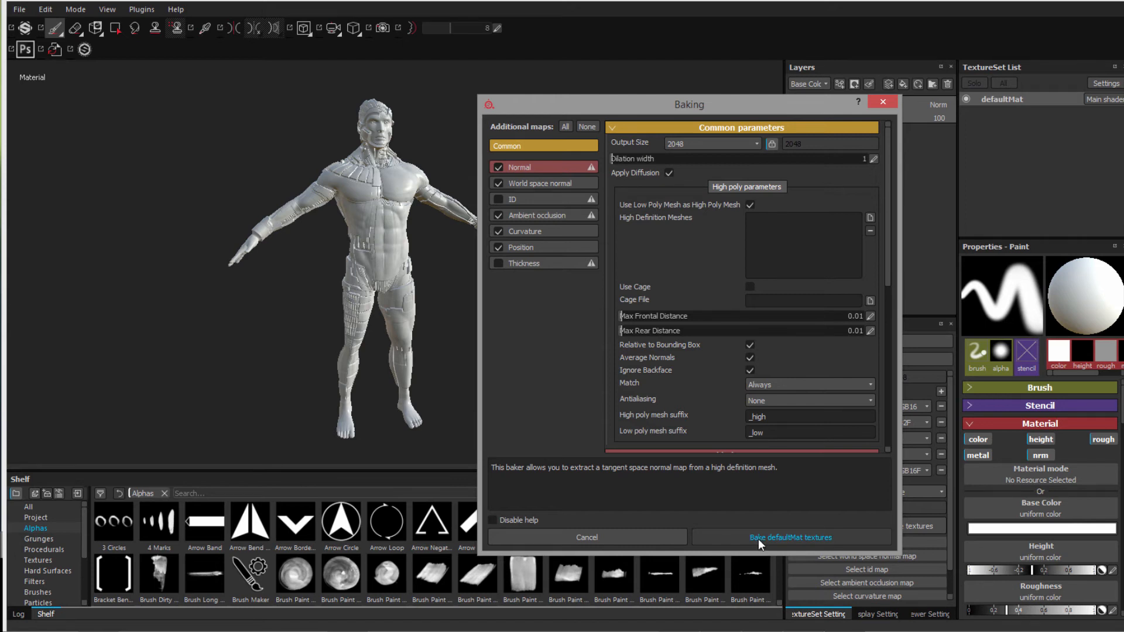
{"action": "left_click", "coordinate": [791, 538]}
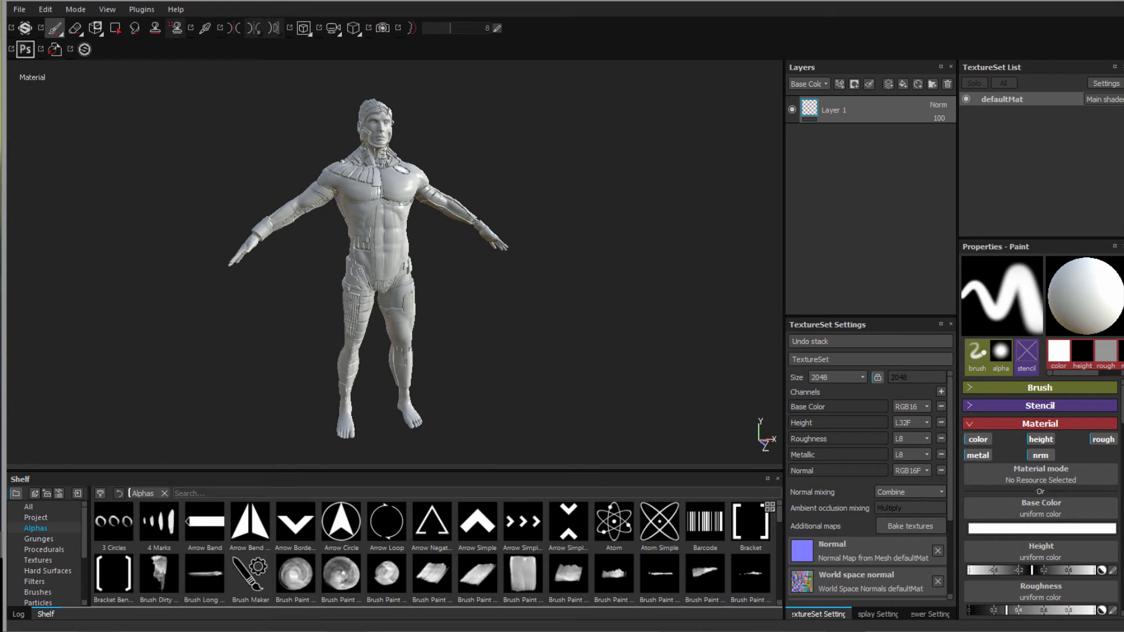
Assign the project's ID_Map as the texture set's ID map
{"action": "left_click_drag", "start_coordinate": [950, 491], "coordinate": [957, 579]}
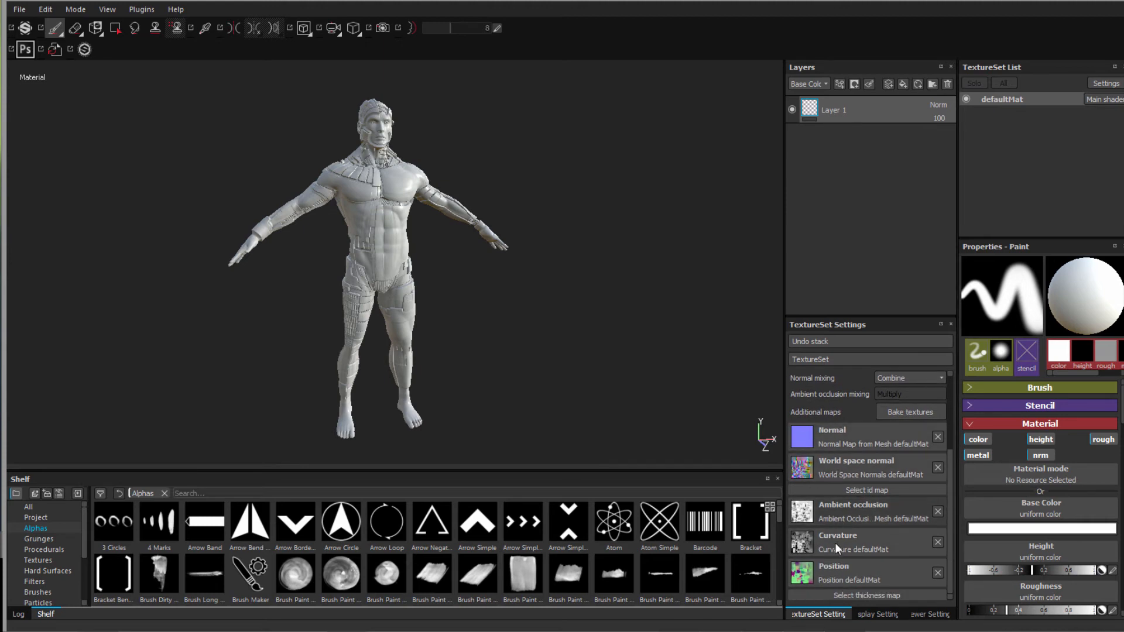
{"action": "left_click", "coordinate": [856, 490]}
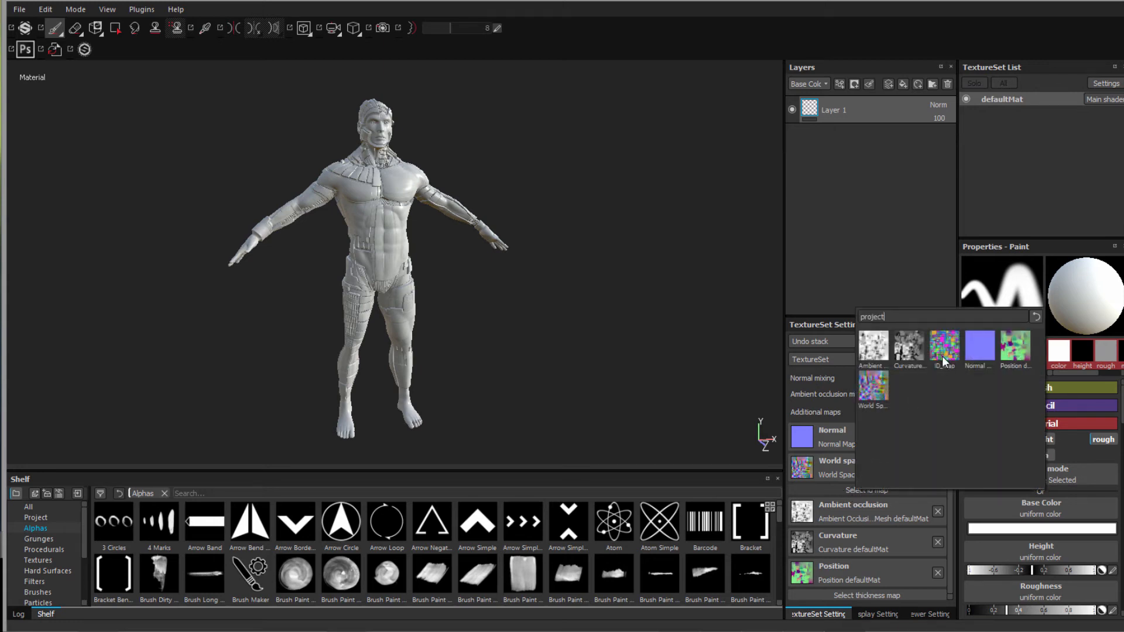
{"action": "mouse_move", "coordinate": [940, 346]}
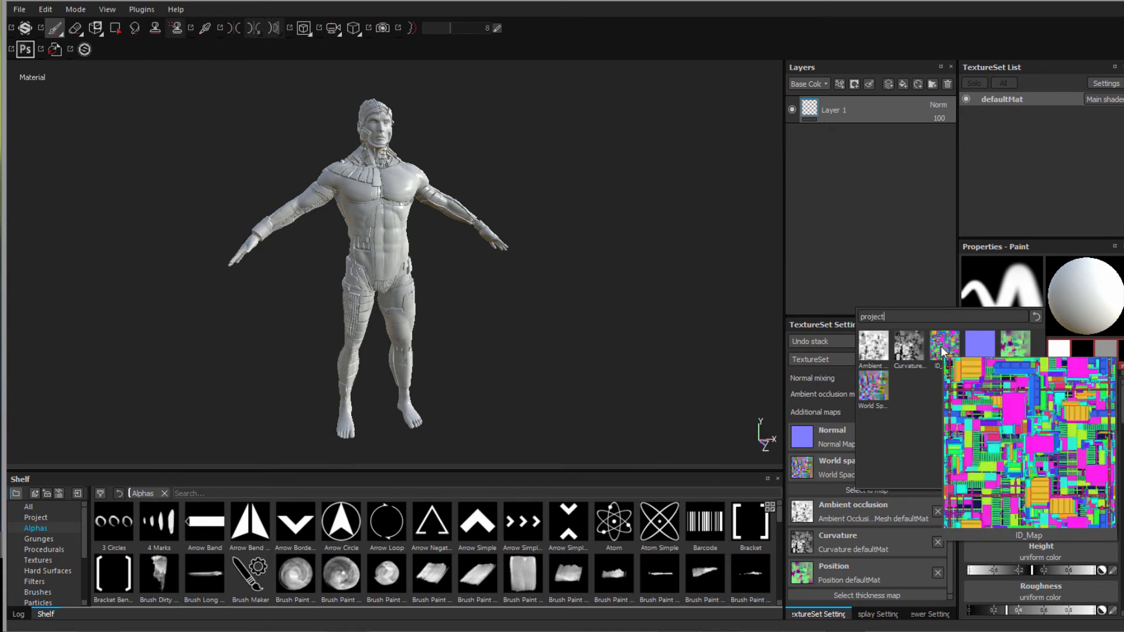
{"action": "left_click", "coordinate": [940, 346]}
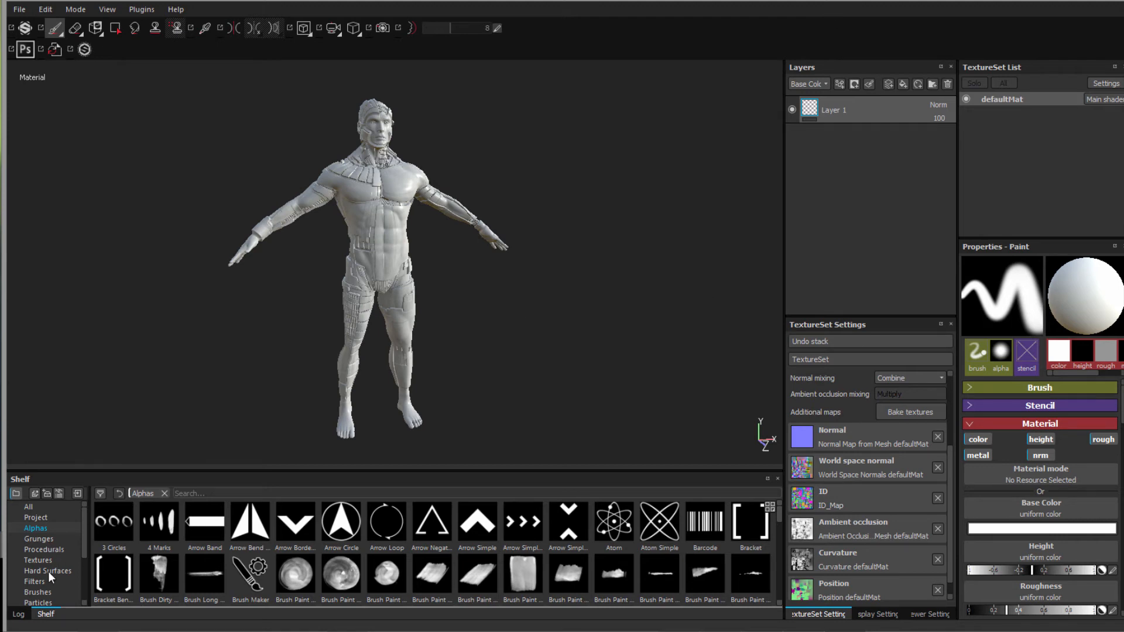
Add the Dark Coated Metal smart material to the layer stack beneath Layer 1
{"action": "left_click", "coordinate": [40, 593]}
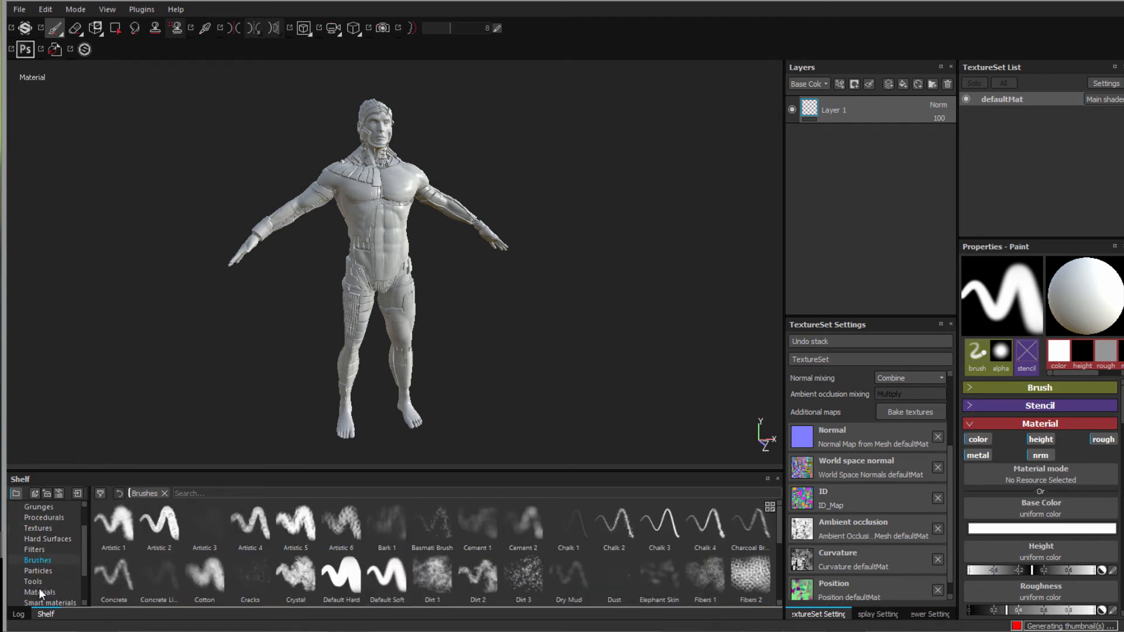
{"action": "scroll", "coordinate": [34, 575], "scroll_direction": "down", "scroll_amount": 1}
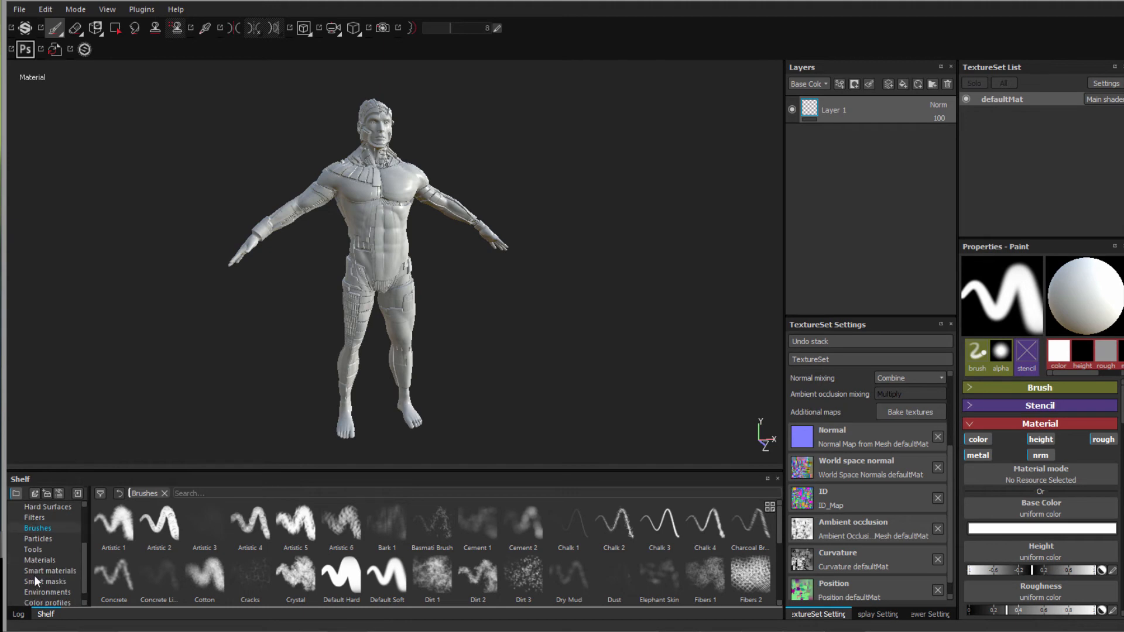
{"action": "left_click", "coordinate": [38, 571]}
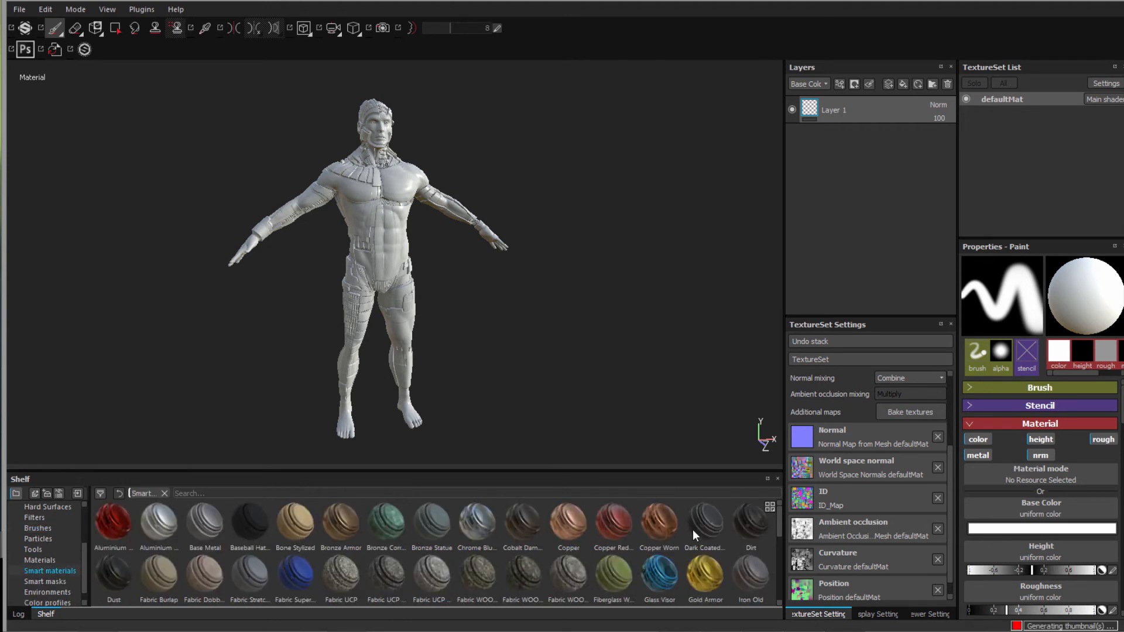
{"action": "left_click_drag", "start_coordinate": [704, 529], "coordinate": [859, 137]}
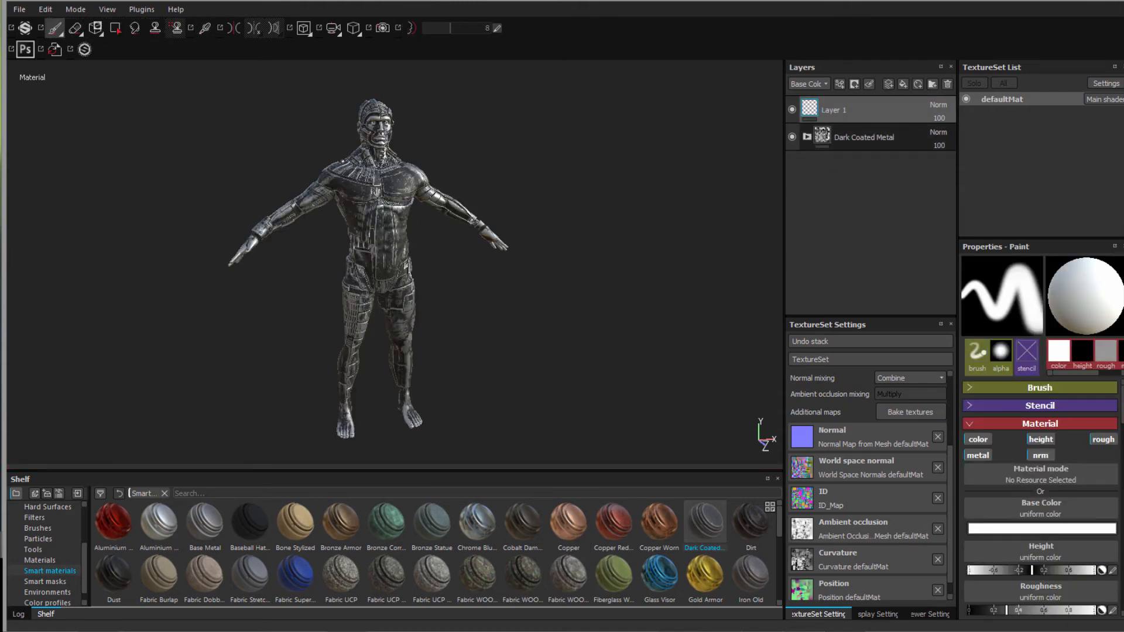
Add the Gold Pure material to the layer stack between Layer 1 and Dark Coated Metal
{"action": "mouse_move", "coordinate": [598, 414]}
{"action": "left_mouse_down", "text": "alt"}
{"action": "mouse_move", "coordinate": [788, 380]}
{"action": "mouse_move", "coordinate": [971, 368]}
{"action": "left_mouse_up", "text": "alt"}
{"action": "scroll", "coordinate": [248, 100], "scroll_direction": "up", "scroll_amount": 5}
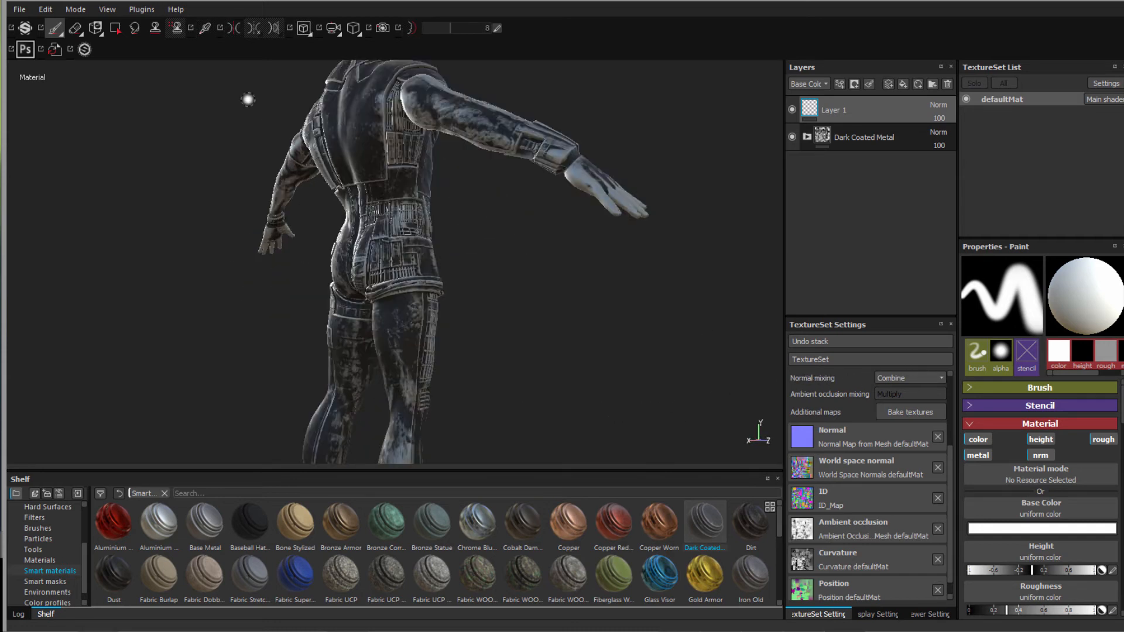
{"action": "middle_click_drag", "start_coordinate": [281, 329], "coordinate": [223, 271], "text": "alt"}
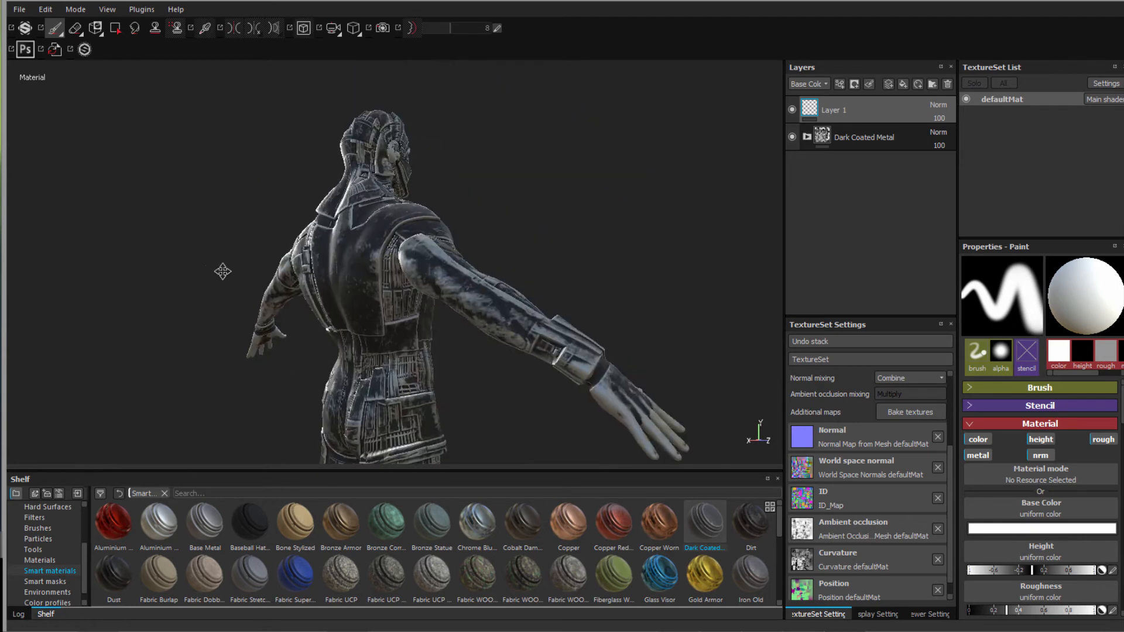
{"action": "left_click_drag", "start_coordinate": [223, 271], "coordinate": [261, 277], "text": "alt"}
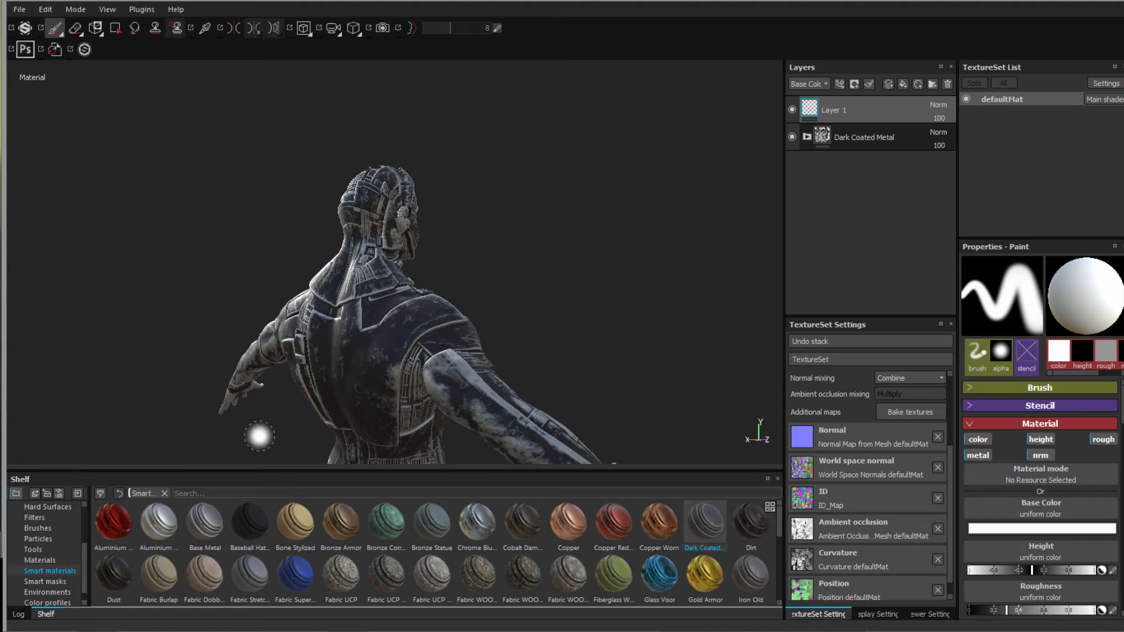
{"action": "left_click", "coordinate": [37, 557]}
{"action": "left_click_drag", "start_coordinate": [107, 577], "coordinate": [846, 120]}
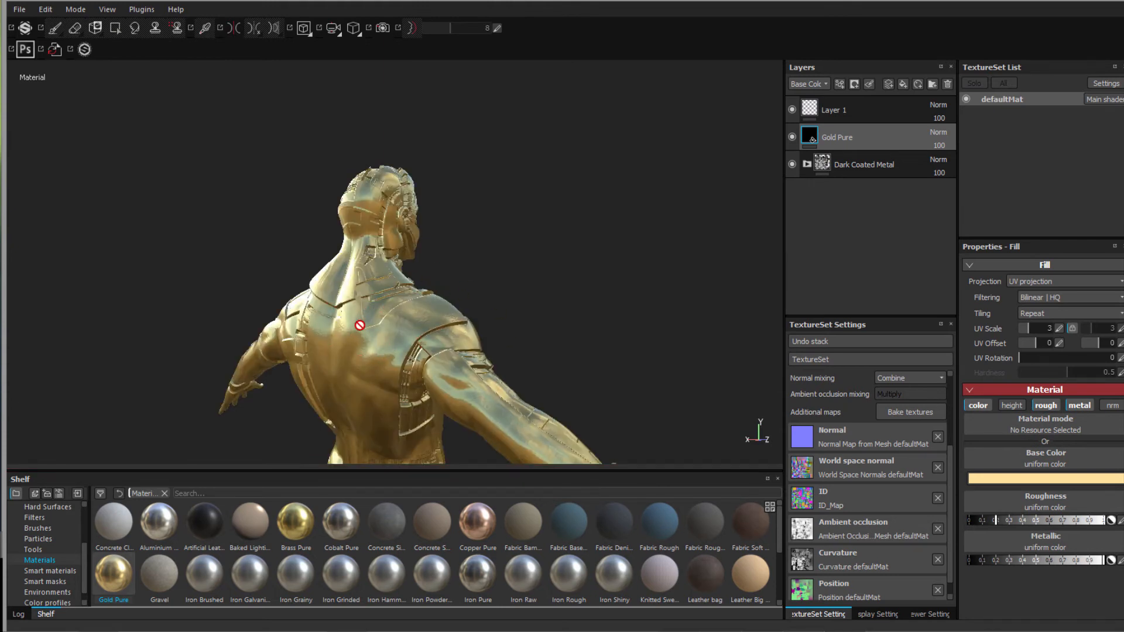
Add a color selection mask to the Gold Pure layer, start picking ID colors, and return to the material view
{"action": "right_click", "coordinate": [874, 143]}
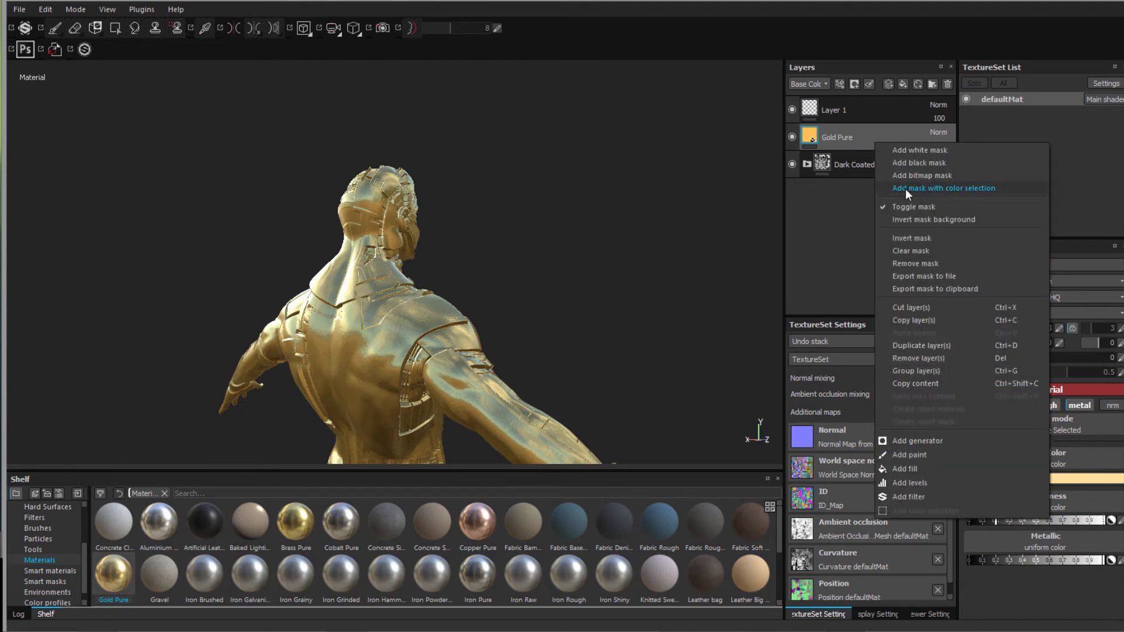
{"action": "left_click", "coordinate": [906, 189]}
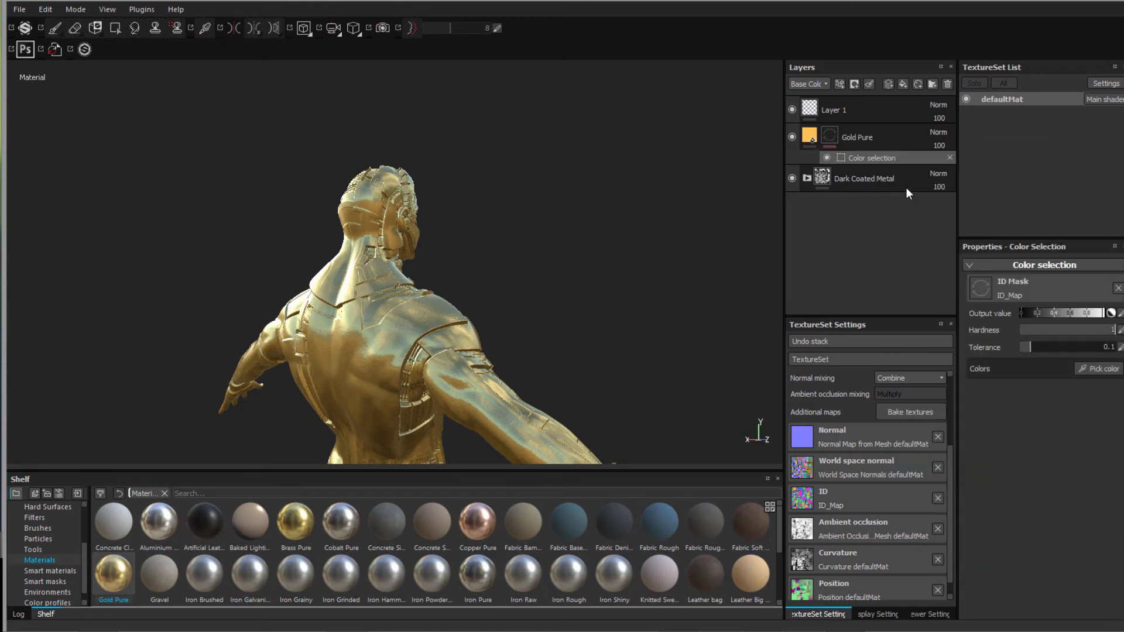
{"action": "left_click", "coordinate": [1097, 370]}
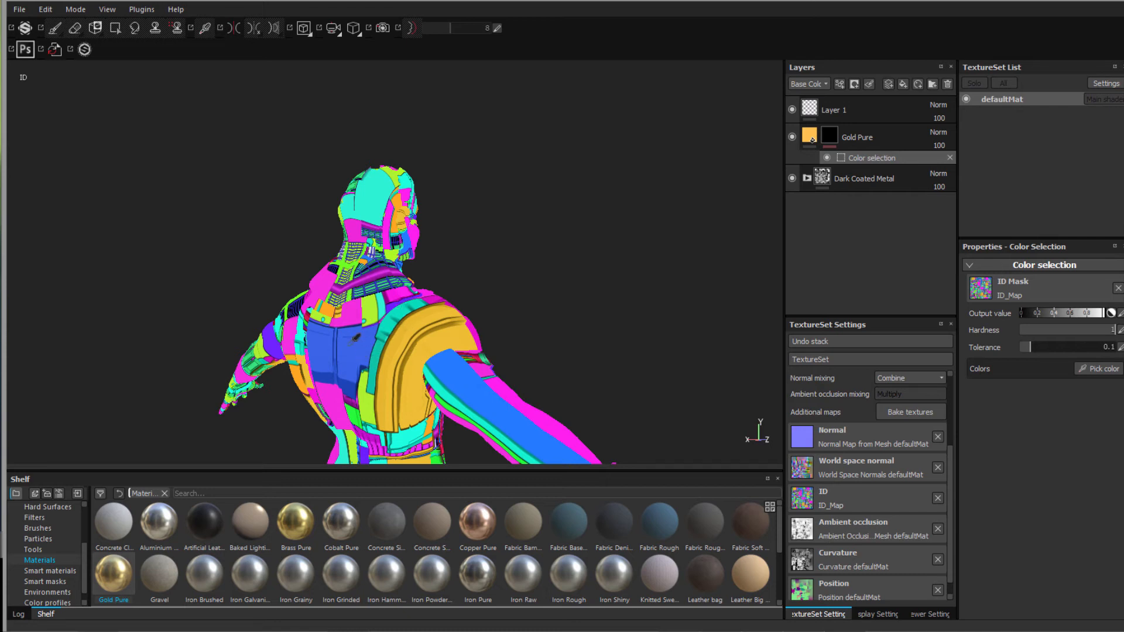
{"action": "scroll", "coordinate": [352, 340], "scroll_direction": "down", "scroll_amount": 5}
{"action": "key", "text": "m"}
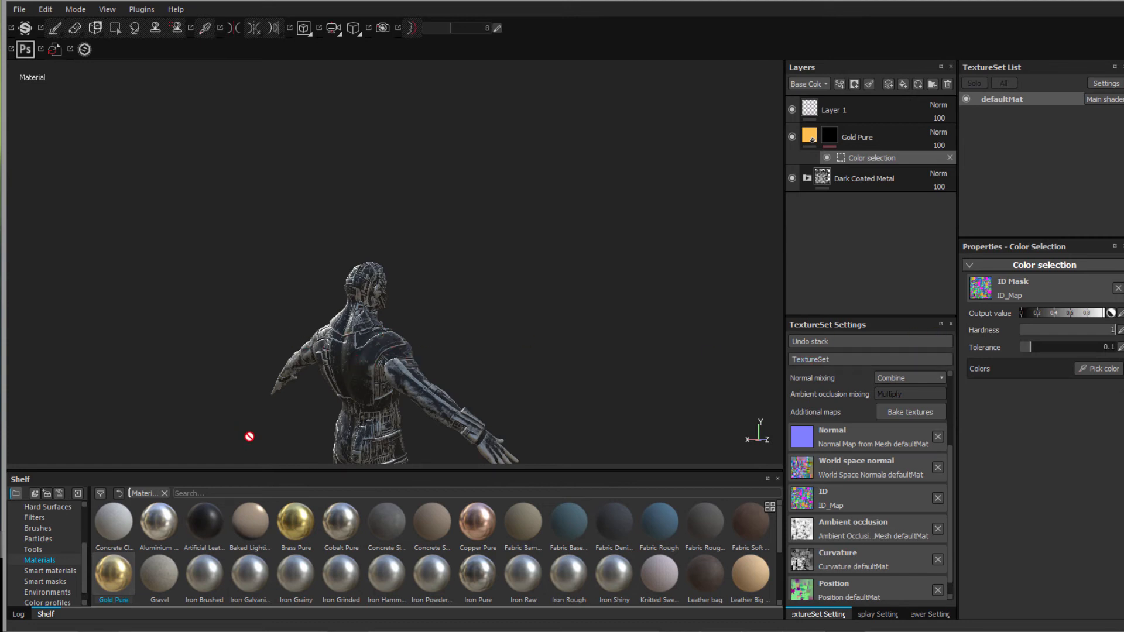
{"action": "left_click_drag", "start_coordinate": [268, 439], "coordinate": [281, 356], "text": "alt"}
{"action": "left_click", "coordinate": [309, 363]}
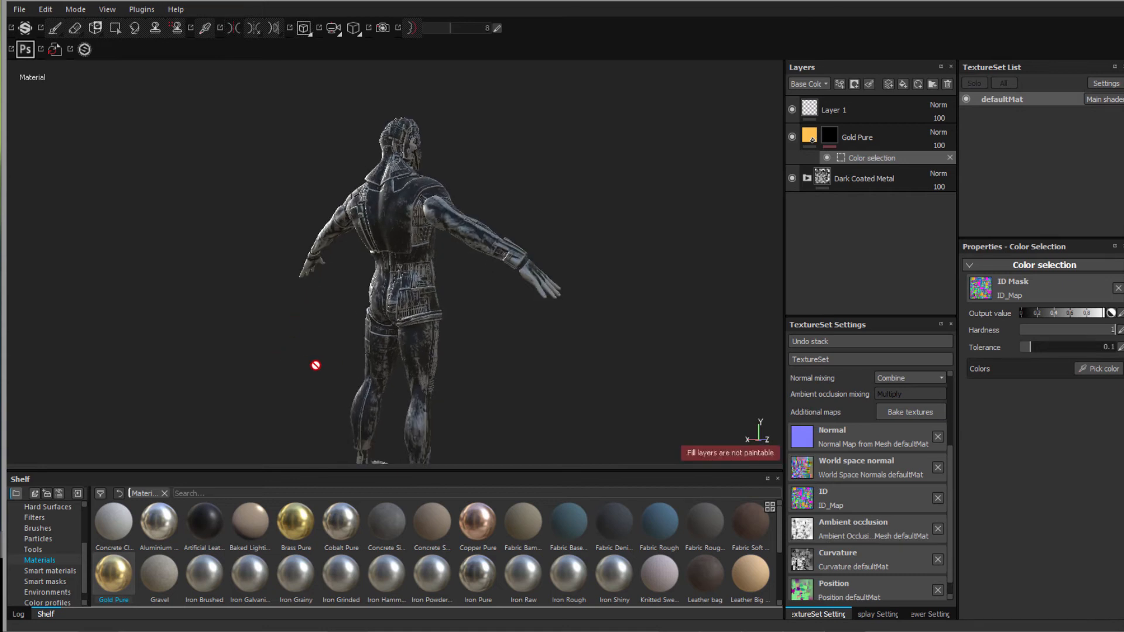
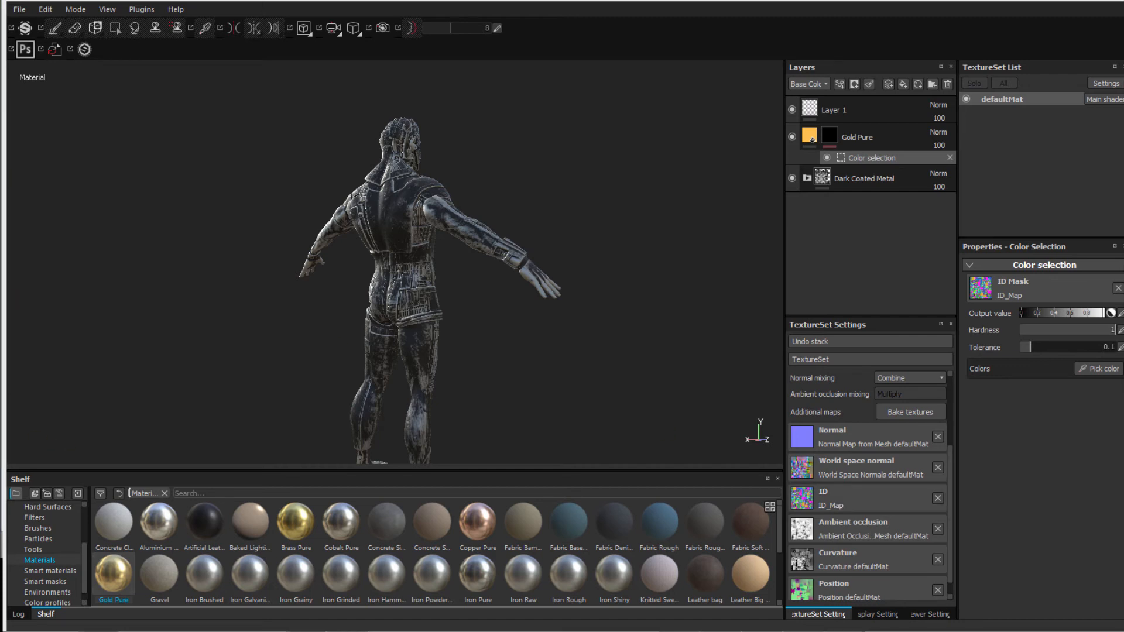
Switch to File Explorer, browse to folder 13 of the Displacement maps pack PRO, and open its ID_Map.tif in Photoshop
{"action": "left_click", "coordinate": [105, 631]}
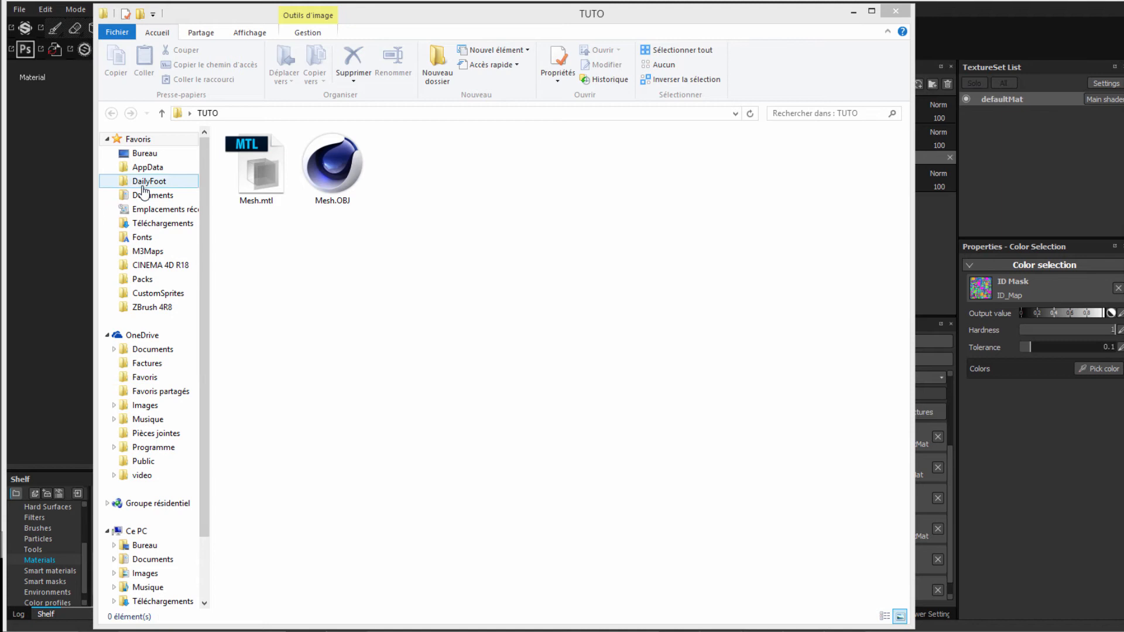
{"action": "left_click", "coordinate": [145, 546]}
{"action": "left_click", "coordinate": [424, 192]}
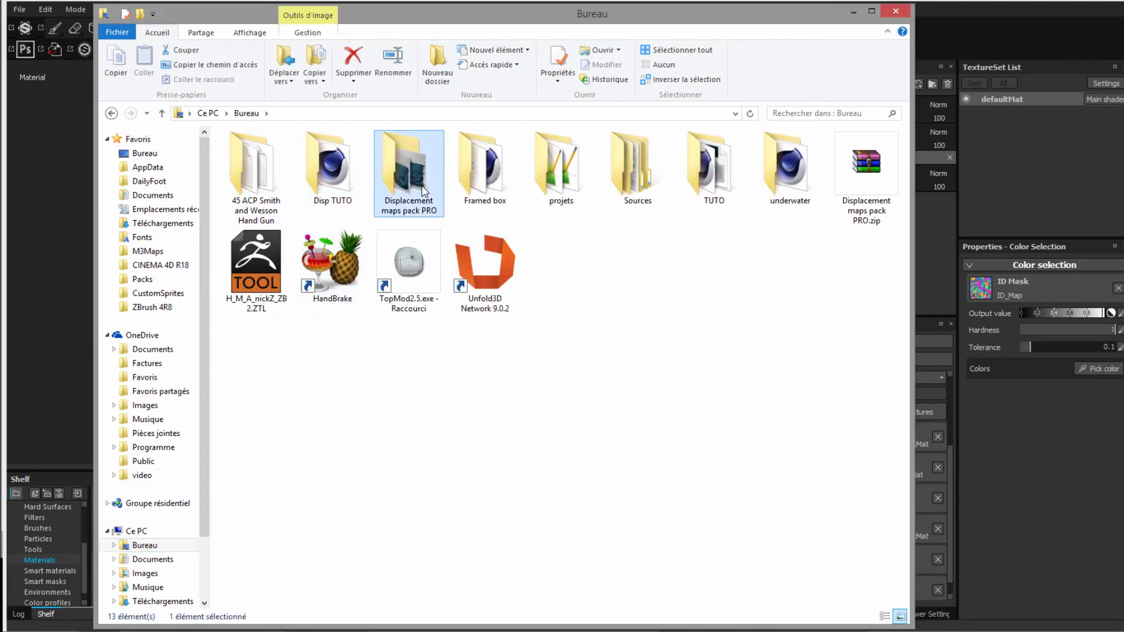
{"action": "double_click", "coordinate": [424, 191]}
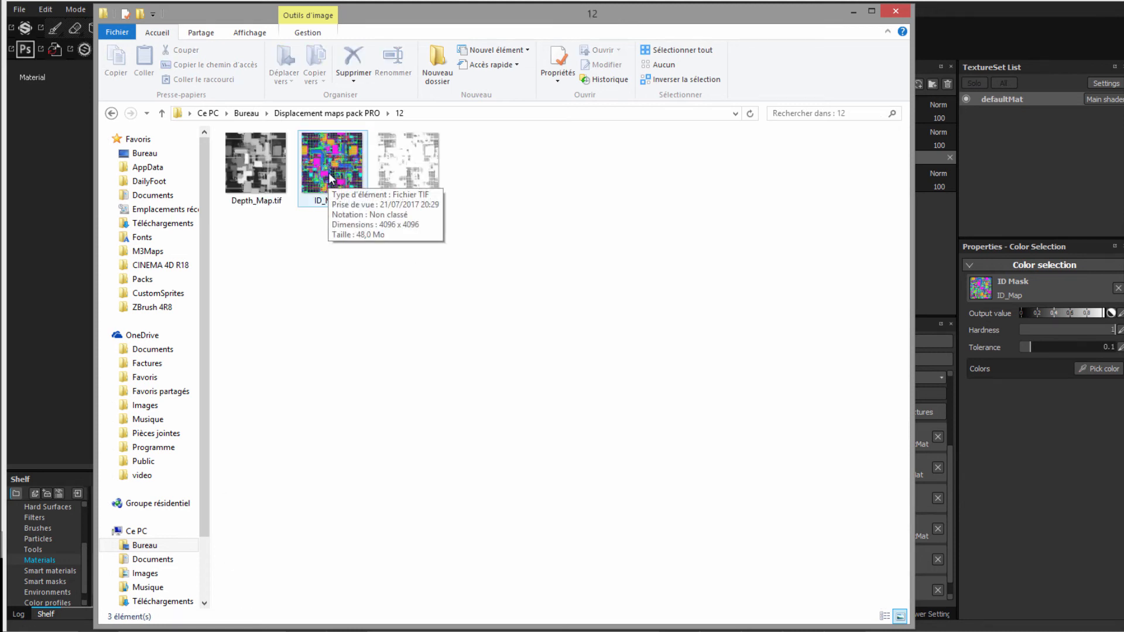
{"action": "left_click", "coordinate": [327, 113]}
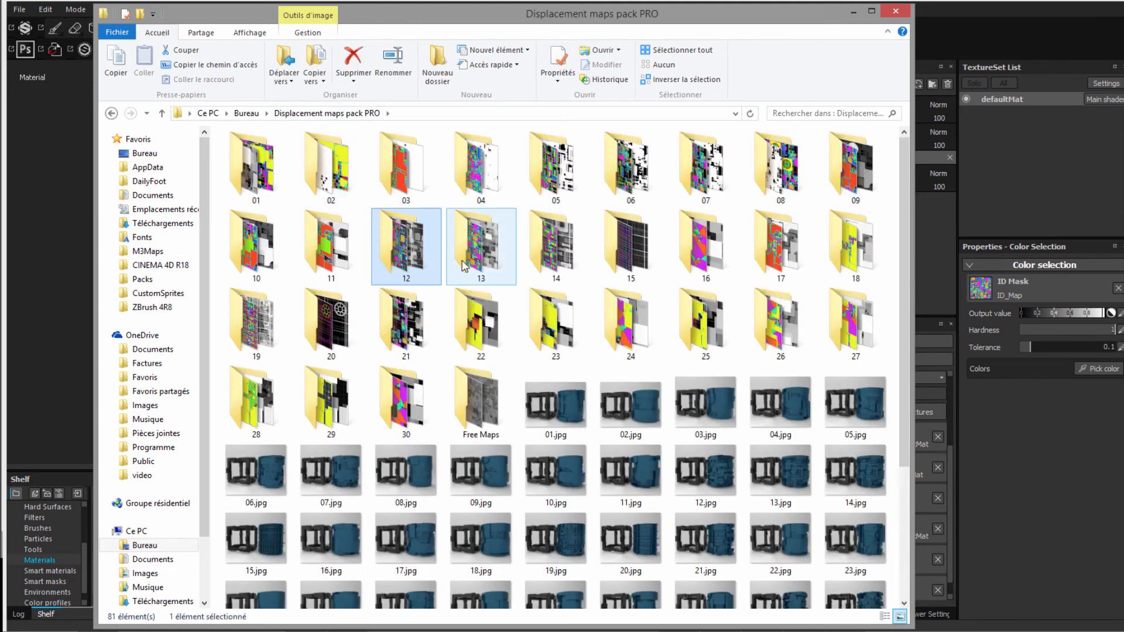
{"action": "double_click", "coordinate": [466, 266]}
{"action": "left_click_drag", "start_coordinate": [325, 166], "coordinate": [53, 527]}
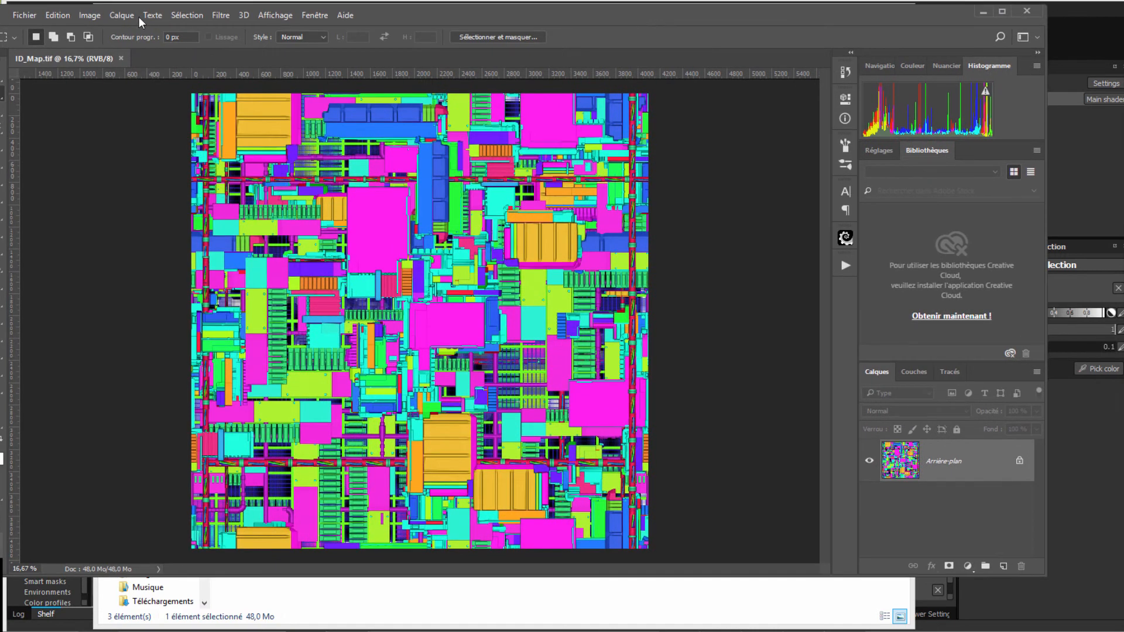
Flip the ID map's canvas vertically
{"action": "left_click", "coordinate": [83, 15]}
{"action": "mouse_move", "coordinate": [103, 49]}
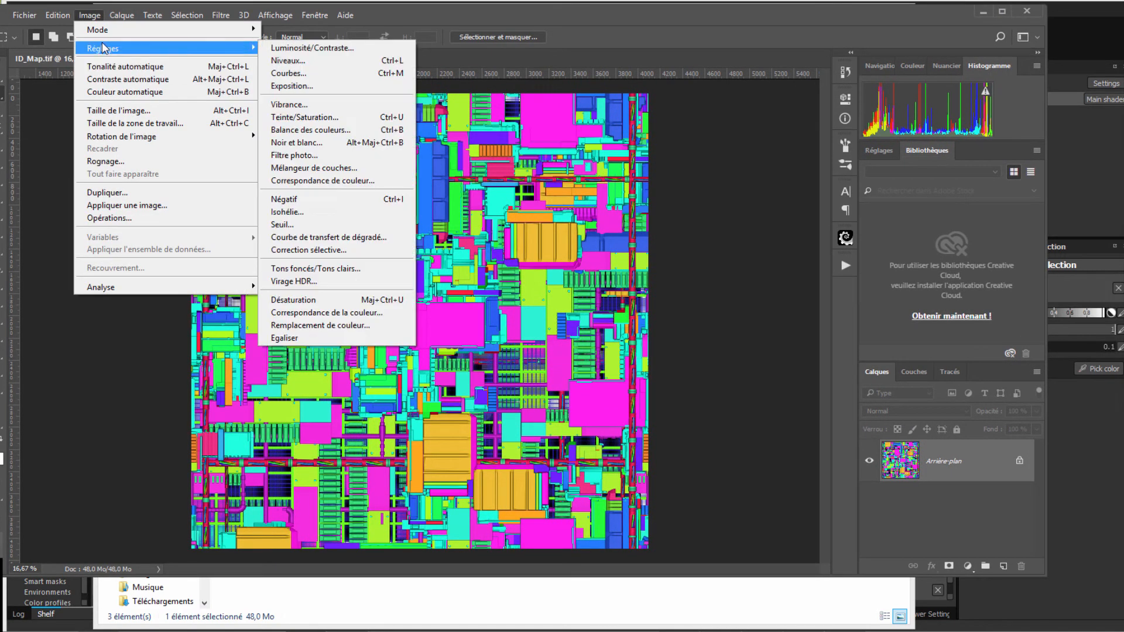
{"action": "mouse_move", "coordinate": [201, 144]}
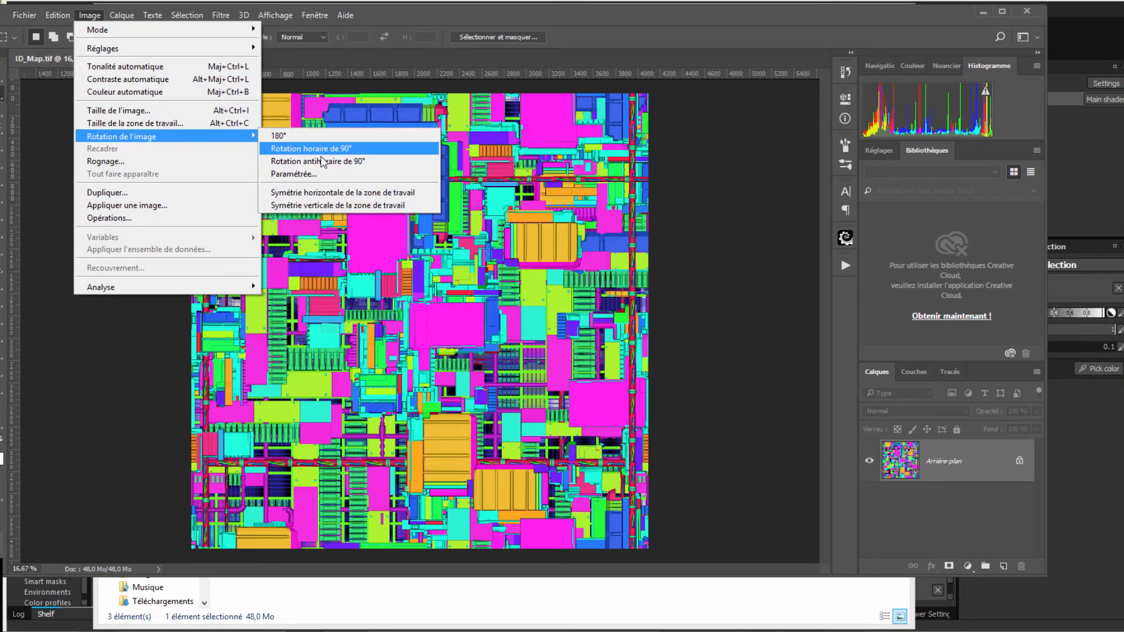
{"action": "left_click", "coordinate": [327, 206]}
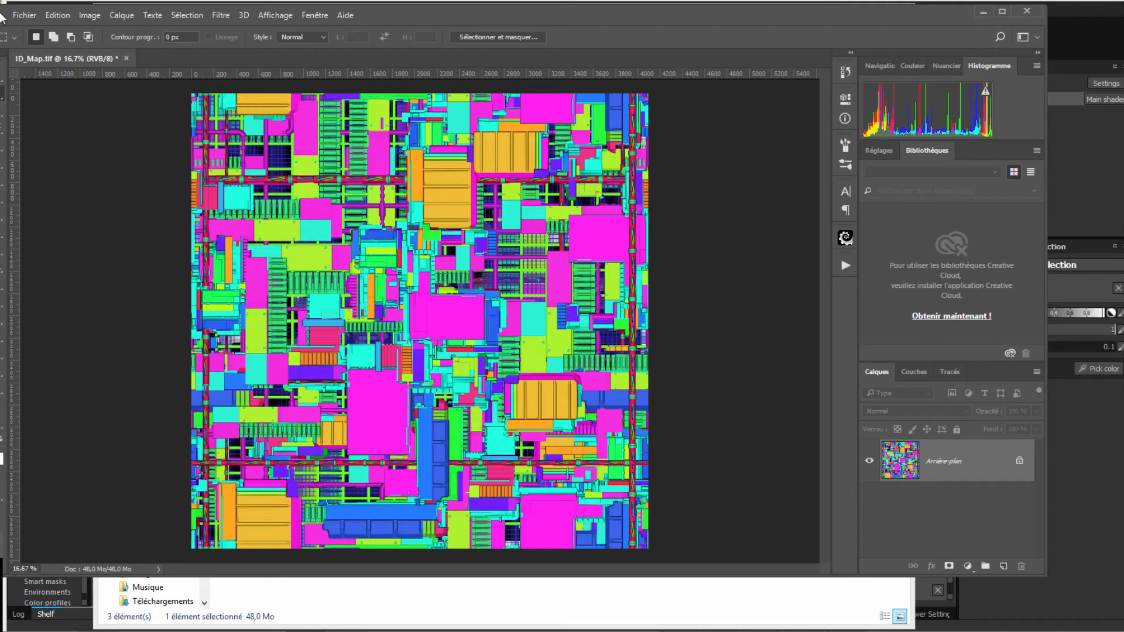
Save the flipped map to the desktop as ID_Map2.tif in TIFF format and return to Substance Painter
{"action": "left_click", "coordinate": [24, 15]}
{"action": "left_click", "coordinate": [51, 161]}
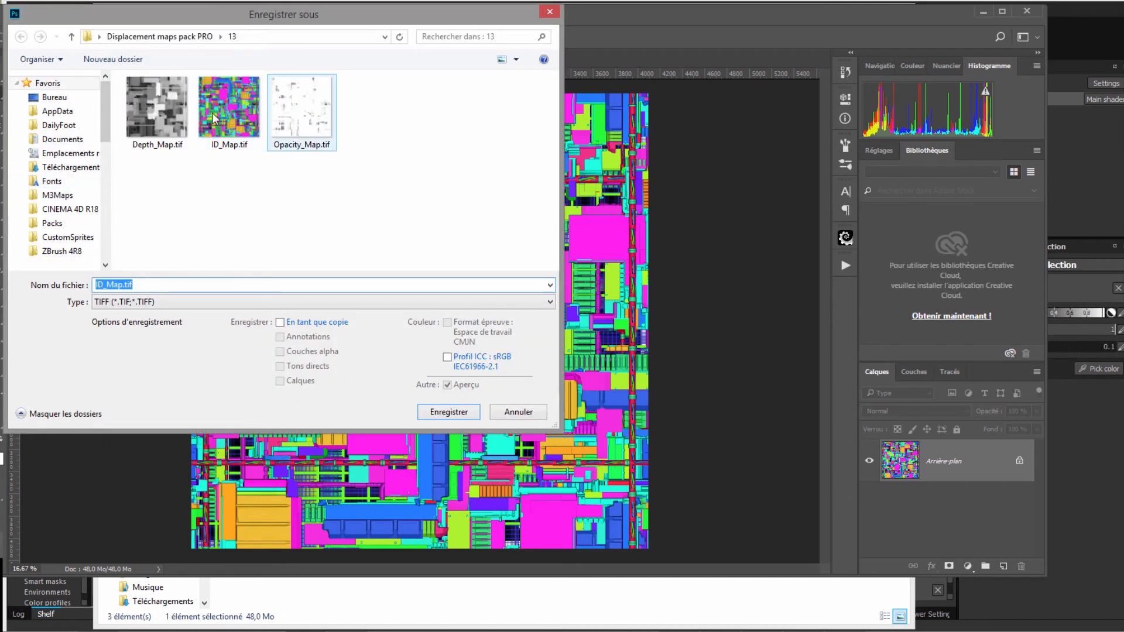
{"action": "left_click", "coordinate": [54, 97]}
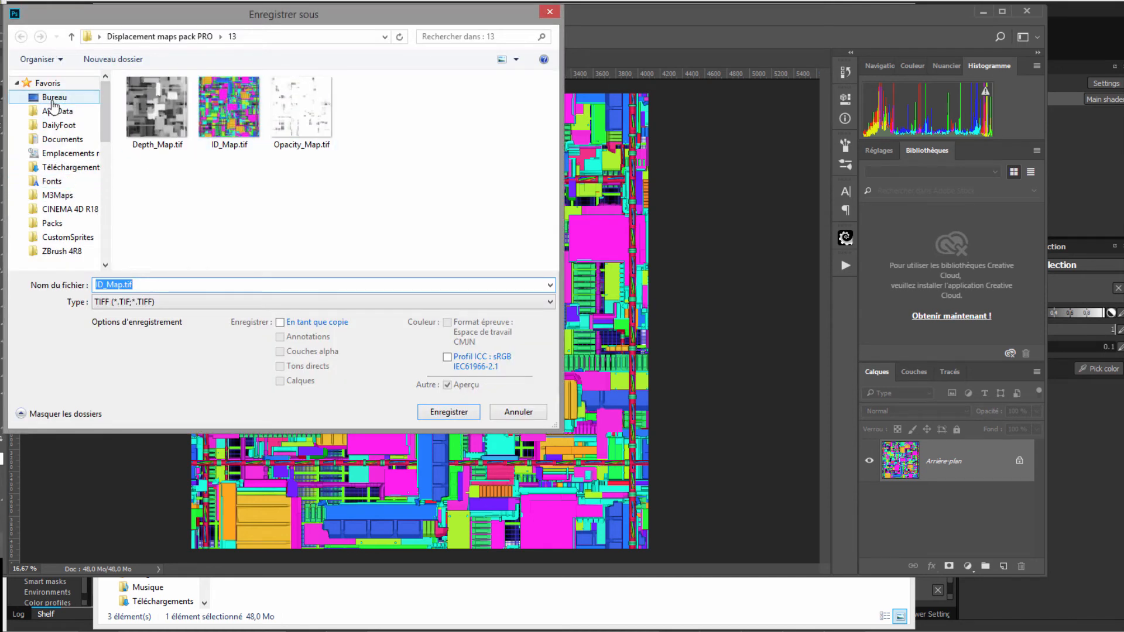
{"action": "double_click", "coordinate": [124, 285]}
{"action": "left_click", "coordinate": [123, 285]}
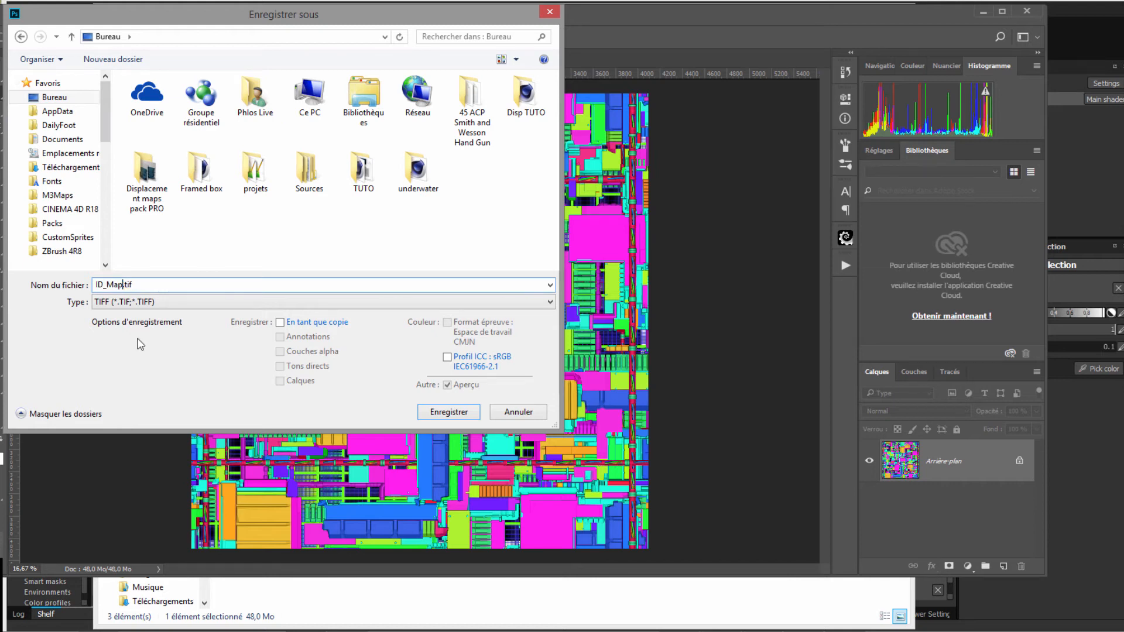
{"action": "type", "text": "2"}
{"action": "left_click", "coordinate": [449, 413]}
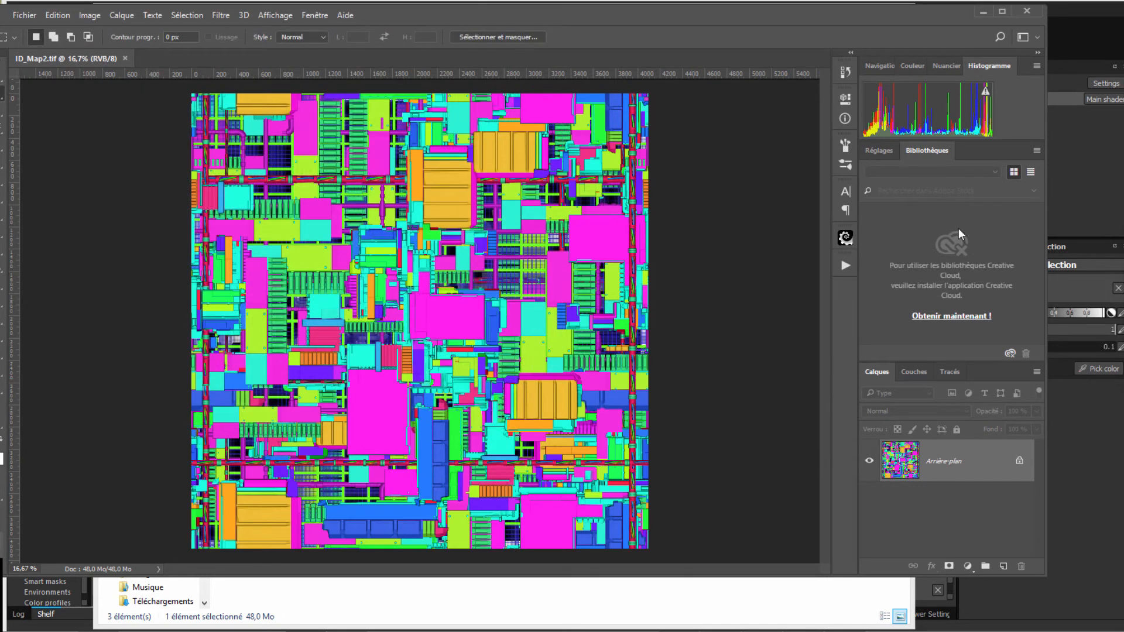
{"action": "left_click", "coordinate": [981, 12]}
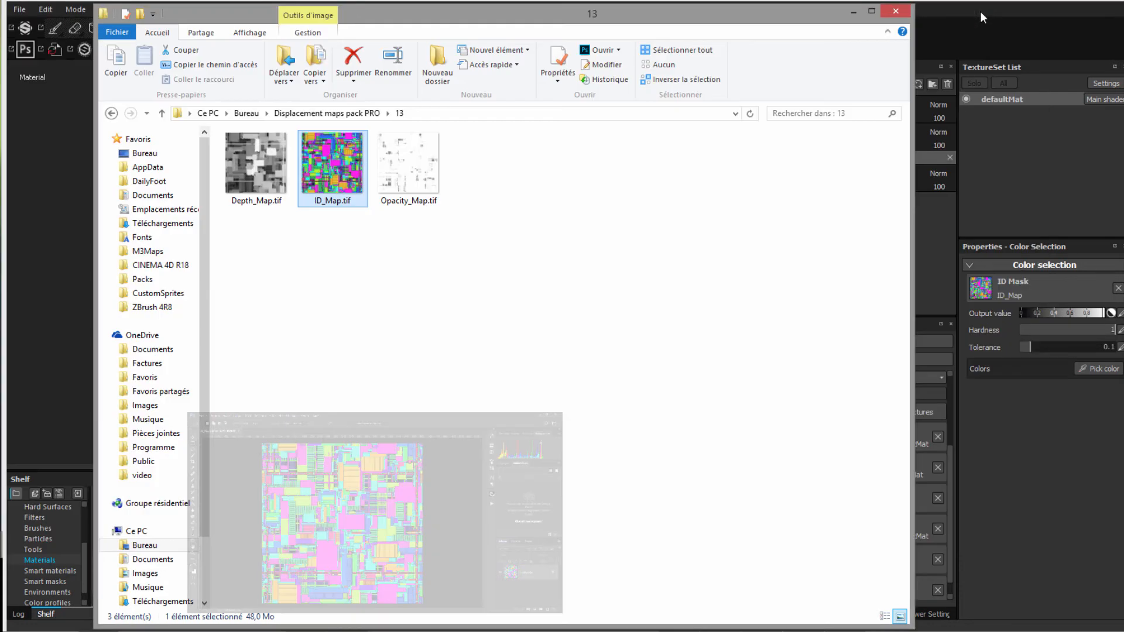
{"action": "left_click", "coordinate": [895, 12]}
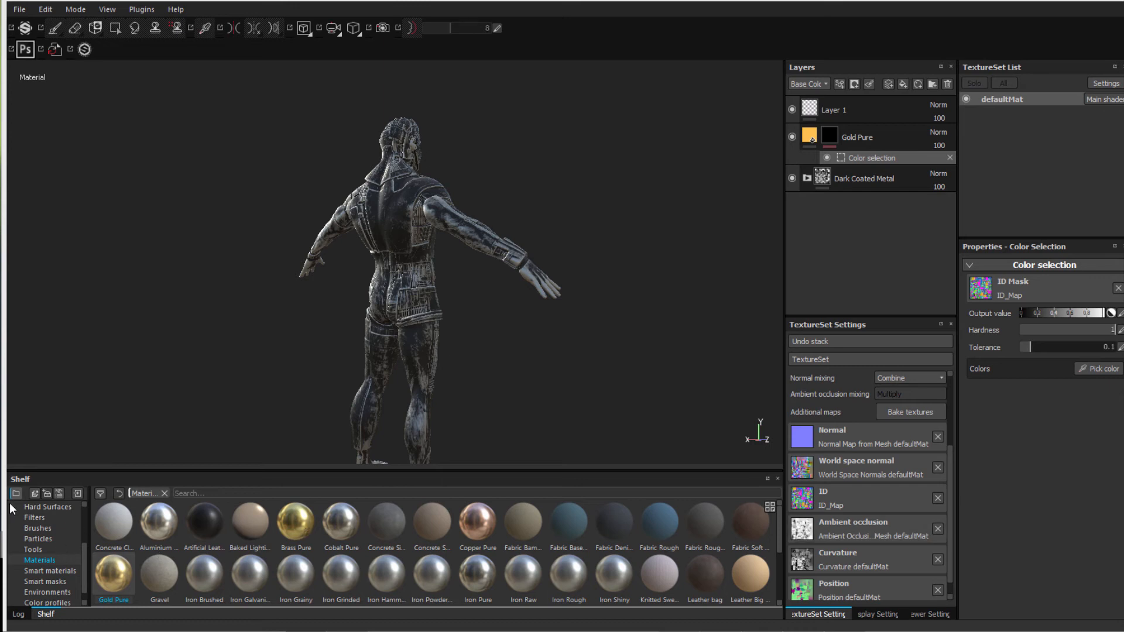
Start a resource import and add ID_Map2.tif from the desktop to the import list
{"action": "left_click", "coordinate": [78, 493]}
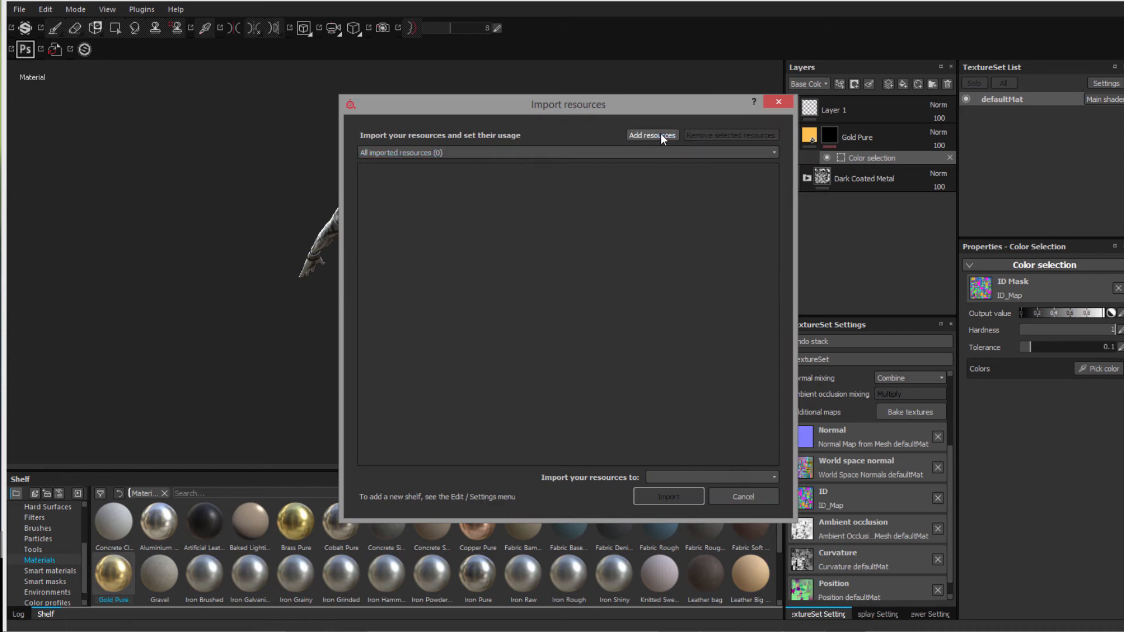
{"action": "left_click", "coordinate": [651, 135]}
{"action": "left_click", "coordinate": [394, 208]}
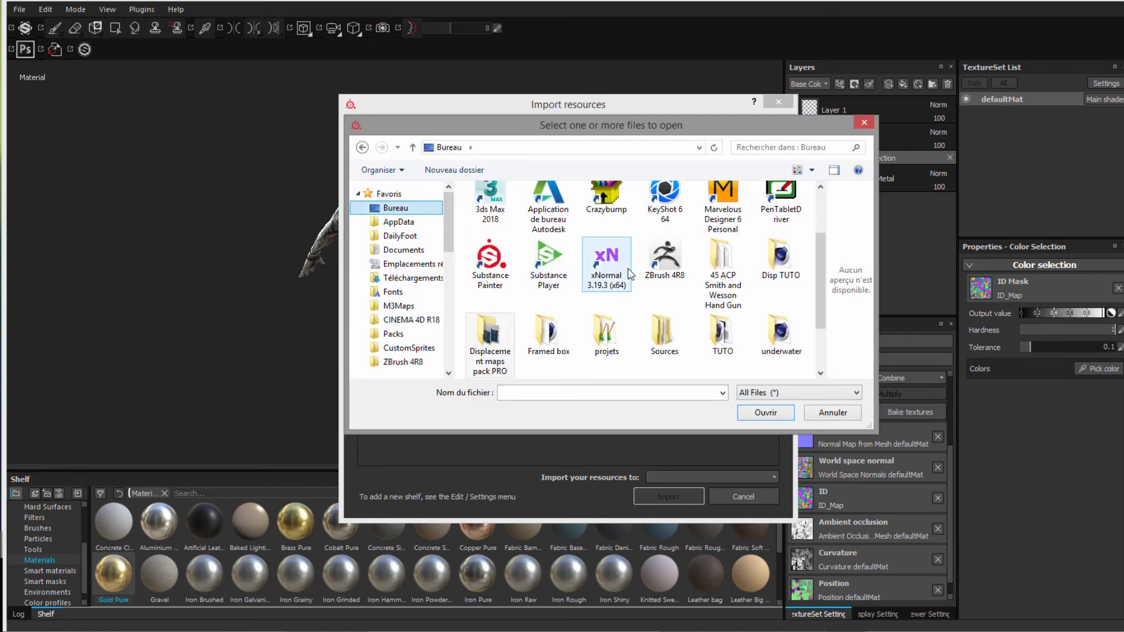
{"action": "left_click", "coordinate": [630, 274]}
{"action": "scroll", "coordinate": [621, 272], "scroll_direction": "up", "scroll_amount": 1}
{"action": "scroll", "coordinate": [619, 271], "scroll_direction": "down", "scroll_amount": 2}
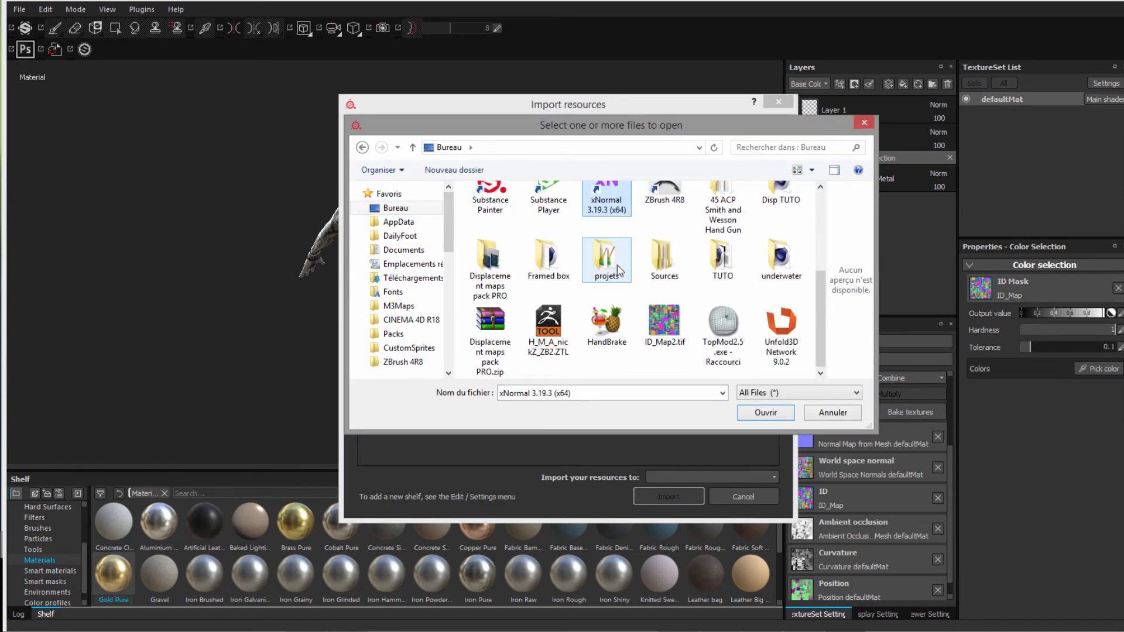
{"action": "left_click", "coordinate": [664, 325]}
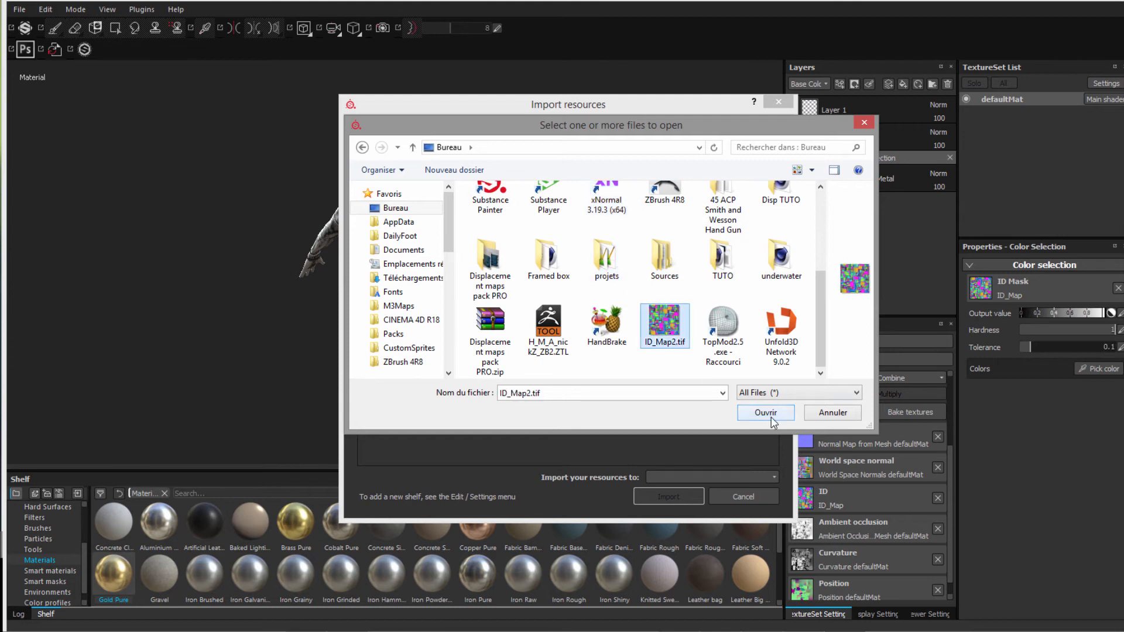
{"action": "left_click", "coordinate": [765, 413]}
Import ID_Map2.tif as a texture into the current session and assign it as the texture set's ID map
{"action": "left_click", "coordinate": [740, 175]}
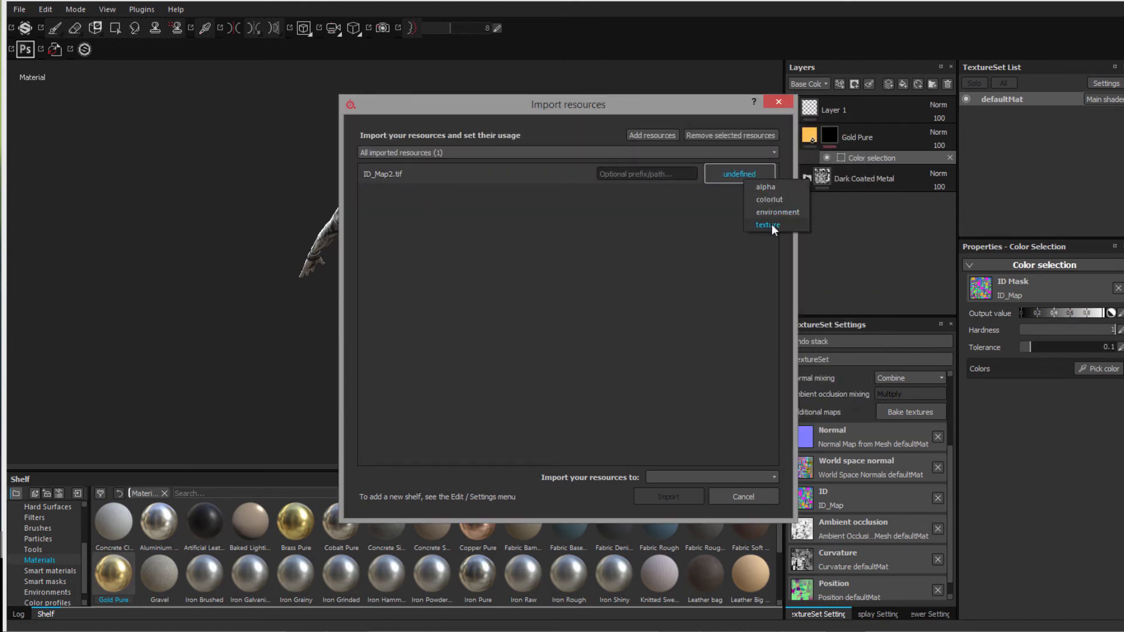
{"action": "left_click", "coordinate": [768, 225]}
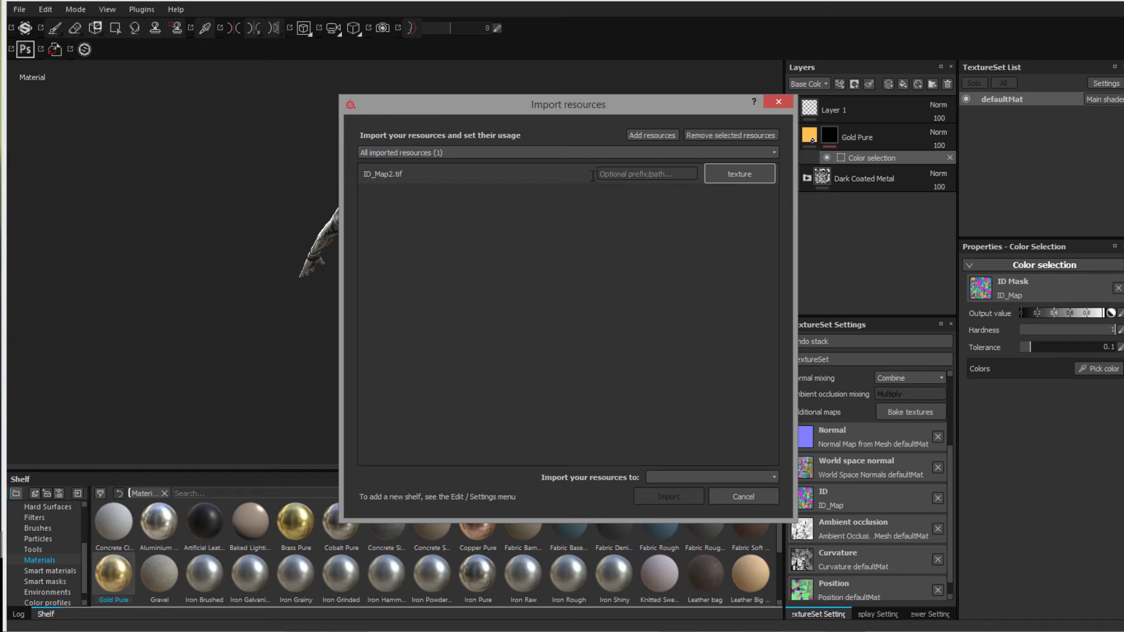
{"action": "left_click", "coordinate": [703, 476]}
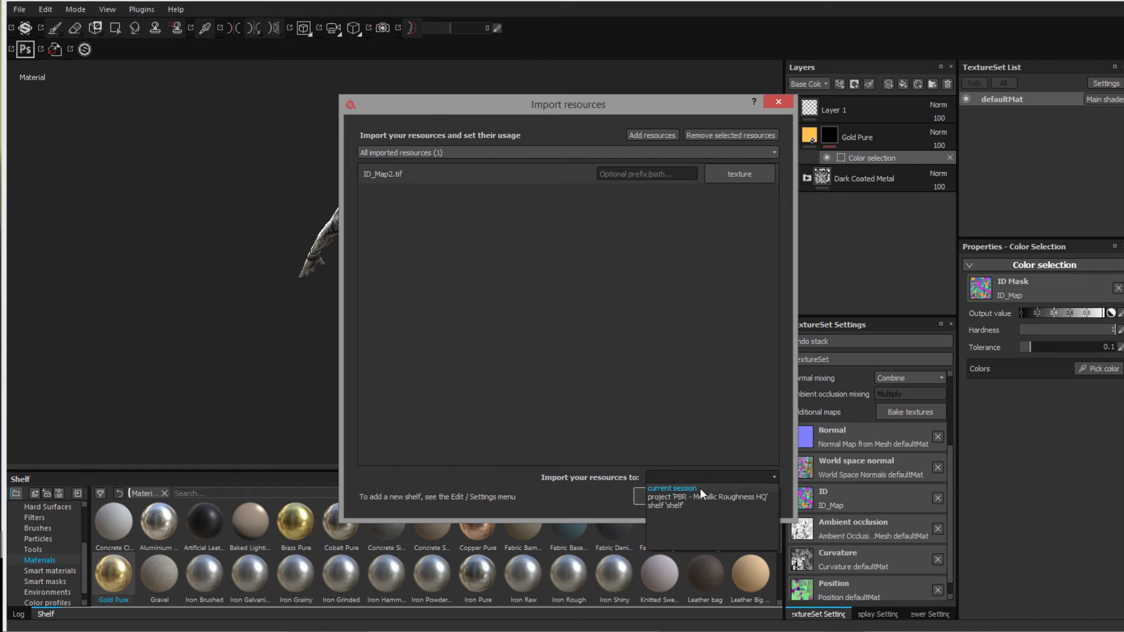
{"action": "left_click", "coordinate": [700, 488]}
{"action": "left_click", "coordinate": [663, 497]}
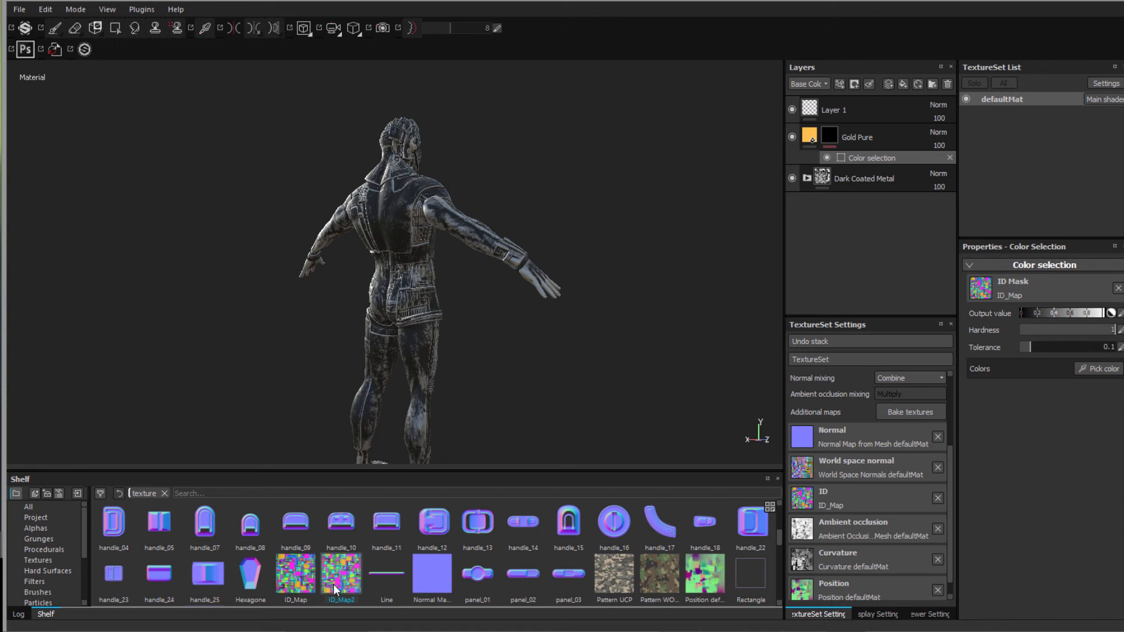
{"action": "left_click_drag", "start_coordinate": [337, 585], "coordinate": [852, 496]}
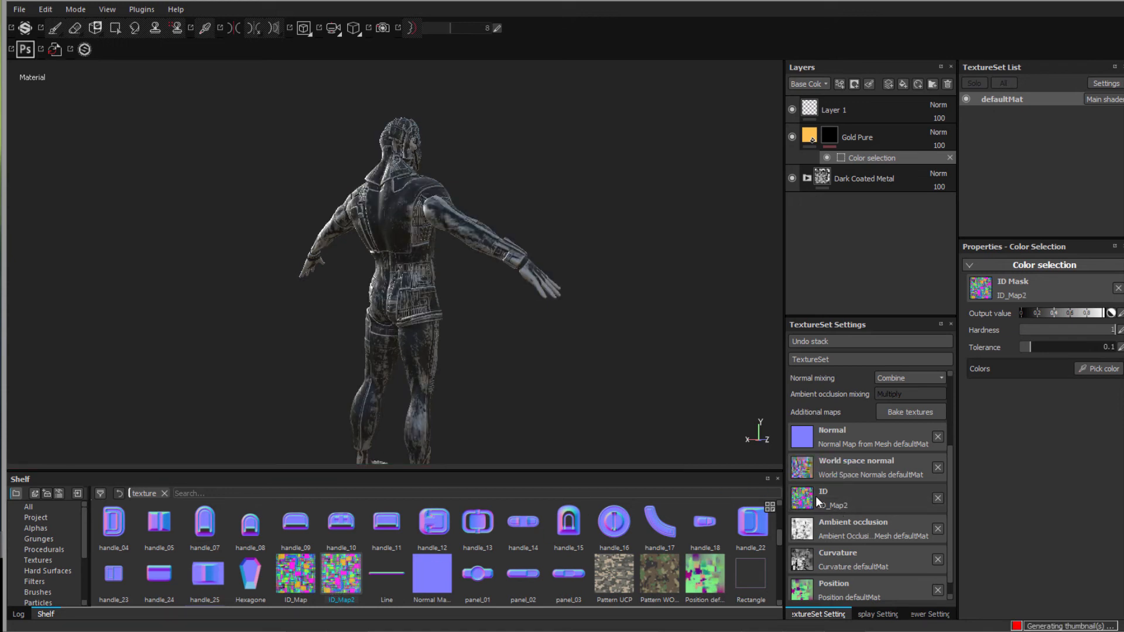
Compare the ID map's color regions with the armor panels on the figure's back, neck and arm in the material view
{"action": "left_click", "coordinate": [1103, 377]}
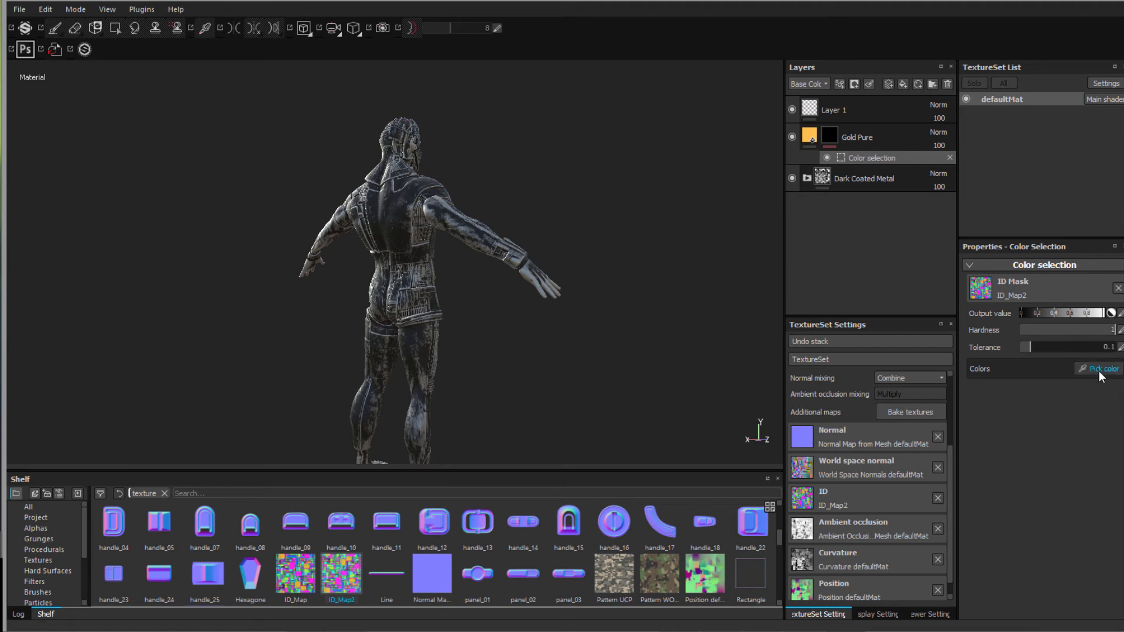
{"action": "scroll", "coordinate": [403, 189], "scroll_direction": "up", "scroll_amount": 5}
{"action": "scroll", "coordinate": [404, 189], "scroll_direction": "up", "scroll_amount": 3}
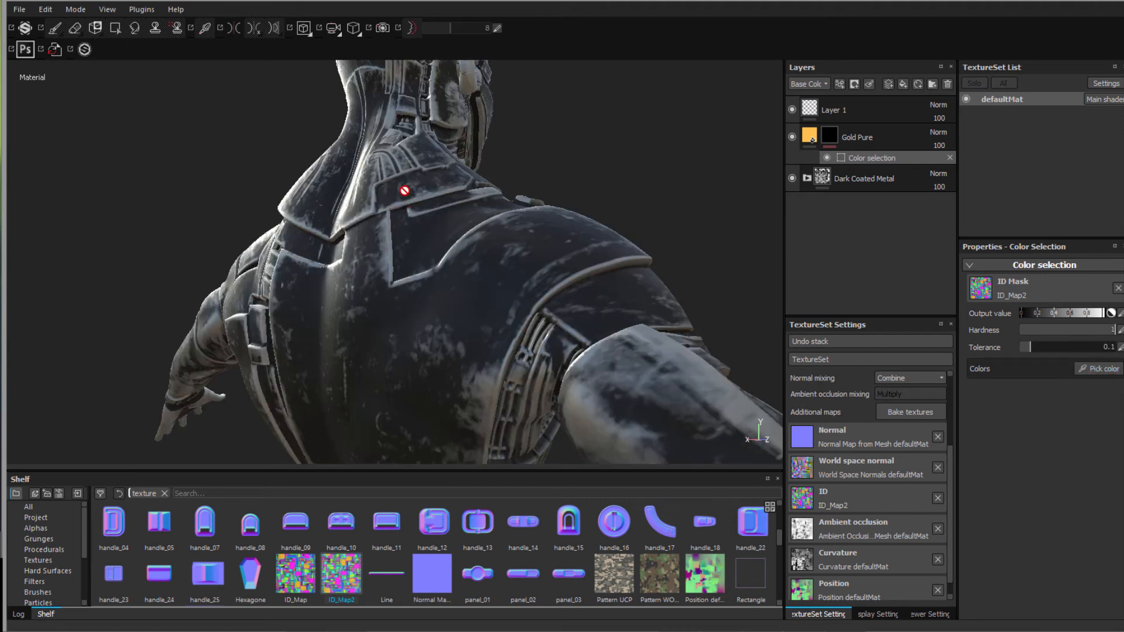
{"action": "scroll", "coordinate": [411, 206], "scroll_direction": "down", "scroll_amount": 2}
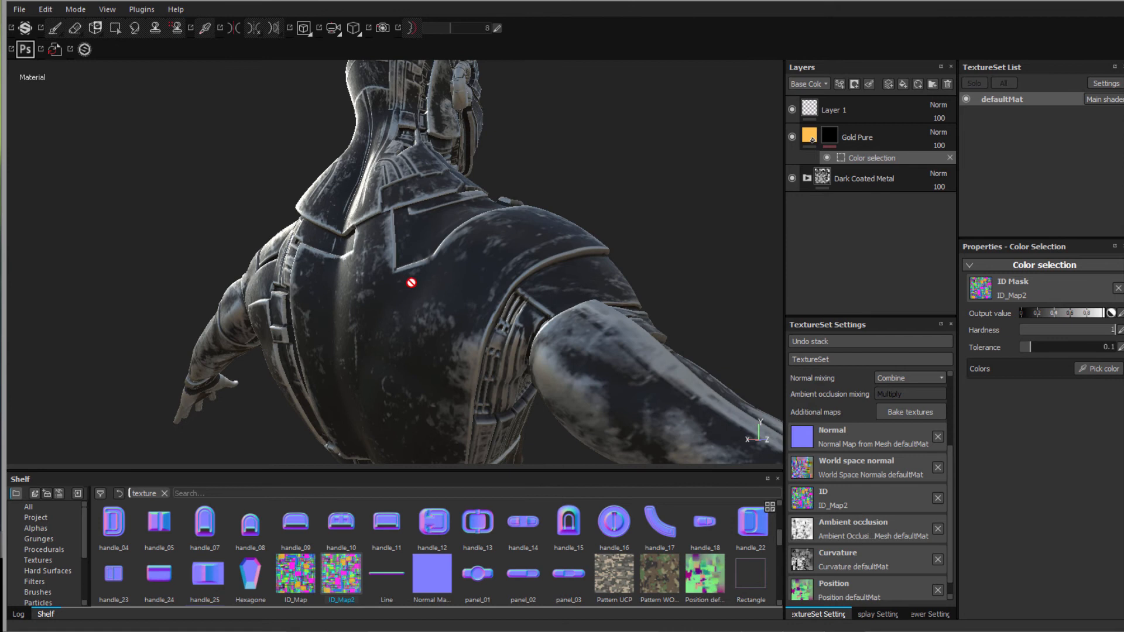
{"action": "left_click", "coordinate": [1102, 370]}
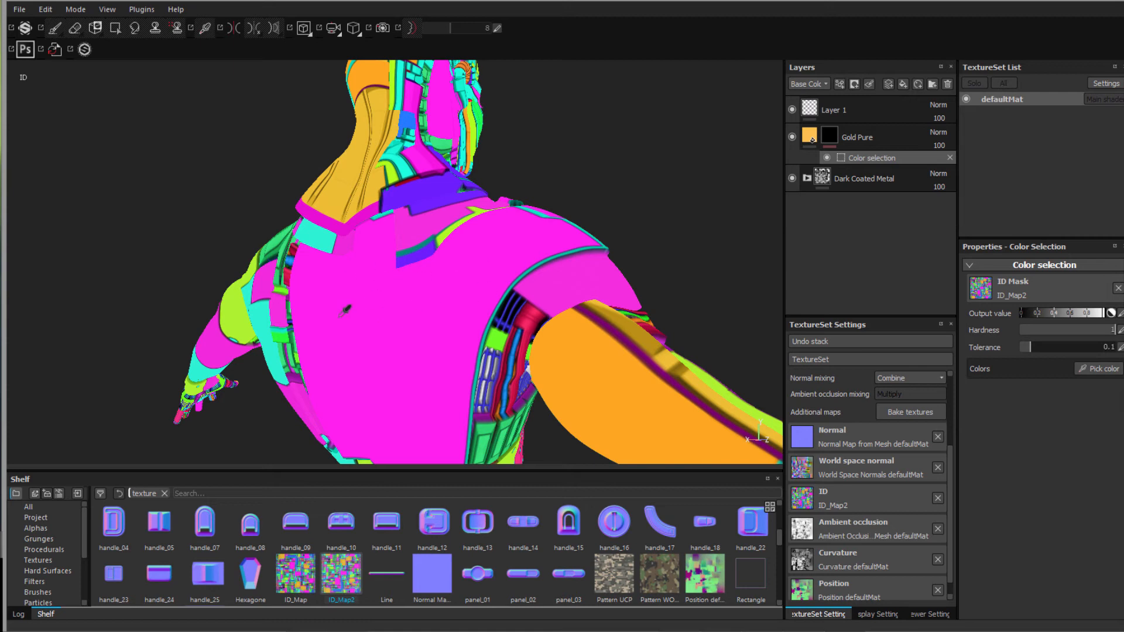
{"action": "scroll", "coordinate": [391, 308], "scroll_direction": "down", "scroll_amount": 3}
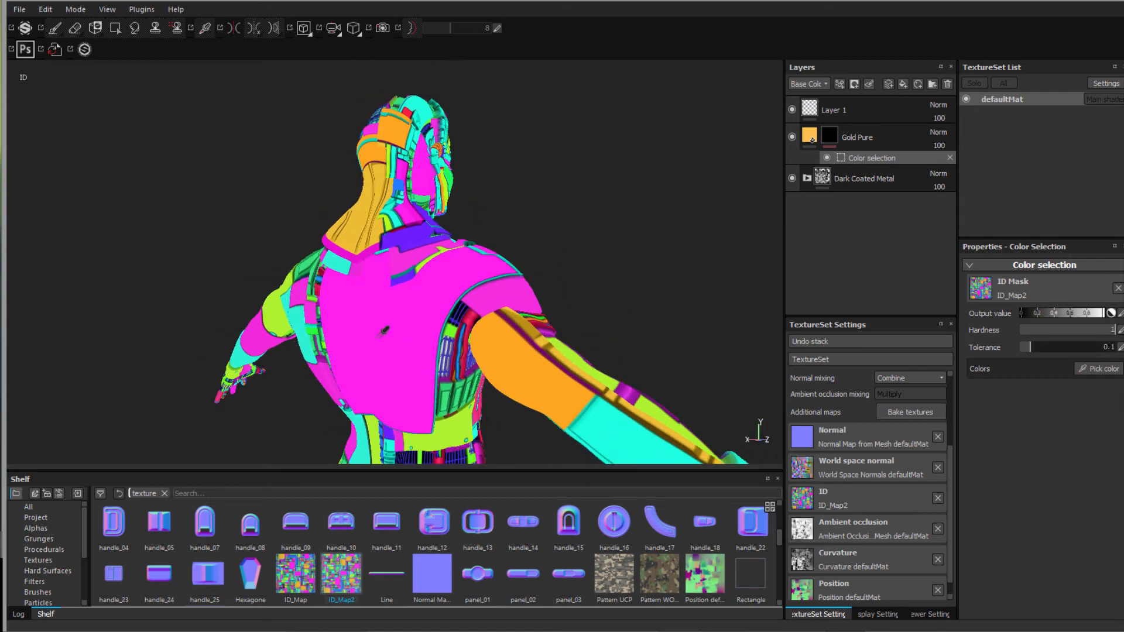
{"action": "scroll", "coordinate": [425, 329], "scroll_direction": "up", "scroll_amount": 3}
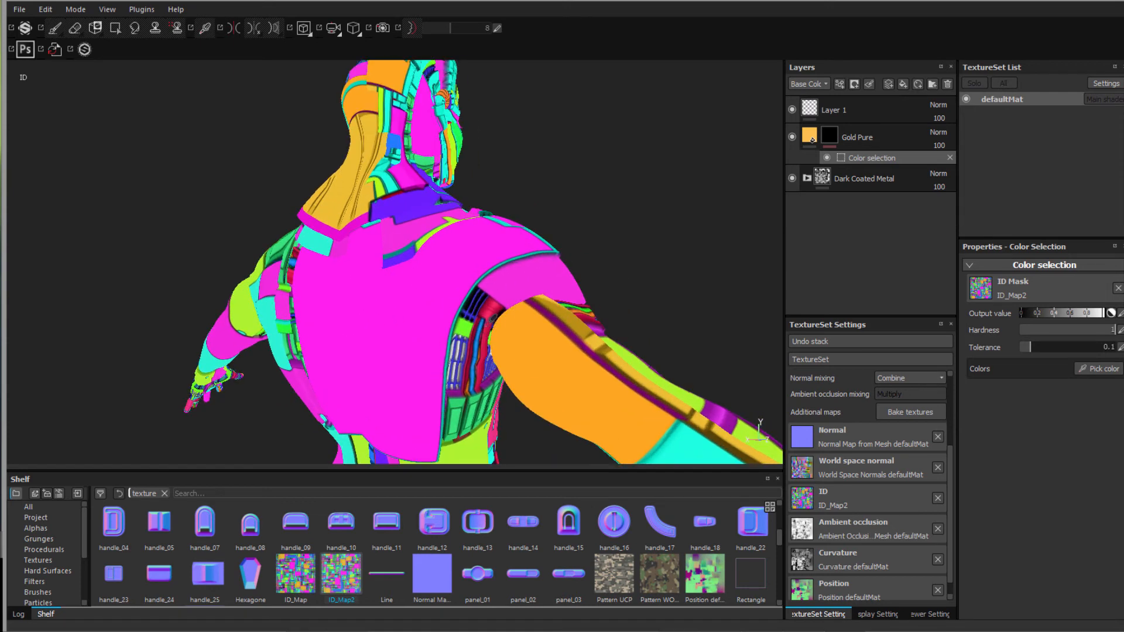
{"action": "scroll", "coordinate": [495, 319], "scroll_direction": "up", "scroll_amount": 3}
{"action": "key", "text": "m"}
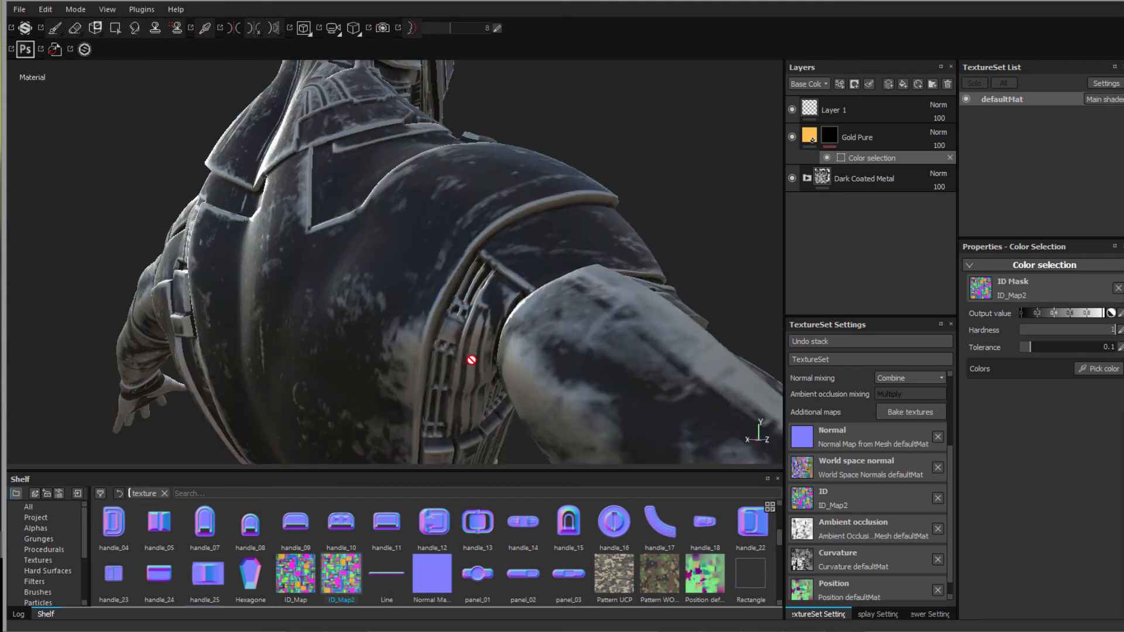
{"action": "left_click_drag", "start_coordinate": [482, 320], "coordinate": [537, 362], "text": "alt"}
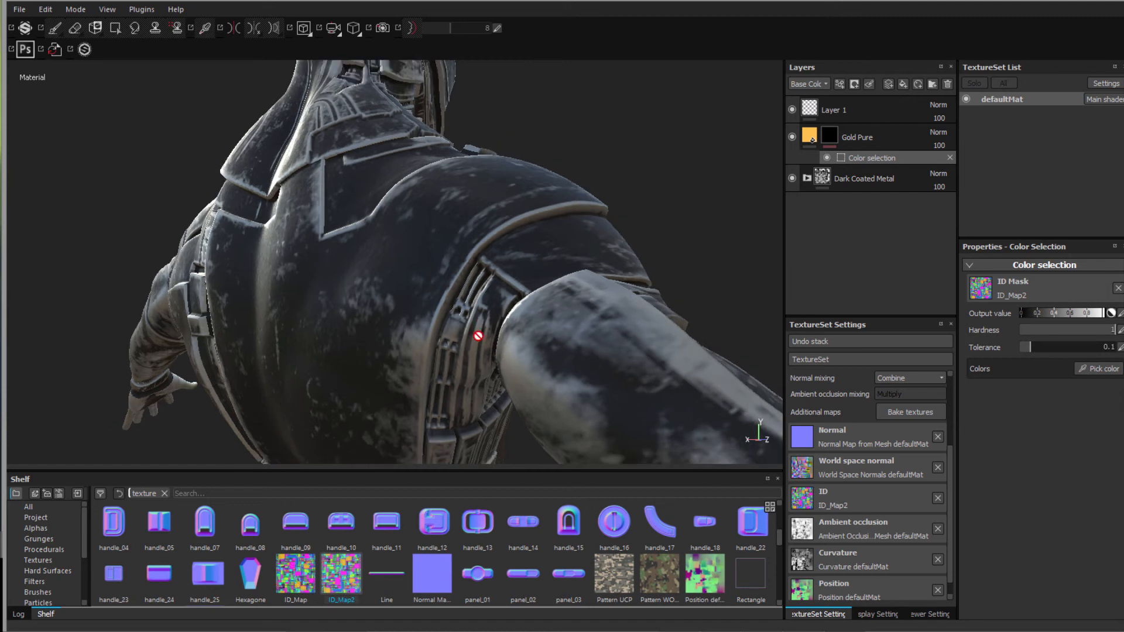
{"action": "scroll", "coordinate": [476, 337], "scroll_direction": "down", "scroll_amount": 4}
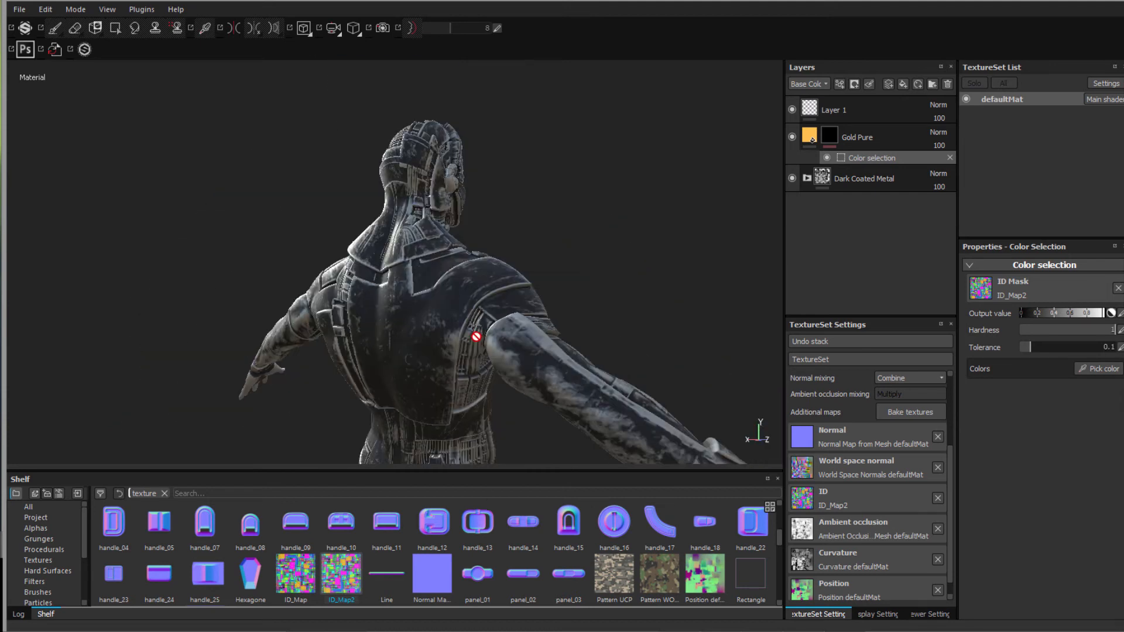
{"action": "left_click_drag", "start_coordinate": [476, 337], "coordinate": [244, 353], "text": "alt"}
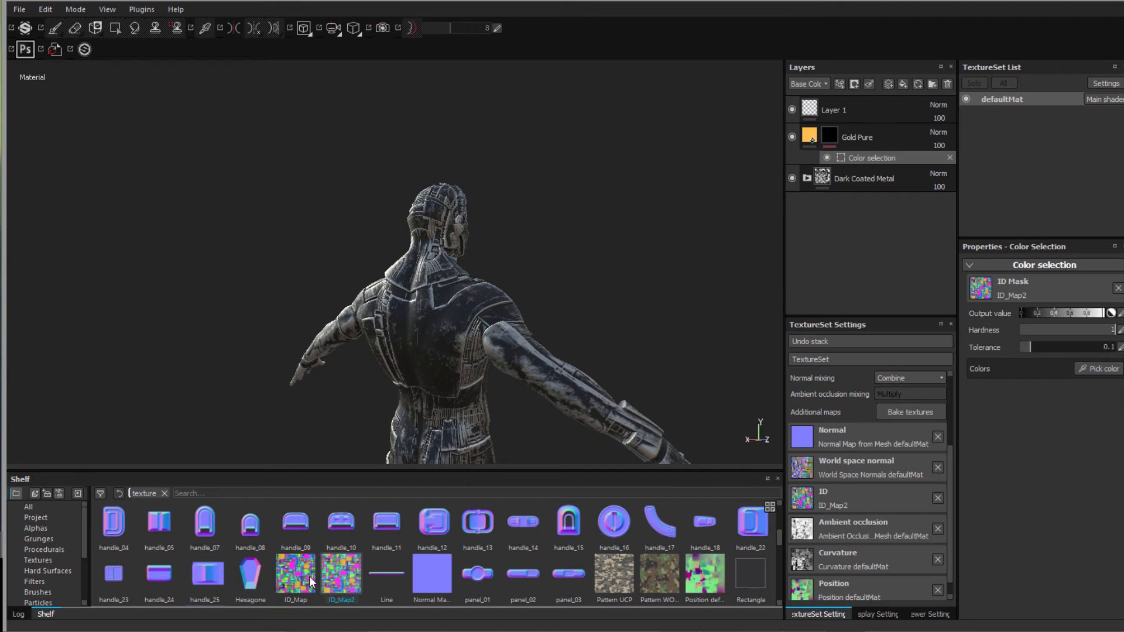
{"action": "middle_click_drag", "start_coordinate": [227, 241], "coordinate": [231, 219], "text": "alt"}
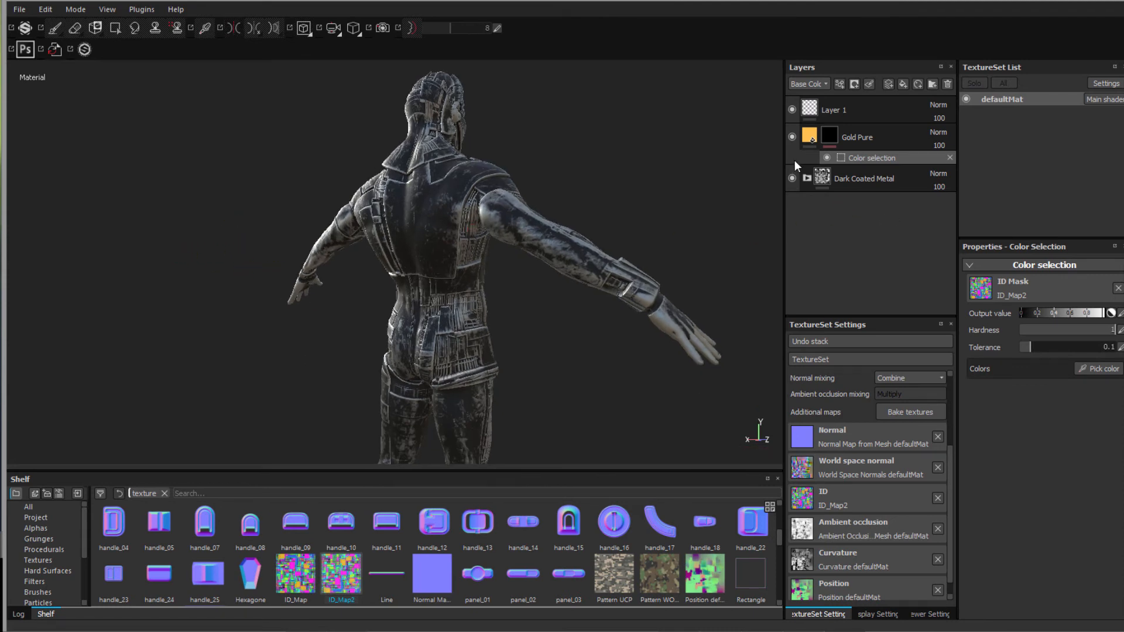
Try masking the Gold Pure layer with the magenta ID color of the back panel, and remove that color from the selection
{"action": "left_click", "coordinate": [1094, 370]}
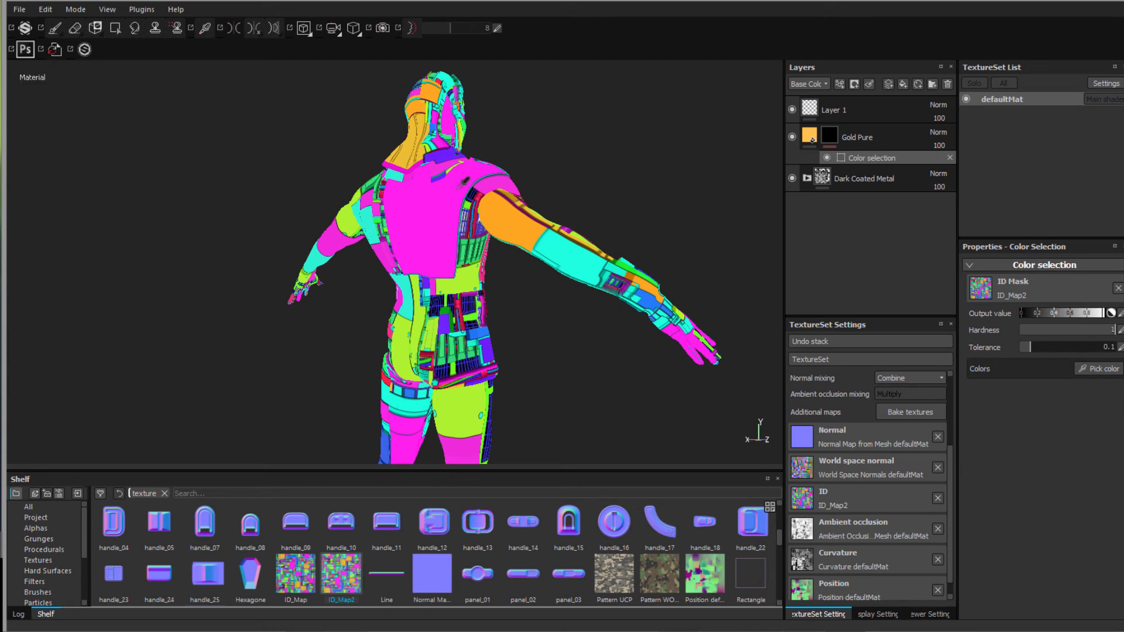
{"action": "left_click", "coordinate": [466, 181]}
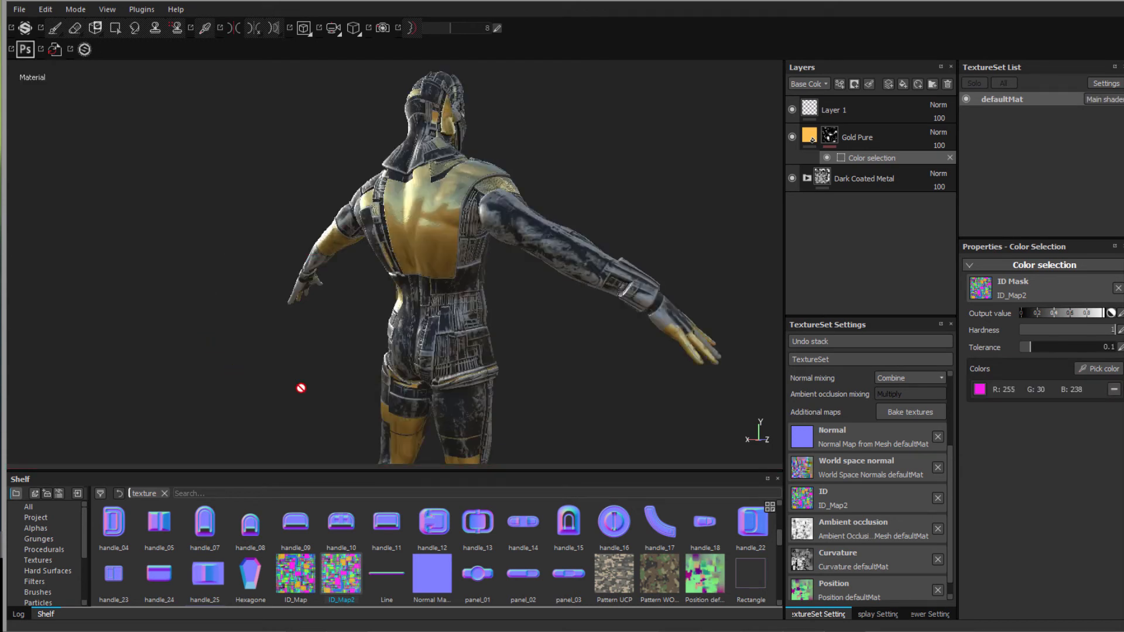
{"action": "left_click_drag", "start_coordinate": [284, 359], "coordinate": [132, 359], "text": "alt"}
{"action": "left_click_drag", "start_coordinate": [264, 369], "coordinate": [376, 254], "text": "alt"}
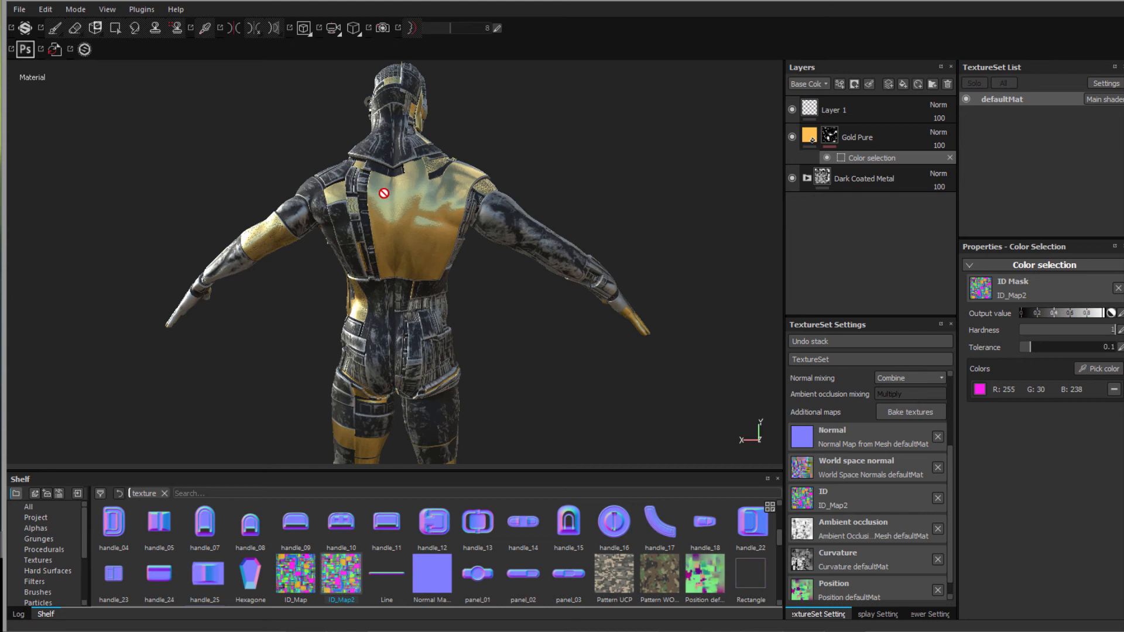
{"action": "left_click", "coordinate": [1114, 390]}
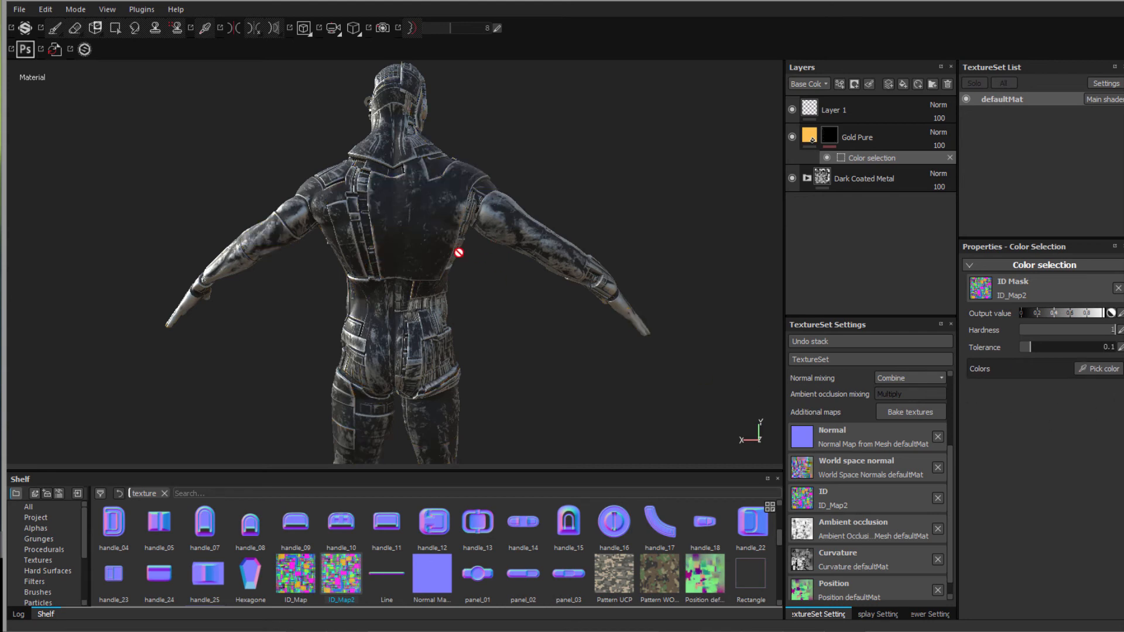
Mask the Gold Pure layer with the green ID color from the back of the shoulder and set the color selection's tolerance to 0.42
{"action": "left_click_drag", "start_coordinate": [595, 246], "coordinate": [498, 399], "text": "alt"}
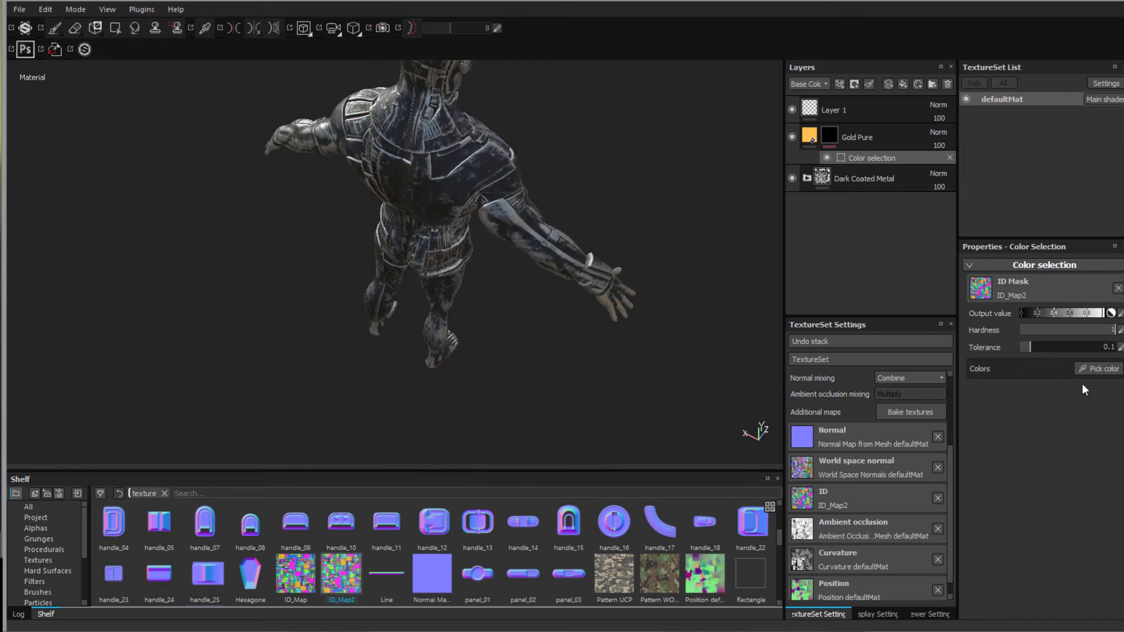
{"action": "left_click", "coordinate": [1101, 369]}
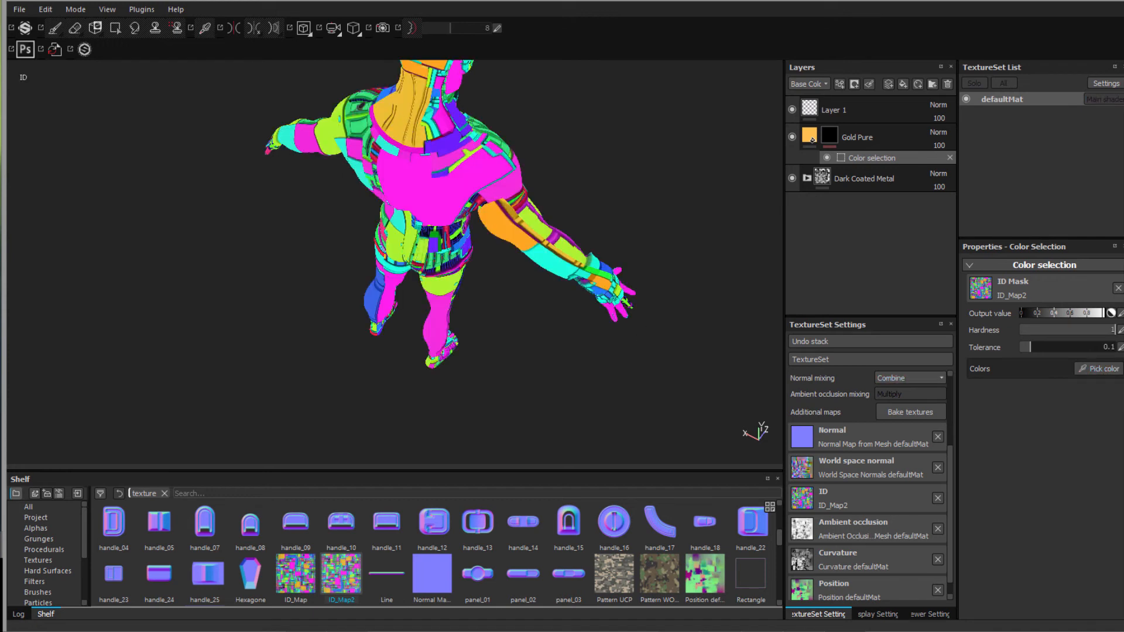
{"action": "left_click", "coordinate": [358, 117]}
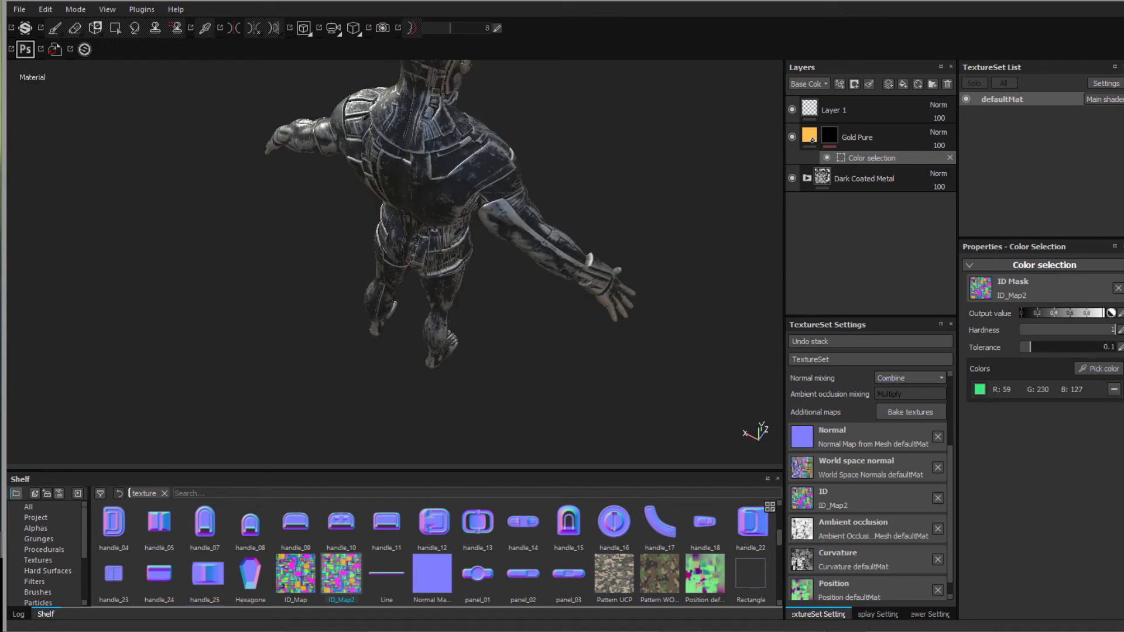
{"action": "left_click_drag", "start_coordinate": [257, 347], "coordinate": [334, 342], "text": "alt"}
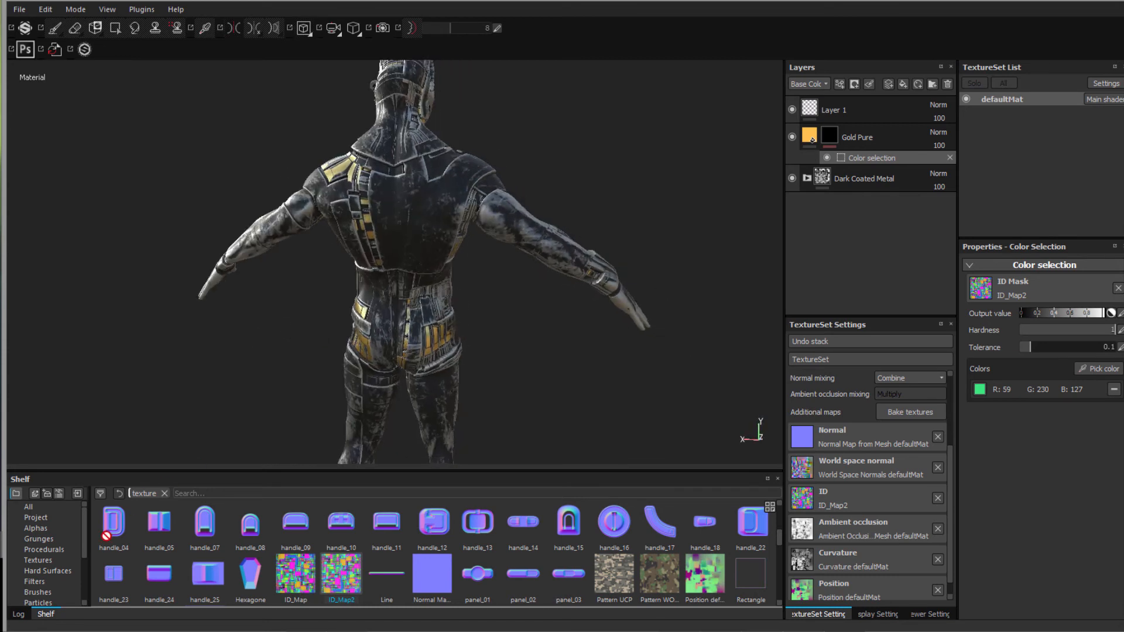
{"action": "scroll", "coordinate": [85, 553], "scroll_direction": "down", "scroll_amount": 3}
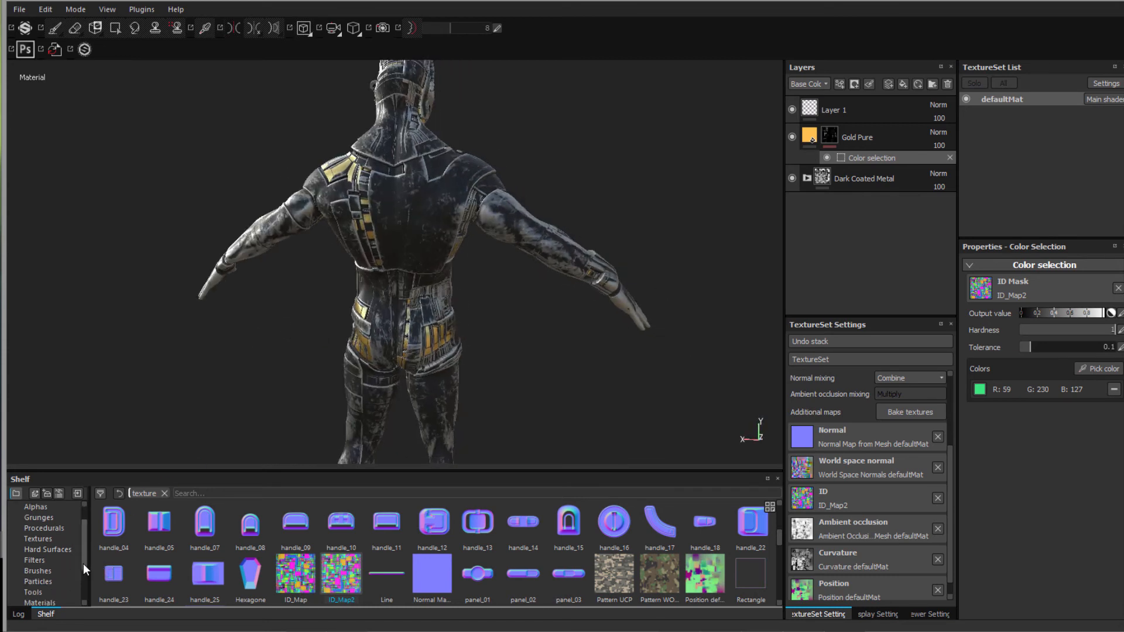
{"action": "left_click_drag", "start_coordinate": [310, 214], "coordinate": [199, 467]}
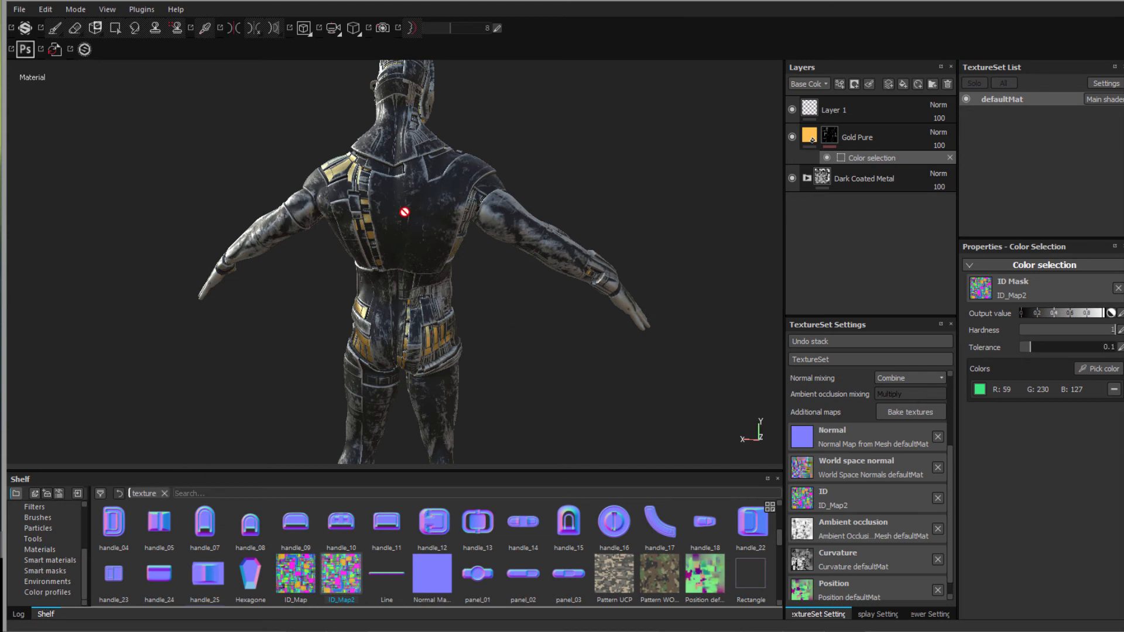
{"action": "left_click_drag", "start_coordinate": [359, 173], "coordinate": [916, 258]}
{"action": "left_click_drag", "start_coordinate": [1030, 349], "coordinate": [1061, 349]}
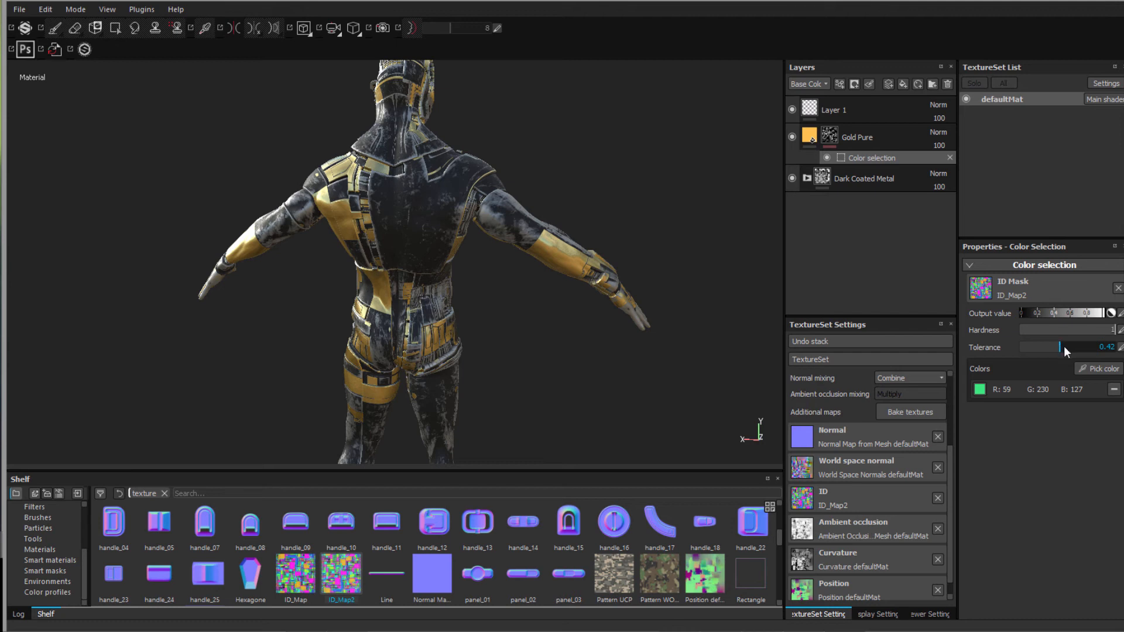
Add the Aluminium Anodized Red smart material above the Gold Pure layer and give it a mask with color selection
{"action": "left_click_drag", "start_coordinate": [86, 557], "coordinate": [83, 517]}
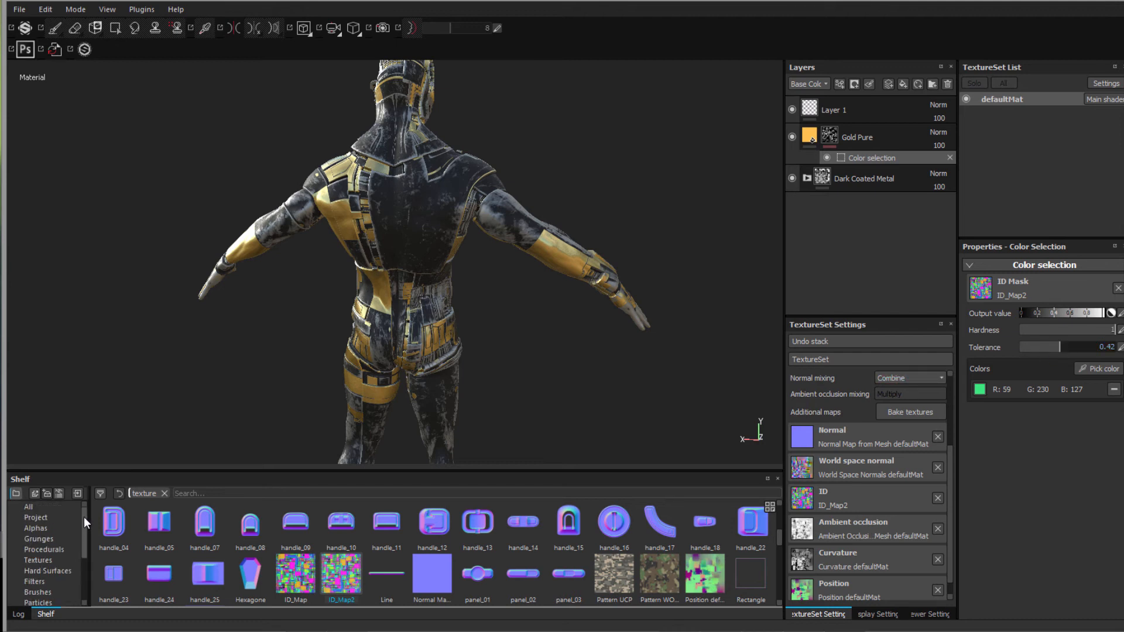
{"action": "scroll", "coordinate": [42, 581], "scroll_direction": "down", "scroll_amount": 2}
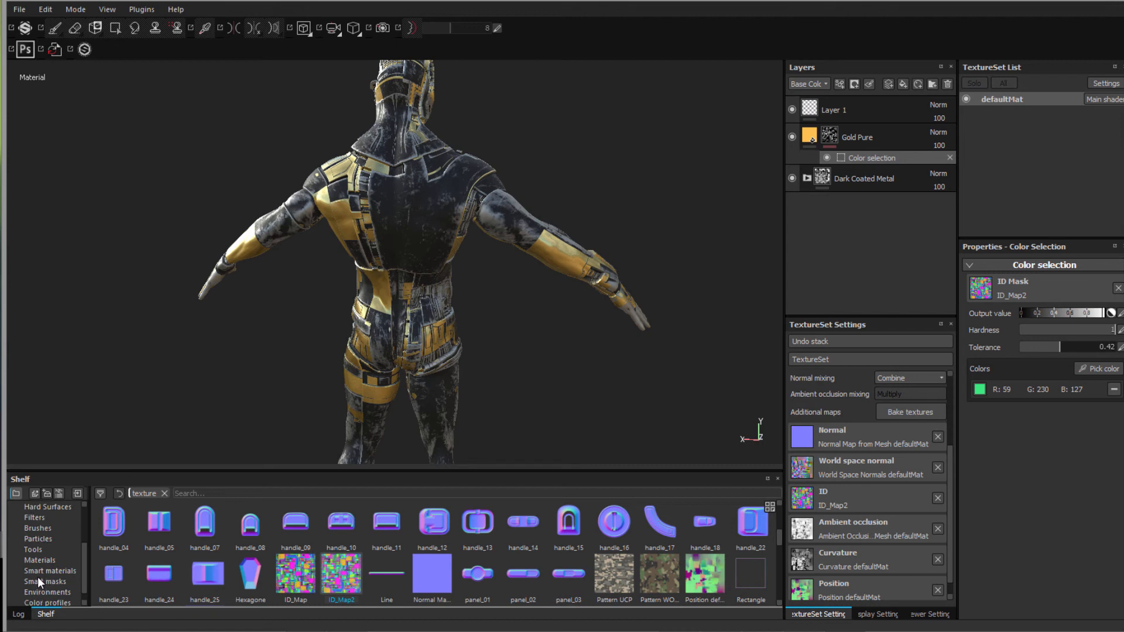
{"action": "left_click", "coordinate": [35, 561]}
{"action": "left_click", "coordinate": [111, 590]}
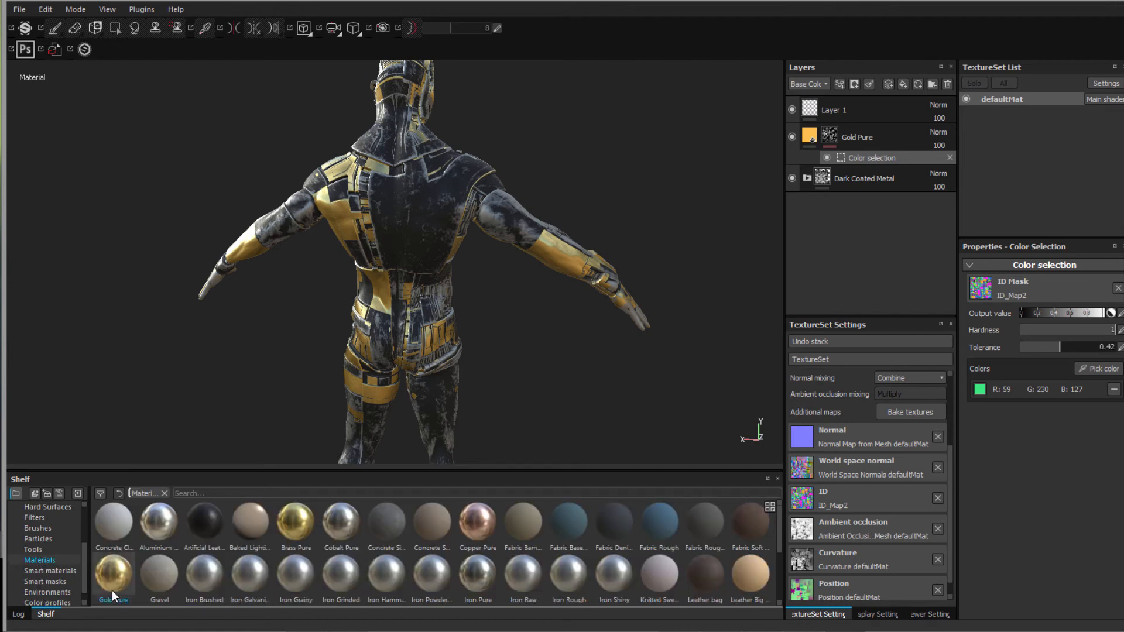
{"action": "left_click", "coordinate": [41, 571]}
{"action": "left_click_drag", "start_coordinate": [104, 527], "coordinate": [860, 118]}
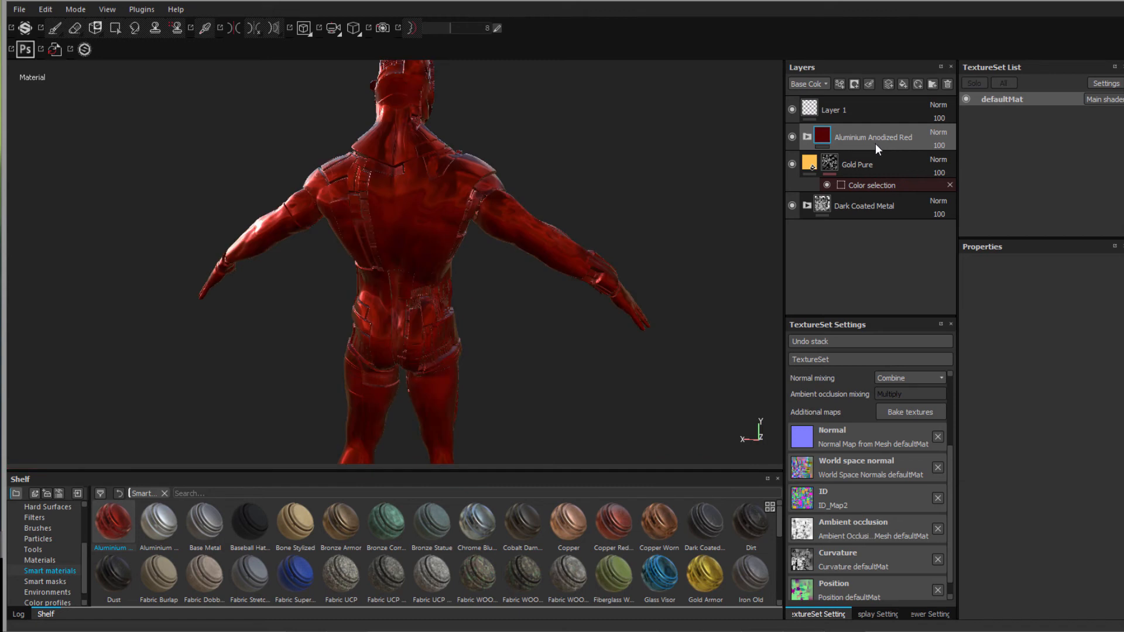
{"action": "right_click", "coordinate": [918, 137]}
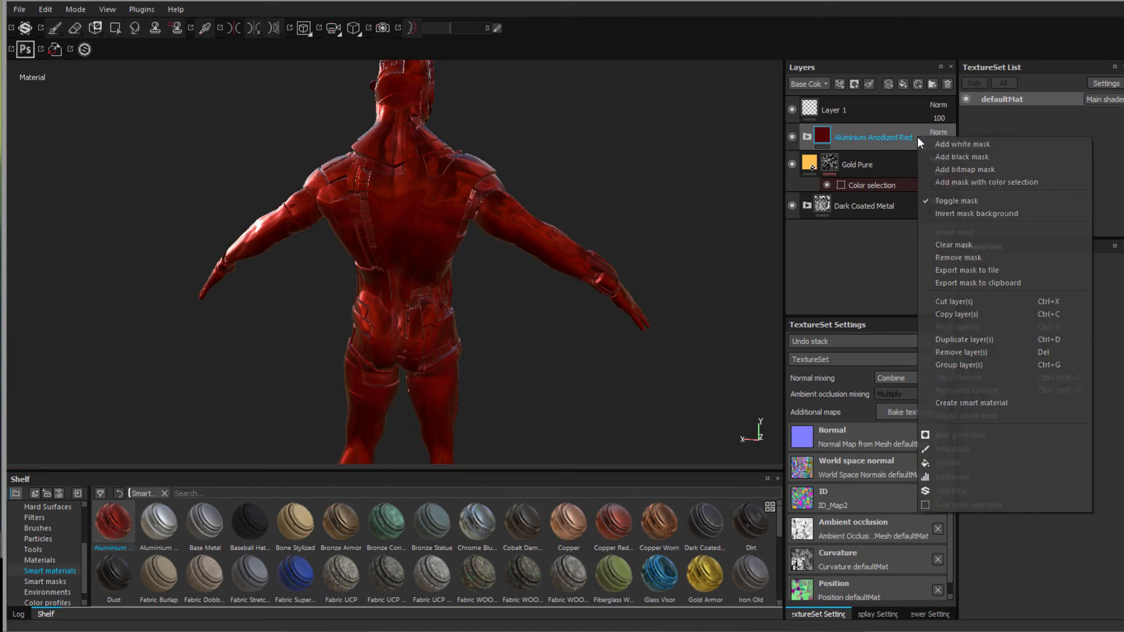
{"action": "left_click", "coordinate": [951, 181]}
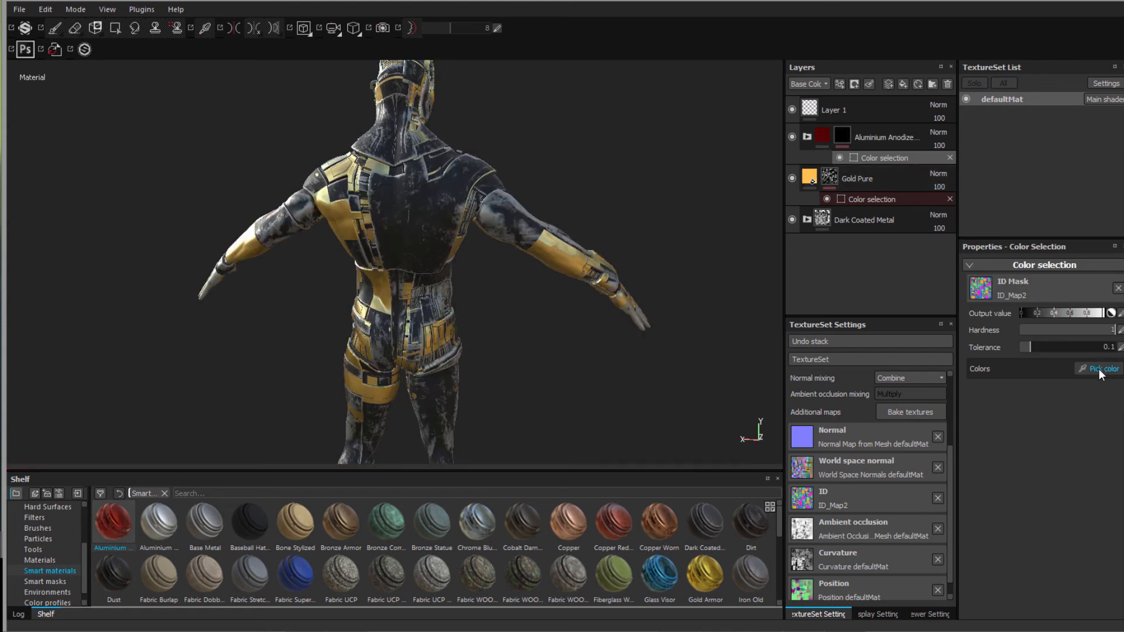
Pick the crimson ID color beside the back panel for the red aluminium layer's mask and set the tolerance to 0.39
{"action": "left_click", "coordinate": [1084, 369]}
{"action": "scroll", "coordinate": [363, 187], "scroll_direction": "up", "scroll_amount": 5}
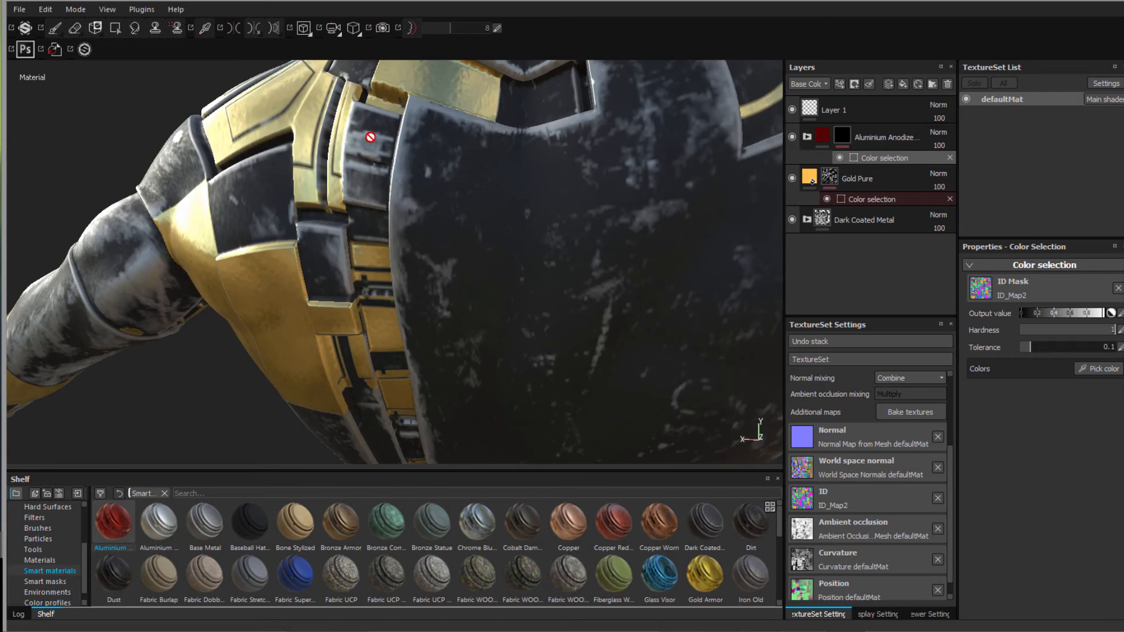
{"action": "scroll", "coordinate": [371, 179], "scroll_direction": "down", "scroll_amount": 5}
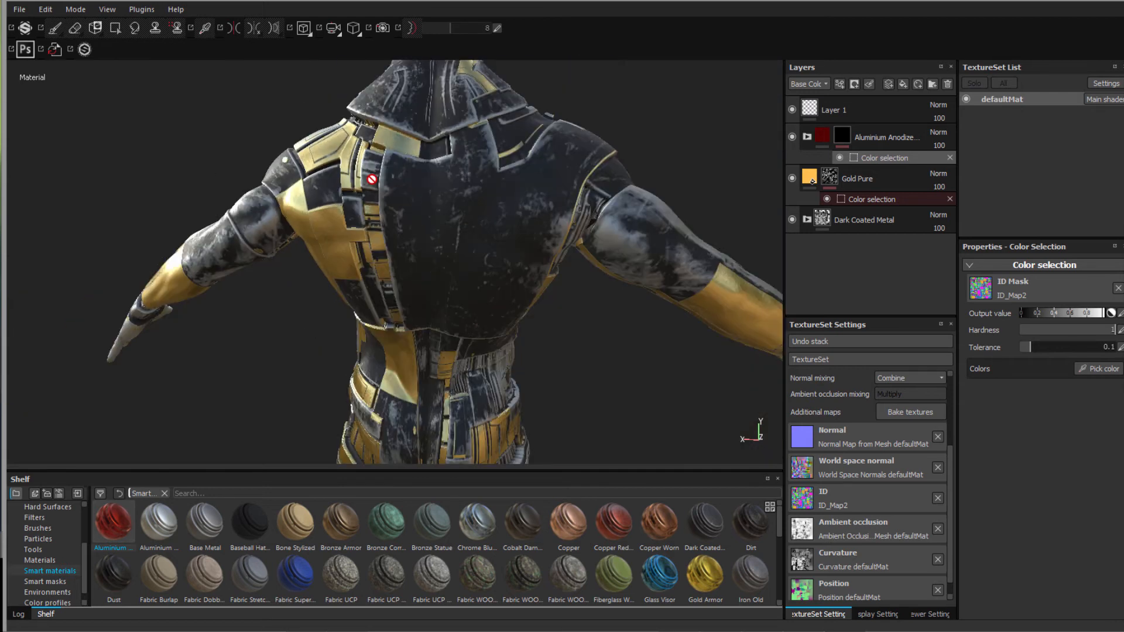
{"action": "left_click", "coordinate": [1110, 373]}
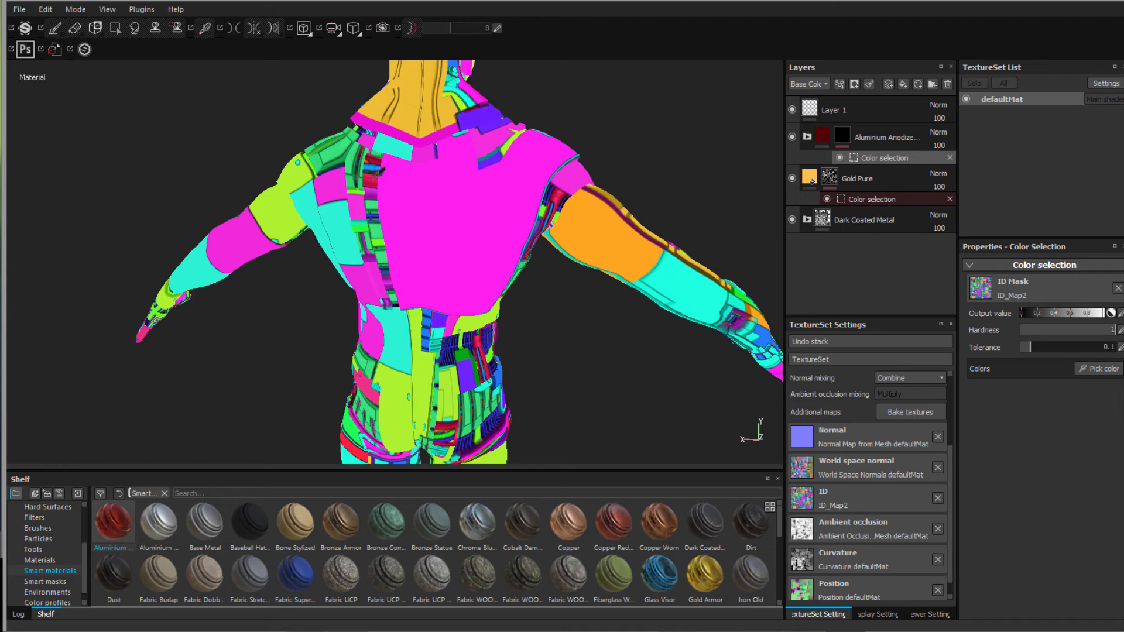
{"action": "left_click", "coordinate": [380, 171]}
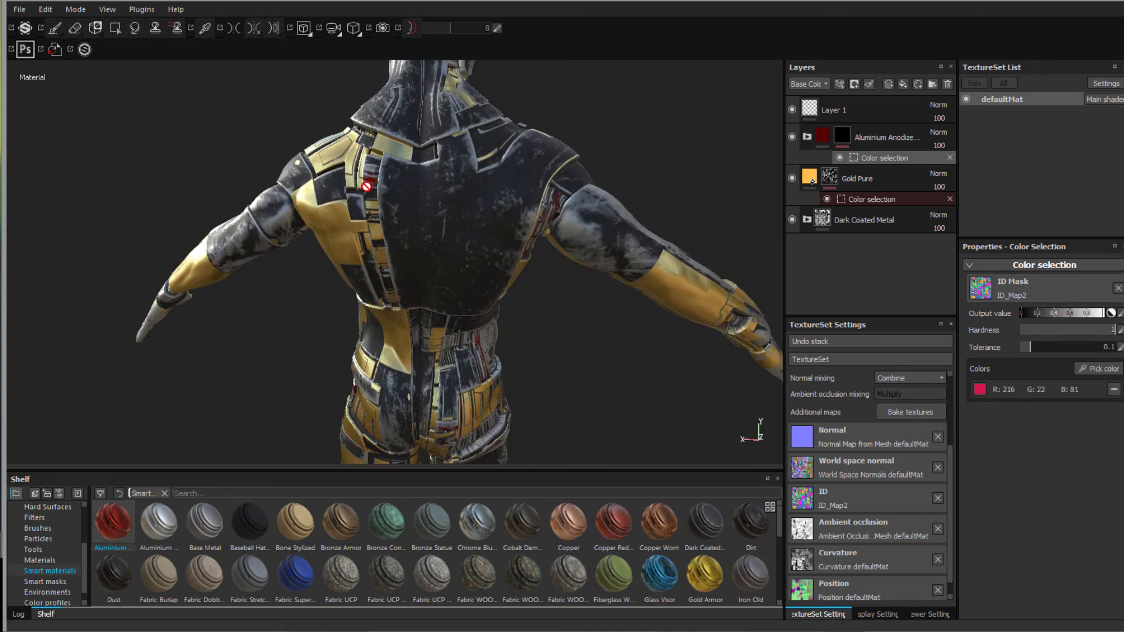
{"action": "scroll", "coordinate": [366, 187], "scroll_direction": "up", "scroll_amount": 5}
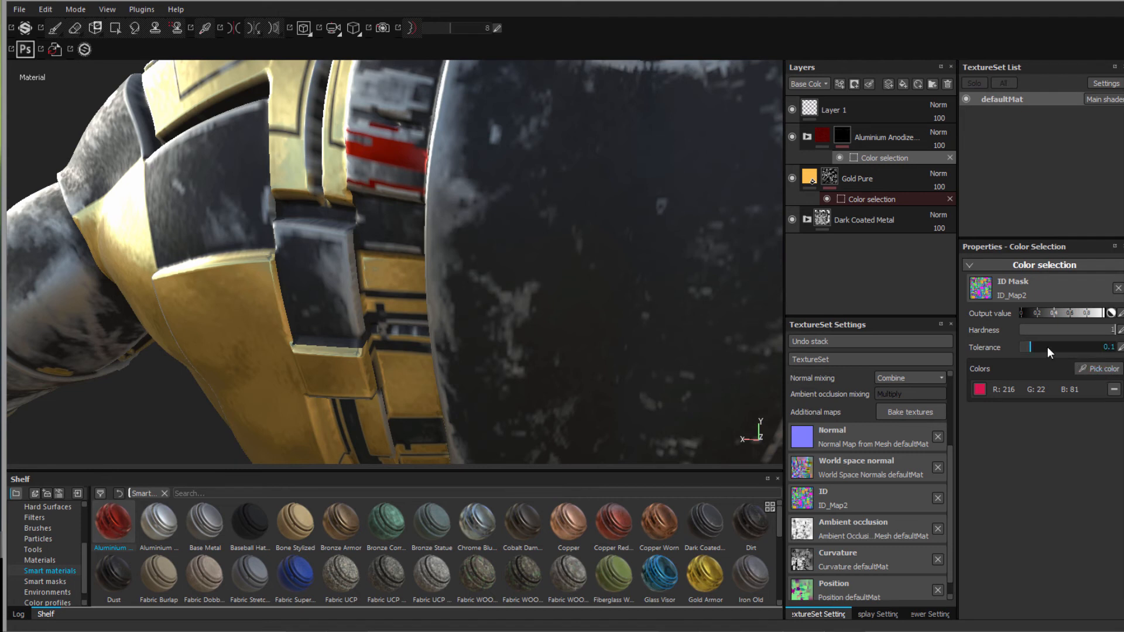
{"action": "left_click", "coordinate": [1065, 347]}
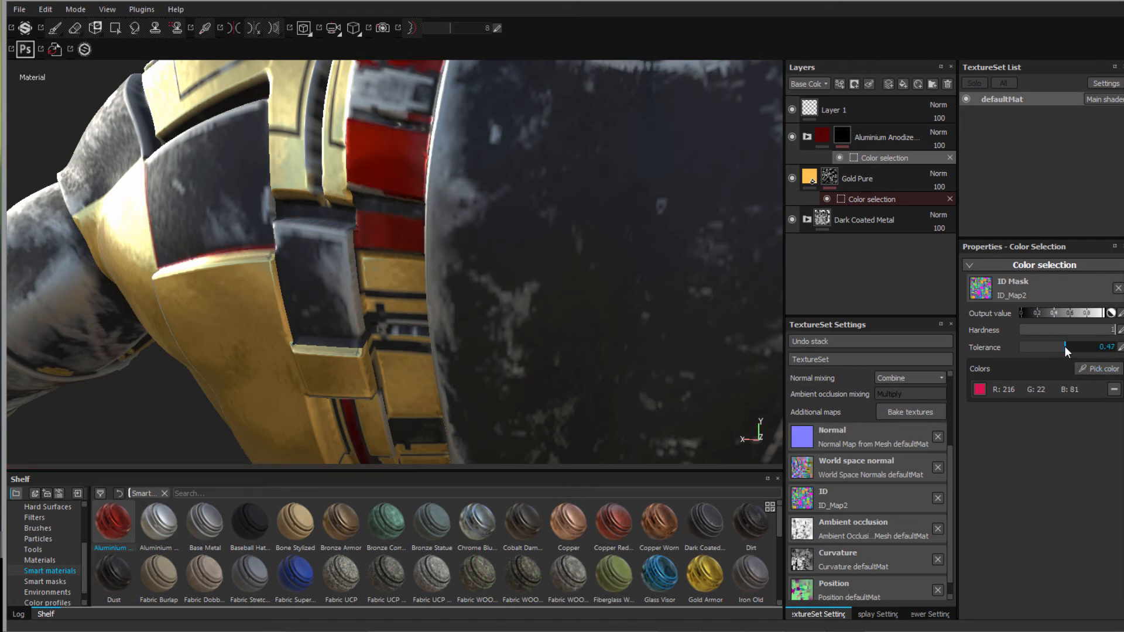
{"action": "left_click", "coordinate": [1056, 348]}
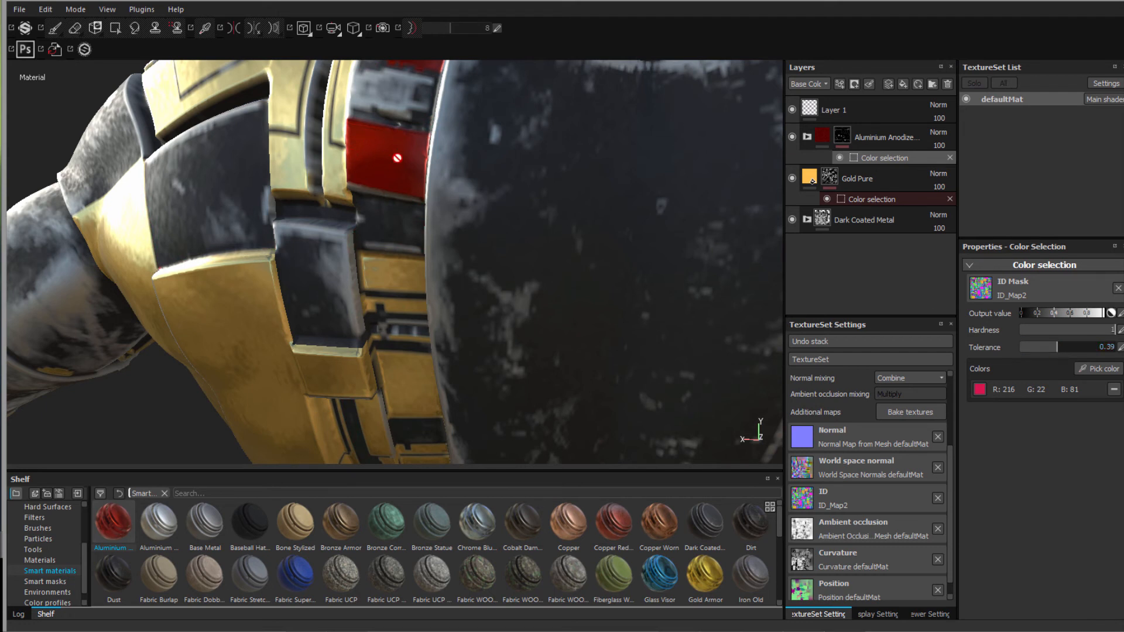
Add the blue and orange-brown ID colors just above the crimson strip to the red aluminium layer's color selection
{"action": "left_click", "coordinate": [1103, 368]}
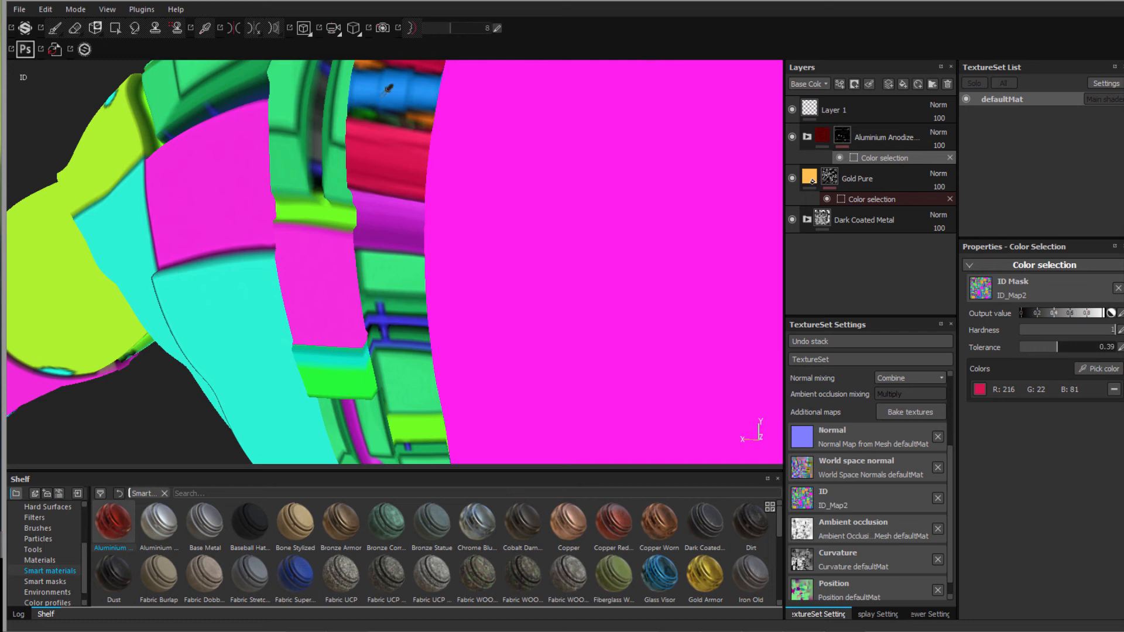
{"action": "left_click", "coordinate": [390, 91]}
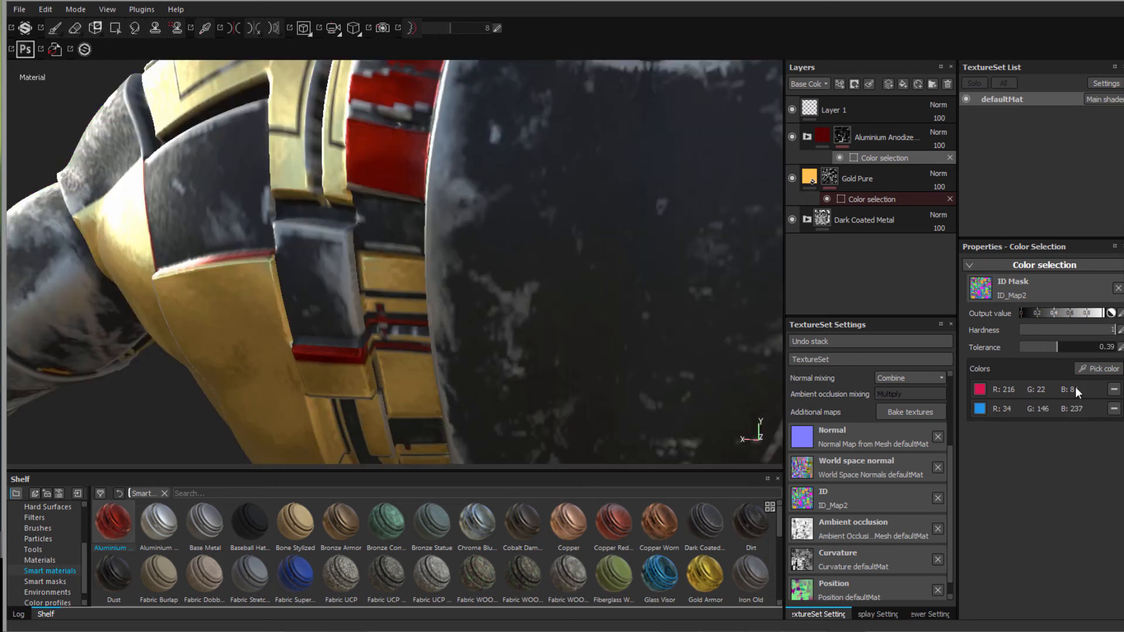
{"action": "left_click", "coordinate": [1103, 369]}
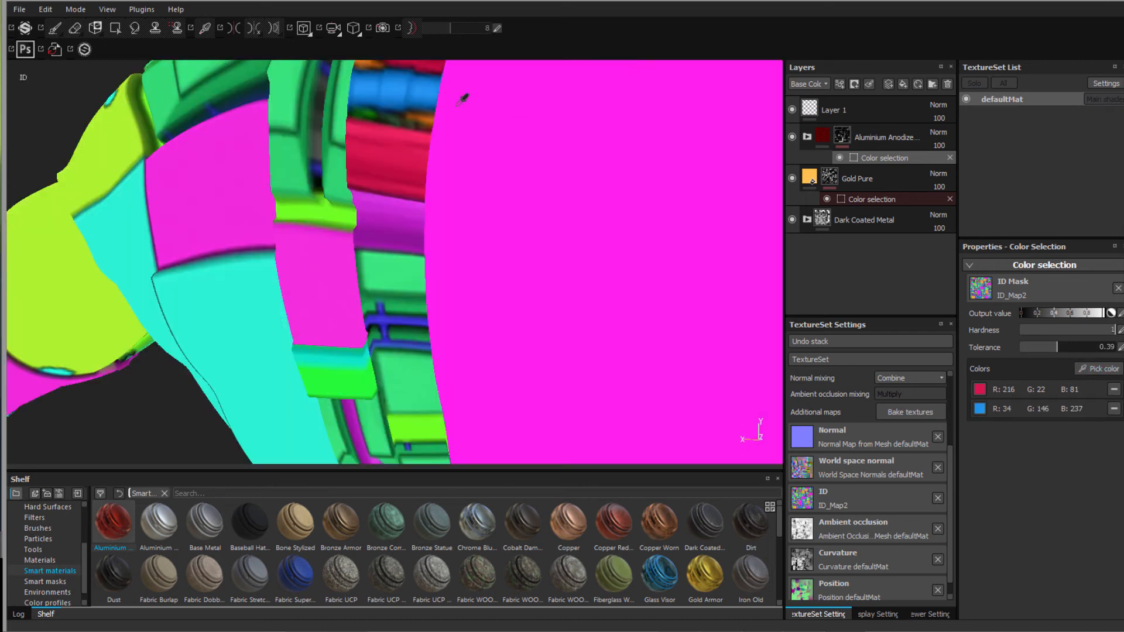
{"action": "left_click", "coordinate": [430, 111]}
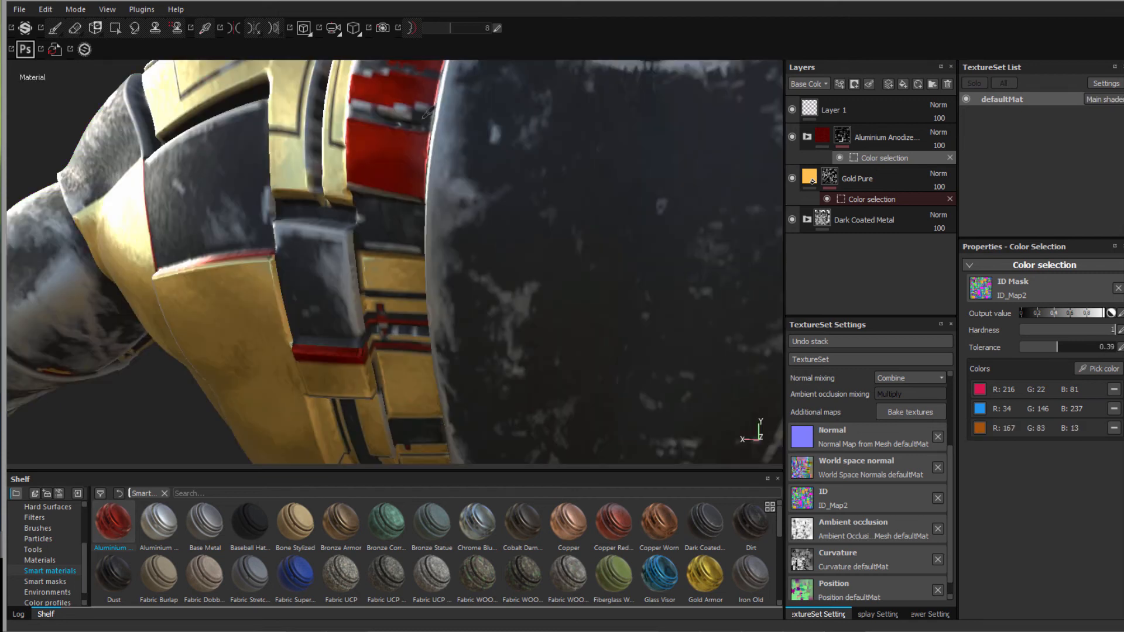
Try adding the dark green ID color near the blue strip to the red aluminium layer's mask, and undo the pick
{"action": "left_click", "coordinate": [1095, 370]}
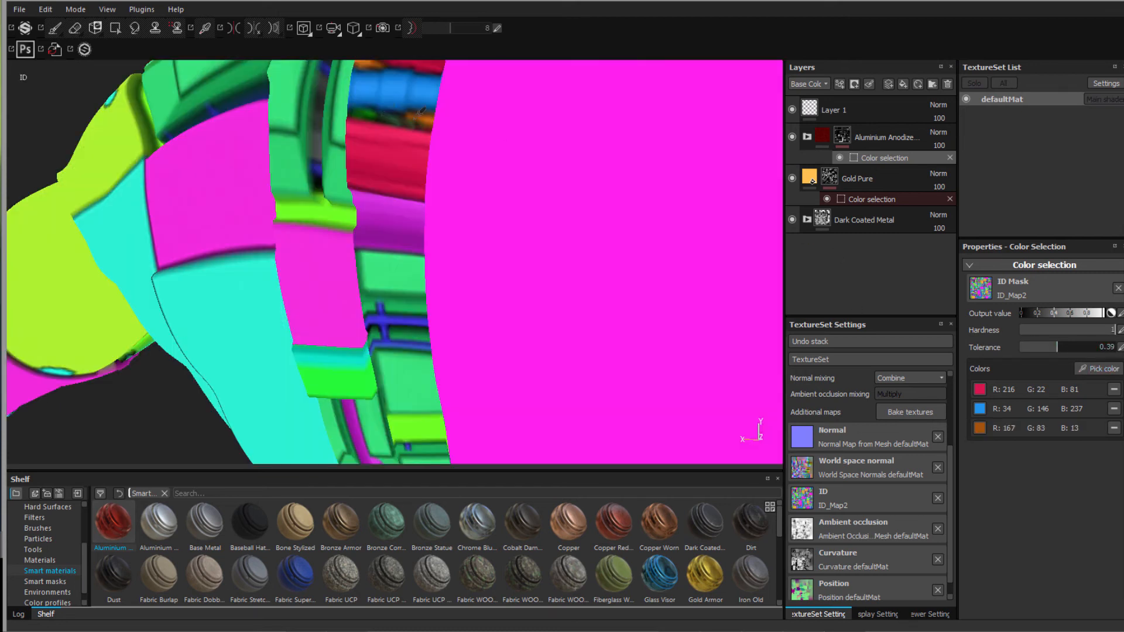
{"action": "left_click", "coordinate": [372, 109]}
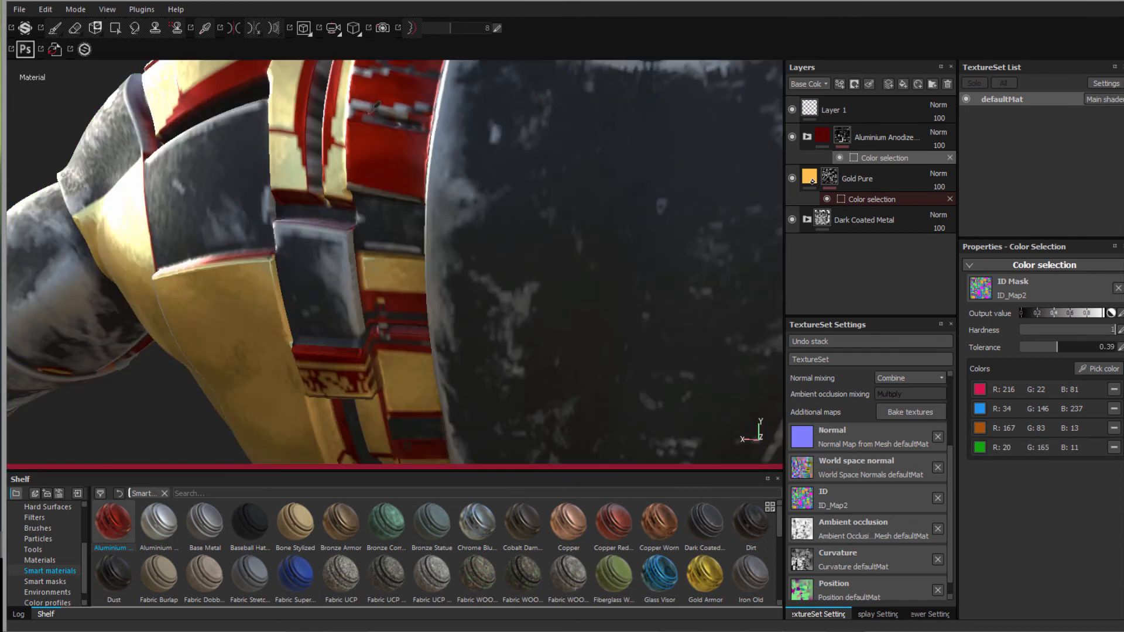
{"action": "key", "text": "ctrl+z"}
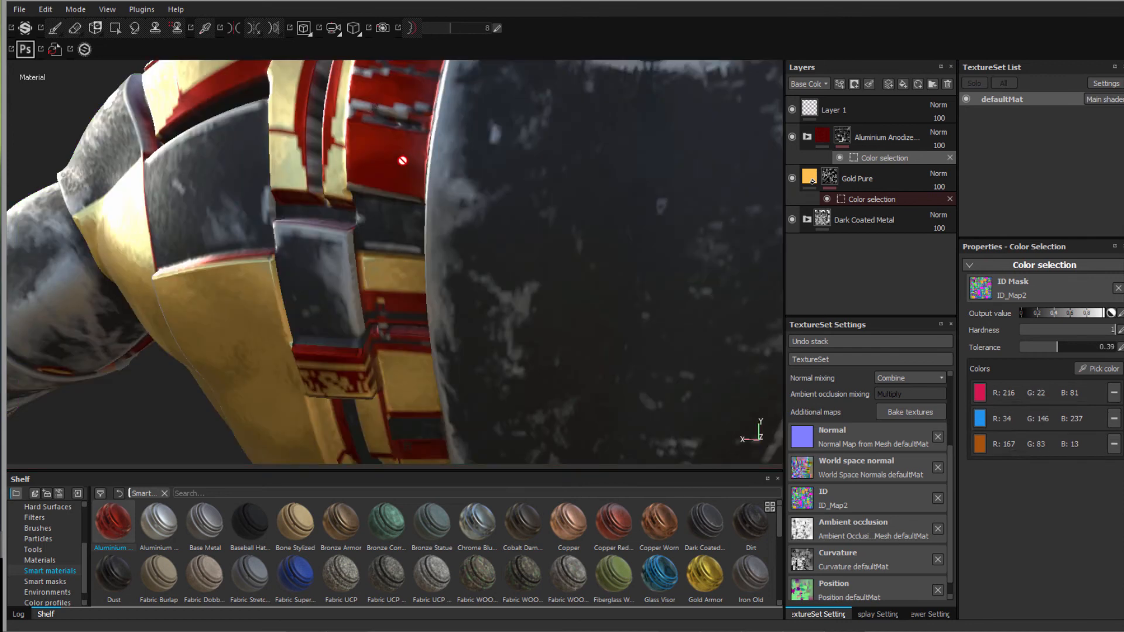
Remove the orange-brown and blue colors from the red aluminium layer's color selection and lower the tolerance to 0
{"action": "right_click_drag", "start_coordinate": [486, 140], "coordinate": [406, 158], "text": "alt"}
{"action": "scroll", "coordinate": [406, 158], "scroll_direction": "down", "scroll_amount": 2}
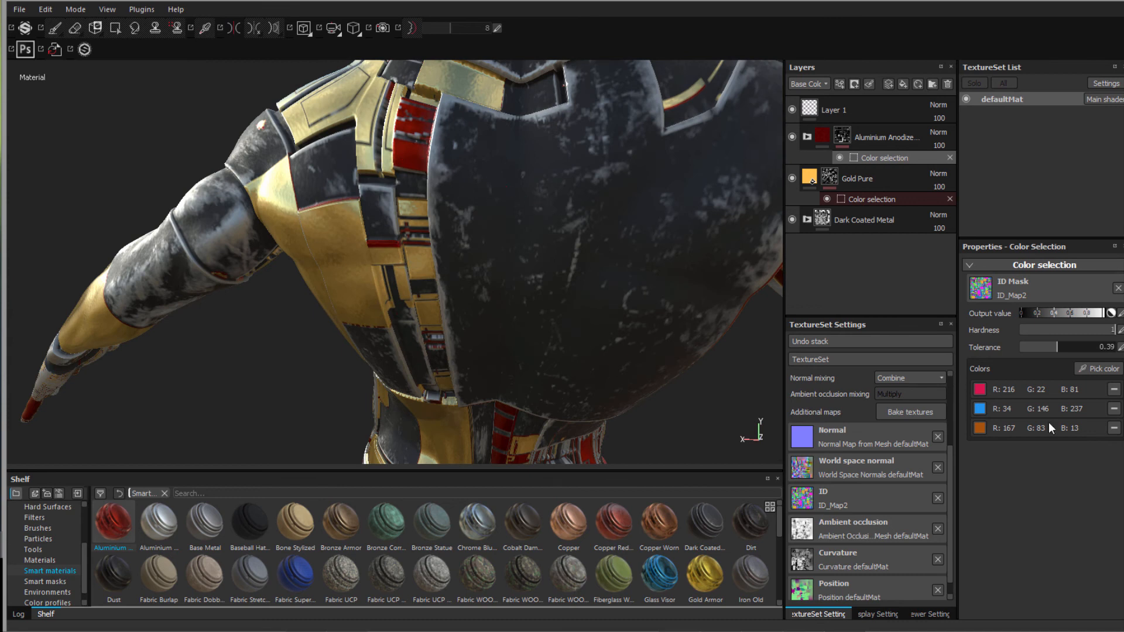
{"action": "left_click", "coordinate": [1114, 427]}
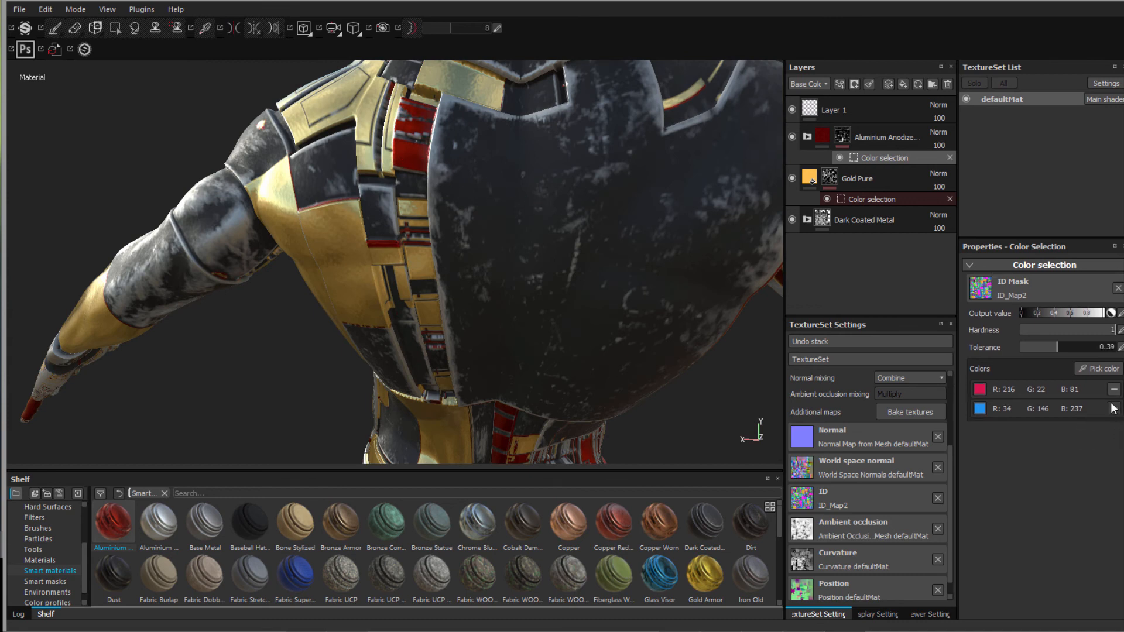
{"action": "left_click", "coordinate": [1114, 409]}
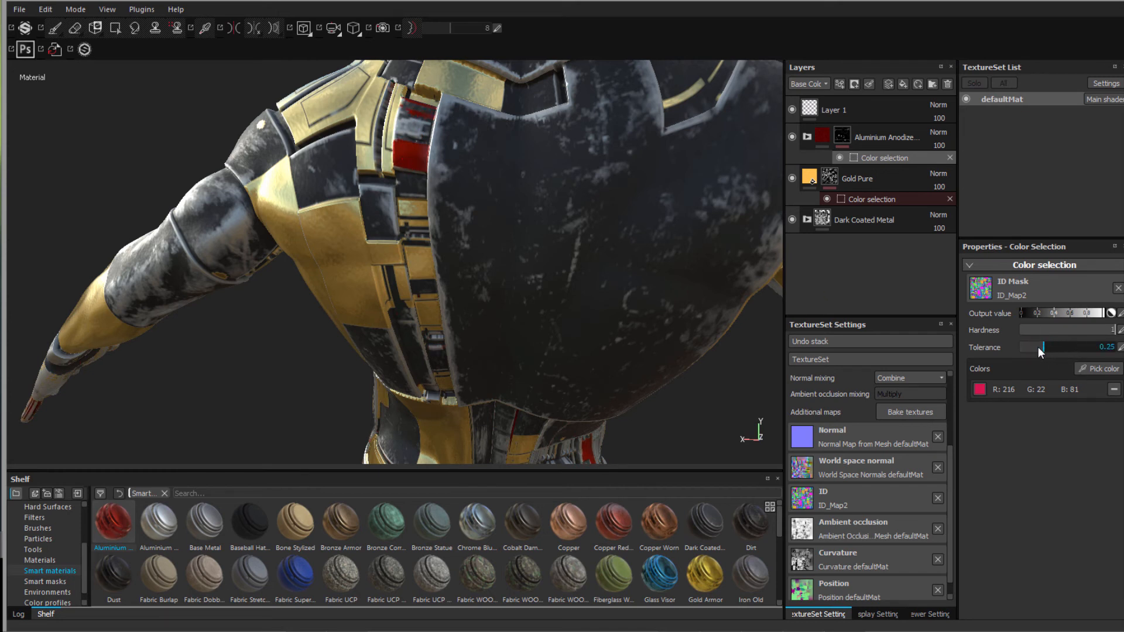
{"action": "left_click_drag", "start_coordinate": [1035, 347], "coordinate": [1017, 350]}
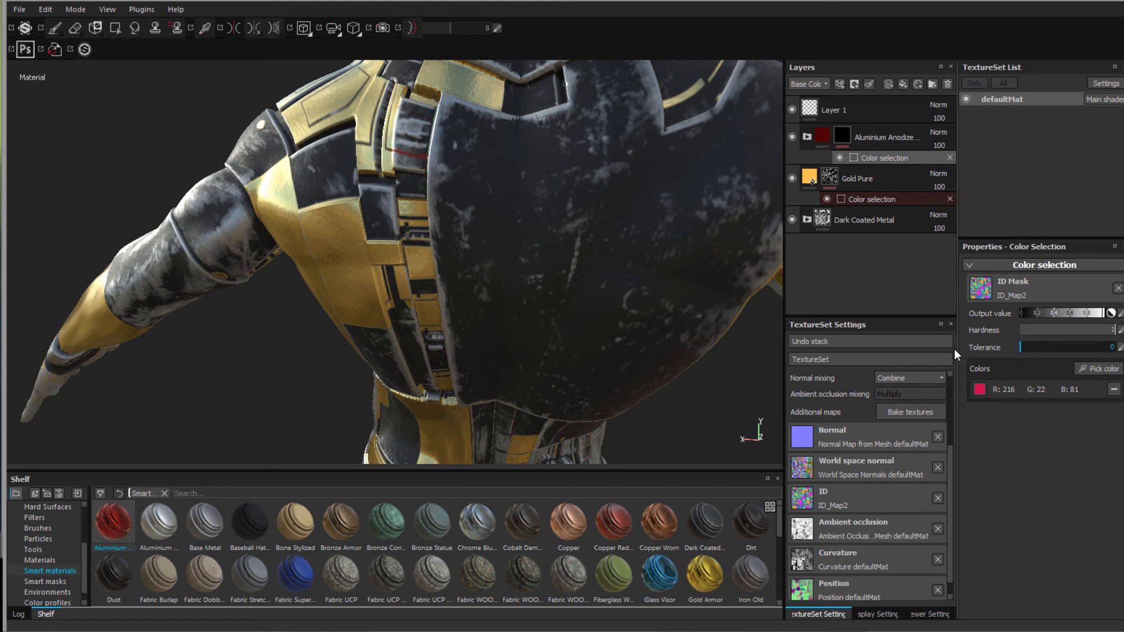
Replace the crimson ID color in the red aluminium layer's color selection with the dark blue of the ribbed lower-back strips
{"action": "left_click", "coordinate": [1115, 393]}
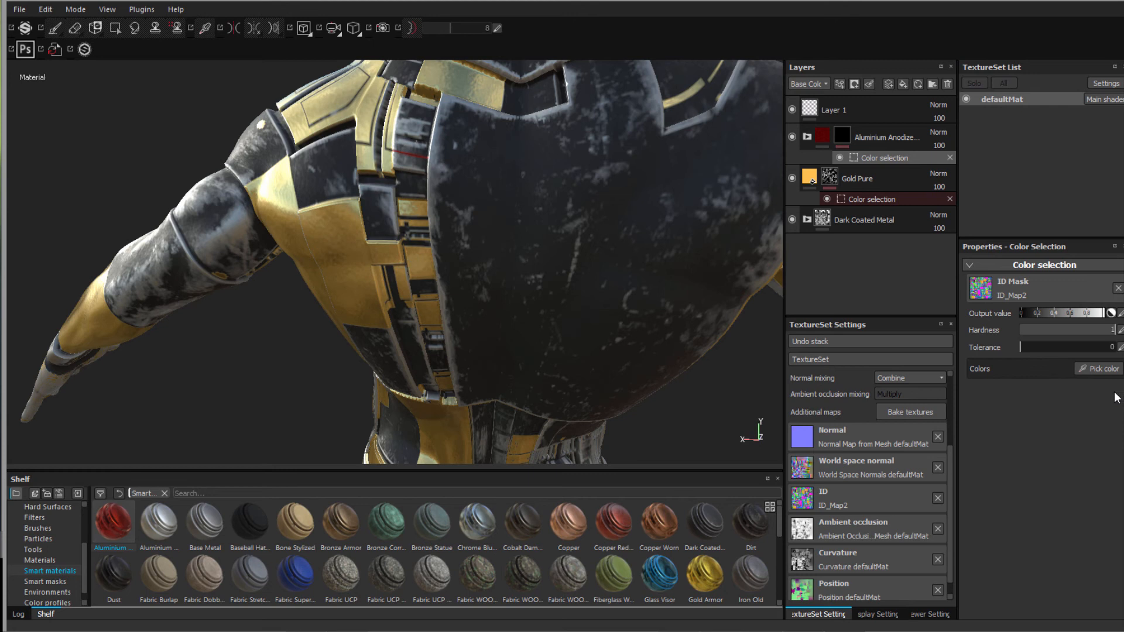
{"action": "scroll", "coordinate": [471, 230], "scroll_direction": "down", "scroll_amount": 3}
{"action": "scroll", "coordinate": [471, 231], "scroll_direction": "down", "scroll_amount": 3}
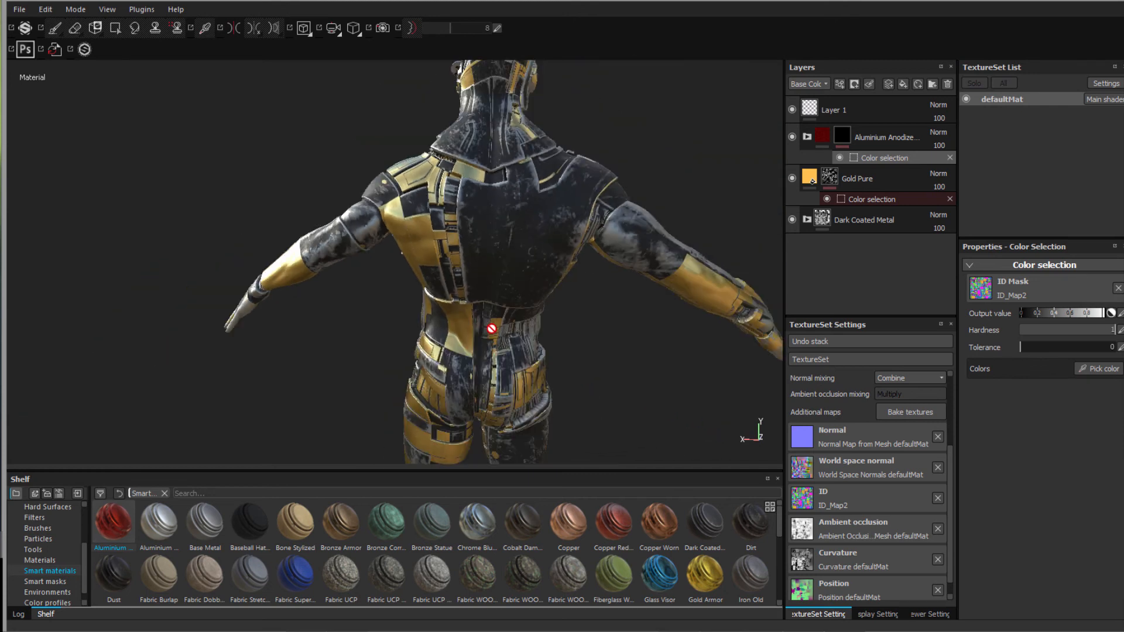
{"action": "scroll", "coordinate": [585, 394], "scroll_direction": "up", "scroll_amount": 4}
{"action": "scroll", "coordinate": [585, 393], "scroll_direction": "up", "scroll_amount": 5}
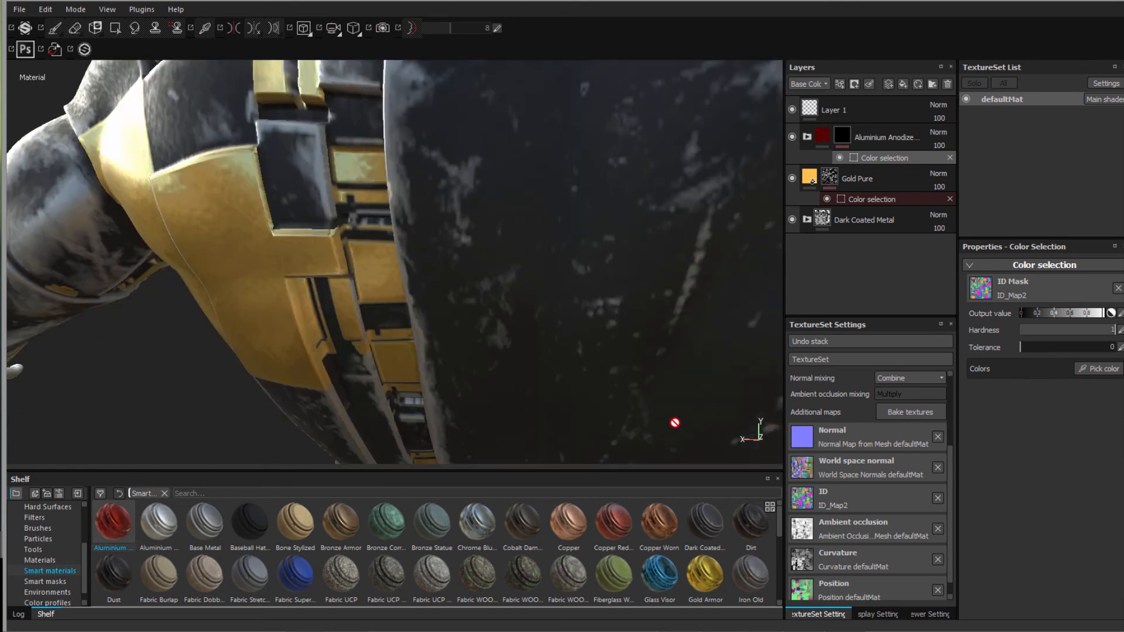
{"action": "scroll", "coordinate": [364, 383], "scroll_direction": "down", "scroll_amount": 5}
{"action": "middle_click_drag", "start_coordinate": [191, 376], "coordinate": [140, 162], "text": "alt"}
{"action": "scroll", "coordinate": [371, 258], "scroll_direction": "up", "scroll_amount": 2}
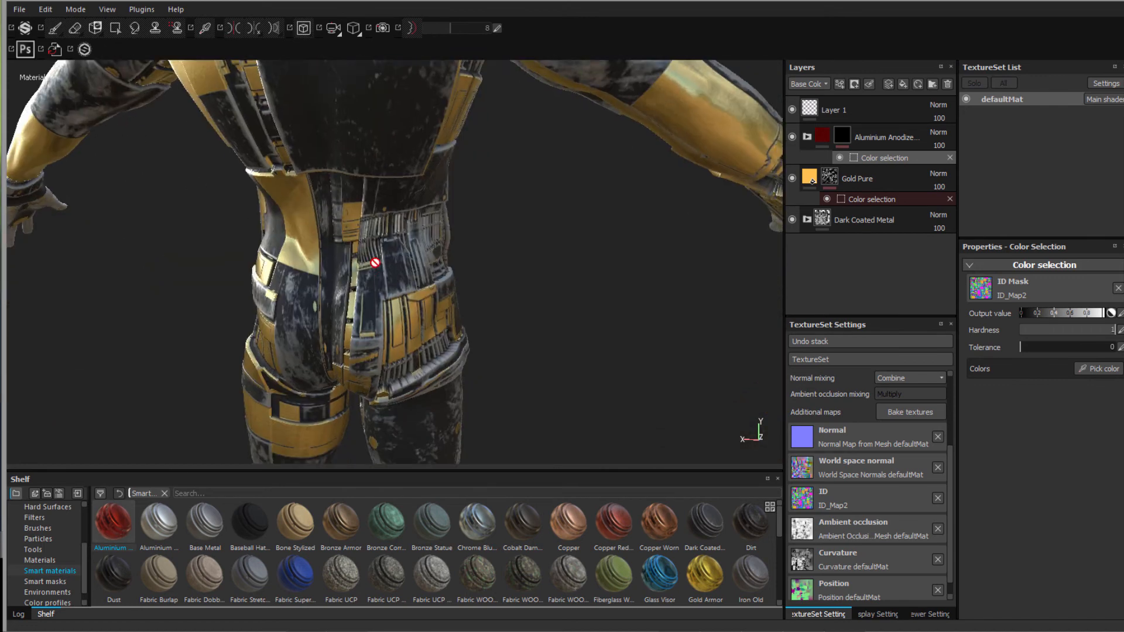
{"action": "scroll", "coordinate": [371, 213], "scroll_direction": "up", "scroll_amount": 3}
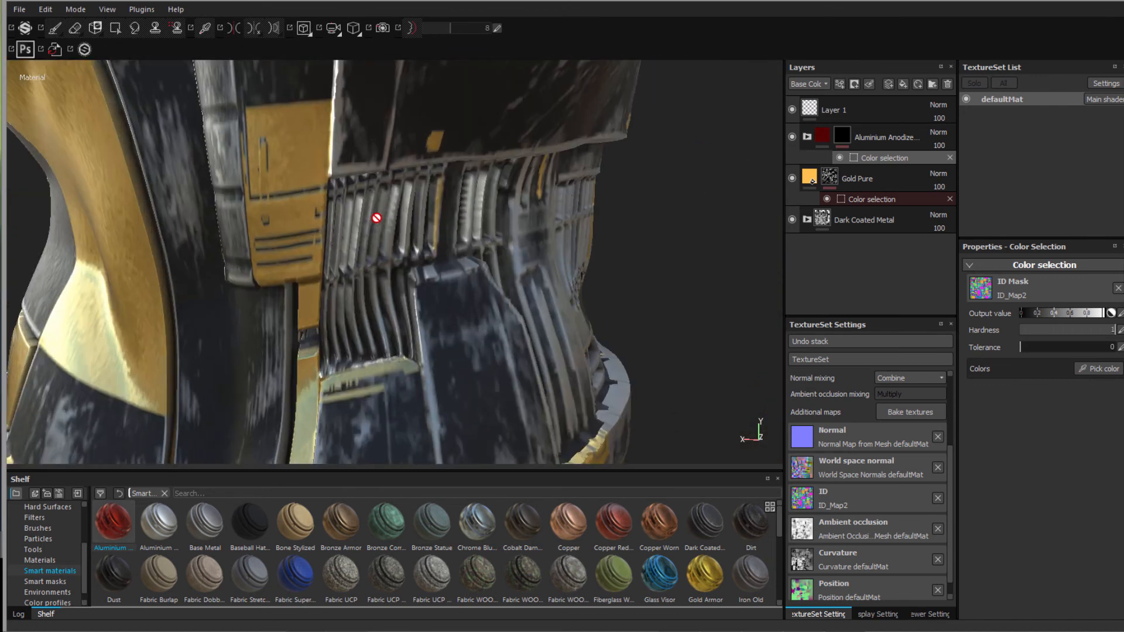
{"action": "left_click", "coordinate": [1098, 369]}
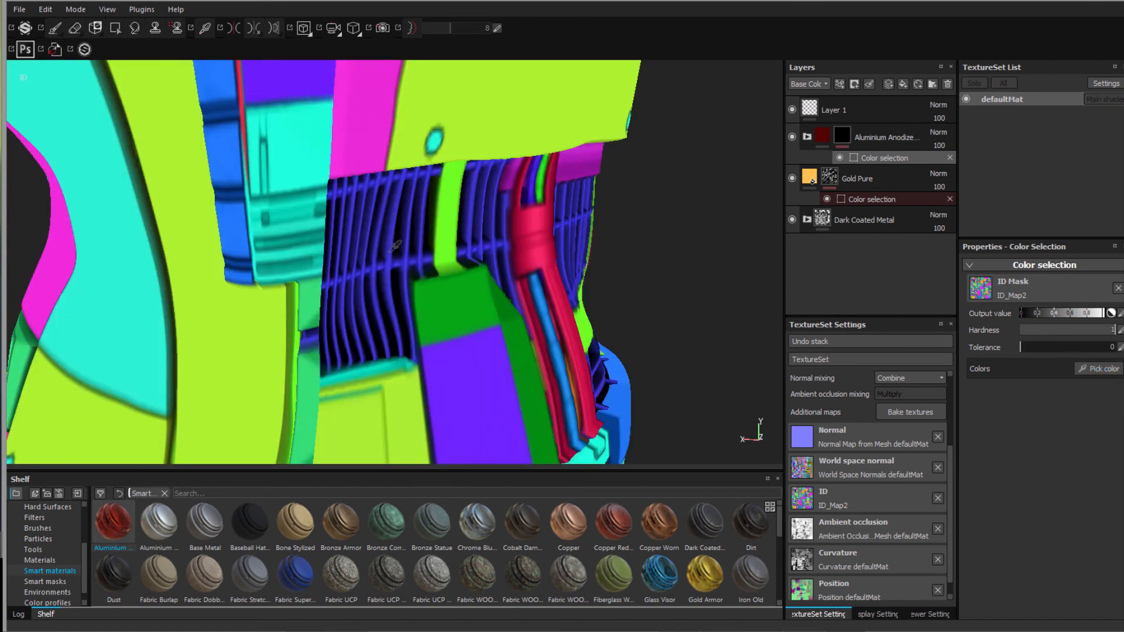
{"action": "left_click", "coordinate": [396, 233]}
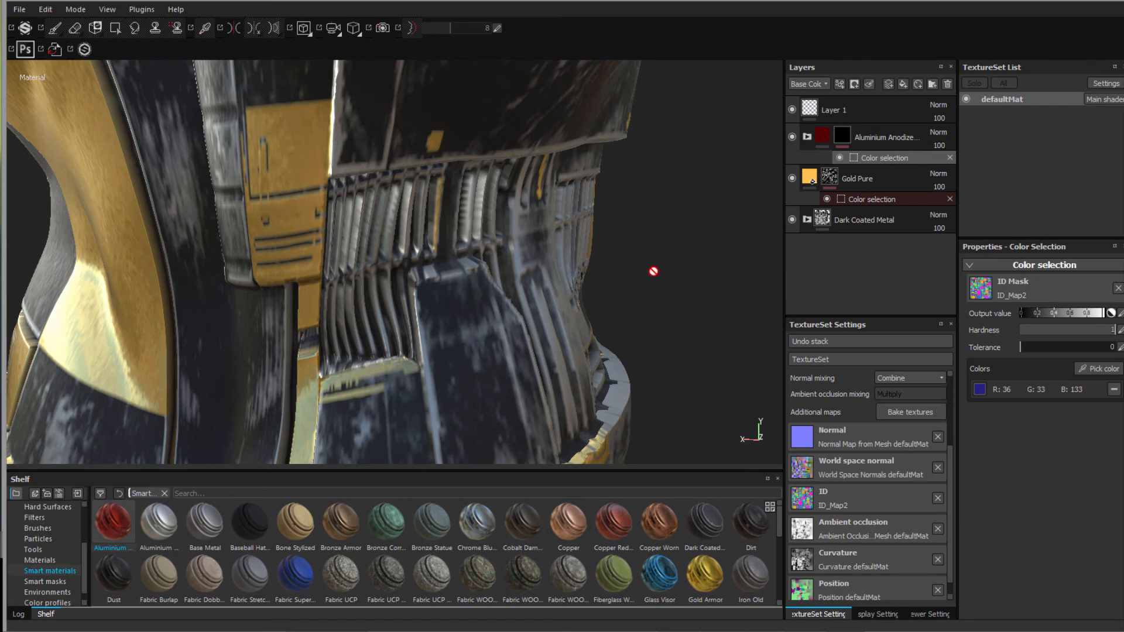
Set the color selection tolerance of the red aluminium layer's mask to 0.37
{"action": "left_click_drag", "start_coordinate": [715, 281], "coordinate": [445, 280], "text": "alt"}
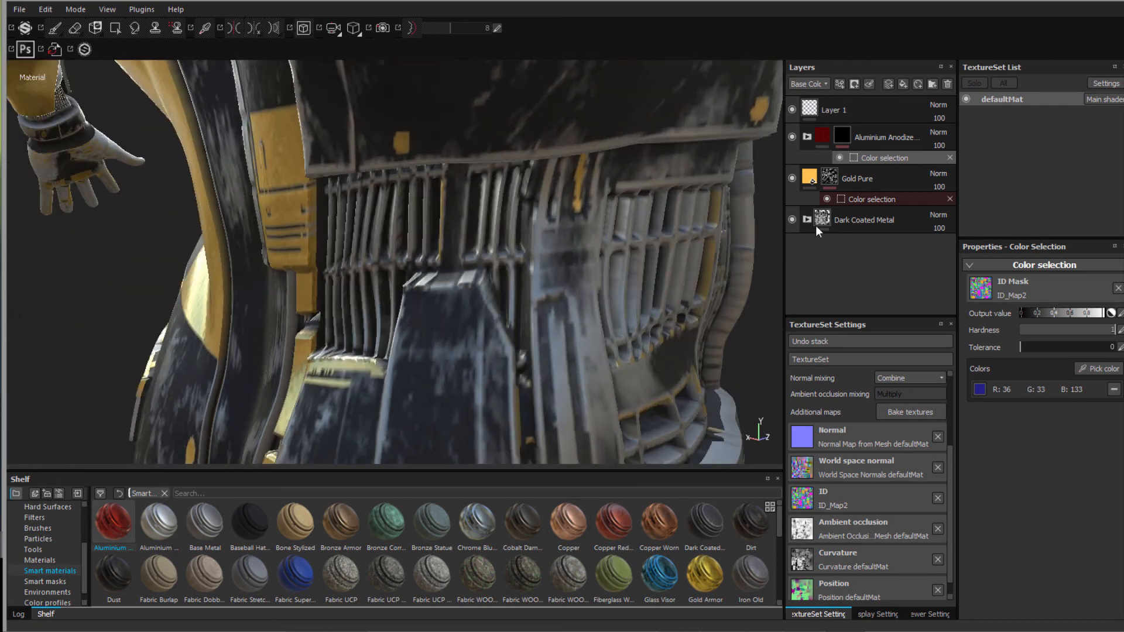
{"action": "scroll", "coordinate": [493, 281], "scroll_direction": "down", "scroll_amount": 5}
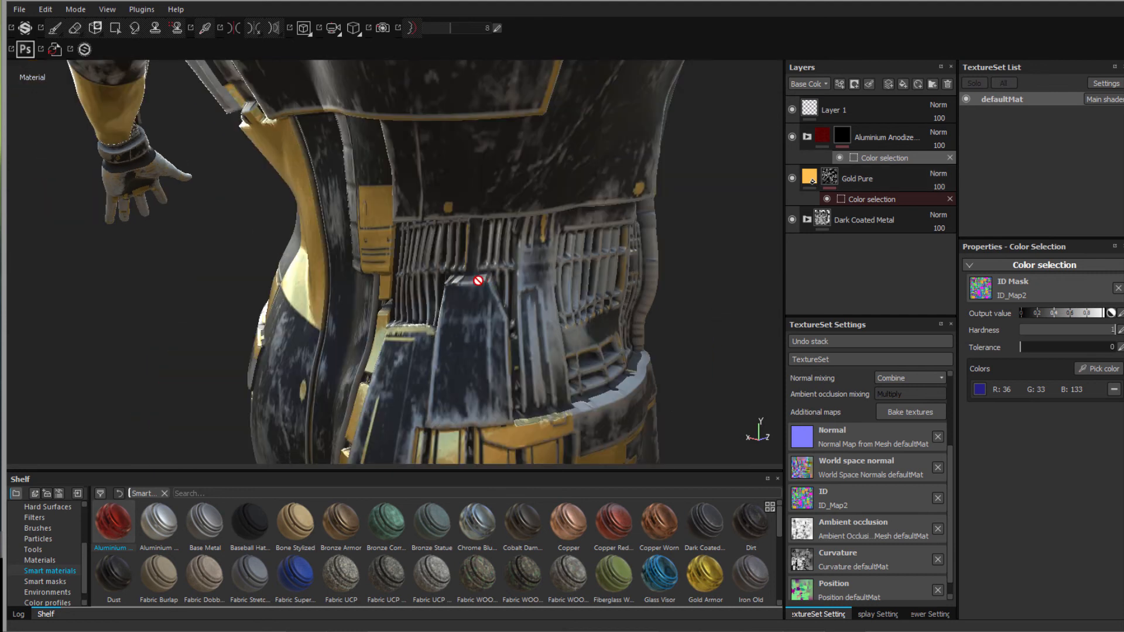
{"action": "left_click_drag", "start_coordinate": [266, 316], "coordinate": [275, 316], "text": "alt"}
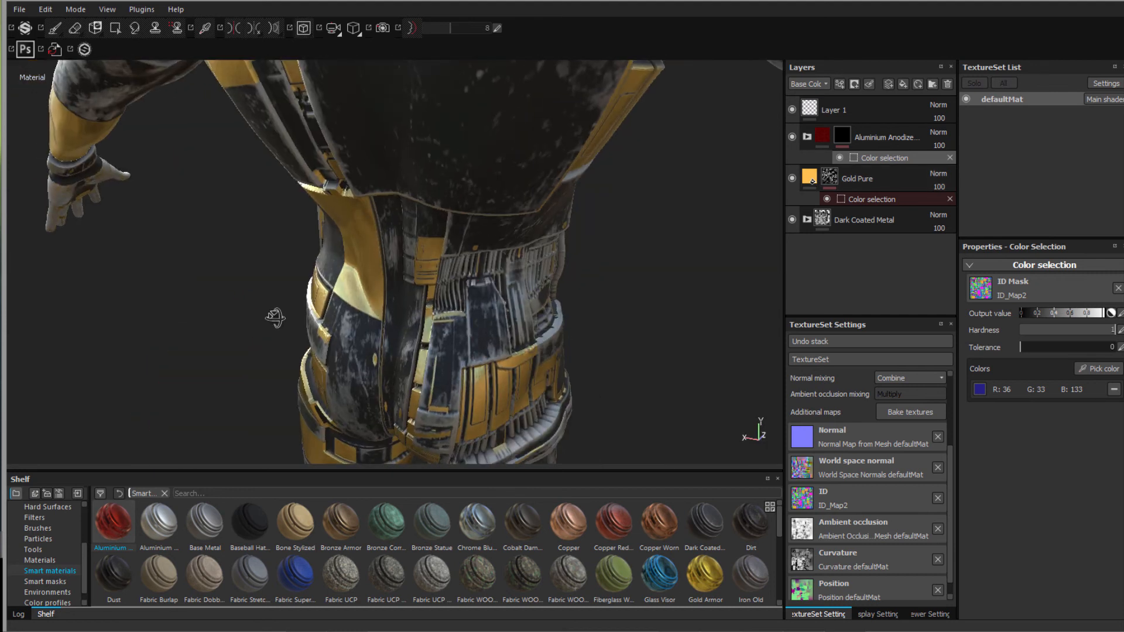
{"action": "left_click_drag", "start_coordinate": [1030, 348], "coordinate": [1055, 350]}
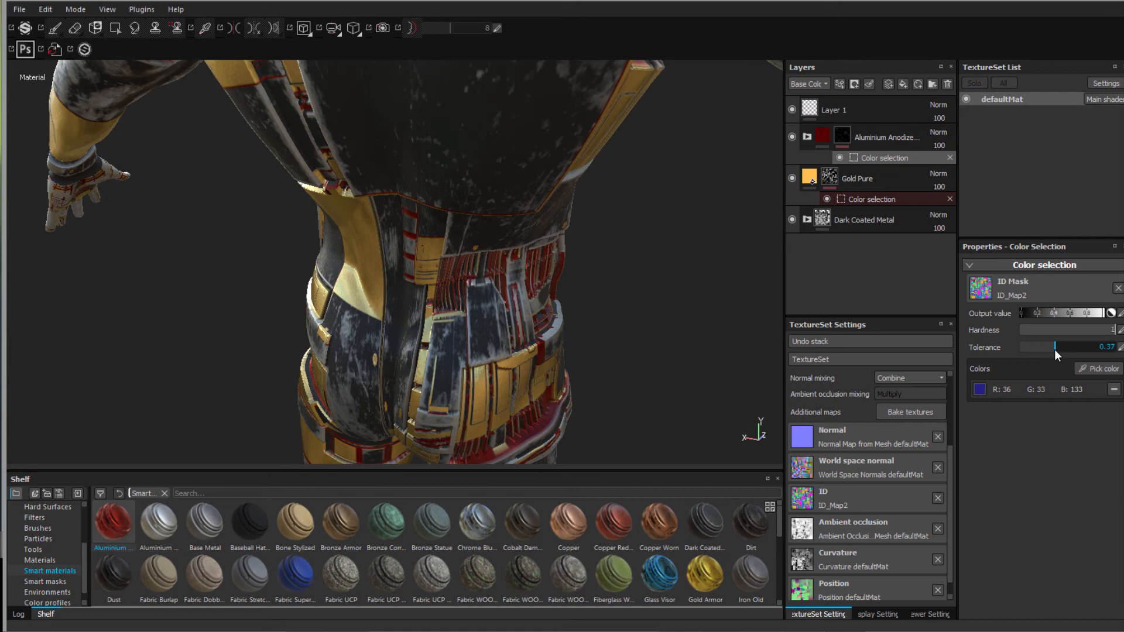
{"action": "key", "text": "f"}
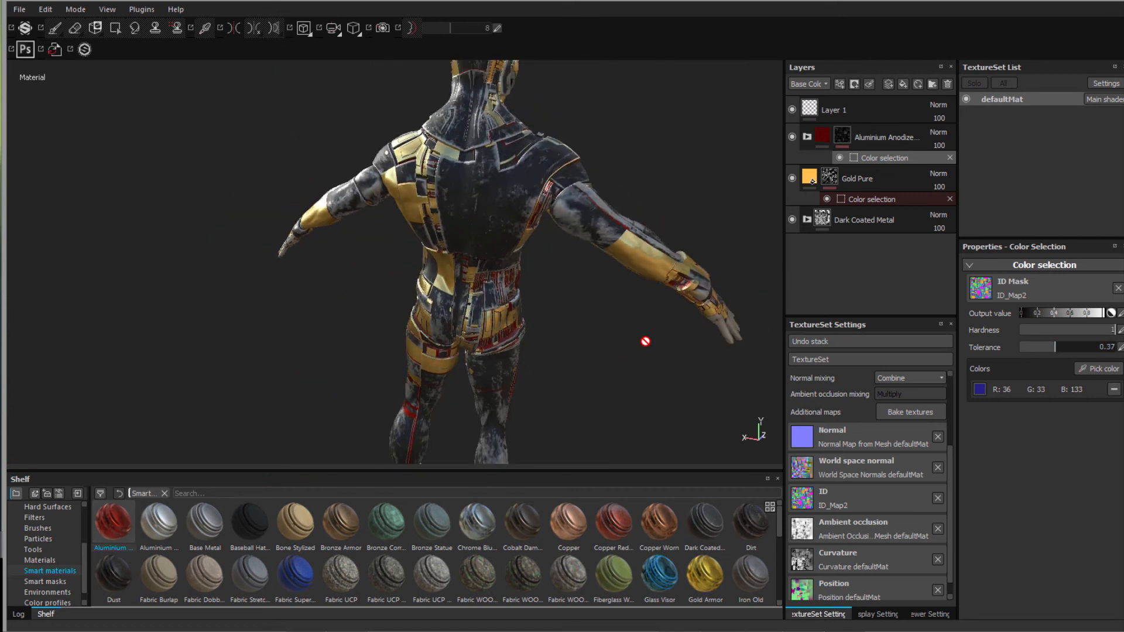
{"action": "left_click_drag", "start_coordinate": [505, 355], "coordinate": [389, 349], "text": "alt"}
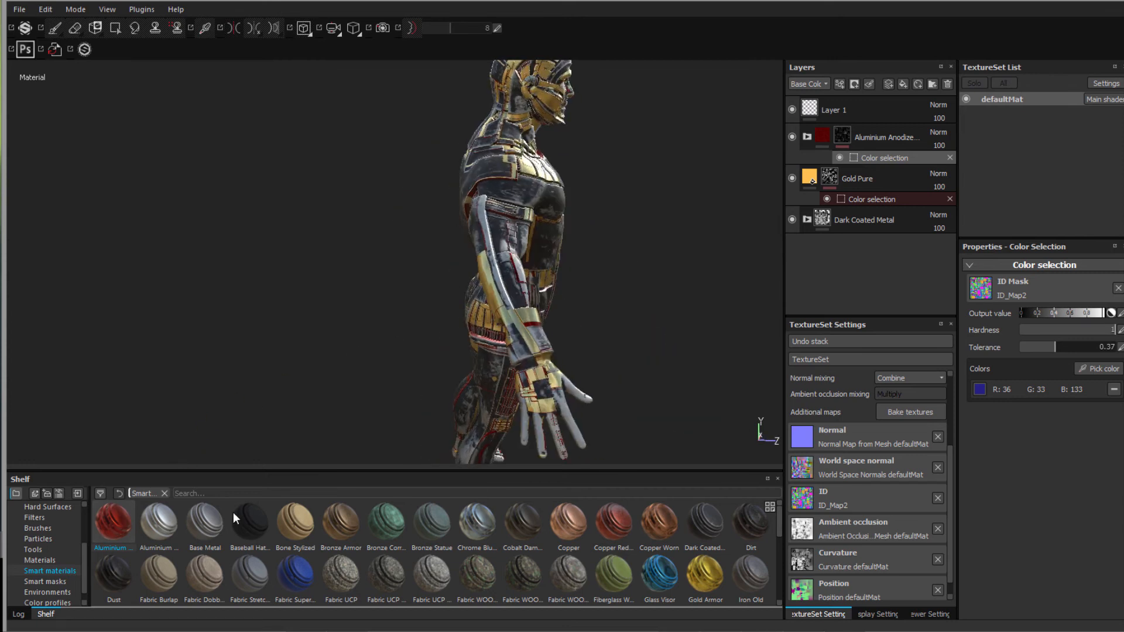
Add the Cobalt Pure material as a layer above the red aluminium and give it a mask with color selection
{"action": "left_click", "coordinate": [43, 560]}
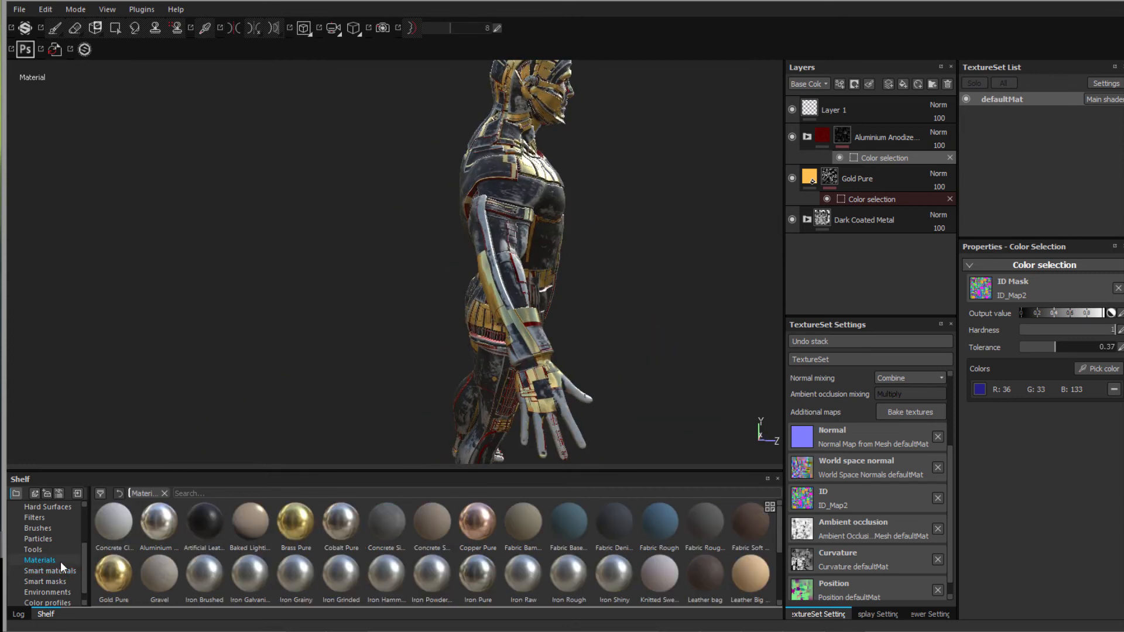
{"action": "left_click_drag", "start_coordinate": [353, 528], "coordinate": [887, 111]}
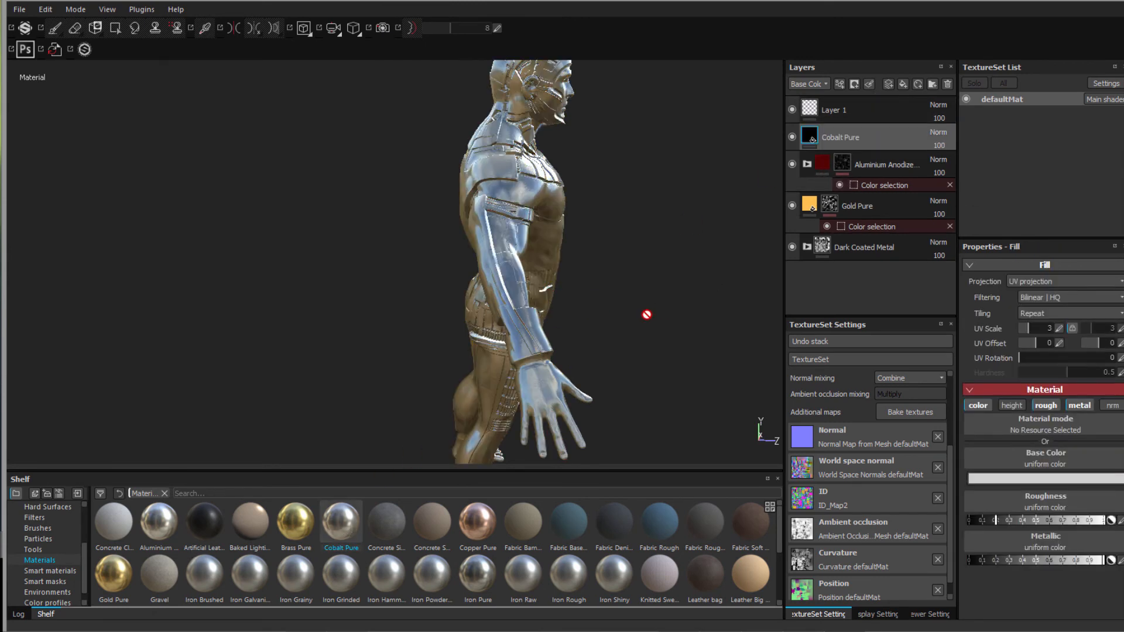
{"action": "left_click_drag", "start_coordinate": [576, 320], "coordinate": [700, 374], "text": "alt"}
{"action": "left_click_drag", "start_coordinate": [624, 358], "coordinate": [515, 336], "text": "alt"}
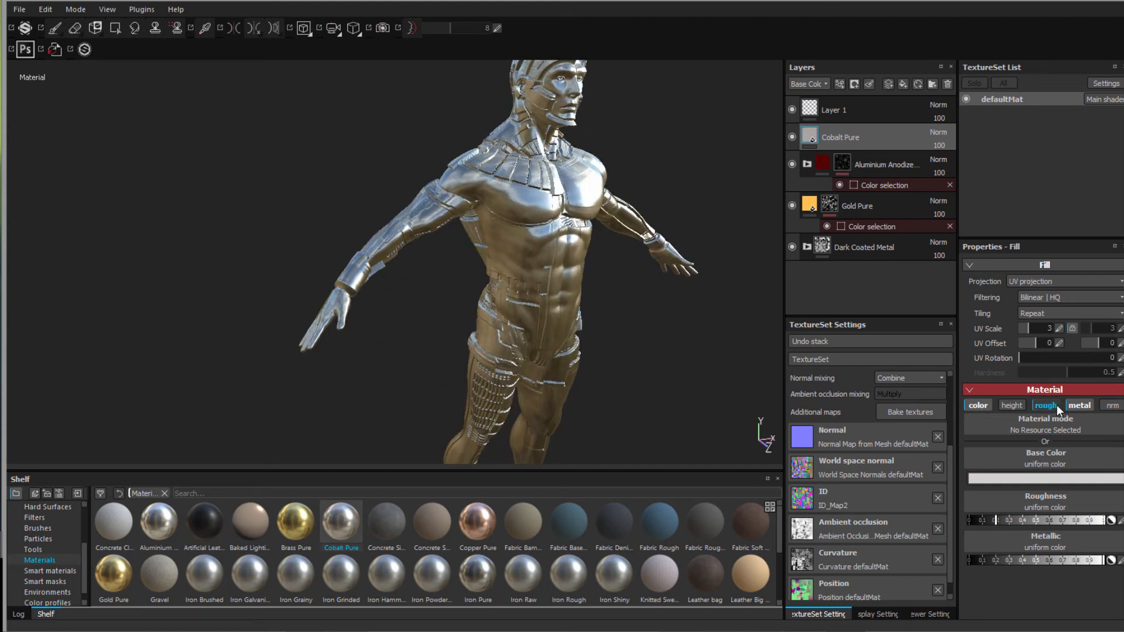
{"action": "right_click", "coordinate": [865, 136]}
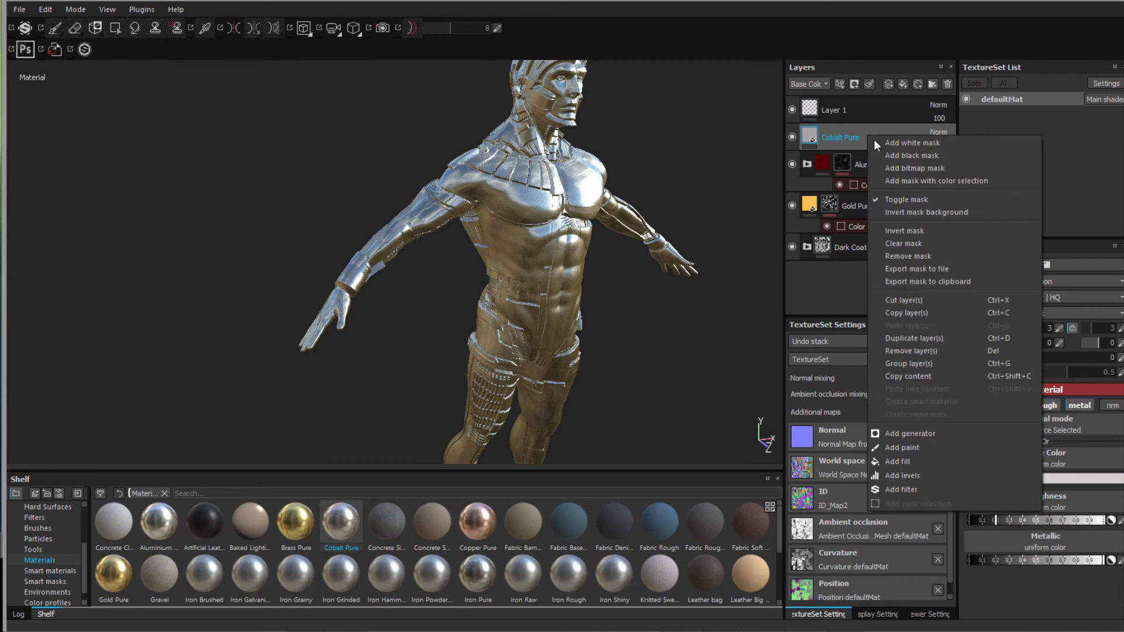
{"action": "left_click", "coordinate": [927, 179]}
Try the magenta ID color for the Cobalt Pure layer's mask, and remove it from the color selection
{"action": "left_click", "coordinate": [1099, 370]}
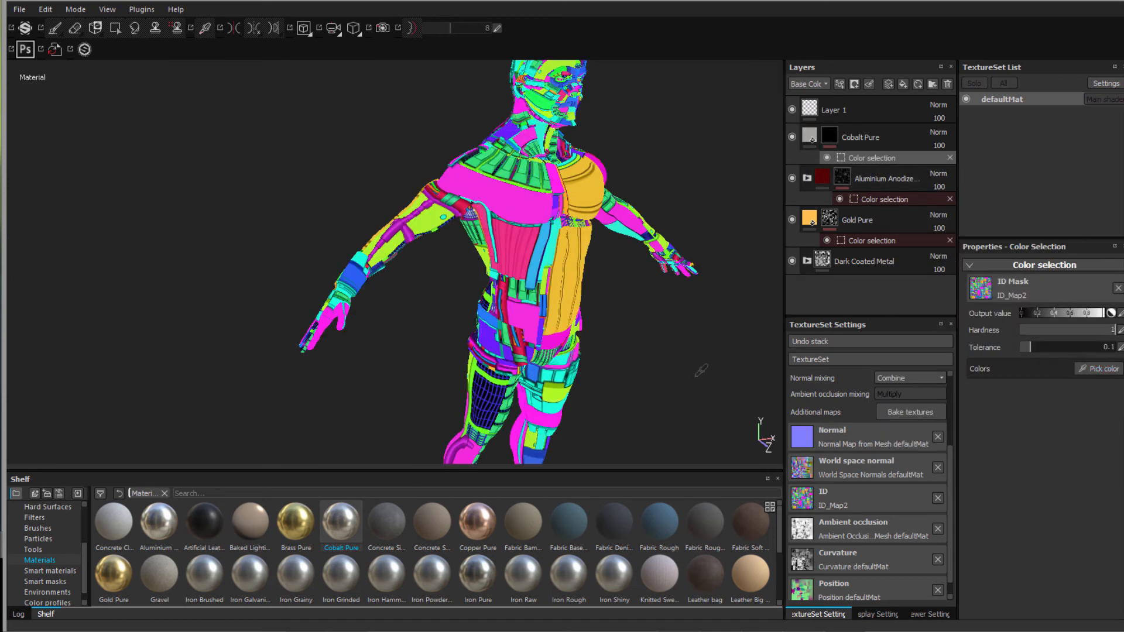
{"action": "left_click", "coordinate": [454, 448]}
{"action": "left_click_drag", "start_coordinate": [363, 434], "coordinate": [492, 211], "text": "alt"}
{"action": "scroll", "coordinate": [492, 210], "scroll_direction": "up", "scroll_amount": 6}
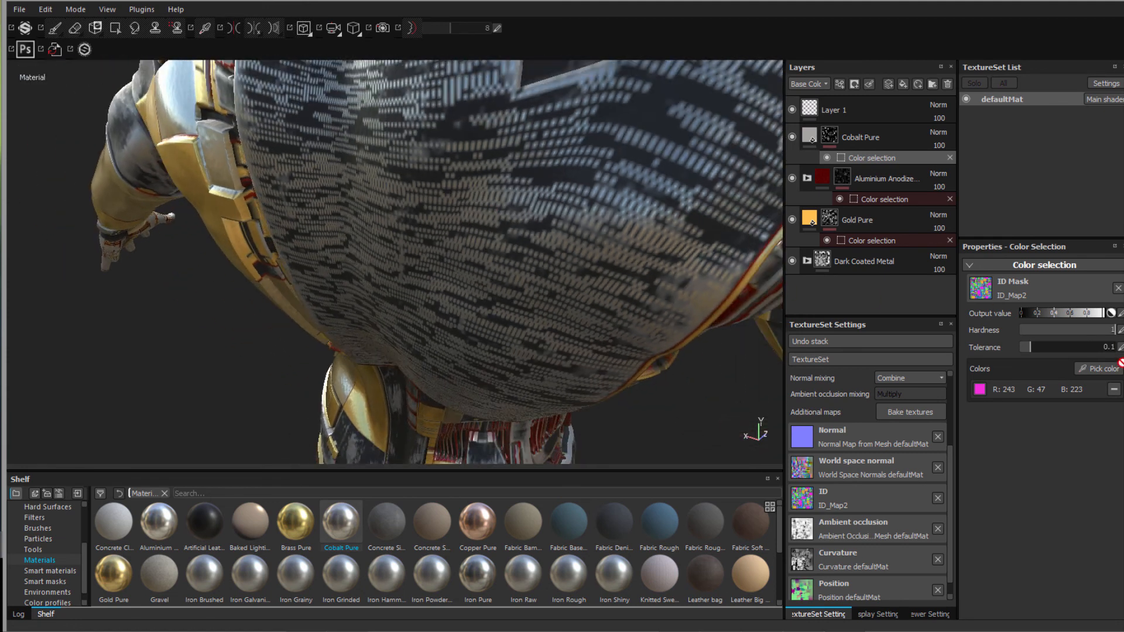
{"action": "left_click", "coordinate": [1114, 389]}
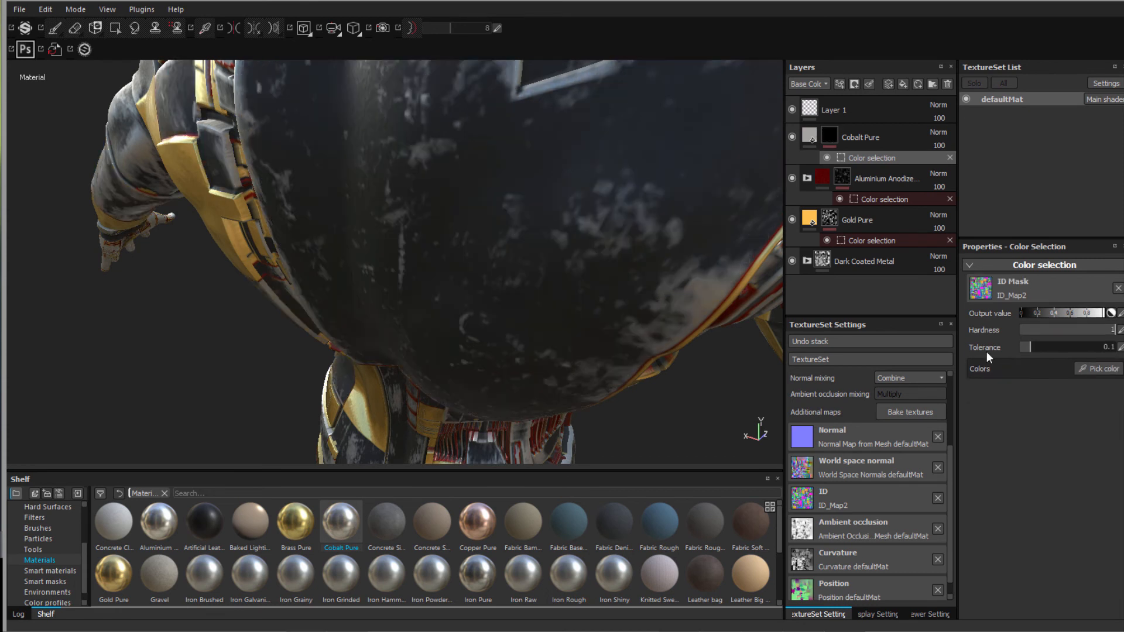
Pick the yellow-orange ID color on the back of the neck for the Cobalt Pure layer's mask
{"action": "scroll", "coordinate": [607, 272], "scroll_direction": "down", "scroll_amount": 8}
{"action": "scroll", "coordinate": [609, 275], "scroll_direction": "down", "scroll_amount": 3}
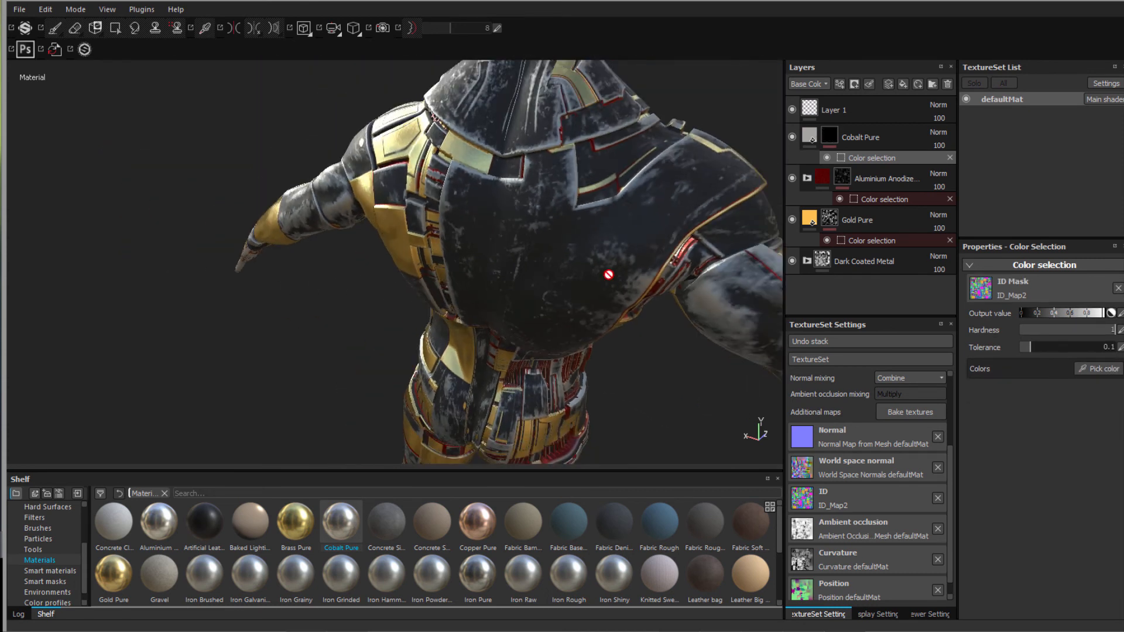
{"action": "left_click_drag", "start_coordinate": [307, 379], "coordinate": [503, 160], "text": "alt"}
{"action": "left_click", "coordinate": [1109, 369]}
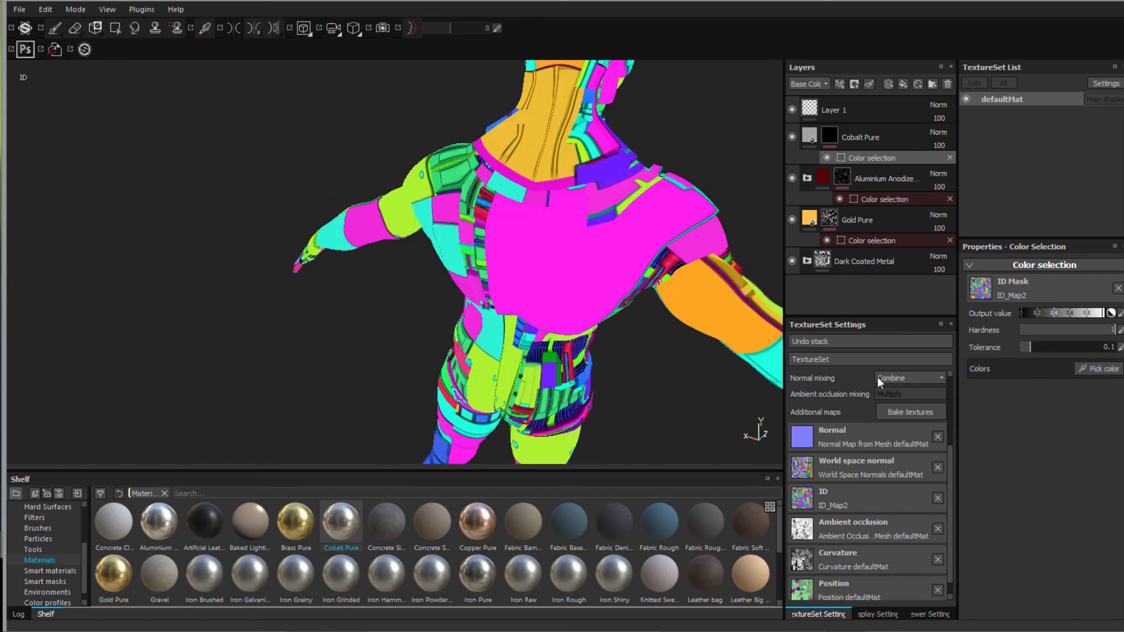
{"action": "left_click", "coordinate": [544, 122]}
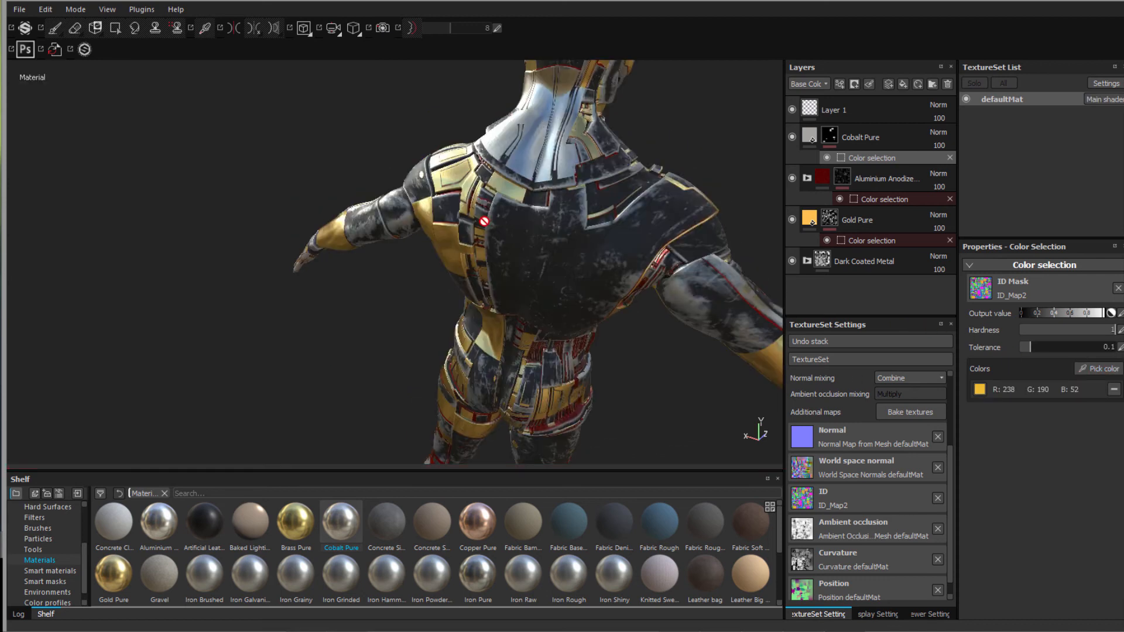
Examine the cobalt neck panel and the figure's back from several angles
{"action": "left_click_drag", "start_coordinate": [296, 381], "coordinate": [343, 381], "text": "alt"}
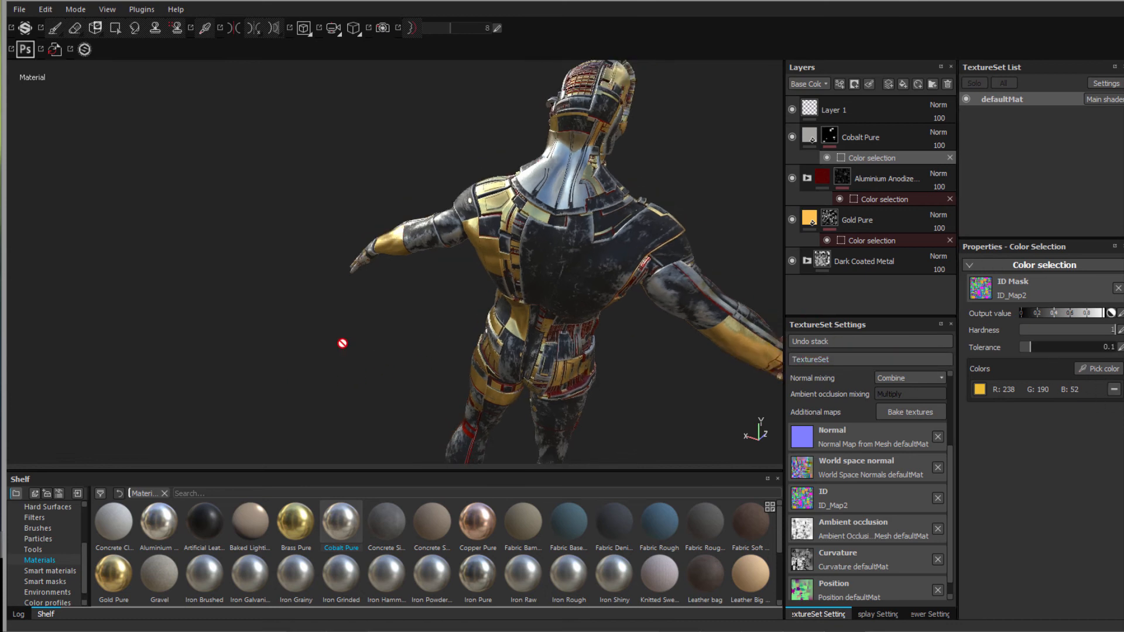
{"action": "mouse_move", "coordinate": [311, 324]}
{"action": "left_mouse_down", "text": "alt"}
{"action": "mouse_move", "coordinate": [293, 319]}
{"action": "mouse_move", "coordinate": [327, 334]}
{"action": "left_mouse_up", "text": "alt"}
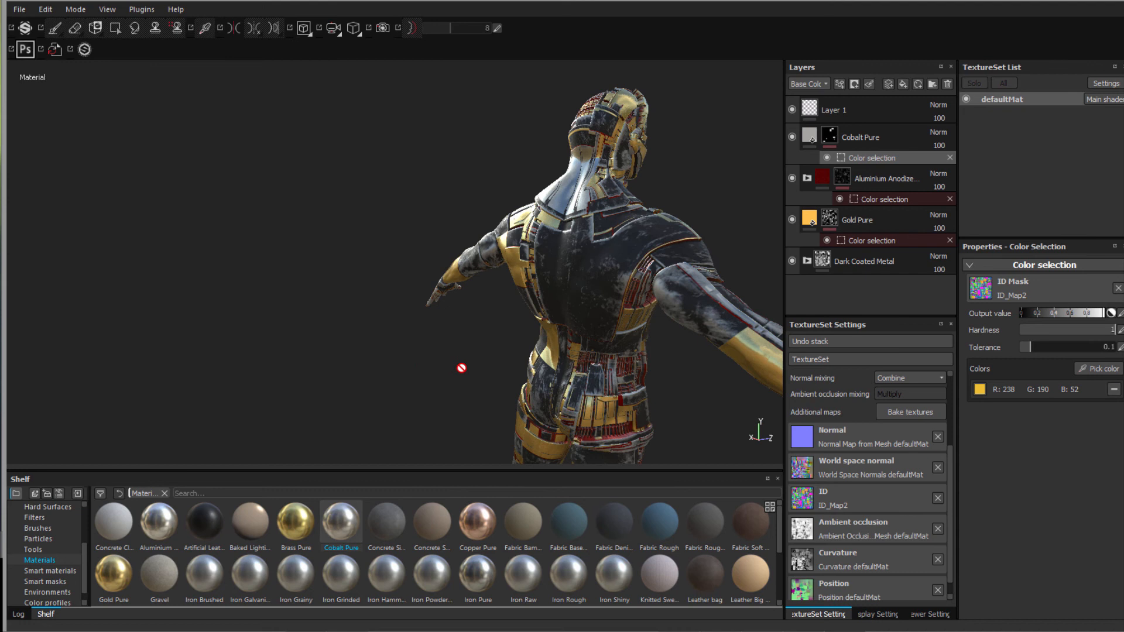
{"action": "left_click_drag", "start_coordinate": [459, 371], "coordinate": [344, 349], "text": "alt"}
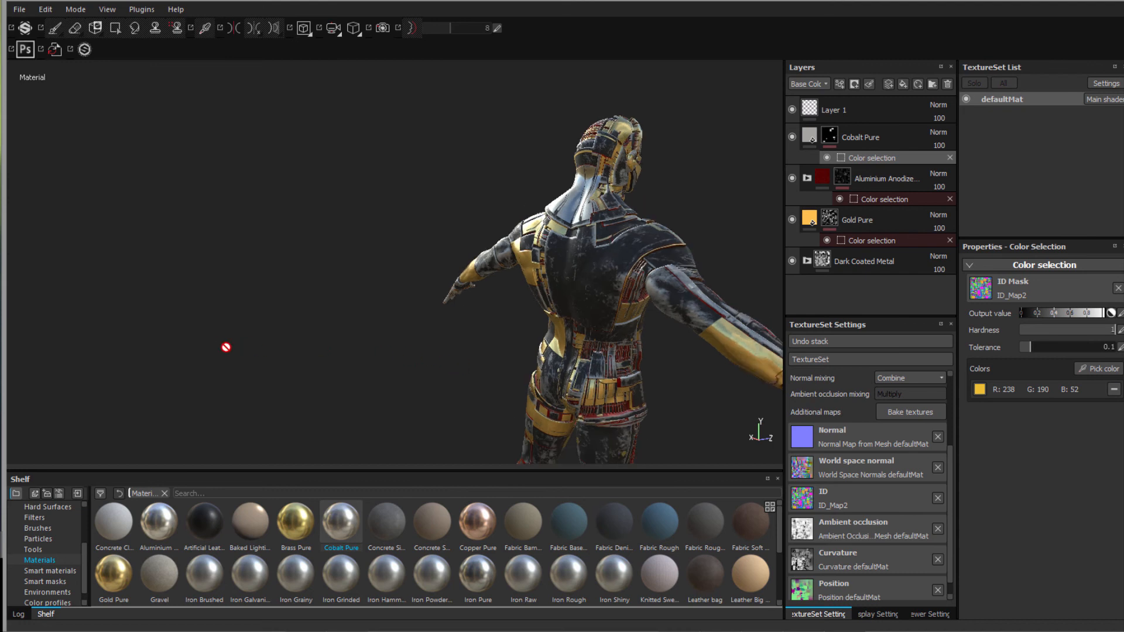
{"action": "left_click_drag", "start_coordinate": [326, 354], "coordinate": [492, 354], "text": "alt"}
{"action": "scroll", "coordinate": [417, 176], "scroll_direction": "up", "scroll_amount": 5}
{"action": "scroll", "coordinate": [417, 175], "scroll_direction": "down", "scroll_amount": 5}
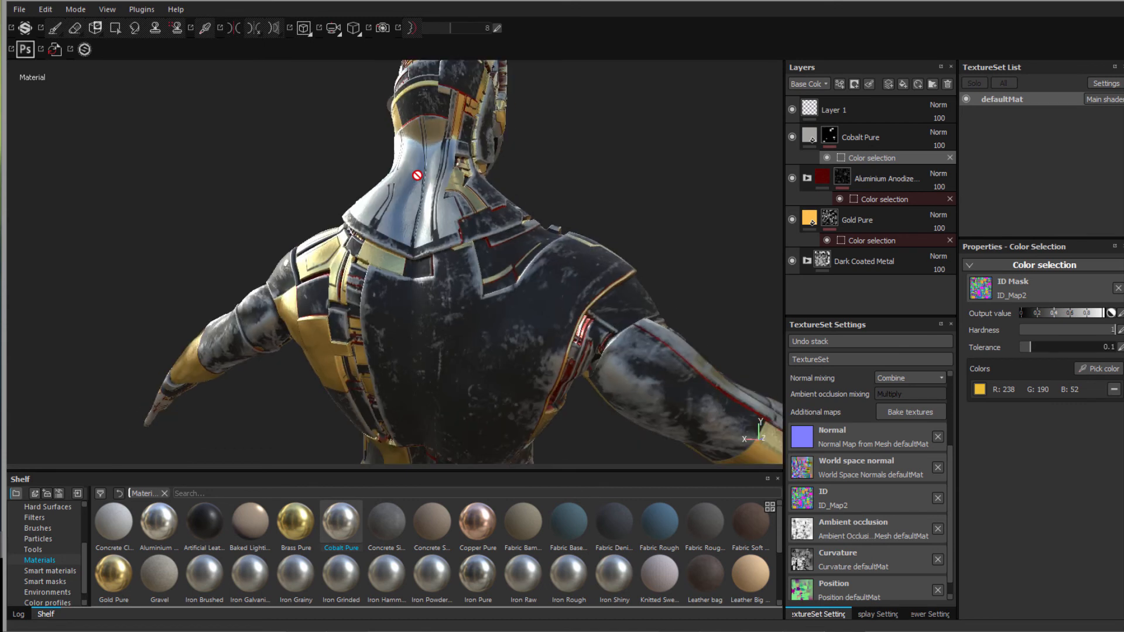
{"action": "middle_click_drag", "start_coordinate": [609, 229], "coordinate": [612, 251], "text": "alt"}
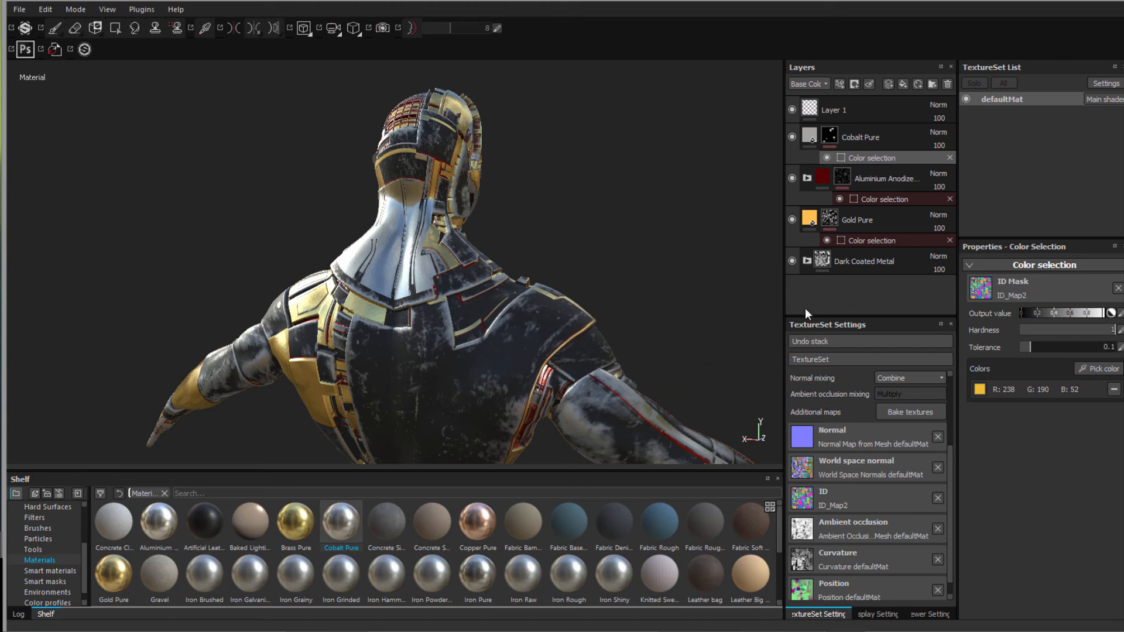
Enable viewport shadows in the viewer settings
{"action": "left_click", "coordinate": [928, 615]}
{"action": "left_click", "coordinate": [797, 439]}
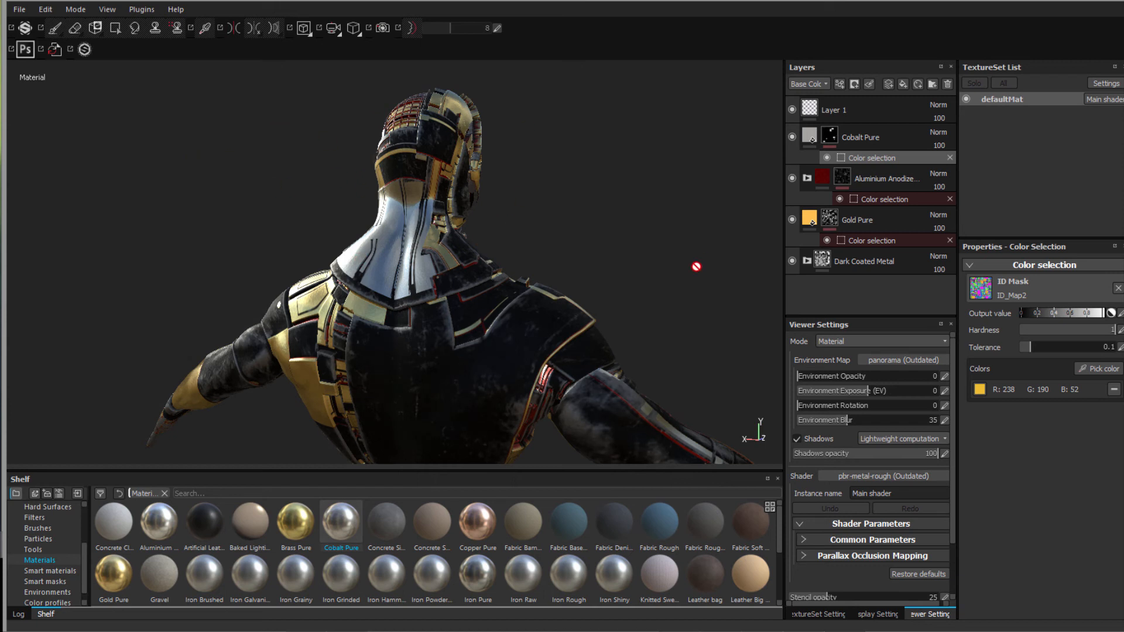
{"action": "left_click_drag", "start_coordinate": [631, 282], "coordinate": [610, 286], "text": "alt"}
{"action": "scroll", "coordinate": [609, 290], "scroll_direction": "down", "scroll_amount": 5}
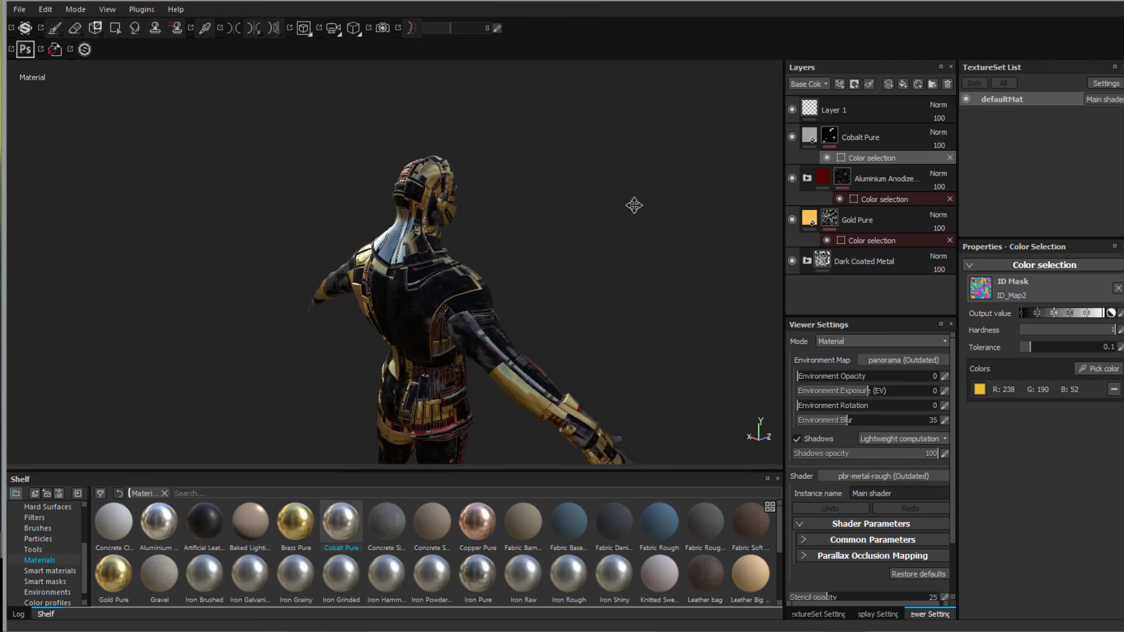
{"action": "middle_click_drag", "start_coordinate": [634, 206], "coordinate": [633, 263], "text": "alt"}
{"action": "scroll", "coordinate": [635, 203], "scroll_direction": "up", "scroll_amount": 3}
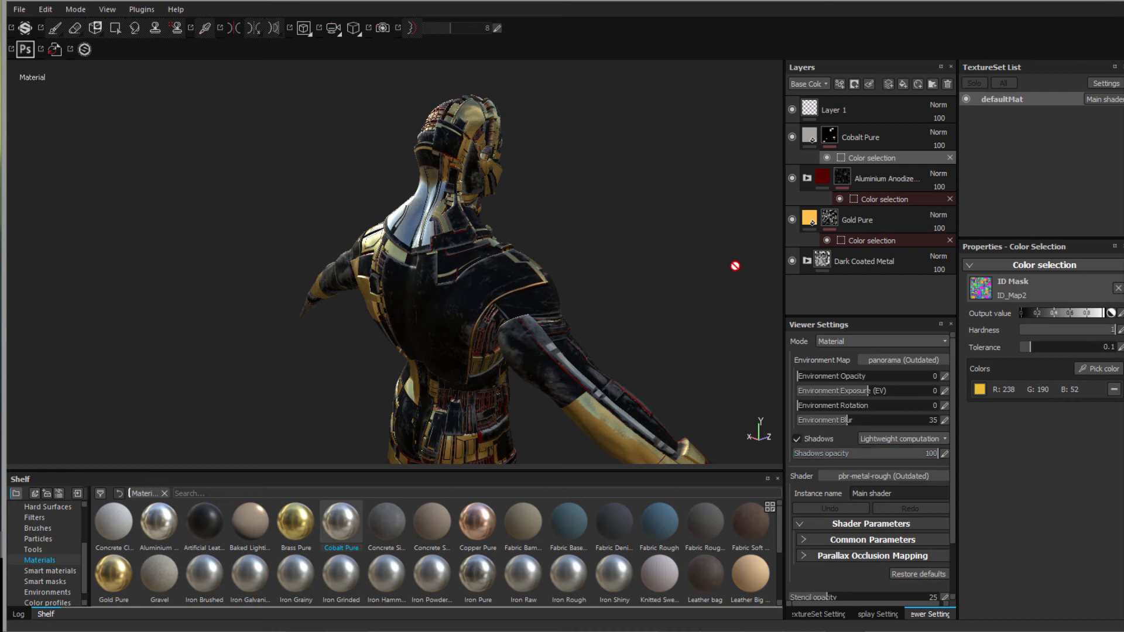
Raise the environment opacity to 100 and lower the environment blur to 3
{"action": "left_click_drag", "start_coordinate": [806, 375], "coordinate": [947, 379]}
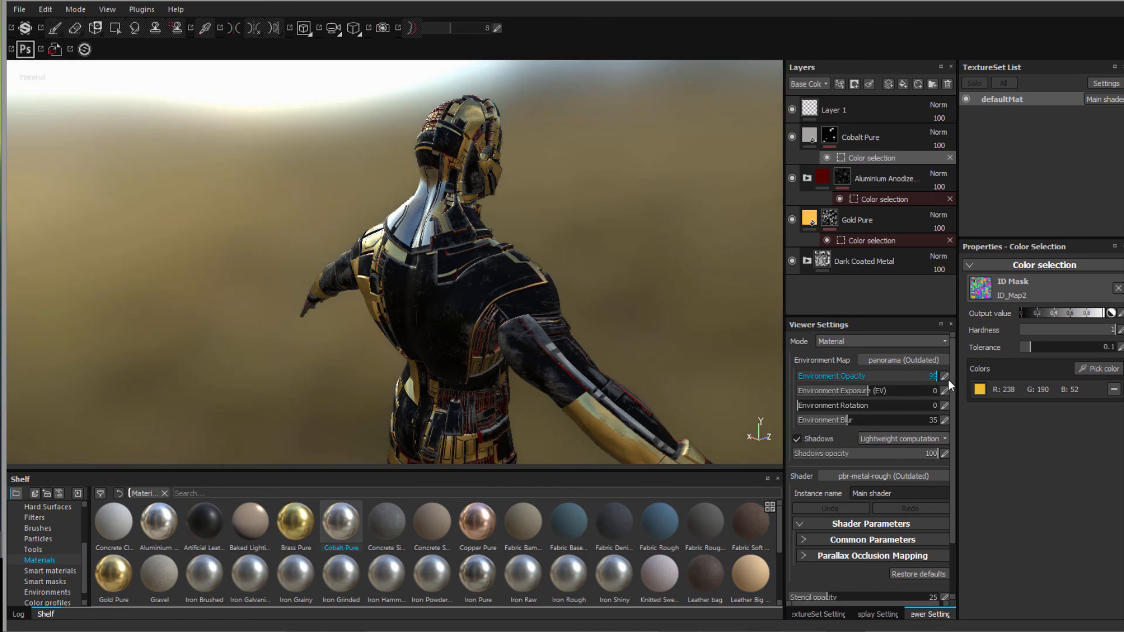
{"action": "left_click", "coordinate": [843, 420]}
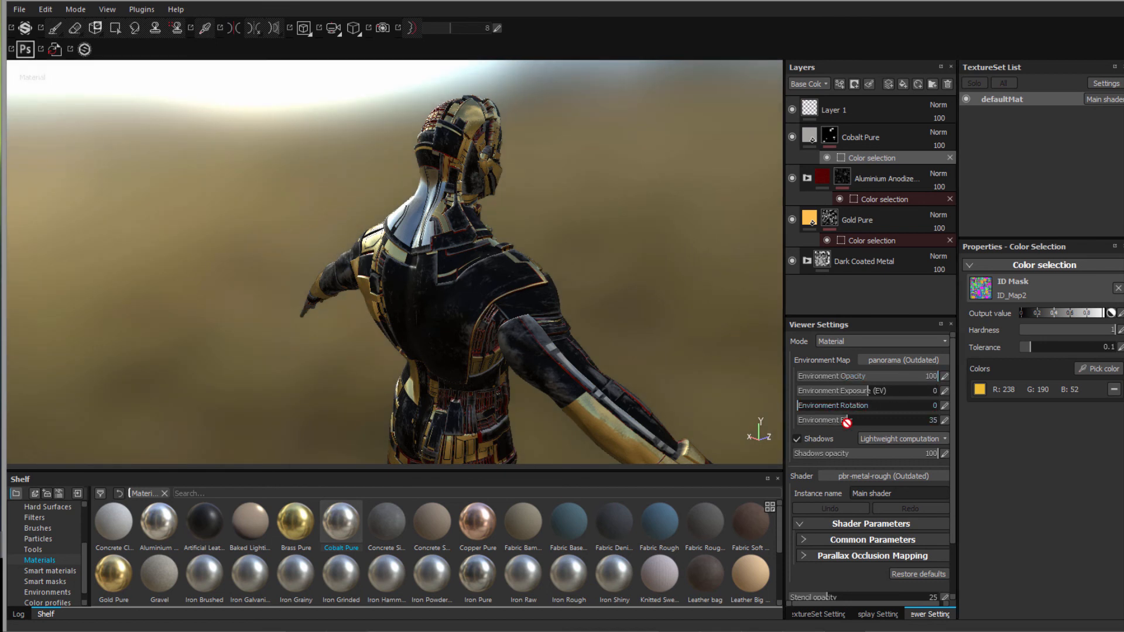
{"action": "left_click_drag", "start_coordinate": [823, 419], "coordinate": [802, 424]}
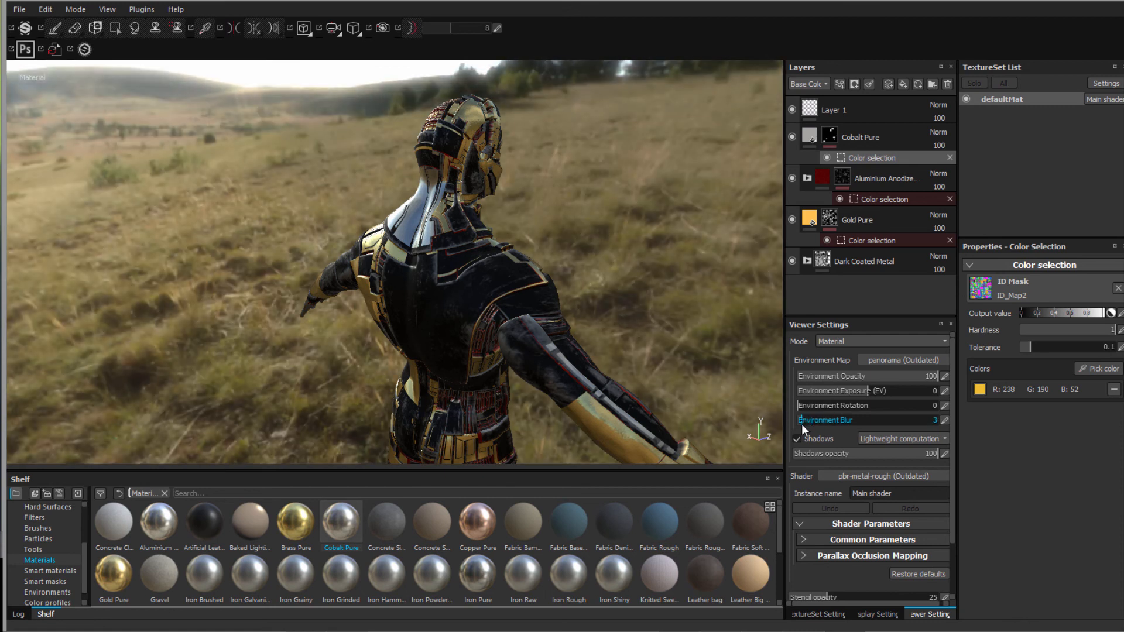
Check the available environment maps, keep the panorama map and rotate the environment to 135
{"action": "left_click", "coordinate": [900, 360]}
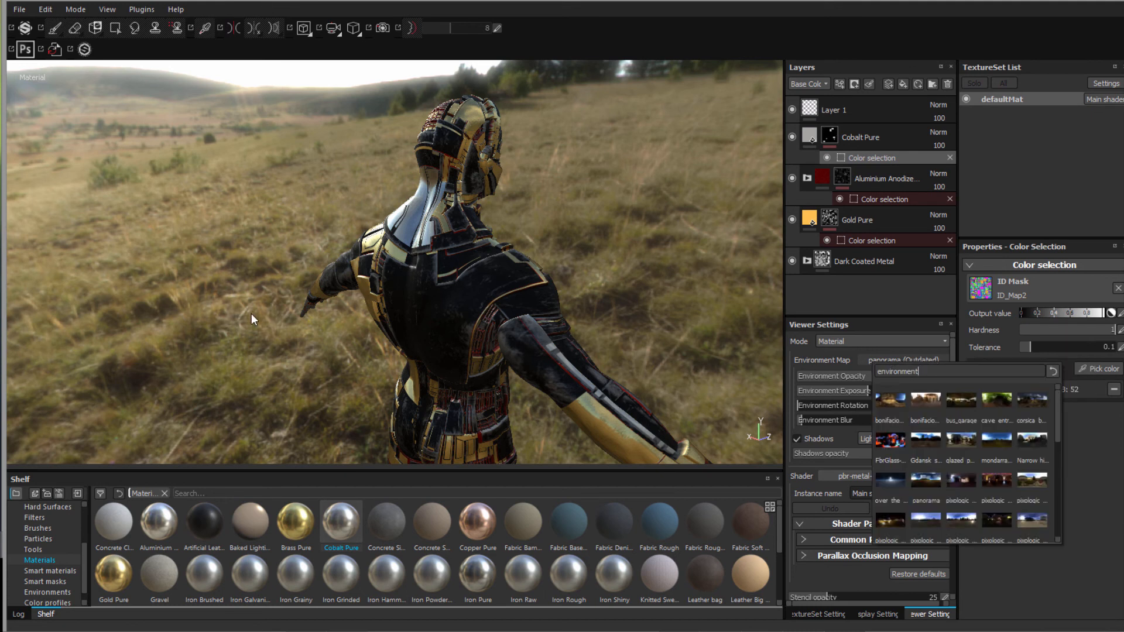
{"action": "left_click", "coordinate": [131, 295]}
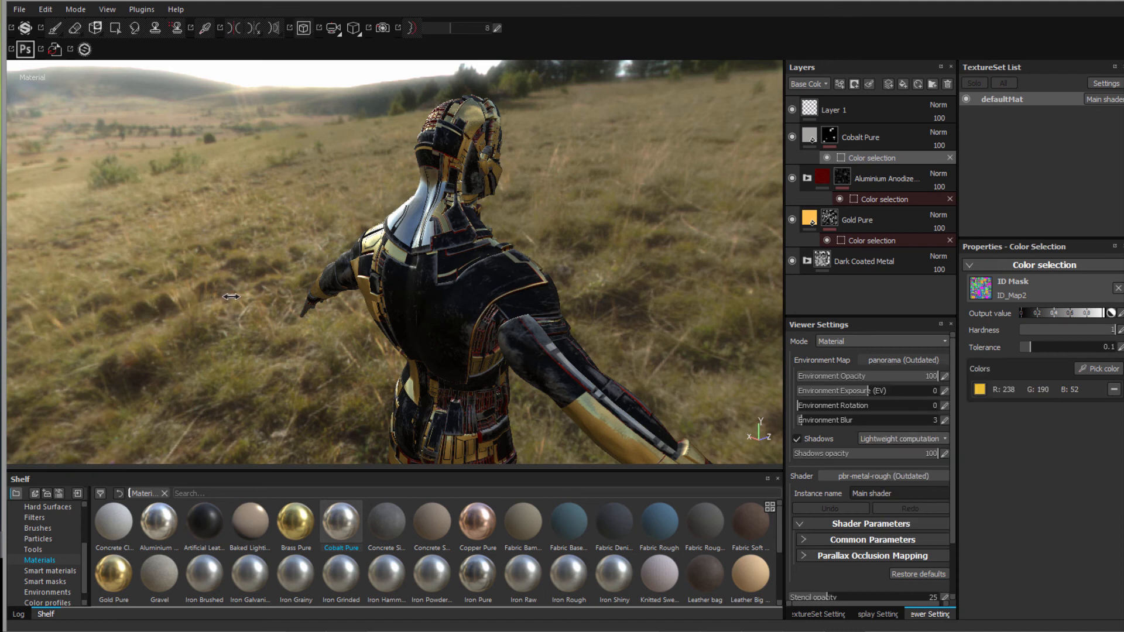
{"action": "right_click_drag", "start_coordinate": [232, 297], "coordinate": [188, 310], "text": "shift"}
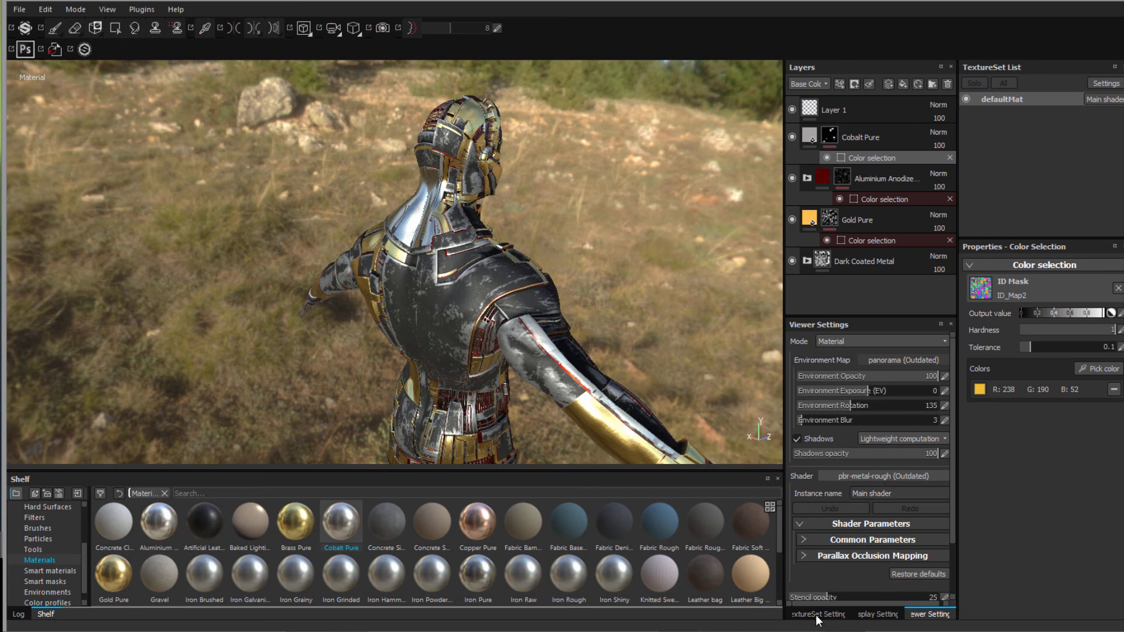
Activate post effects in the display settings and enable antialiasing and depth of field
{"action": "left_click", "coordinate": [868, 620]}
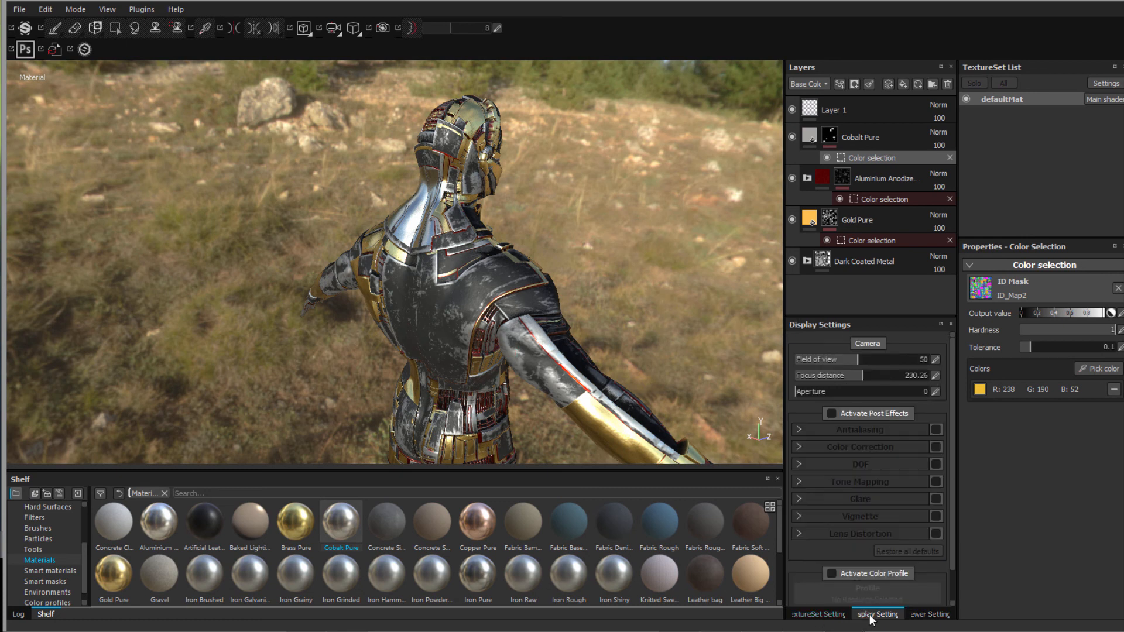
{"action": "left_click", "coordinate": [831, 414]}
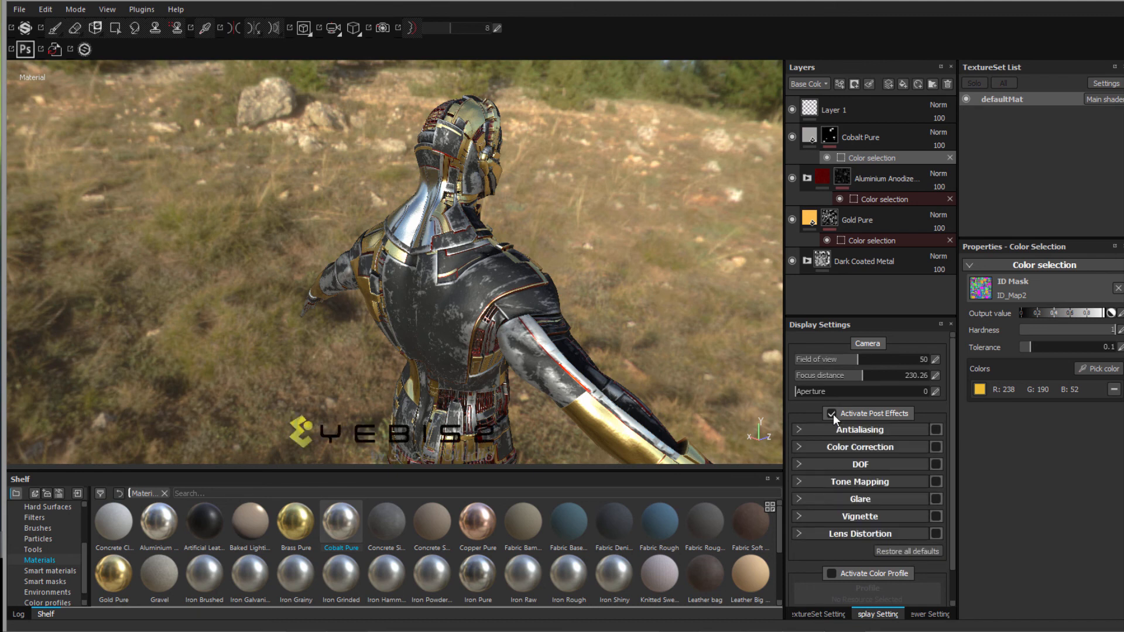
{"action": "left_click", "coordinate": [936, 430]}
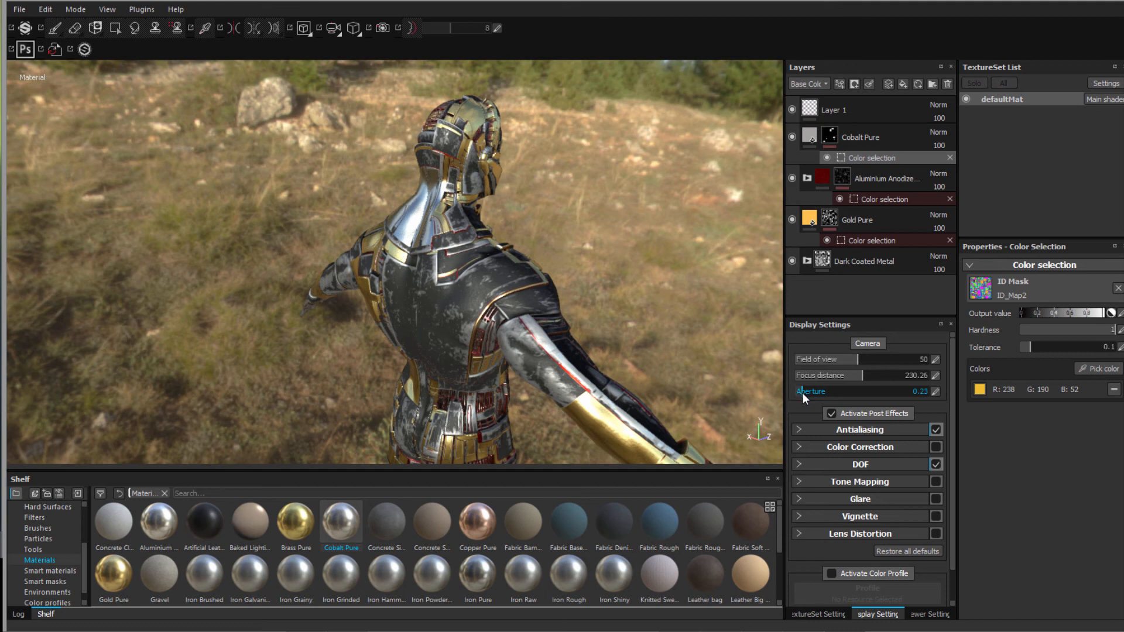
Try several camera apertures for the depth-of-field blur and settle on 0.28
{"action": "left_click_drag", "start_coordinate": [802, 393], "coordinate": [891, 392]}
{"action": "left_click", "coordinate": [898, 392]}
{"action": "left_click", "coordinate": [819, 391]}
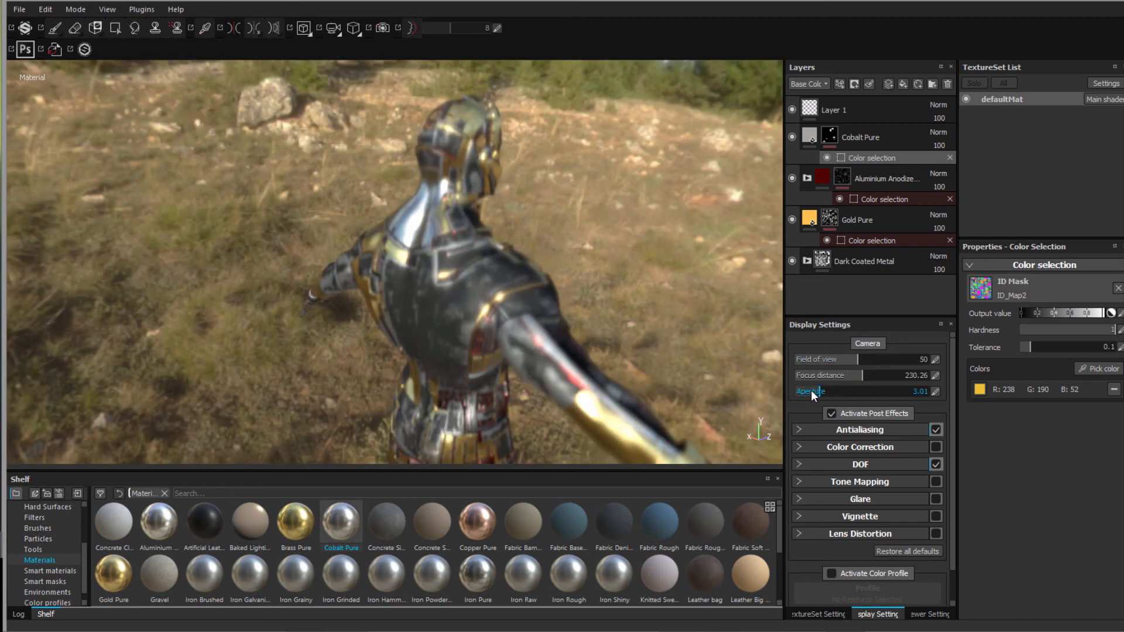
{"action": "left_click", "coordinate": [810, 391]}
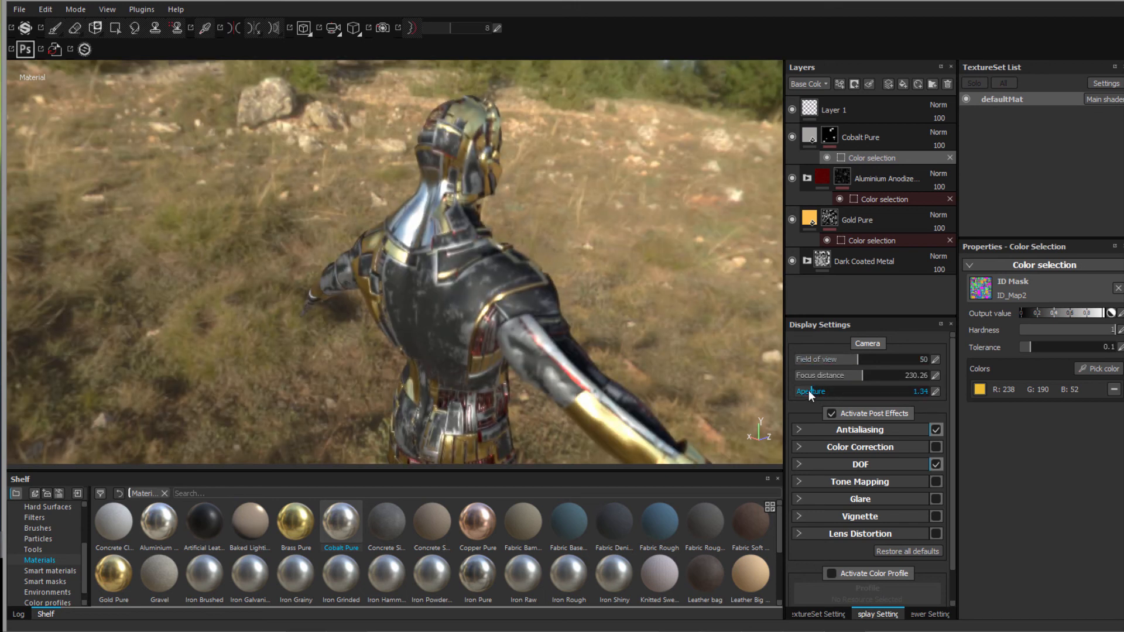
{"action": "left_click", "coordinate": [803, 390]}
{"action": "left_click", "coordinate": [802, 391]}
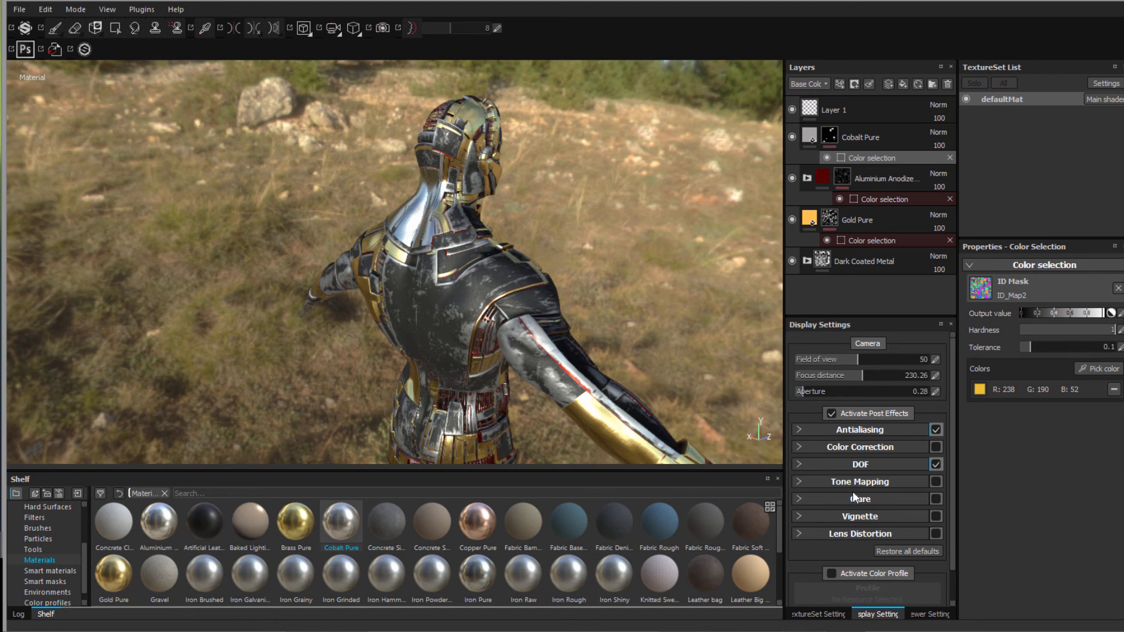
Enable the Glare effect and check its flares on the metal by rotating the environment and orbiting the figure
{"action": "left_click", "coordinate": [936, 498]}
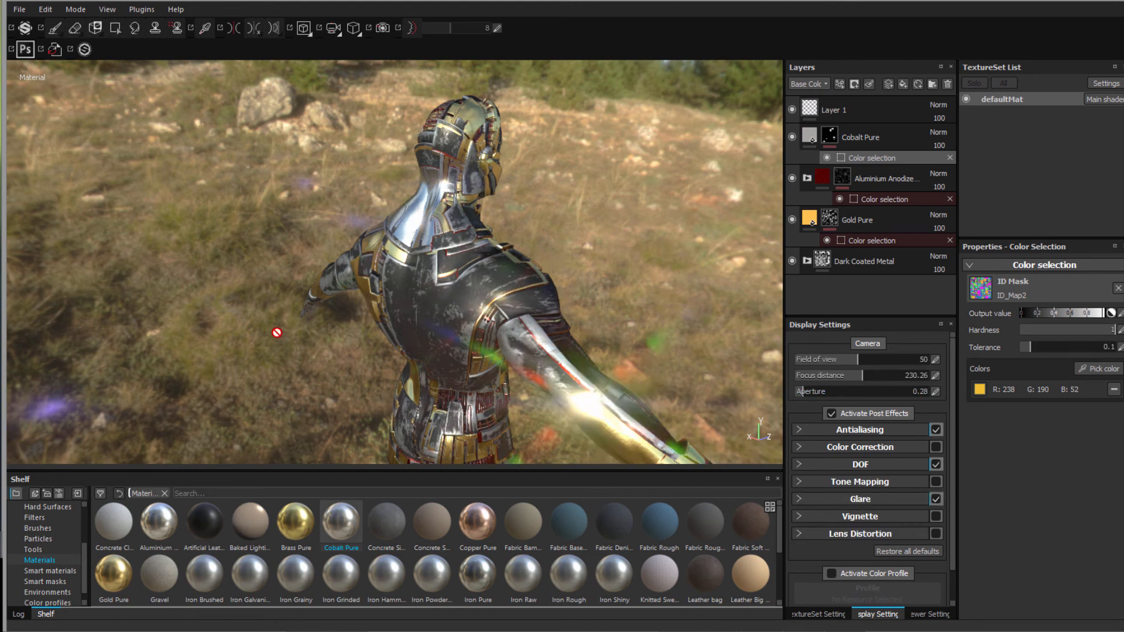
{"action": "right_click_drag", "start_coordinate": [217, 302], "coordinate": [233, 325], "text": "shift"}
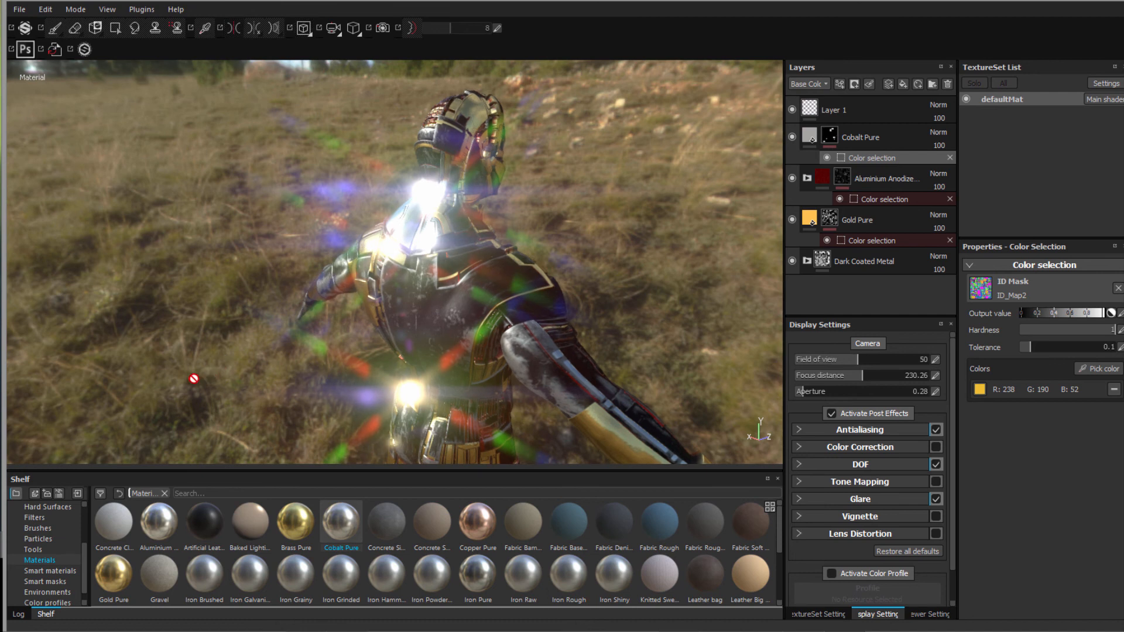
{"action": "right_click", "coordinate": [202, 379]}
{"action": "left_click", "coordinate": [179, 326]}
{"action": "left_click_drag", "start_coordinate": [219, 332], "coordinate": [142, 330], "text": "alt"}
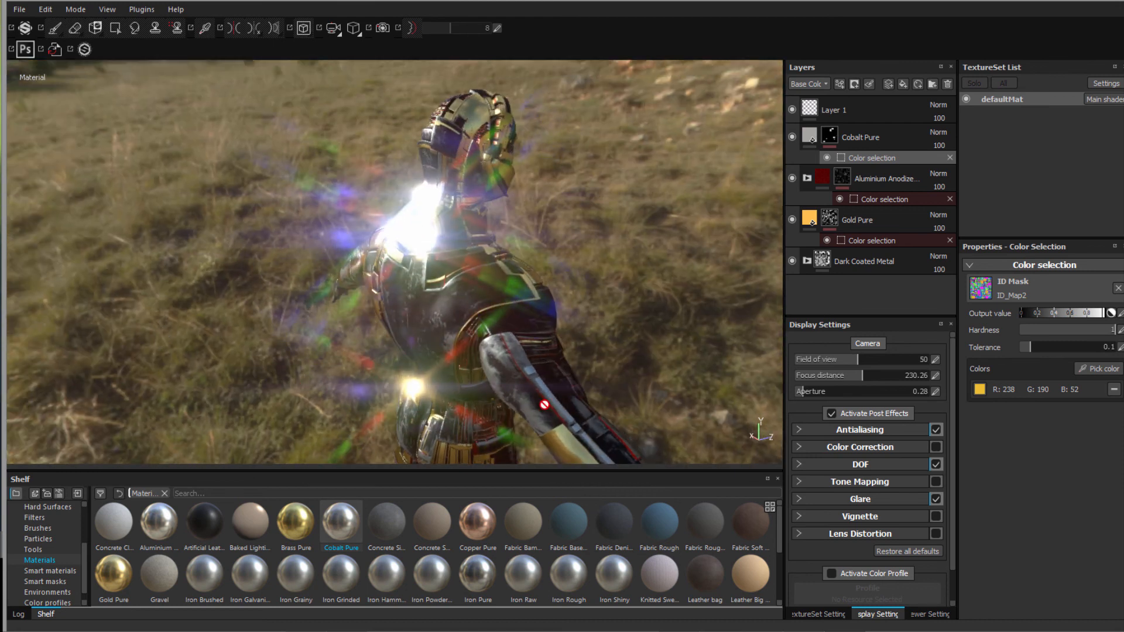
{"action": "left_click_drag", "start_coordinate": [165, 341], "coordinate": [190, 355], "text": "alt"}
{"action": "middle_click_drag", "start_coordinate": [190, 355], "coordinate": [209, 367], "text": "alt"}
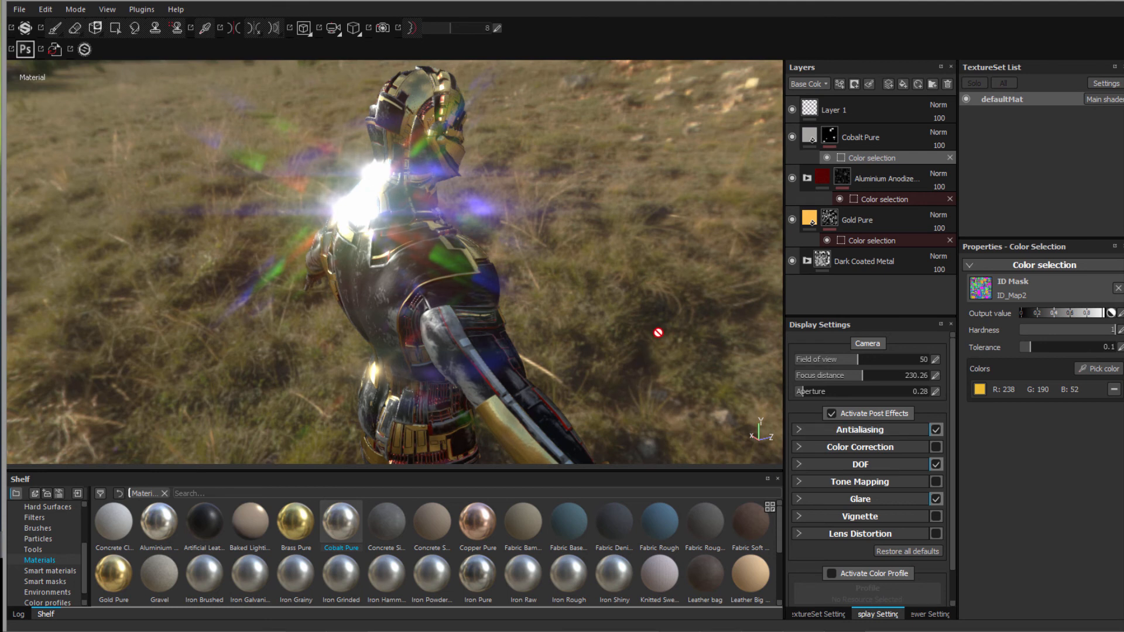
{"action": "right_click_drag", "start_coordinate": [660, 332], "coordinate": [693, 323], "text": "shift"}
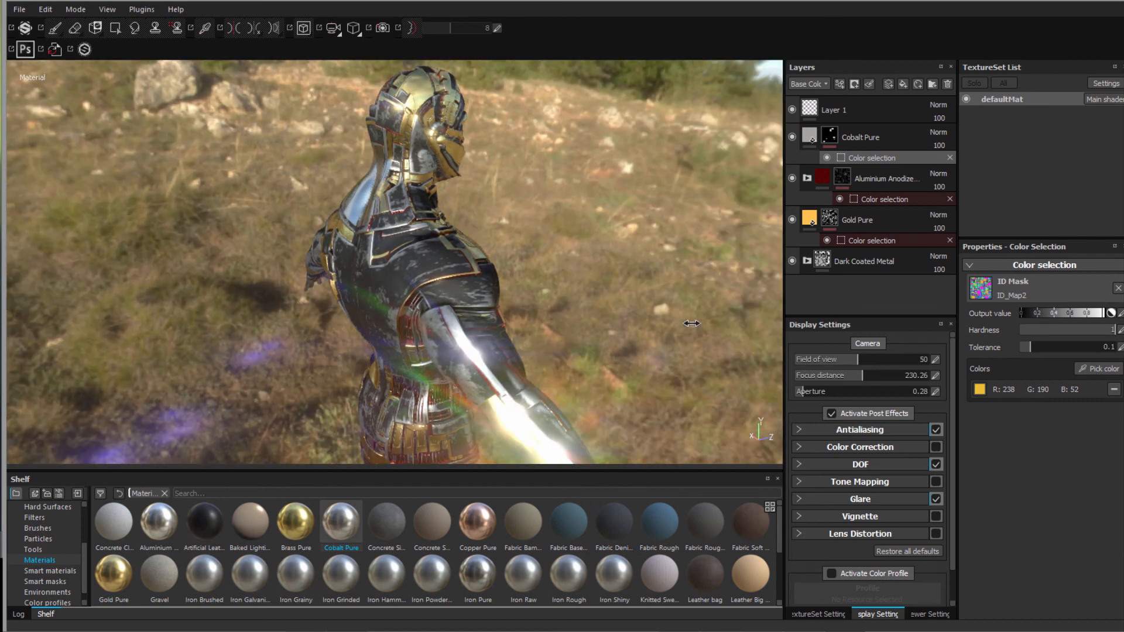
Reduce the glare luminance to 0.34 and rotate the environment to 72
{"action": "left_click", "coordinate": [800, 500]}
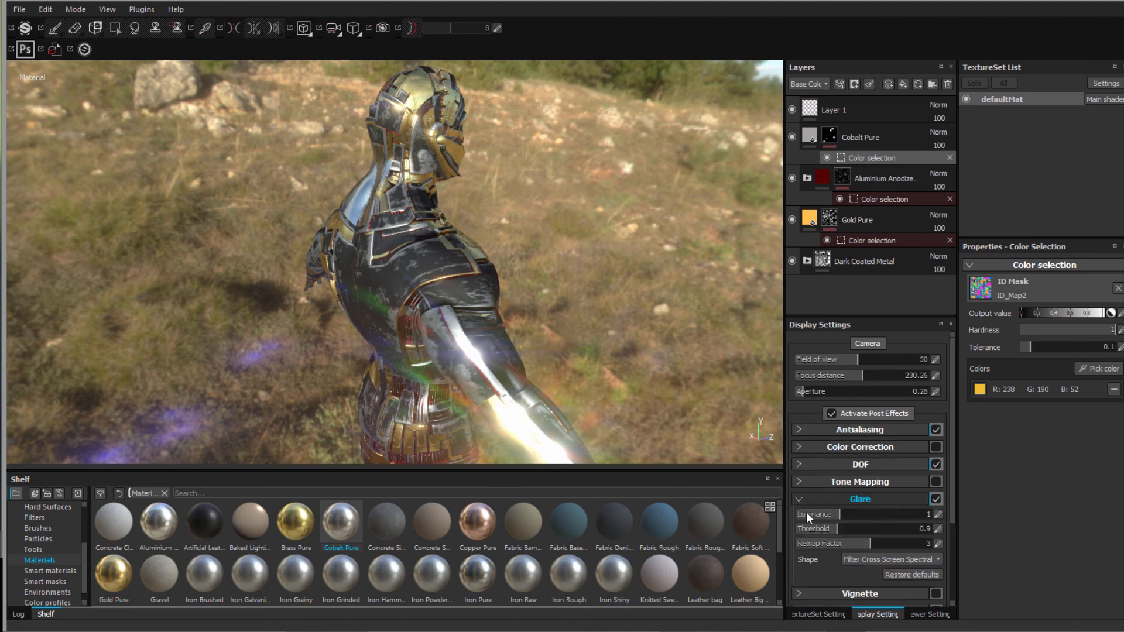
{"action": "left_click", "coordinate": [810, 511]}
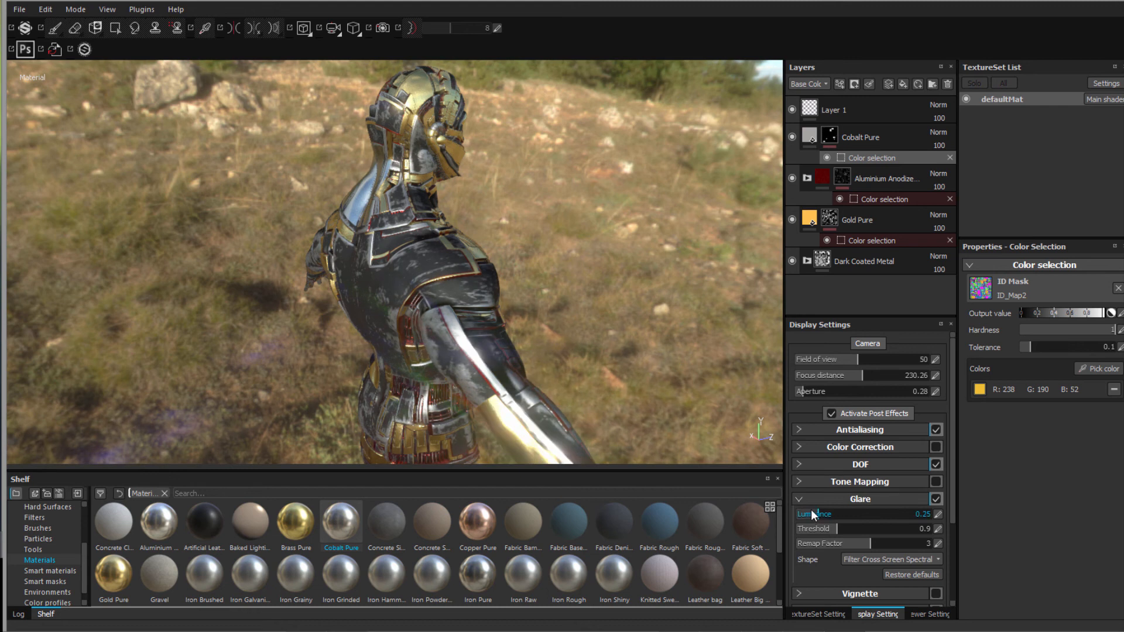
{"action": "left_click_drag", "start_coordinate": [812, 512], "coordinate": [621, 358]}
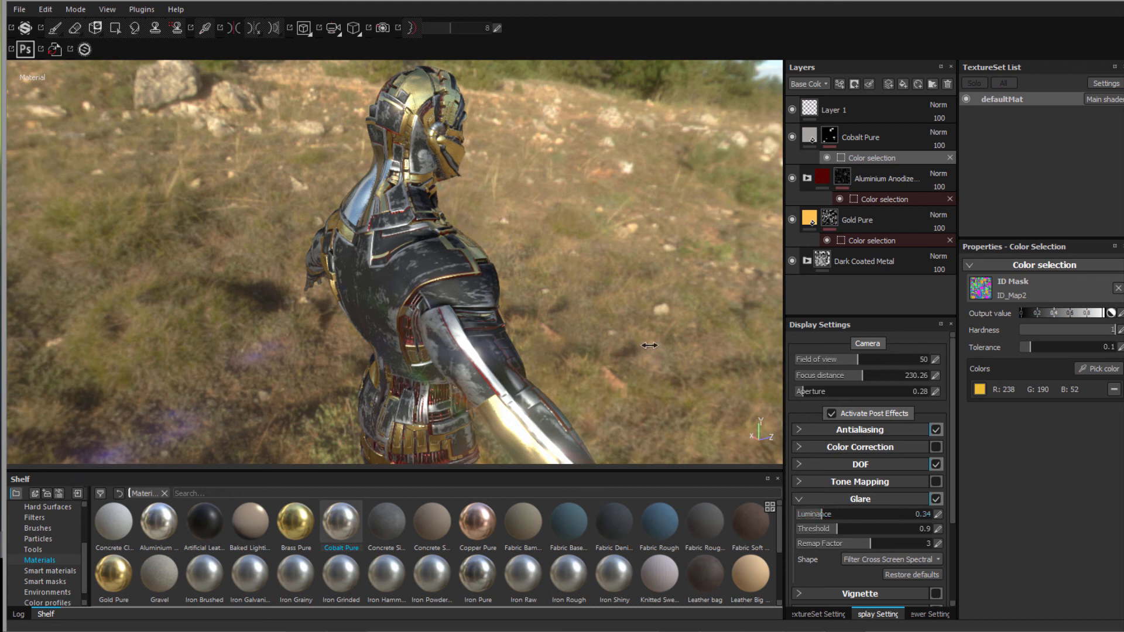
{"action": "right_click_drag", "start_coordinate": [658, 341], "coordinate": [583, 347], "text": "shift"}
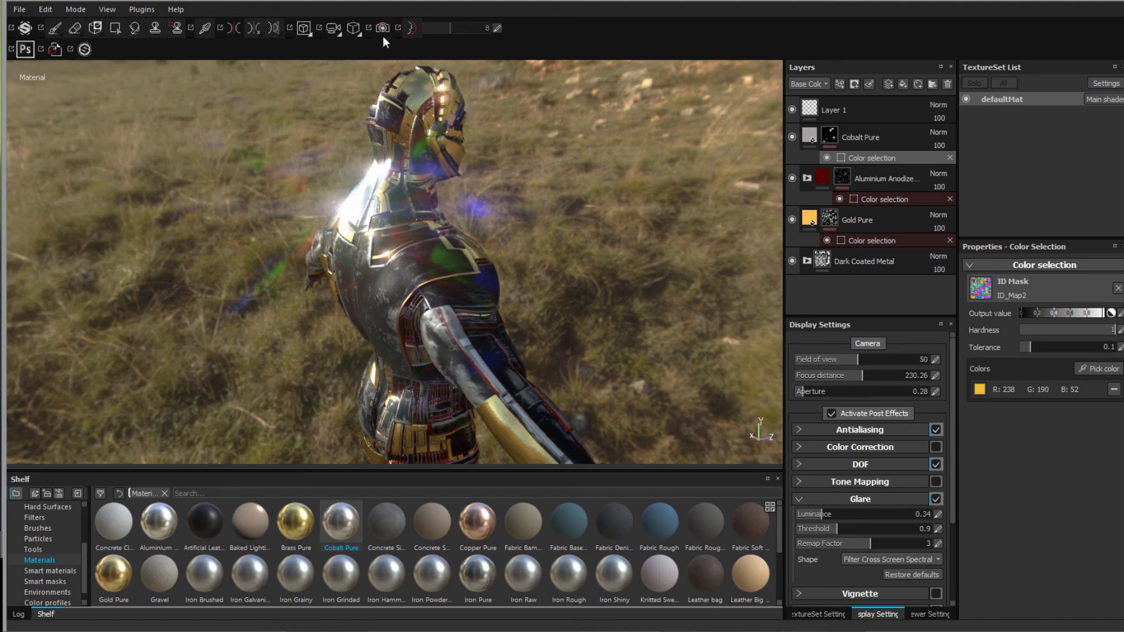
Enable the Vignette effect and set its strength to 0.41
{"action": "left_click", "coordinate": [936, 594]}
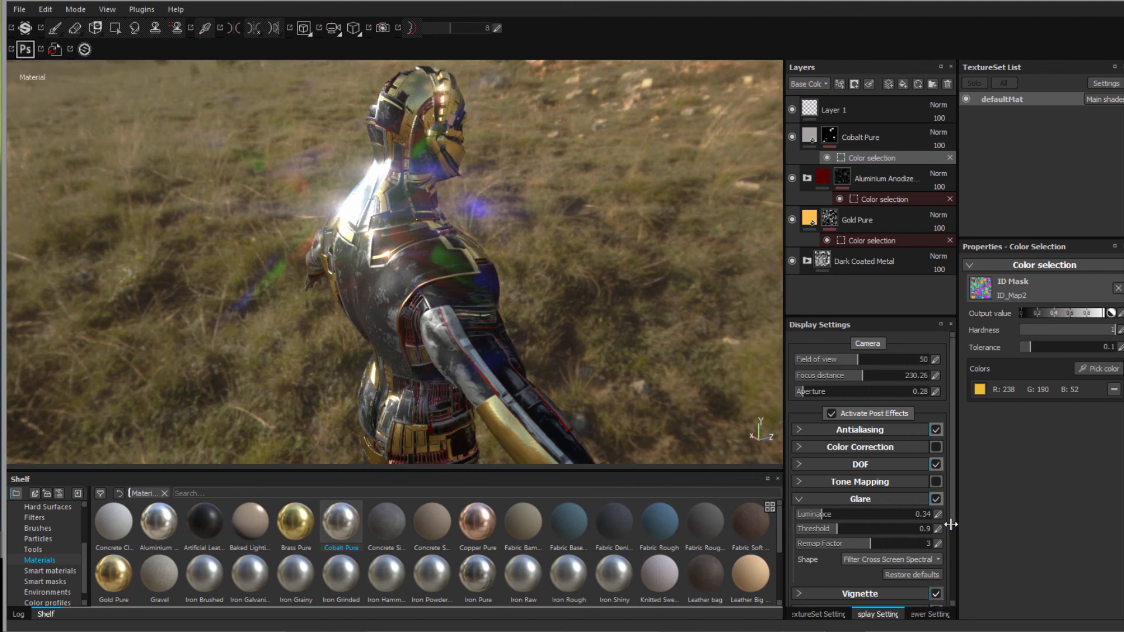
{"action": "scroll", "coordinate": [953, 531], "scroll_direction": "down", "scroll_amount": 3}
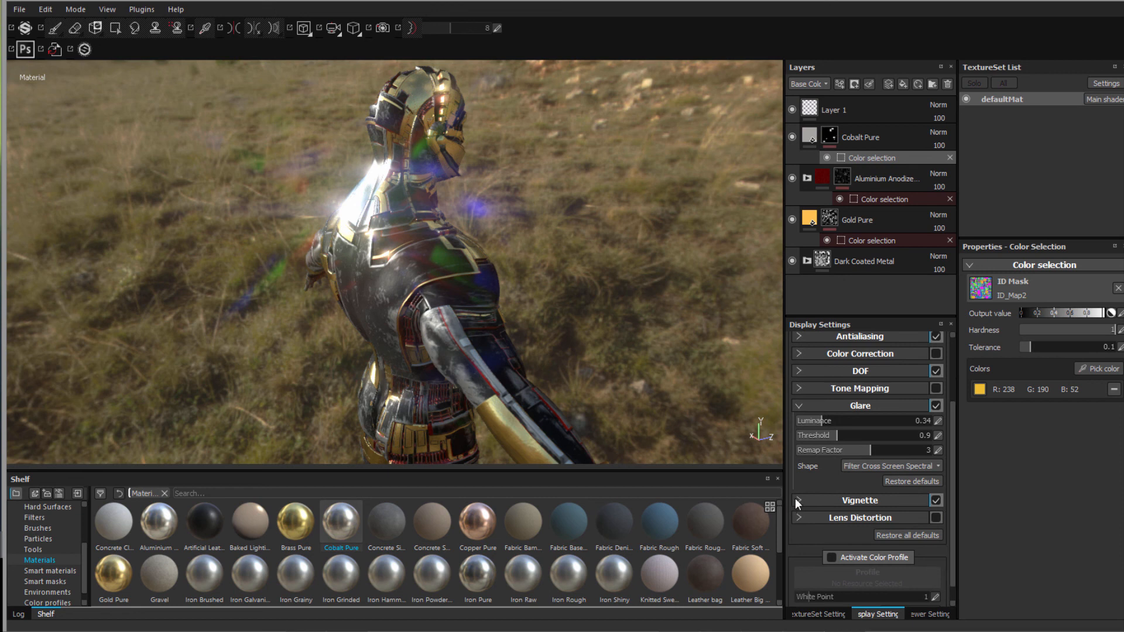
{"action": "left_click", "coordinate": [798, 500]}
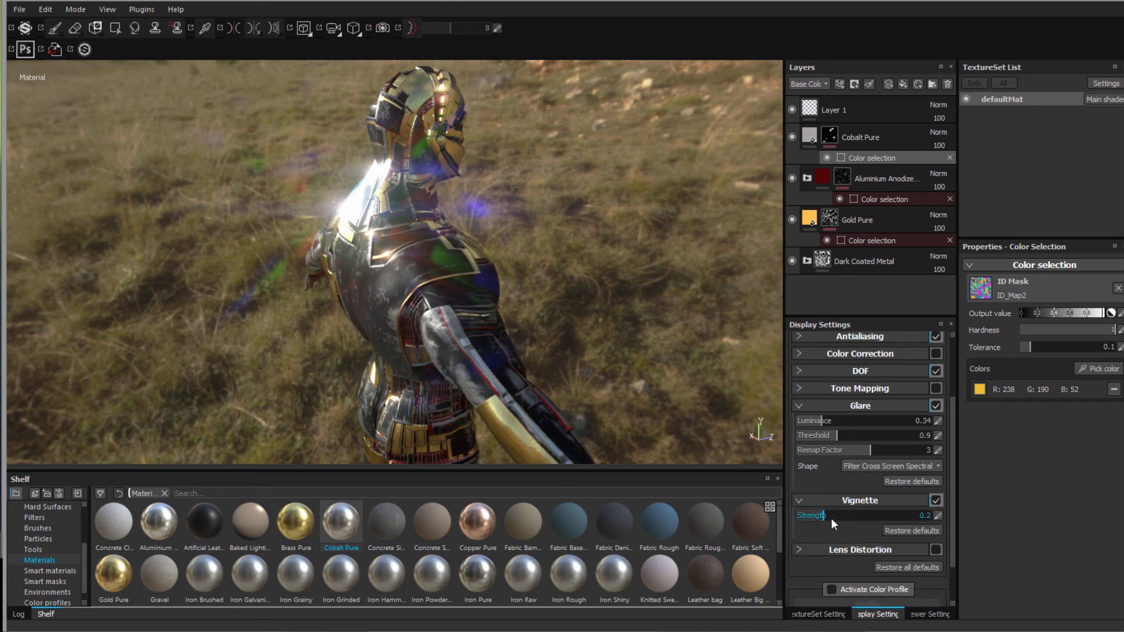
{"action": "left_click_drag", "start_coordinate": [834, 518], "coordinate": [849, 517]}
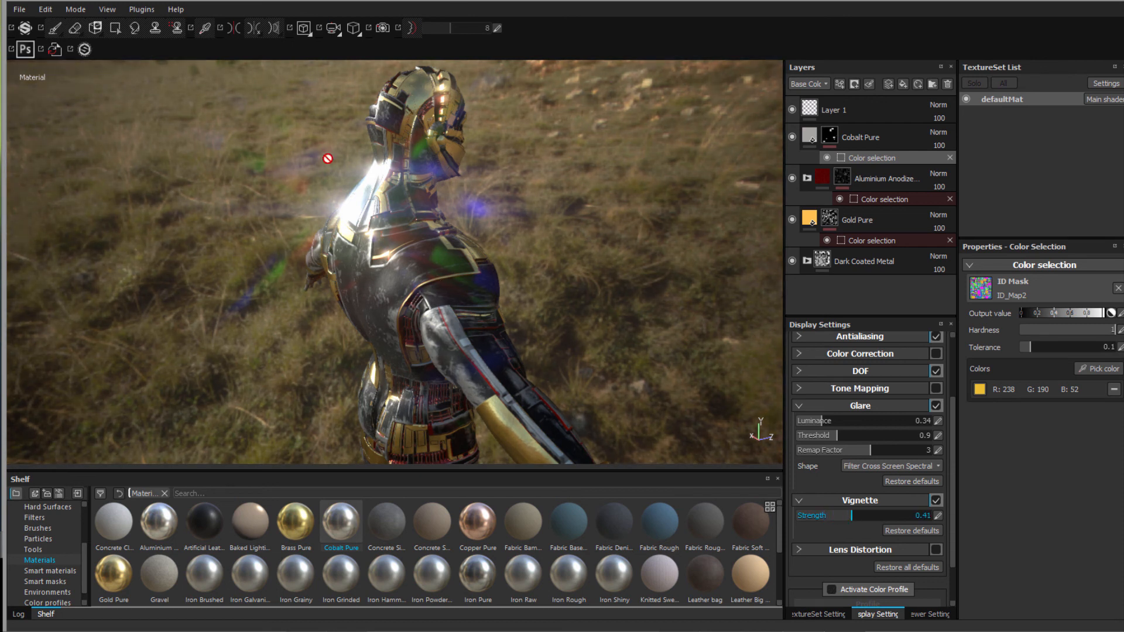
Render the figure with Iray and lower the glare luminance to 0.11
{"action": "left_click", "coordinate": [381, 27]}
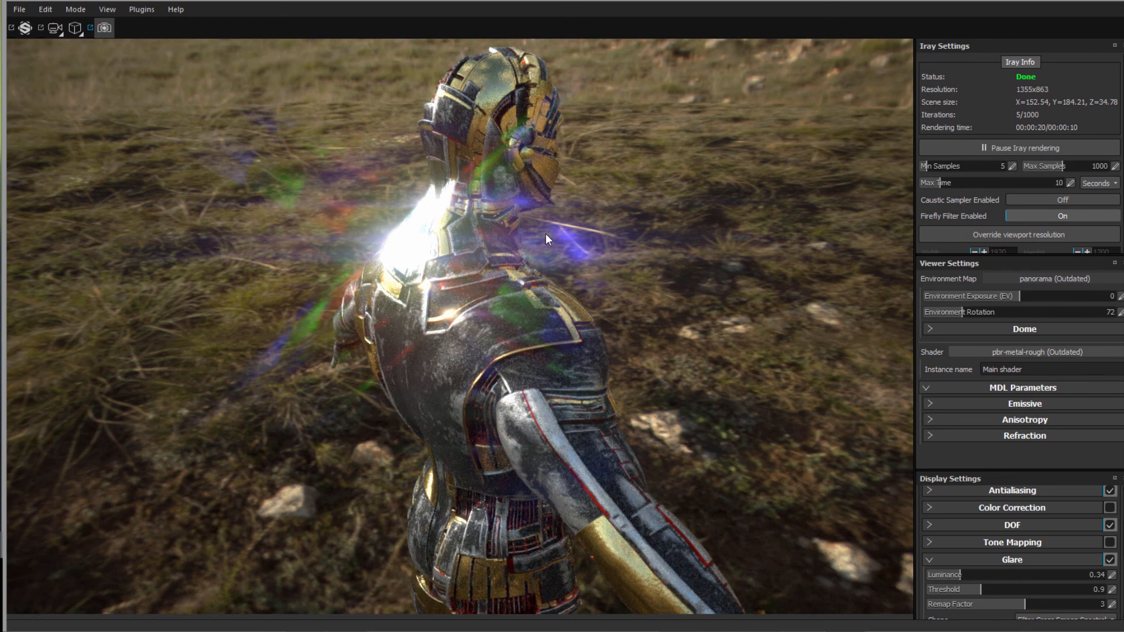
{"action": "left_click", "coordinate": [946, 574]}
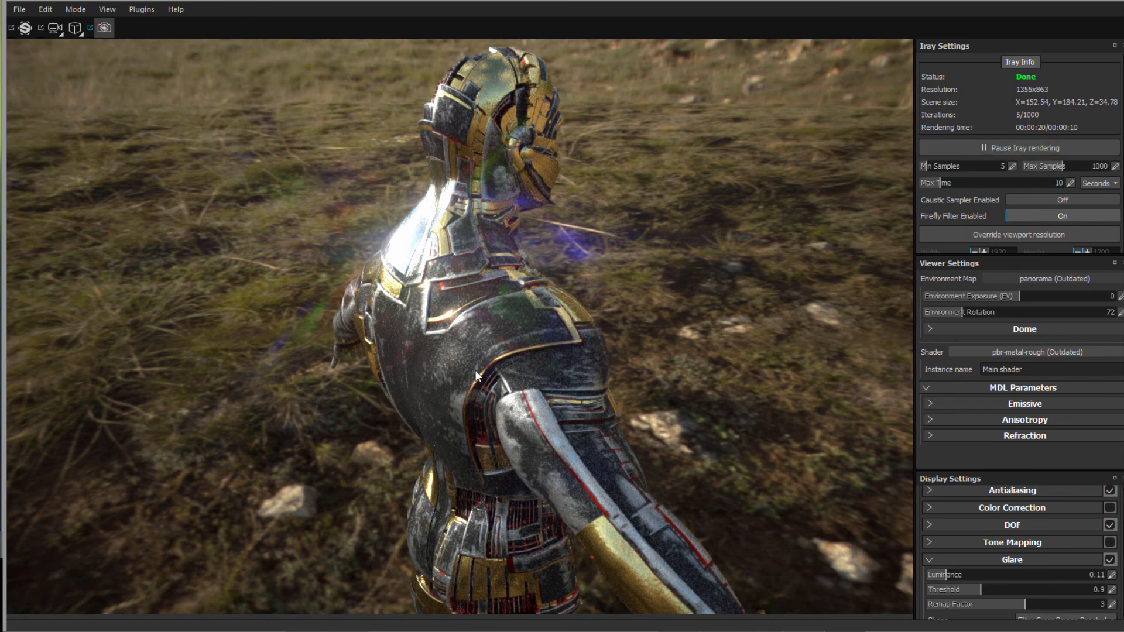
Set the maximum Iray rendering time to 1 minute
{"action": "left_click", "coordinate": [1116, 185]}
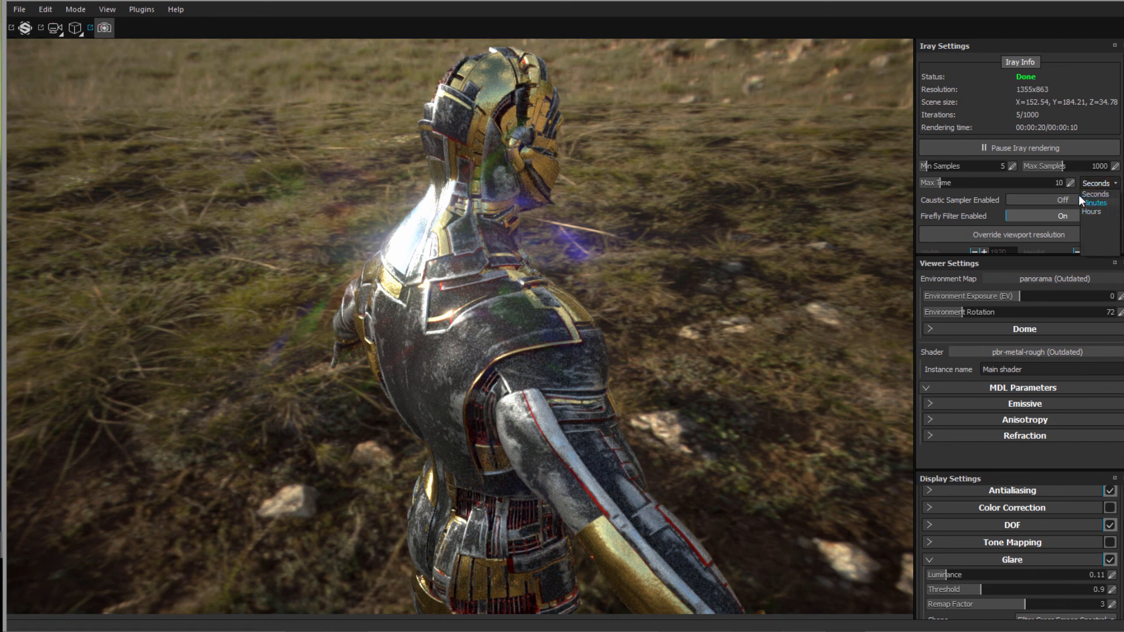
{"action": "left_click", "coordinate": [1073, 180]}
{"action": "left_click", "coordinate": [1073, 180]}
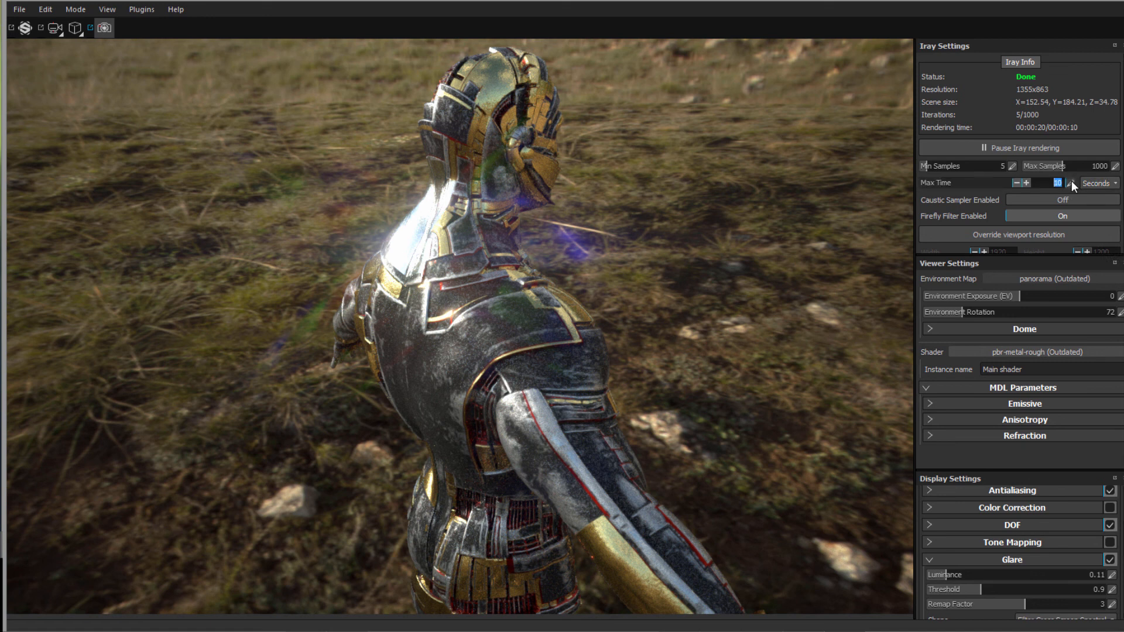
{"action": "type", "text": "1"}
{"action": "left_click", "coordinate": [1116, 184]}
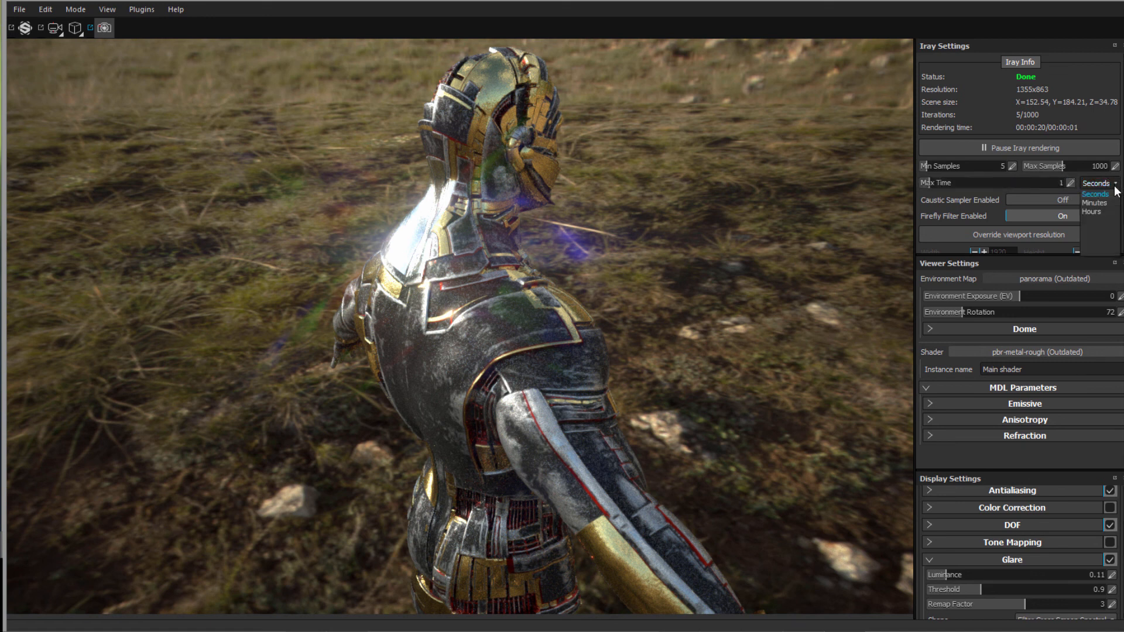
{"action": "left_click", "coordinate": [1106, 205]}
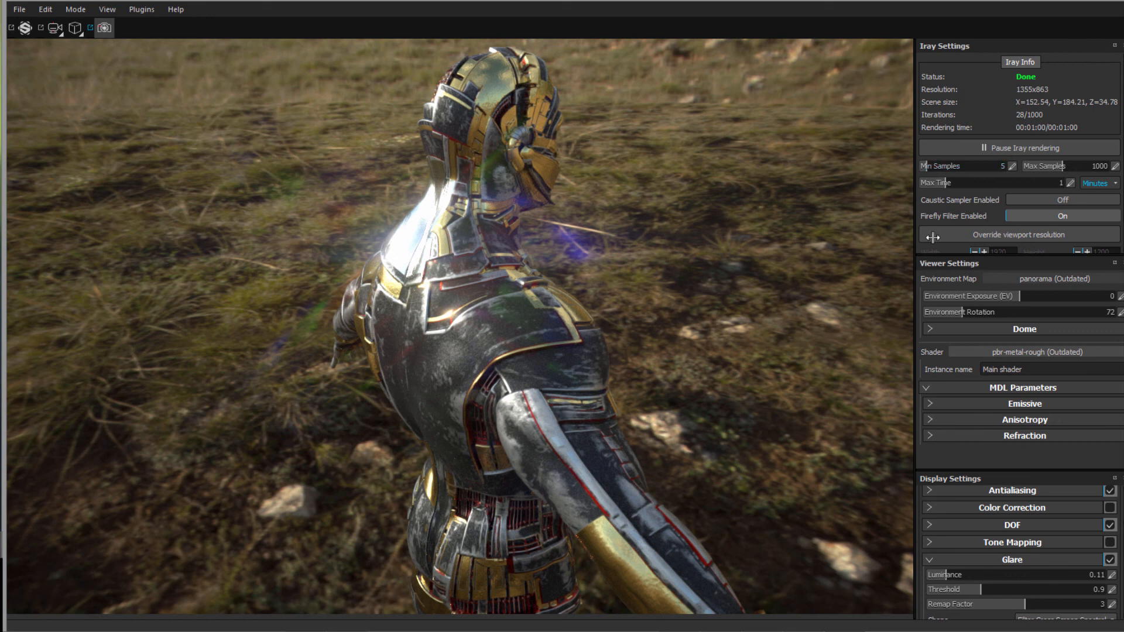
Save the Iray render as a TIFF named rendu in the TUTO folder on the desktop
{"action": "left_click_drag", "start_coordinate": [1046, 254], "coordinate": [1046, 313]}
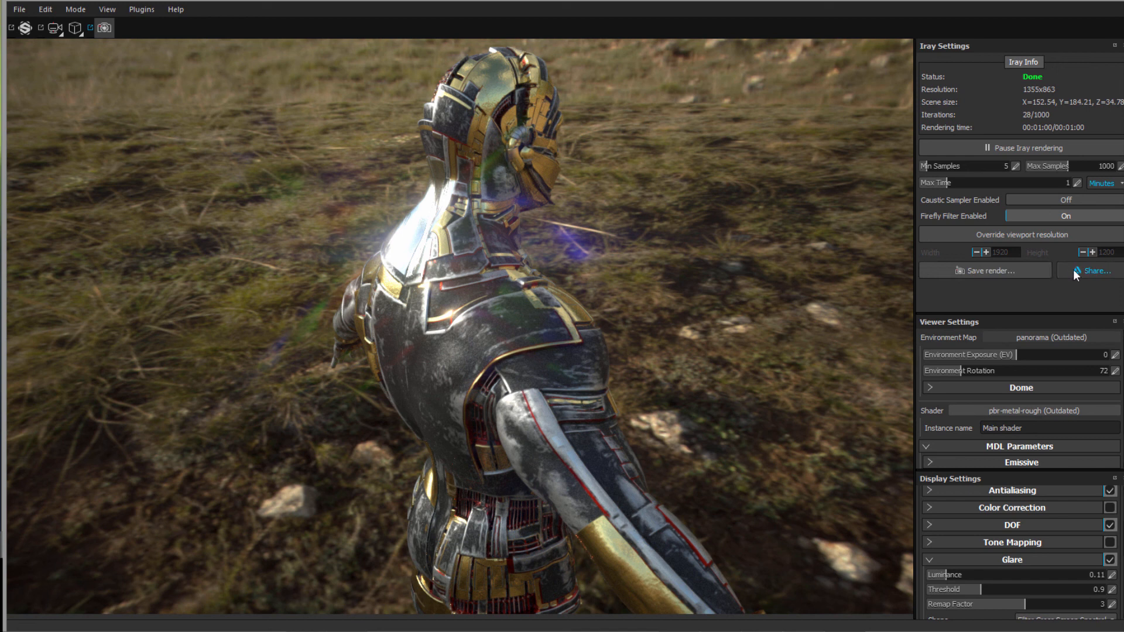
{"action": "left_click", "coordinate": [969, 272]}
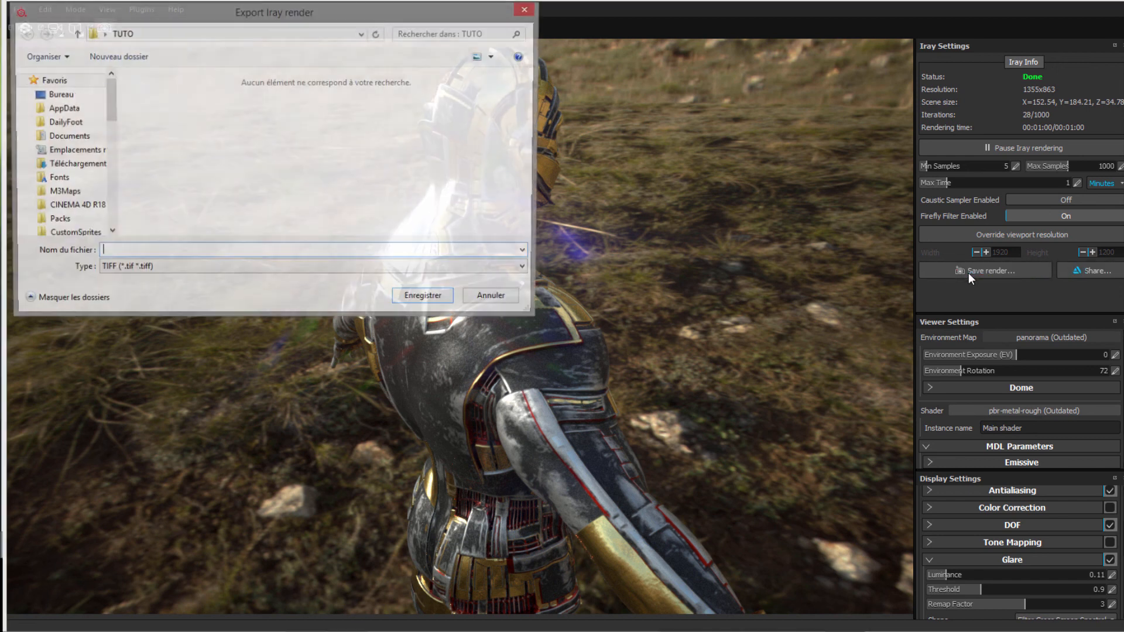
{"action": "left_click", "coordinate": [59, 94]}
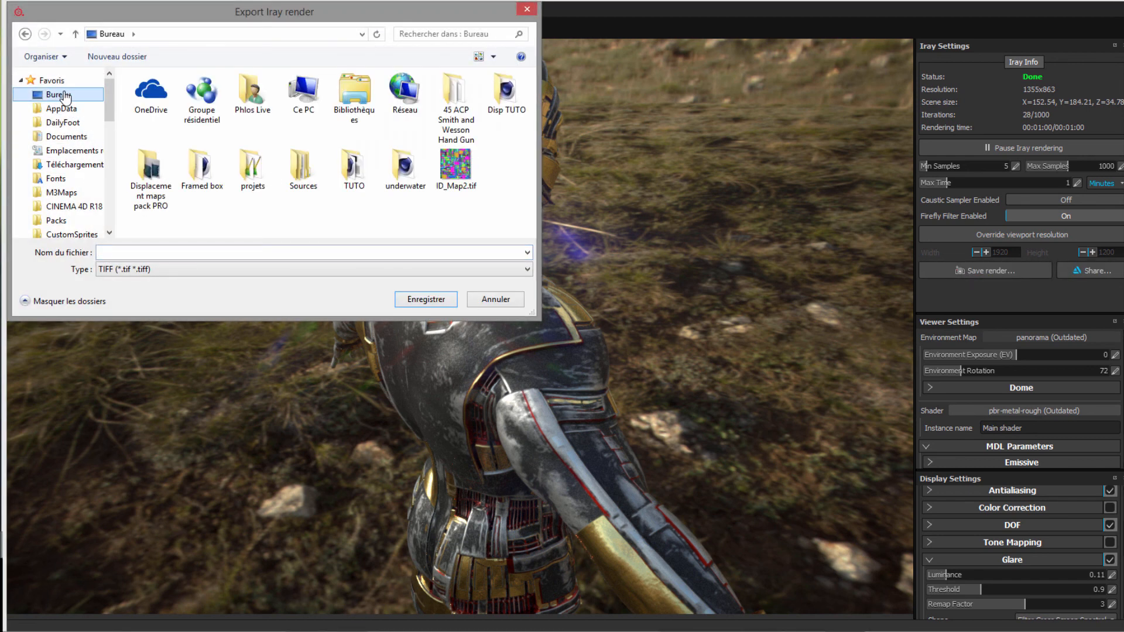
{"action": "double_click", "coordinate": [361, 175]}
{"action": "left_click", "coordinate": [161, 252]}
{"action": "type", "text": "rendu"}
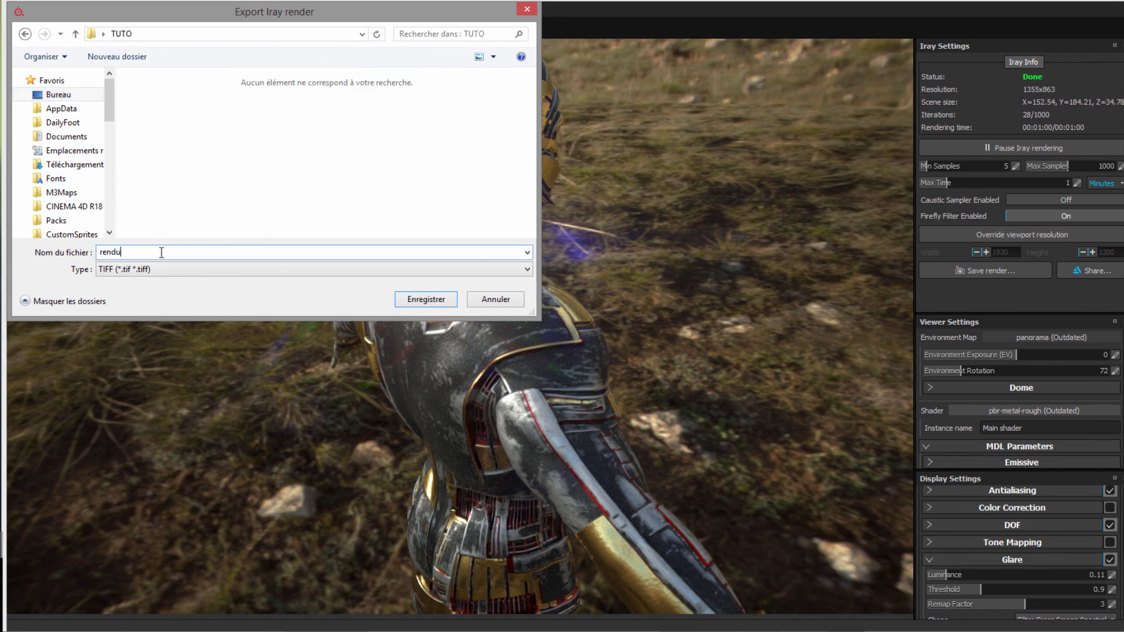
{"action": "key", "text": "Return"}
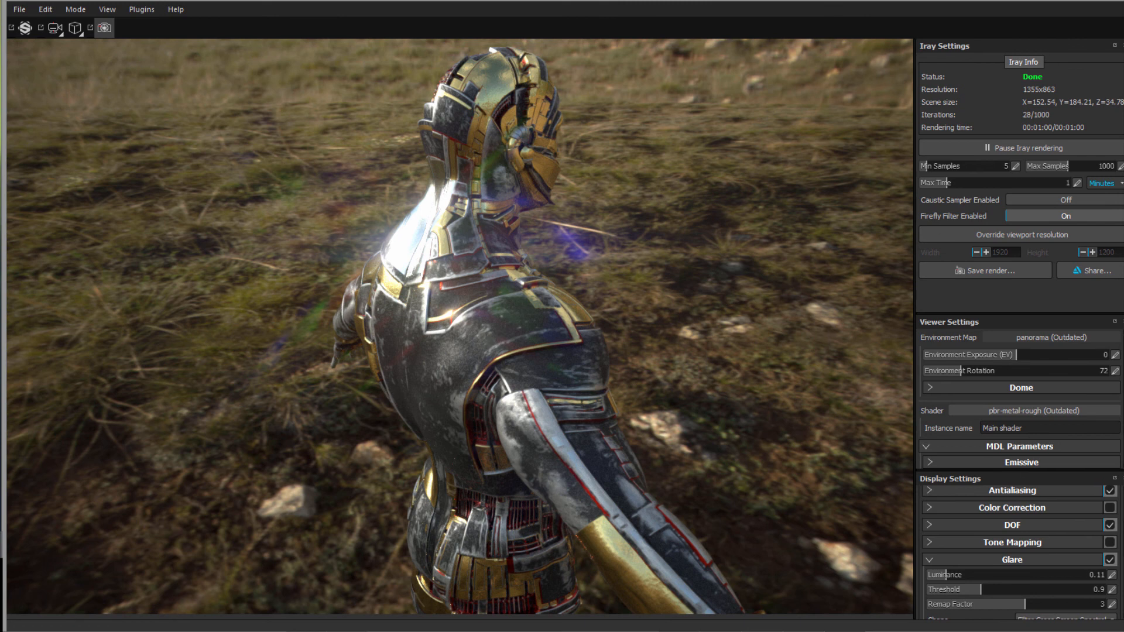
Switch to the TUTO folder in File Explorer and open rendu.tif in Photoshop
{"action": "left_click", "coordinate": [98, 631]}
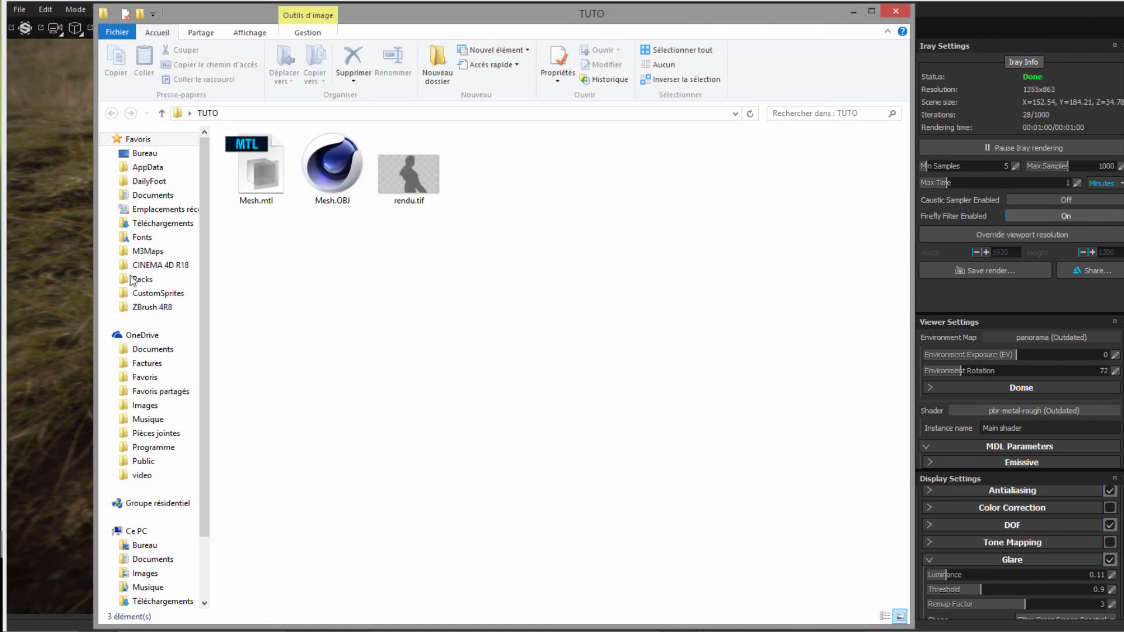
{"action": "double_click", "coordinate": [417, 174]}
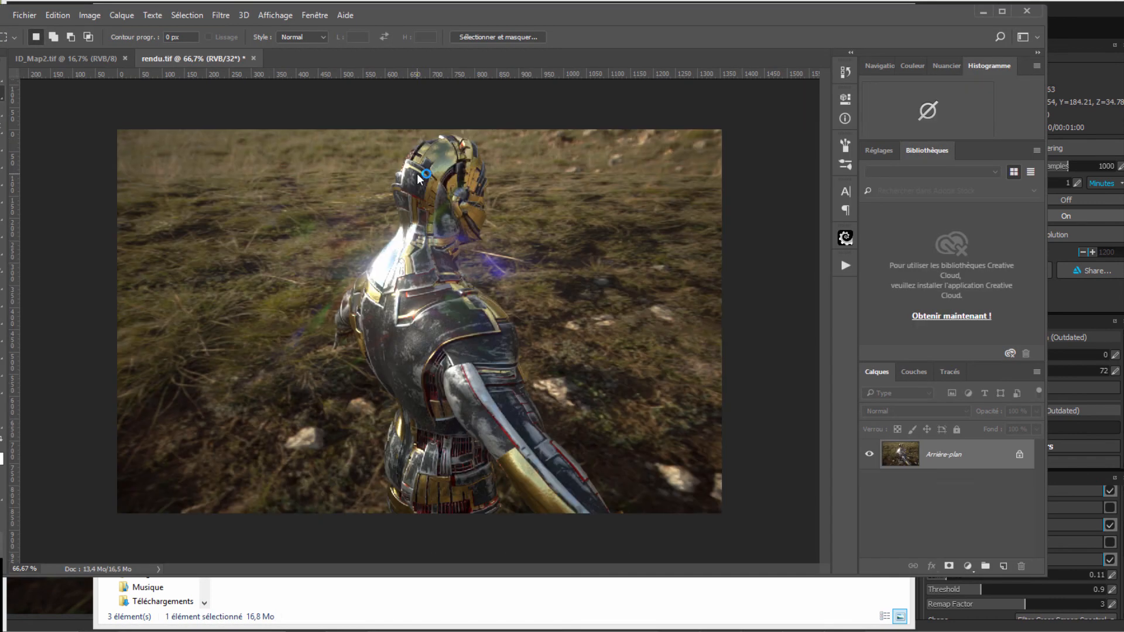
Inspect the rendered figure in rendu.tif at different magnifications and minimize Photoshop
{"action": "scroll", "coordinate": [347, 299], "scroll_direction": "up", "scroll_amount": 2, "text": "alt"}
{"action": "scroll", "coordinate": [348, 303], "scroll_direction": "down", "scroll_amount": 1, "text": "alt"}
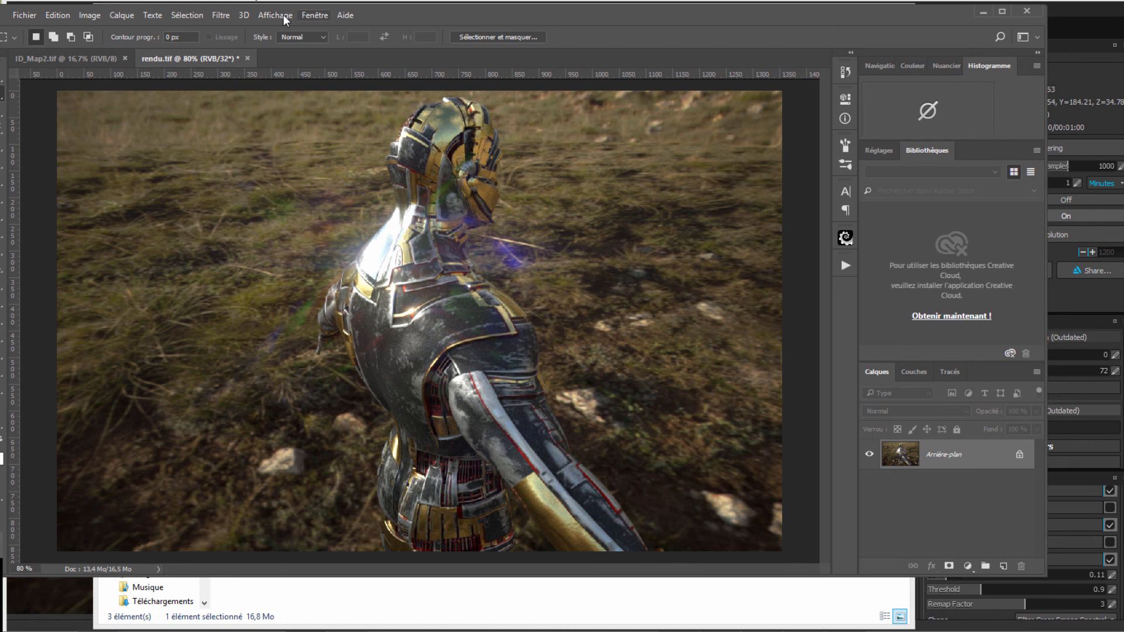
{"action": "scroll", "coordinate": [488, 312], "scroll_direction": "down", "scroll_amount": 1, "text": "alt"}
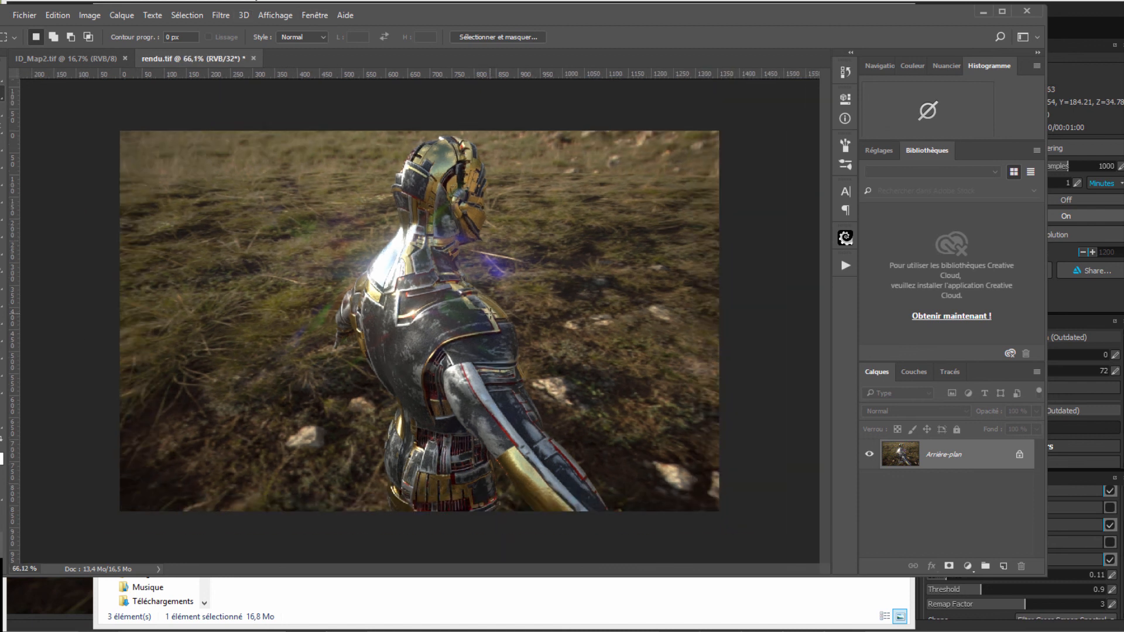
{"action": "left_click", "coordinate": [984, 12]}
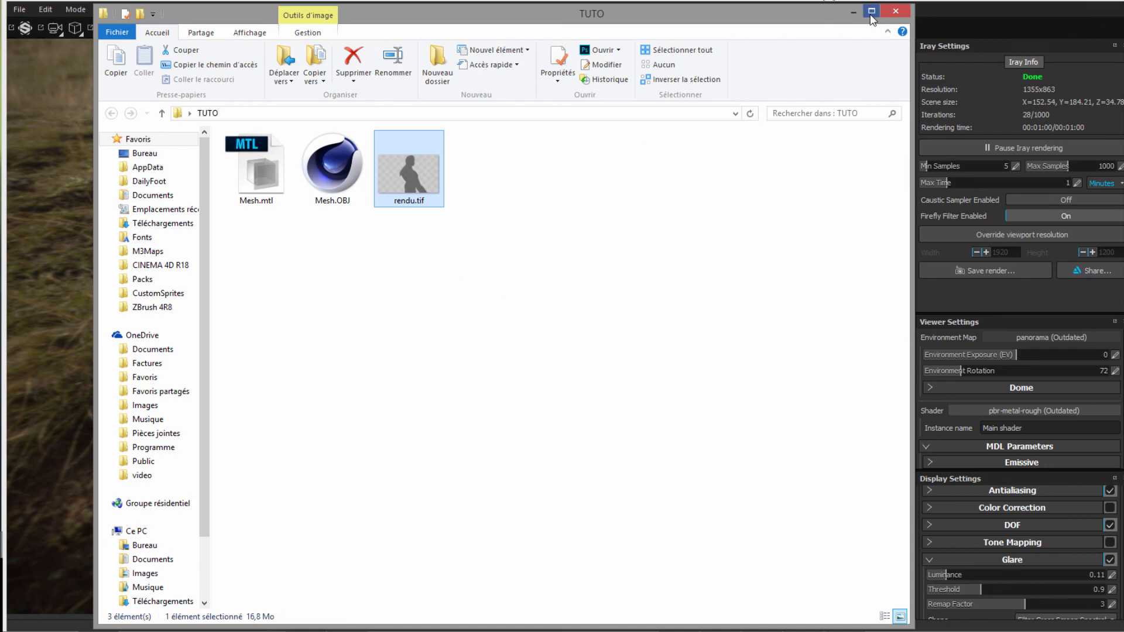
Maximize the File Explorer window and open the Exemples folder inside Disp TUTO on the desktop
{"action": "left_click", "coordinate": [871, 13]}
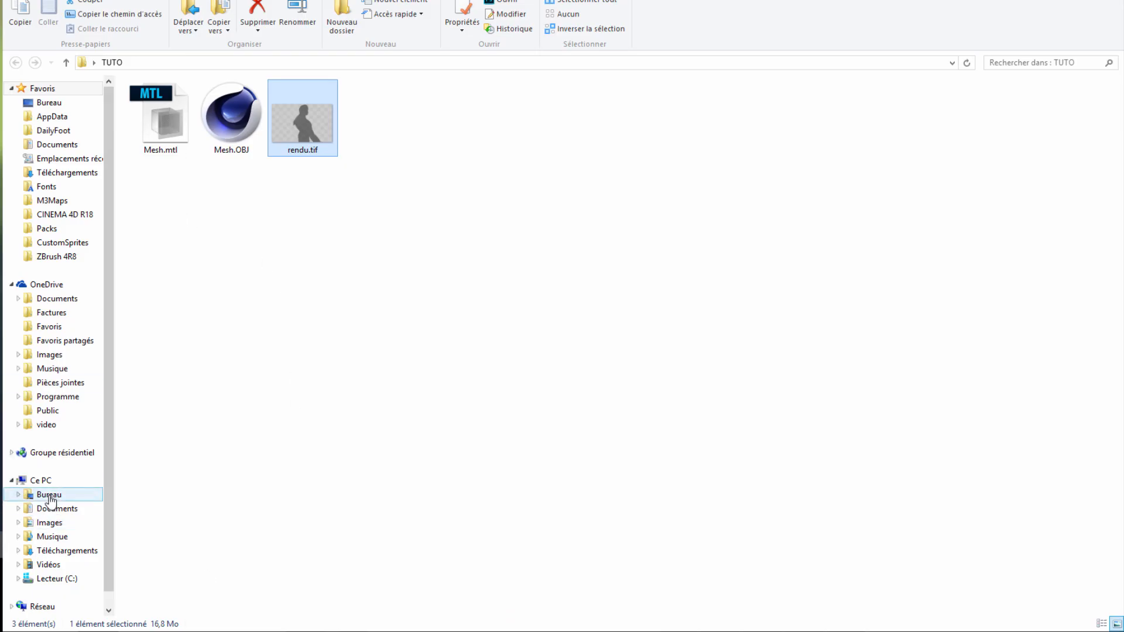
{"action": "left_click", "coordinate": [50, 496]}
{"action": "left_click", "coordinate": [240, 136]}
{"action": "double_click", "coordinate": [240, 136]}
{"action": "double_click", "coordinate": [203, 113]}
Select all the images in the Exemples folder and preview them in Windows Photo Viewer
{"action": "left_click_drag", "start_coordinate": [141, 212], "coordinate": [1004, 108]}
{"action": "right_click", "coordinate": [152, 118]}
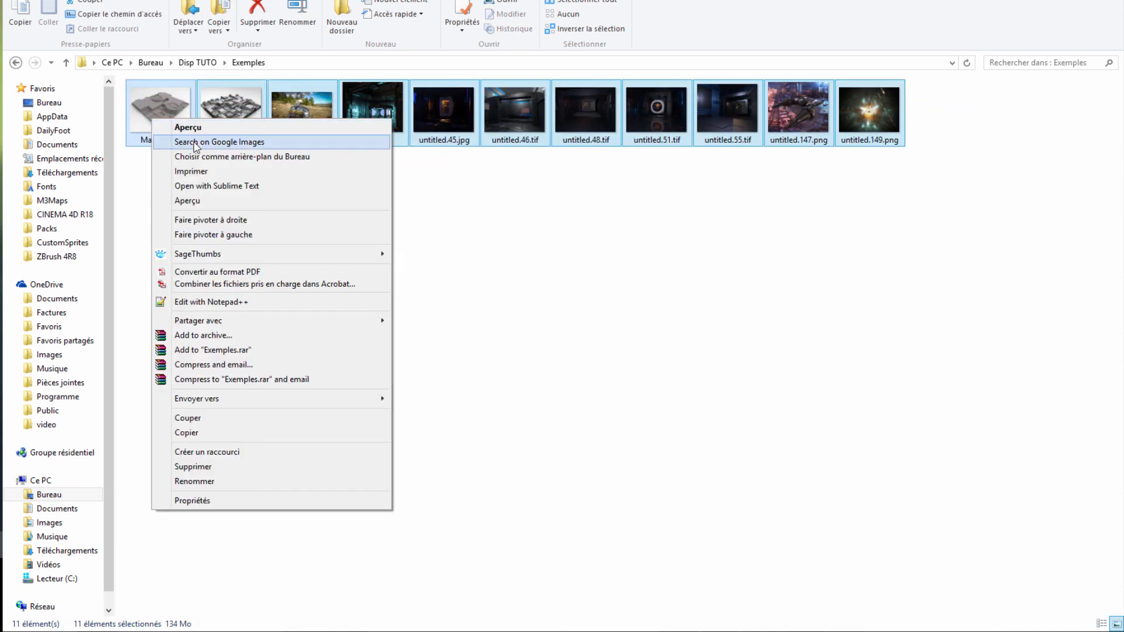
{"action": "left_click", "coordinate": [186, 127]}
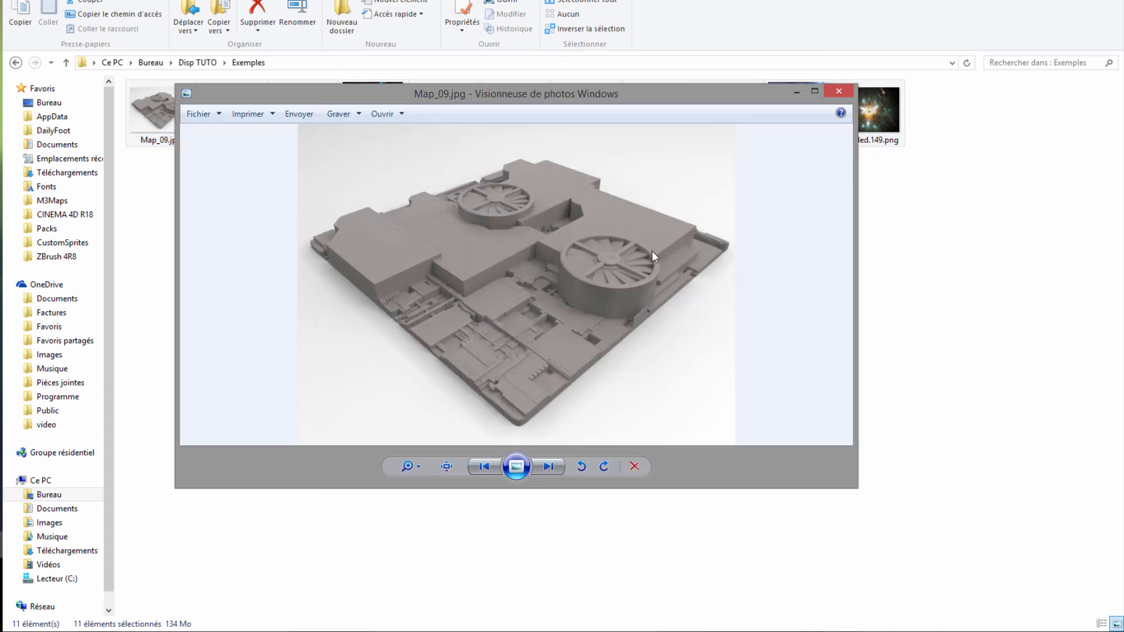
Examine the displacement example Map_12.jpg up close and the cyborg render renduCyborg2.png
{"action": "left_click", "coordinate": [558, 473]}
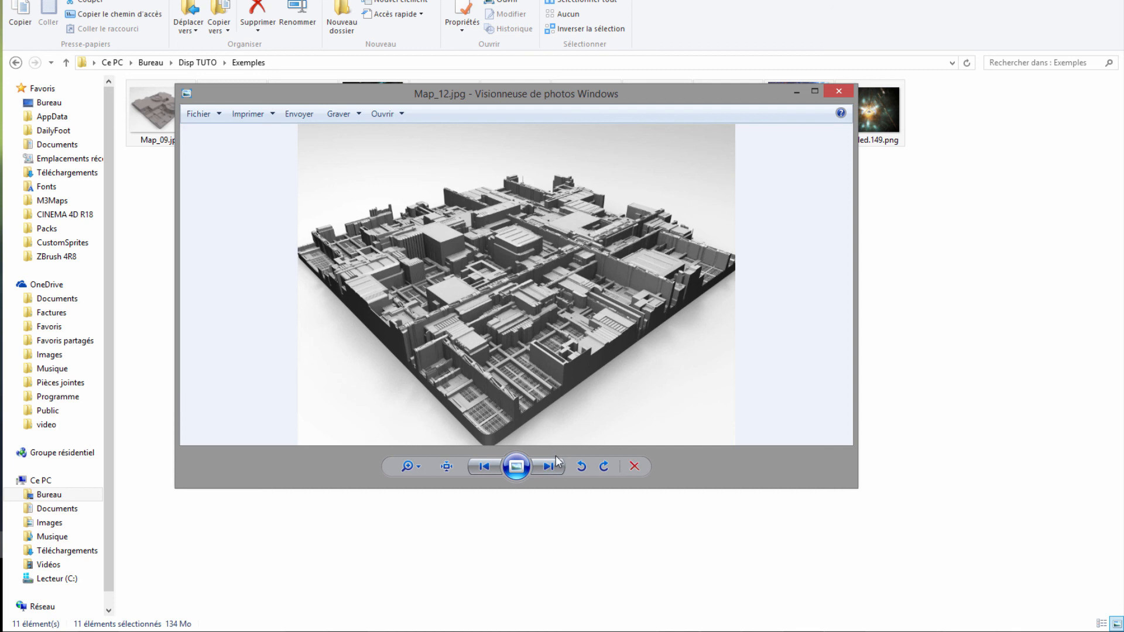
{"action": "scroll", "coordinate": [461, 348], "scroll_direction": "up", "scroll_amount": 2}
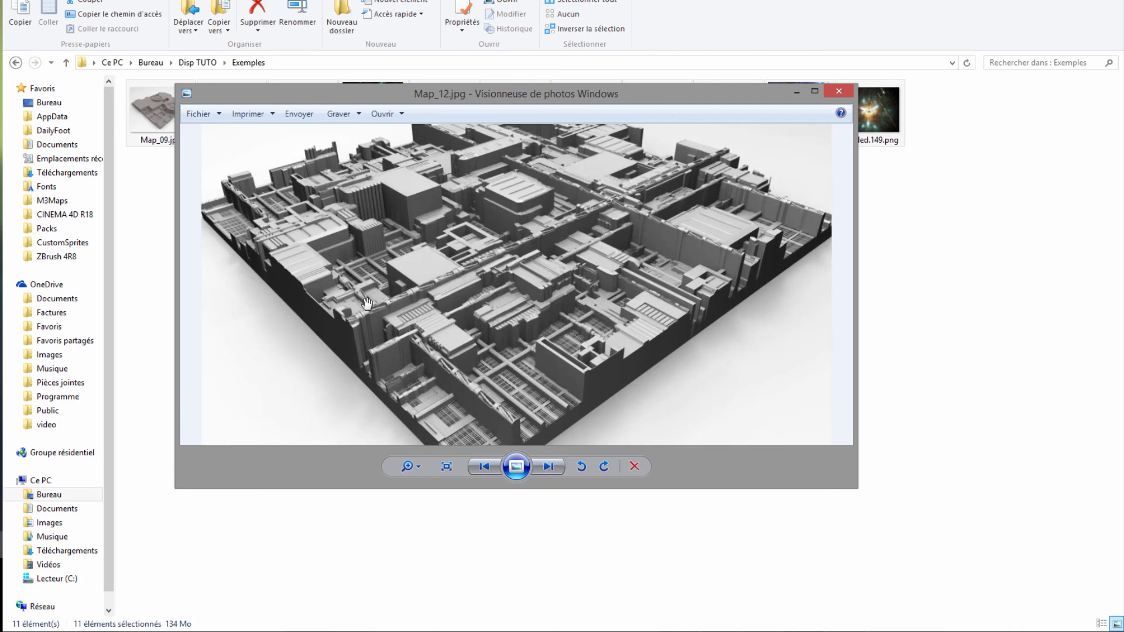
{"action": "left_click", "coordinate": [548, 466]}
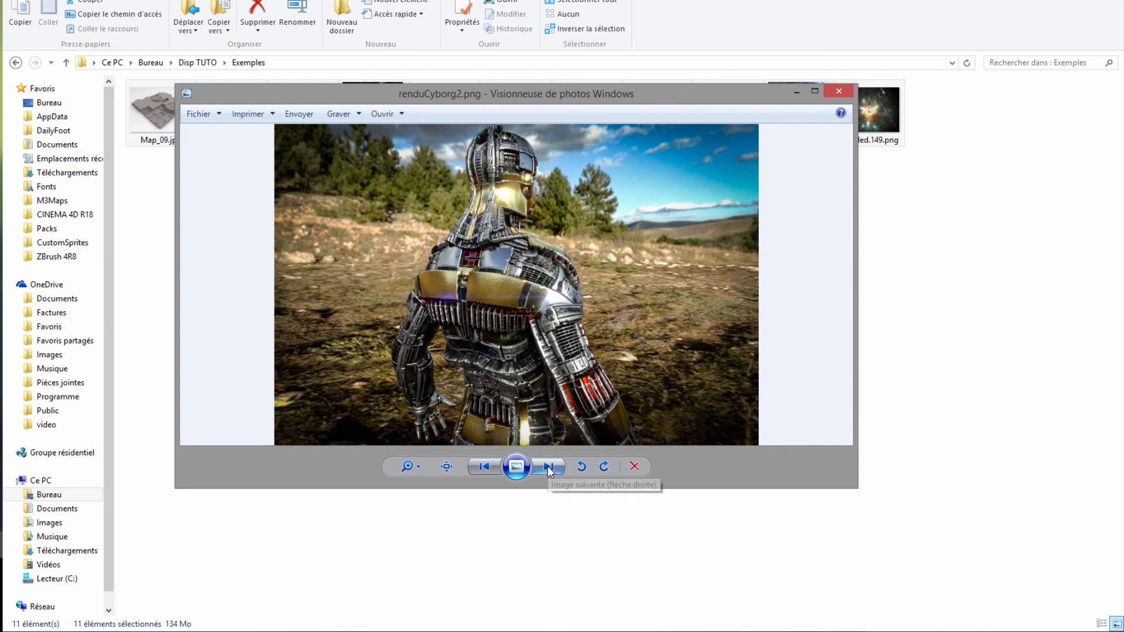
{"action": "left_click_drag", "start_coordinate": [450, 93], "coordinate": [479, 97]}
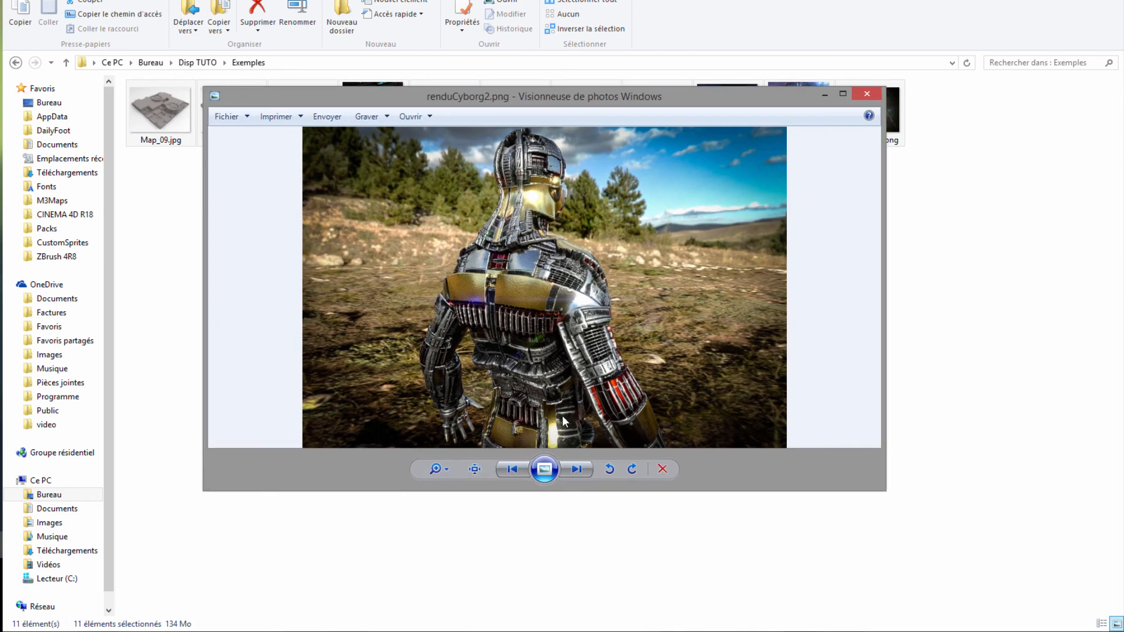
Browse the sci-fi example renders from scifi3.png through untitled.147.png and close the photo viewer
{"action": "left_click", "coordinate": [578, 469]}
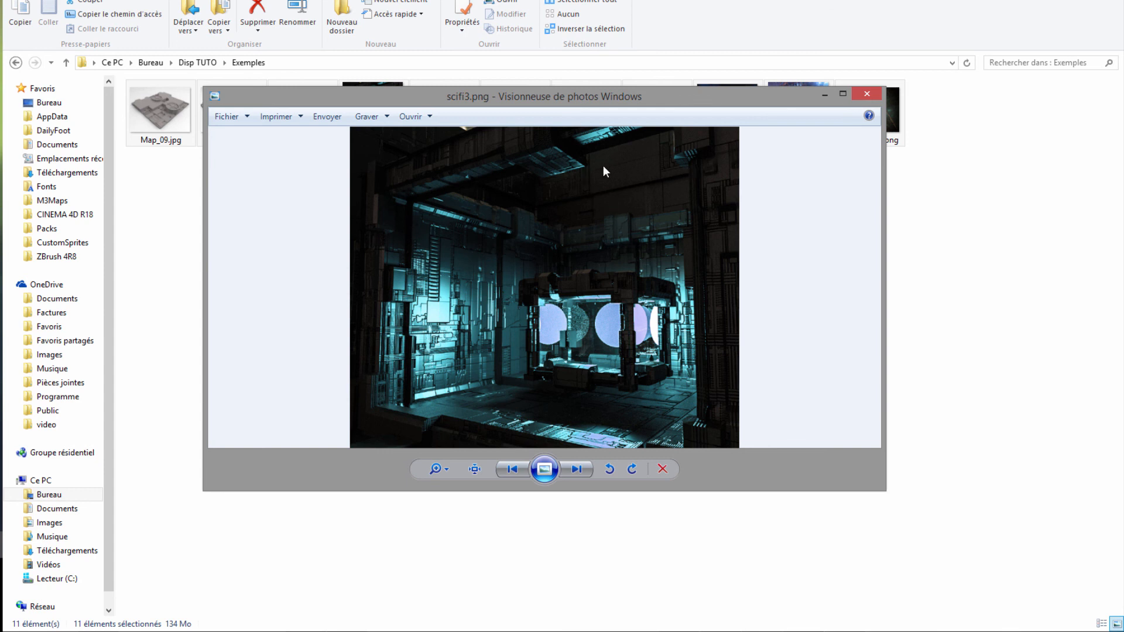
{"action": "left_click", "coordinate": [575, 473]}
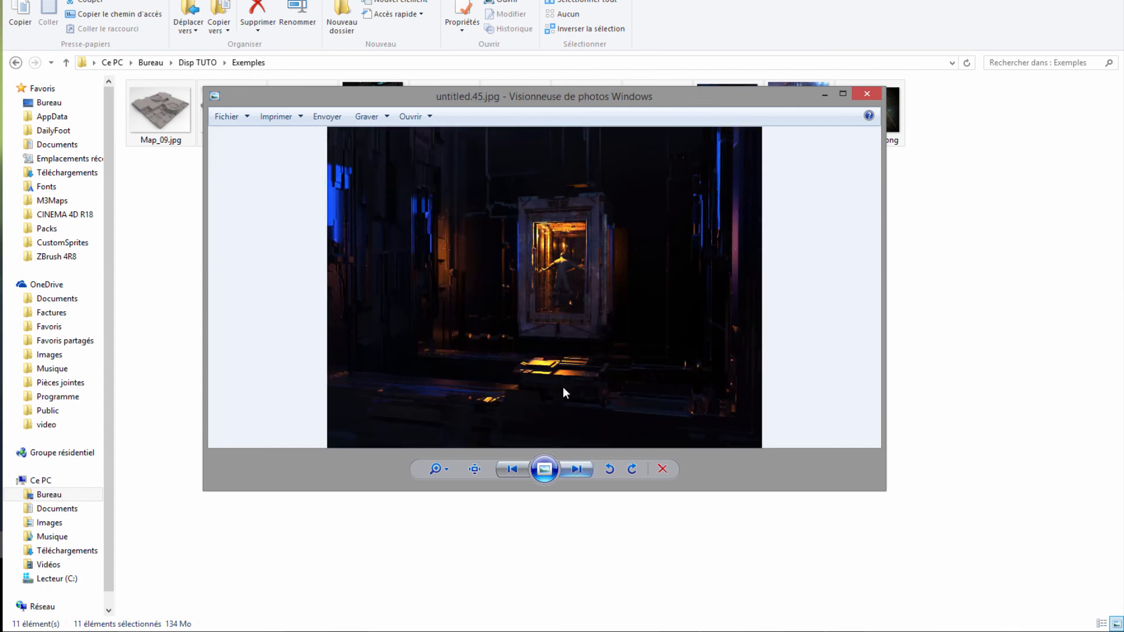
{"action": "left_click", "coordinate": [579, 469]}
{"action": "left_click", "coordinate": [579, 470]}
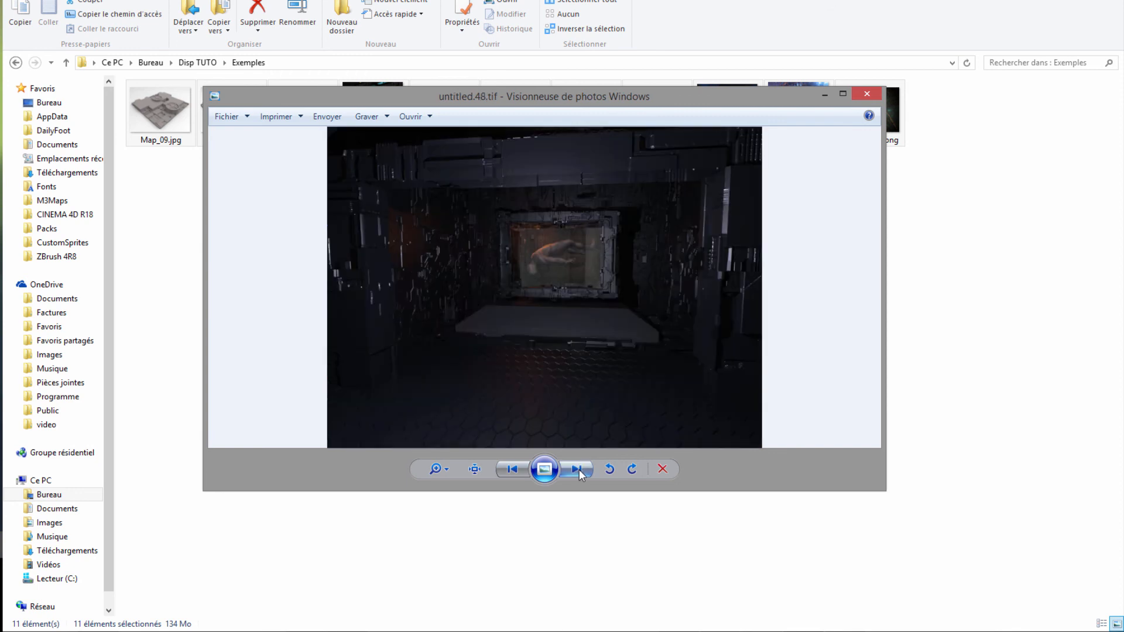
{"action": "left_click", "coordinate": [579, 470]}
{"action": "left_click", "coordinate": [579, 470]}
{"action": "left_click", "coordinate": [578, 470]}
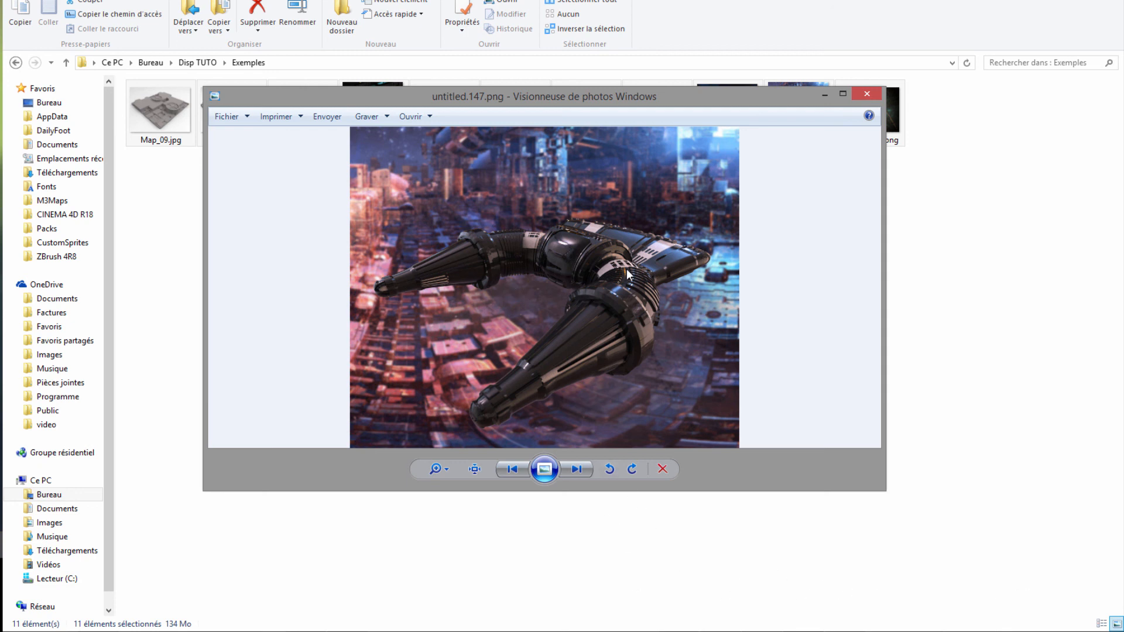
{"action": "left_click", "coordinate": [867, 94]}
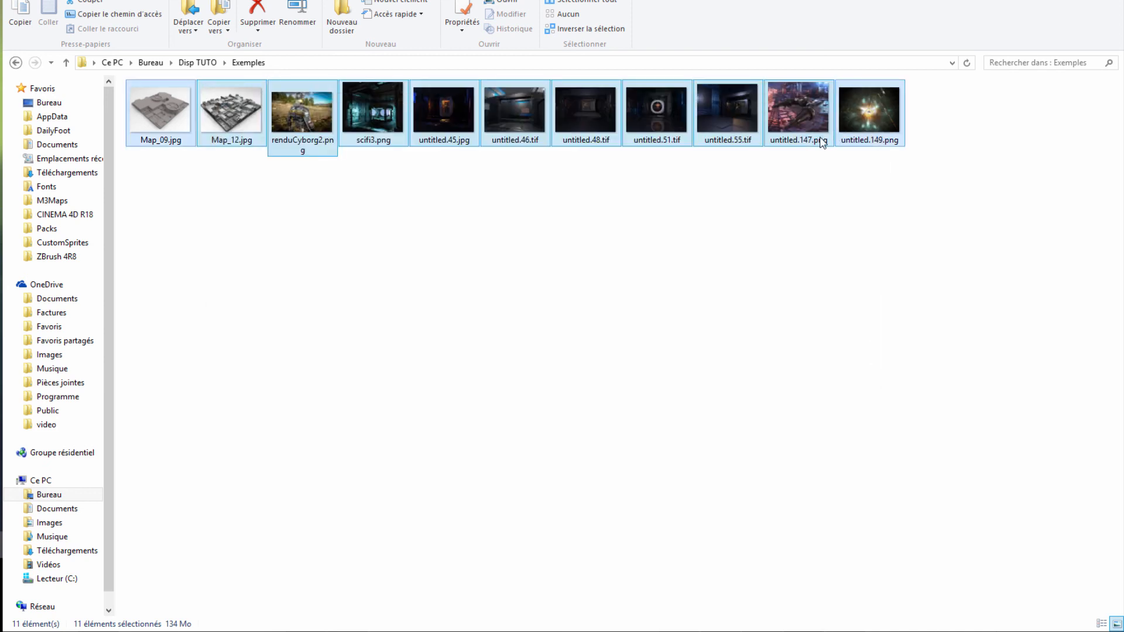